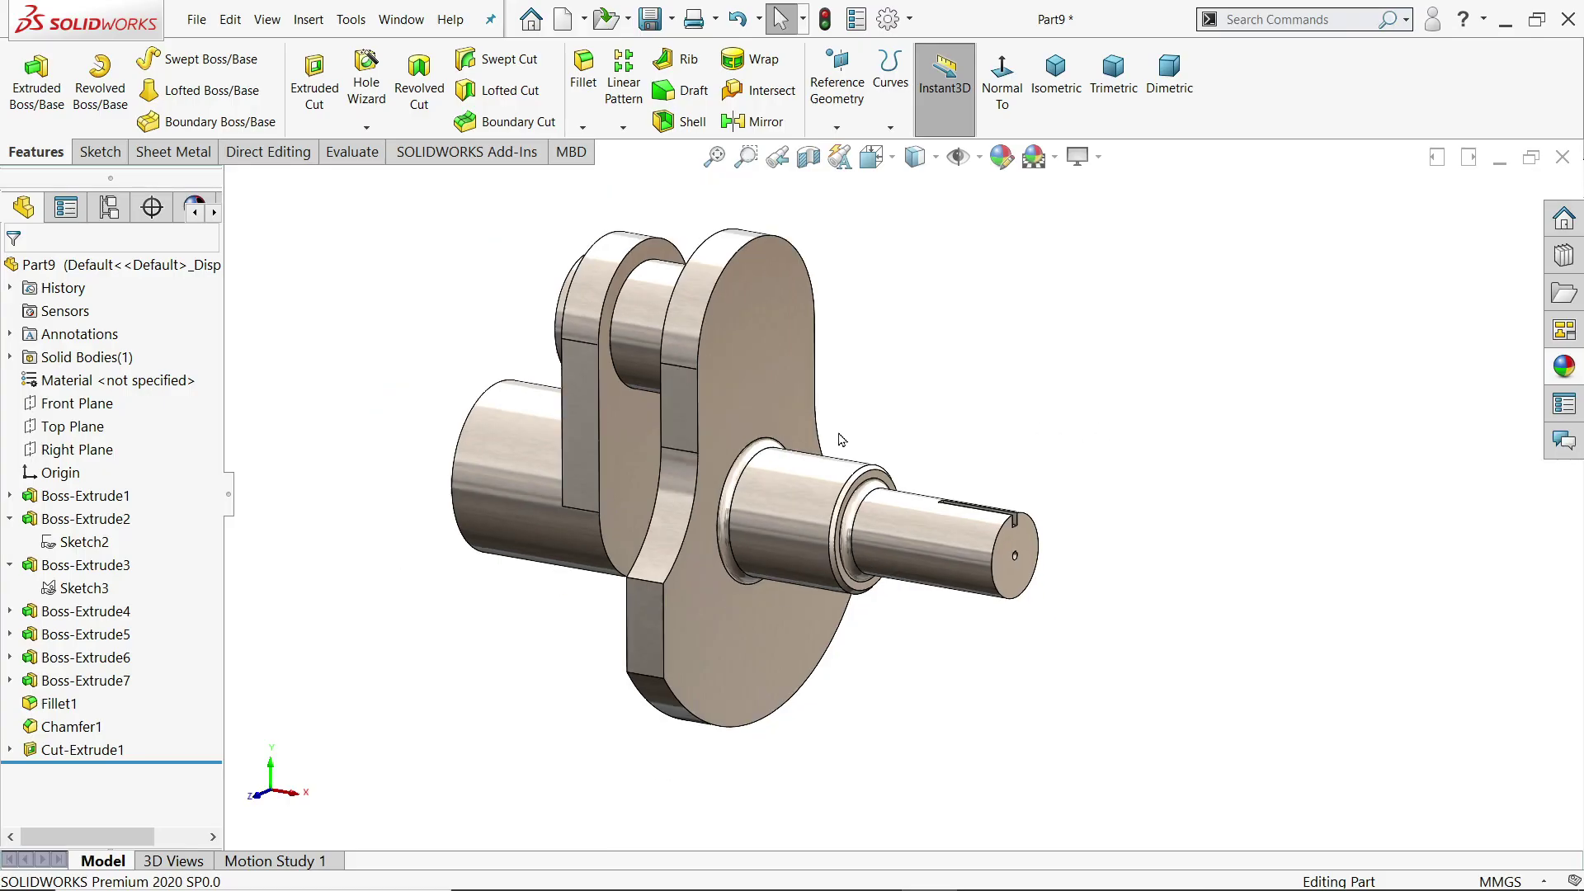
- Orbit and tilt the finished crankshaft model to inspect it from different angles
{"action": "middle_click_drag", "start_coordinate": [839, 438], "coordinate": [731, 462]}
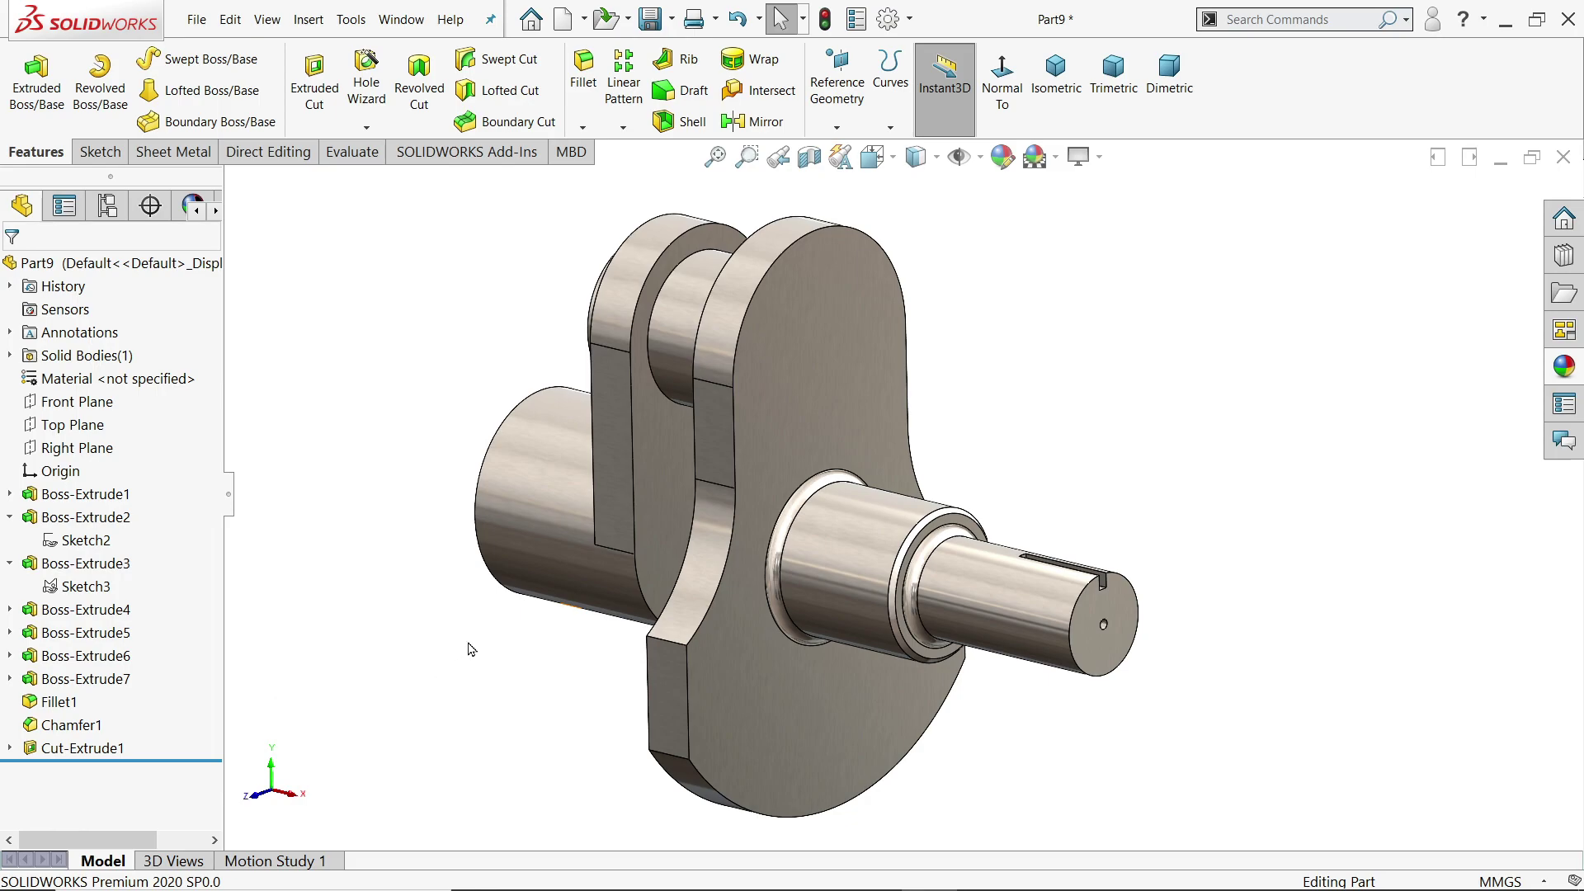
{"action": "middle_click_drag", "start_coordinate": [422, 468], "coordinate": [412, 625]}
{"action": "key", "text": "alt+Tab"}
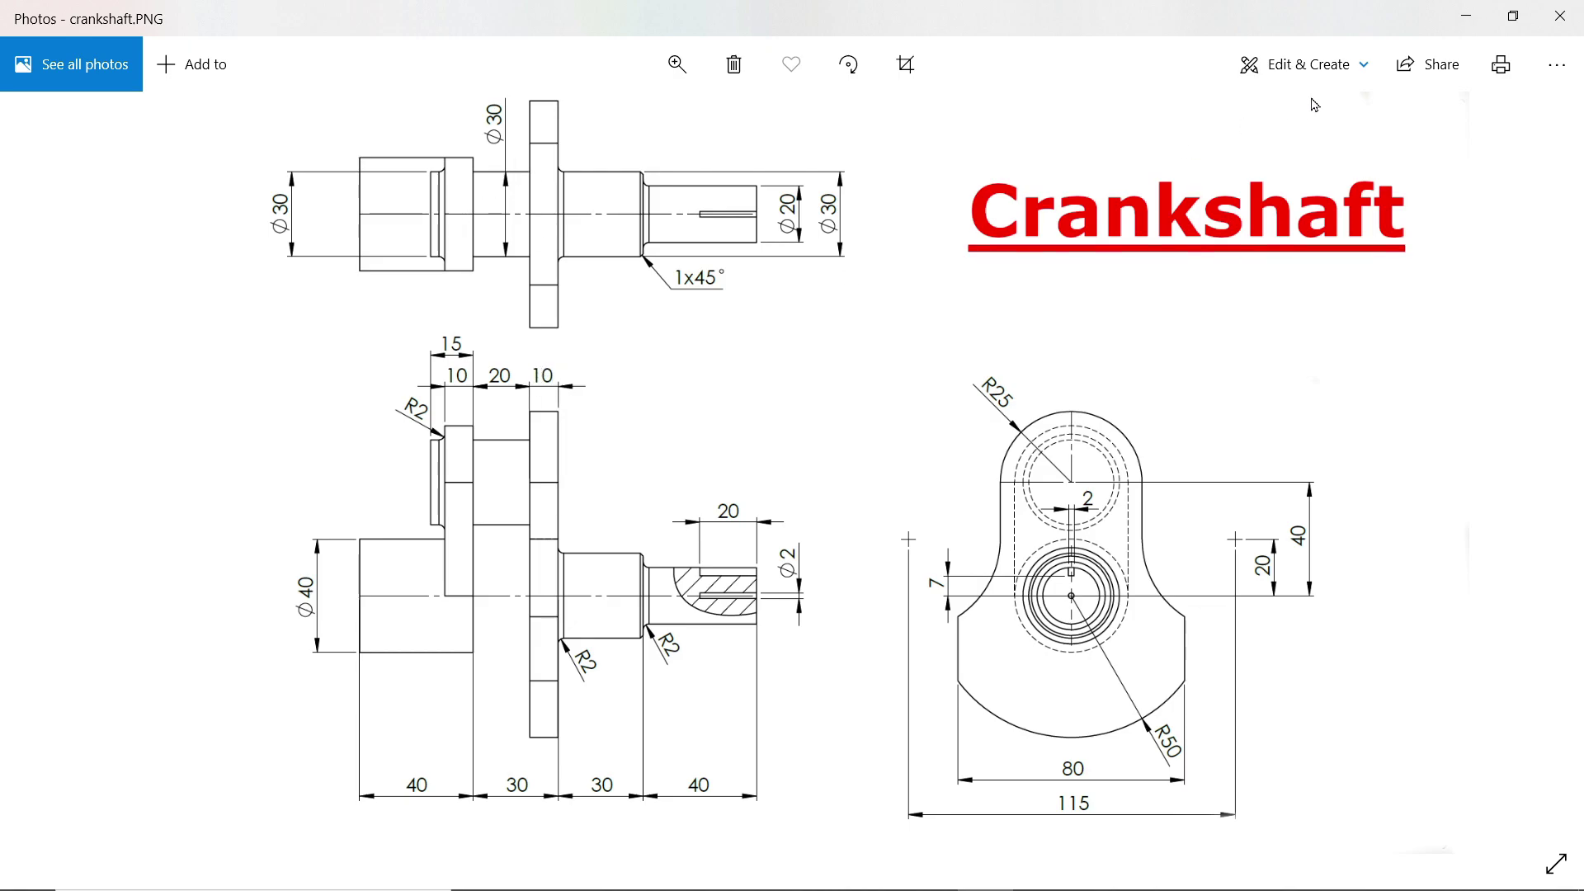
- Start a sketch on the Right Plane with a vertical centerline ending at the origin
{"action": "left_click", "coordinate": [1466, 18]}
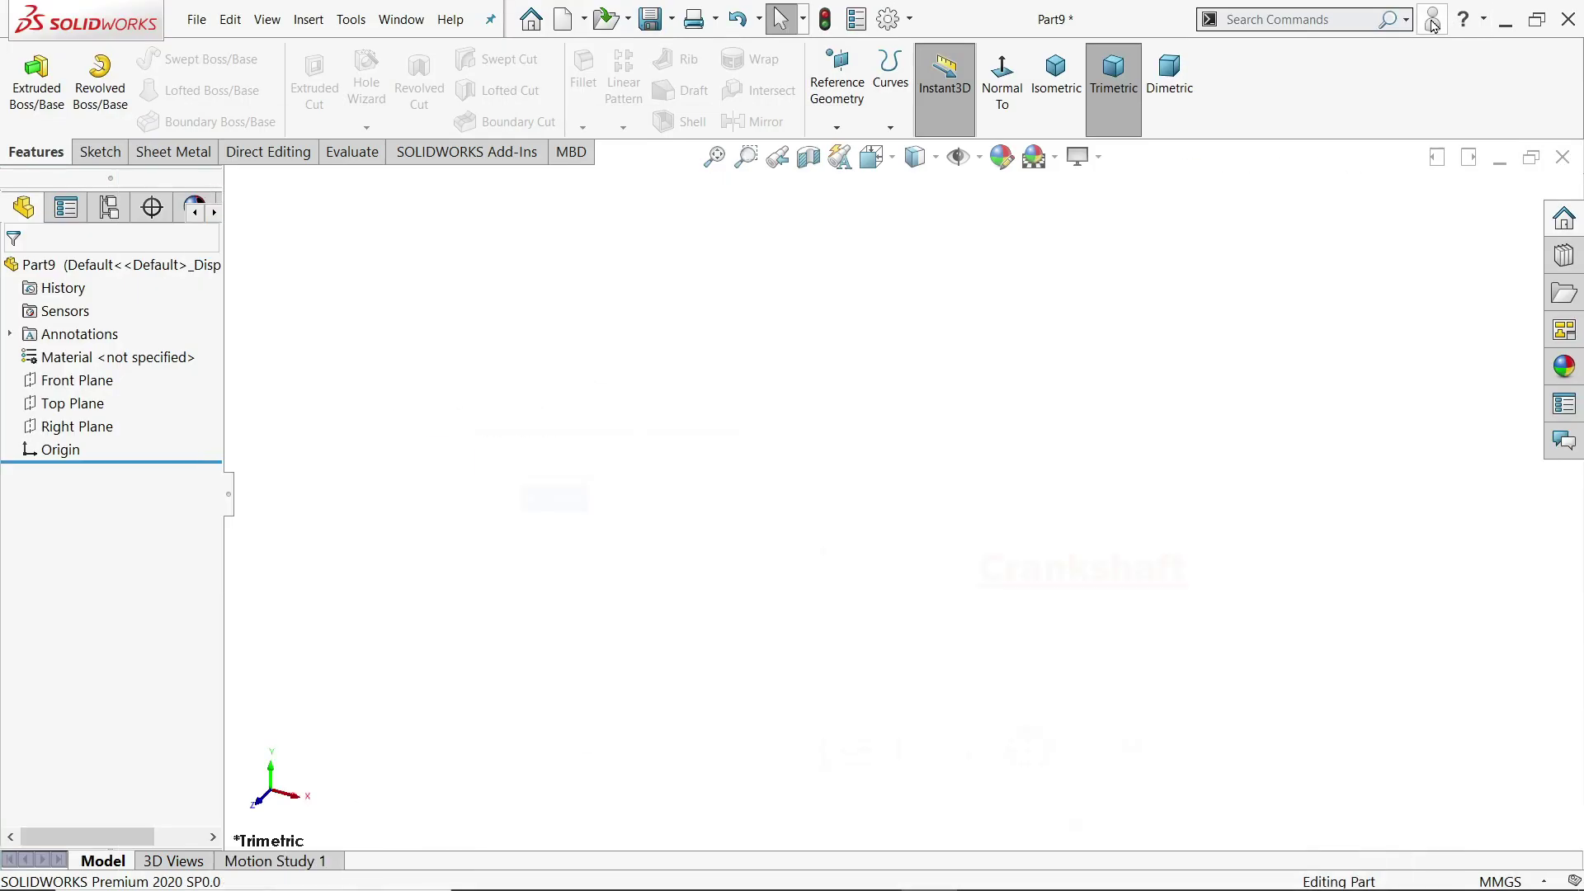
{"action": "left_click", "coordinate": [72, 430]}
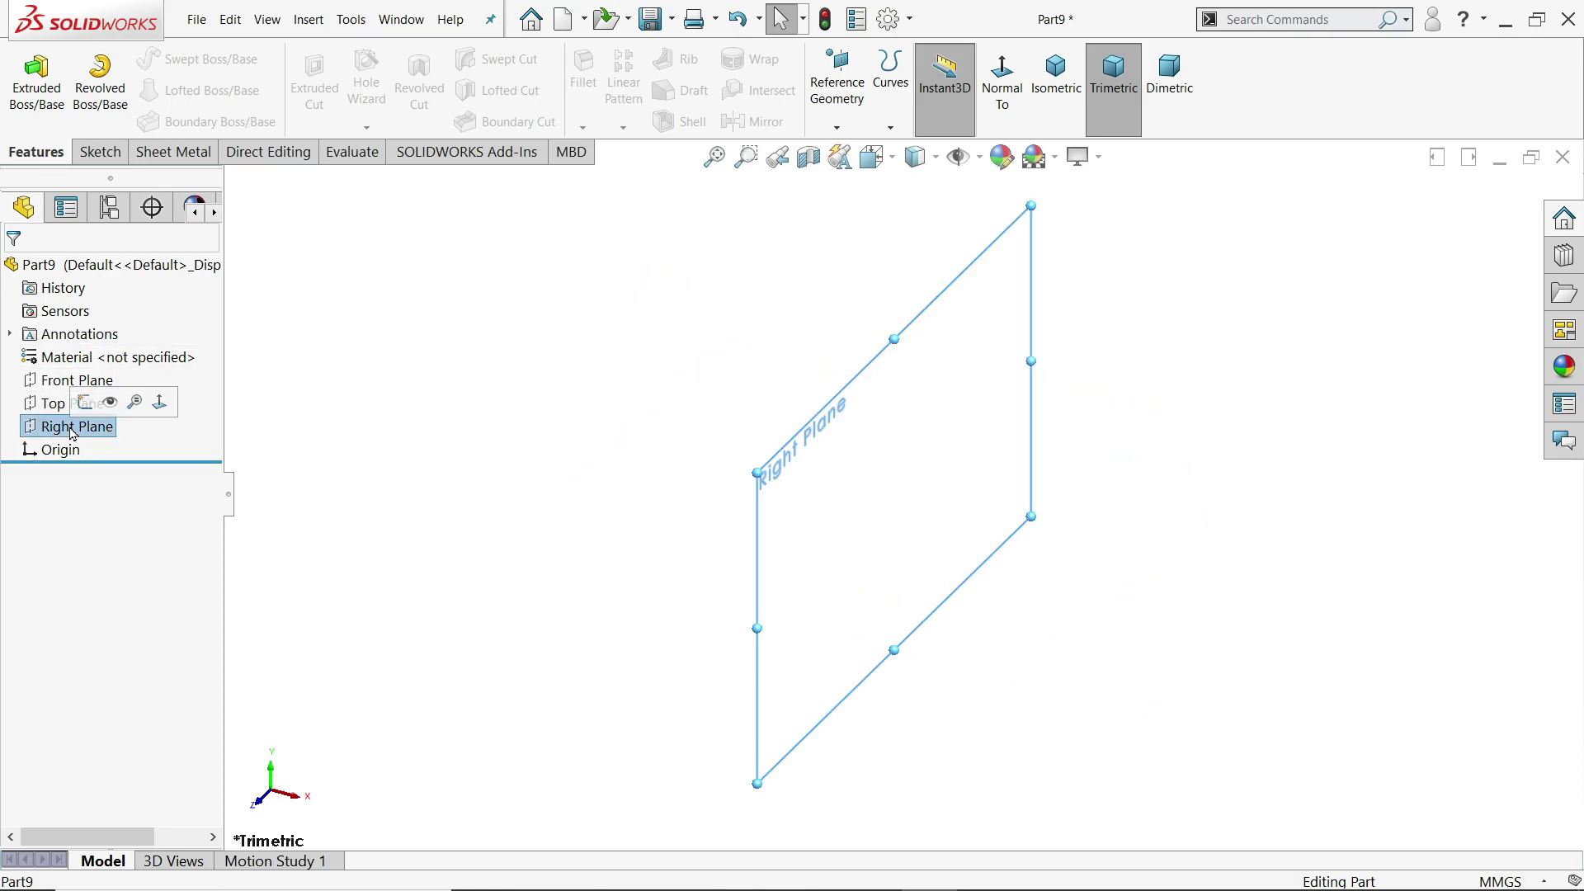
{"action": "left_click", "coordinate": [85, 402]}
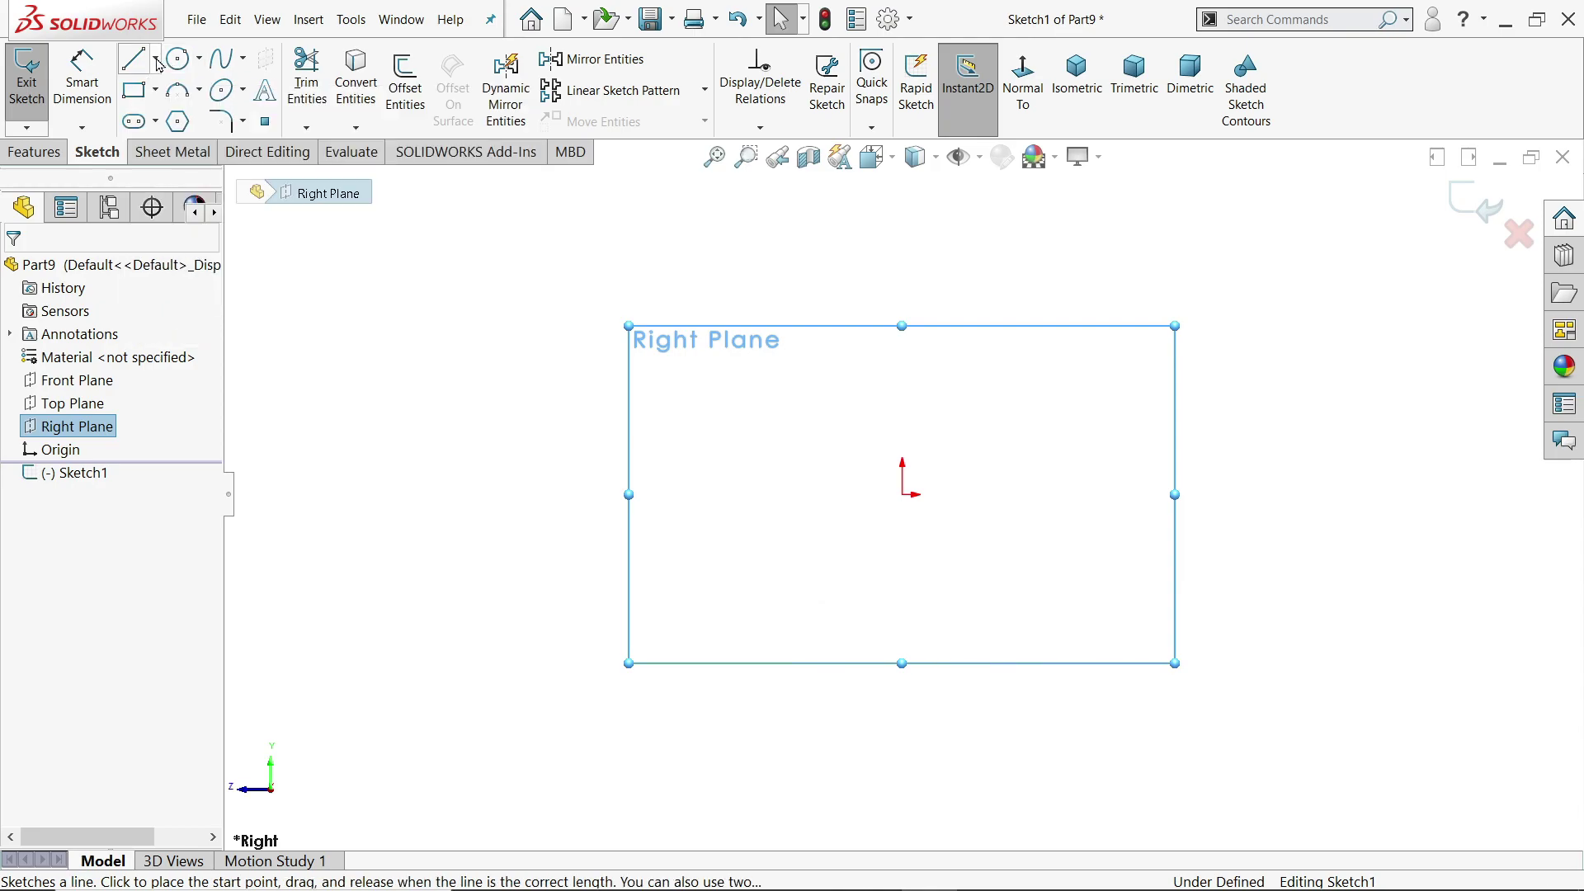
{"action": "left_click", "coordinate": [154, 57]}
{"action": "left_click", "coordinate": [162, 108]}
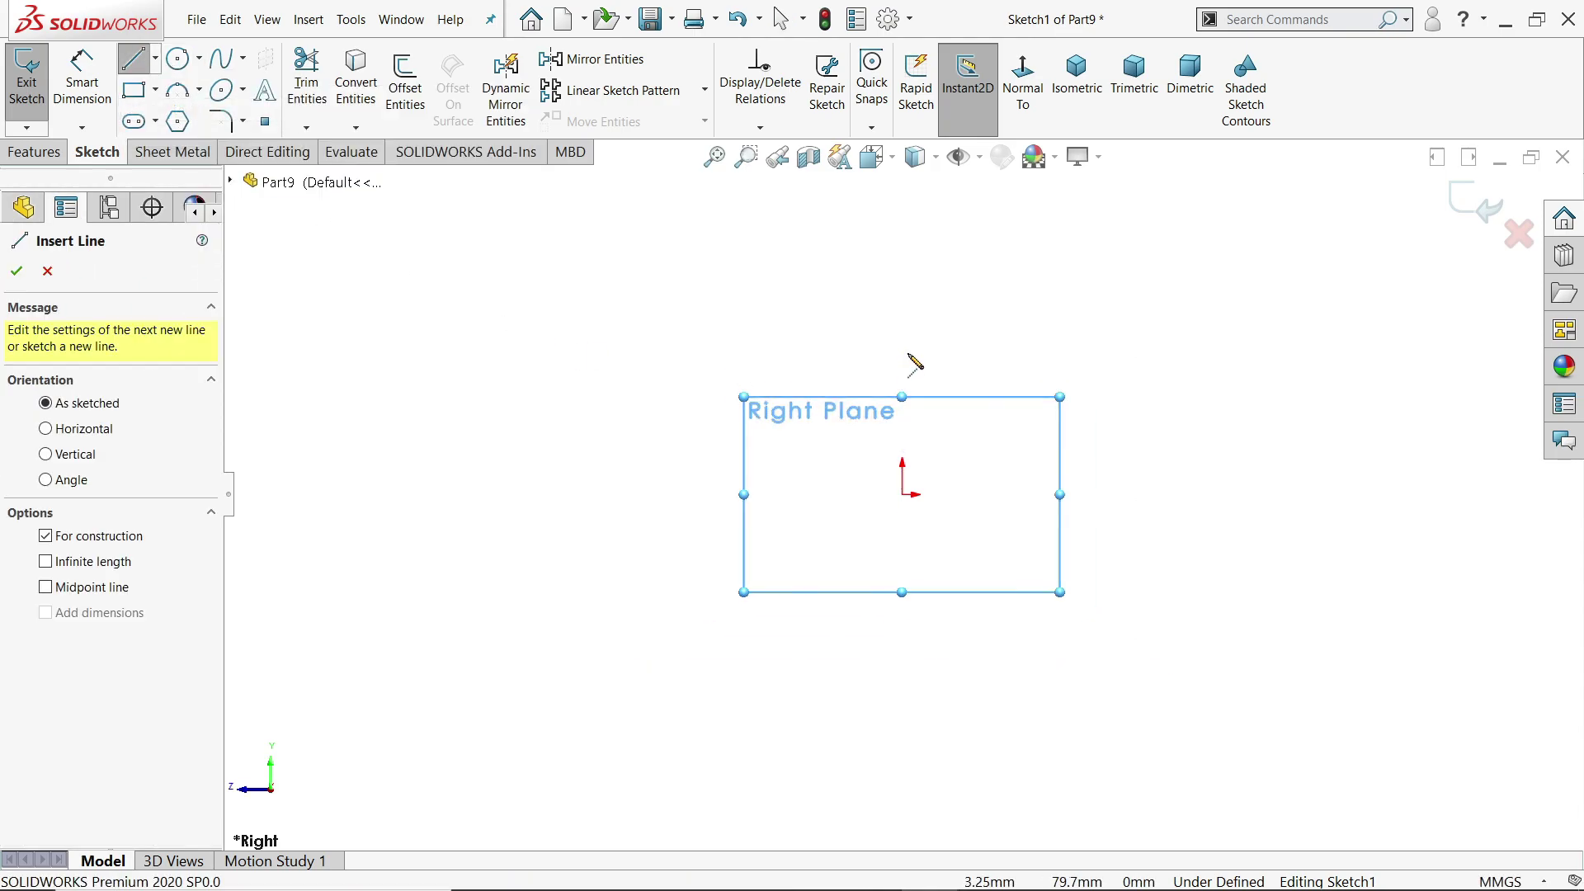
{"action": "left_click", "coordinate": [902, 348]}
{"action": "left_click", "coordinate": [902, 496]}
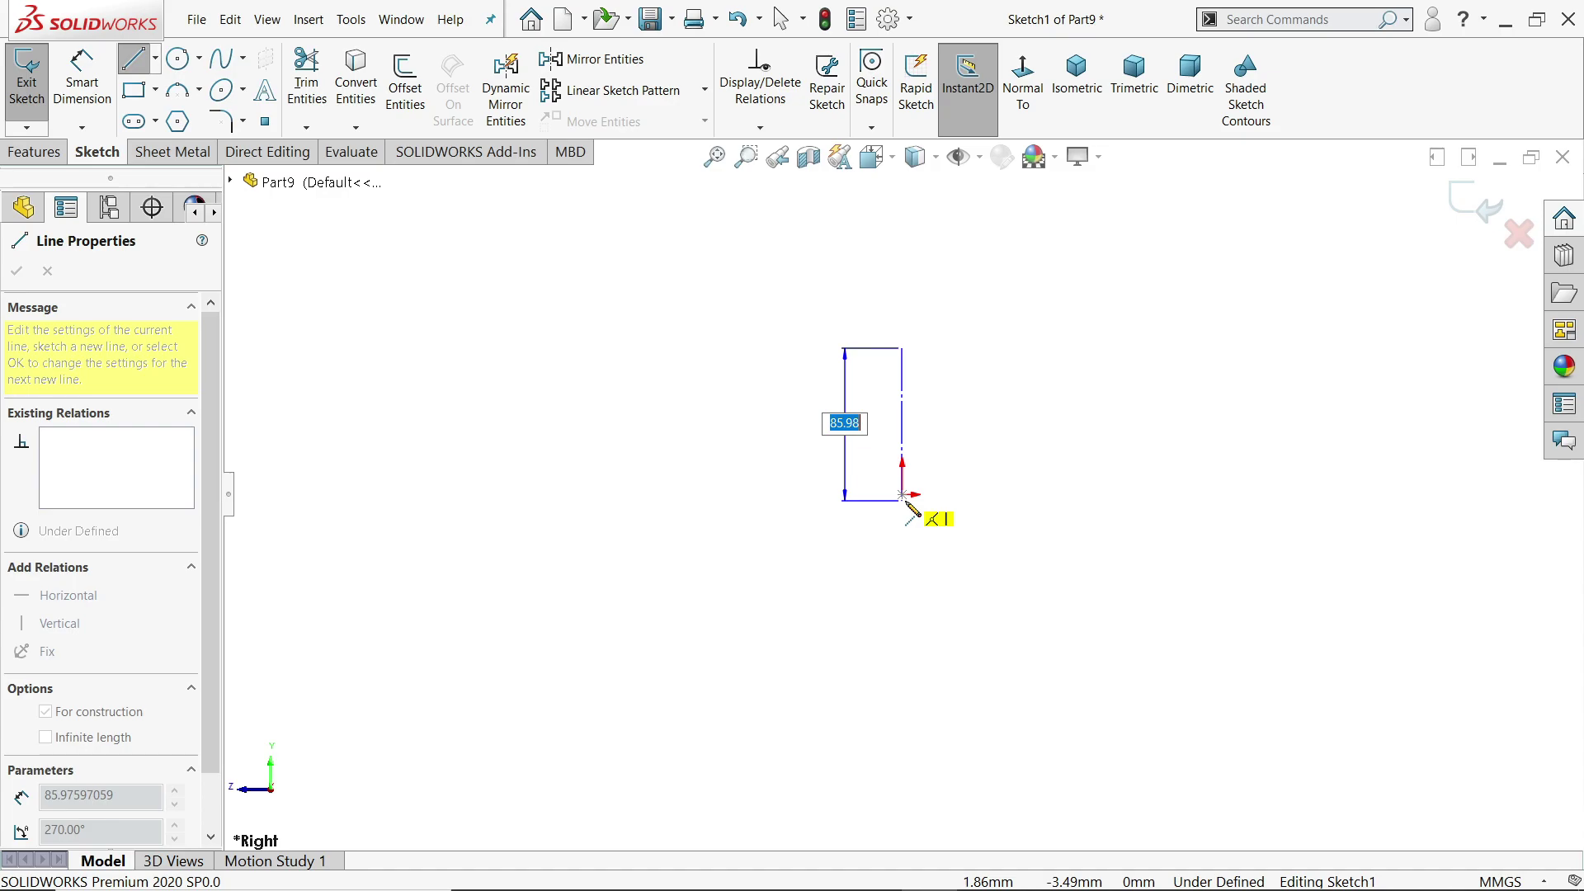
{"action": "right_click", "coordinate": [817, 472]}
{"action": "left_click", "coordinate": [873, 483]}
- Draw the left profile as a short vertical line, an outward tangent arc and a lower vertical line
{"action": "left_click", "coordinate": [133, 58]}
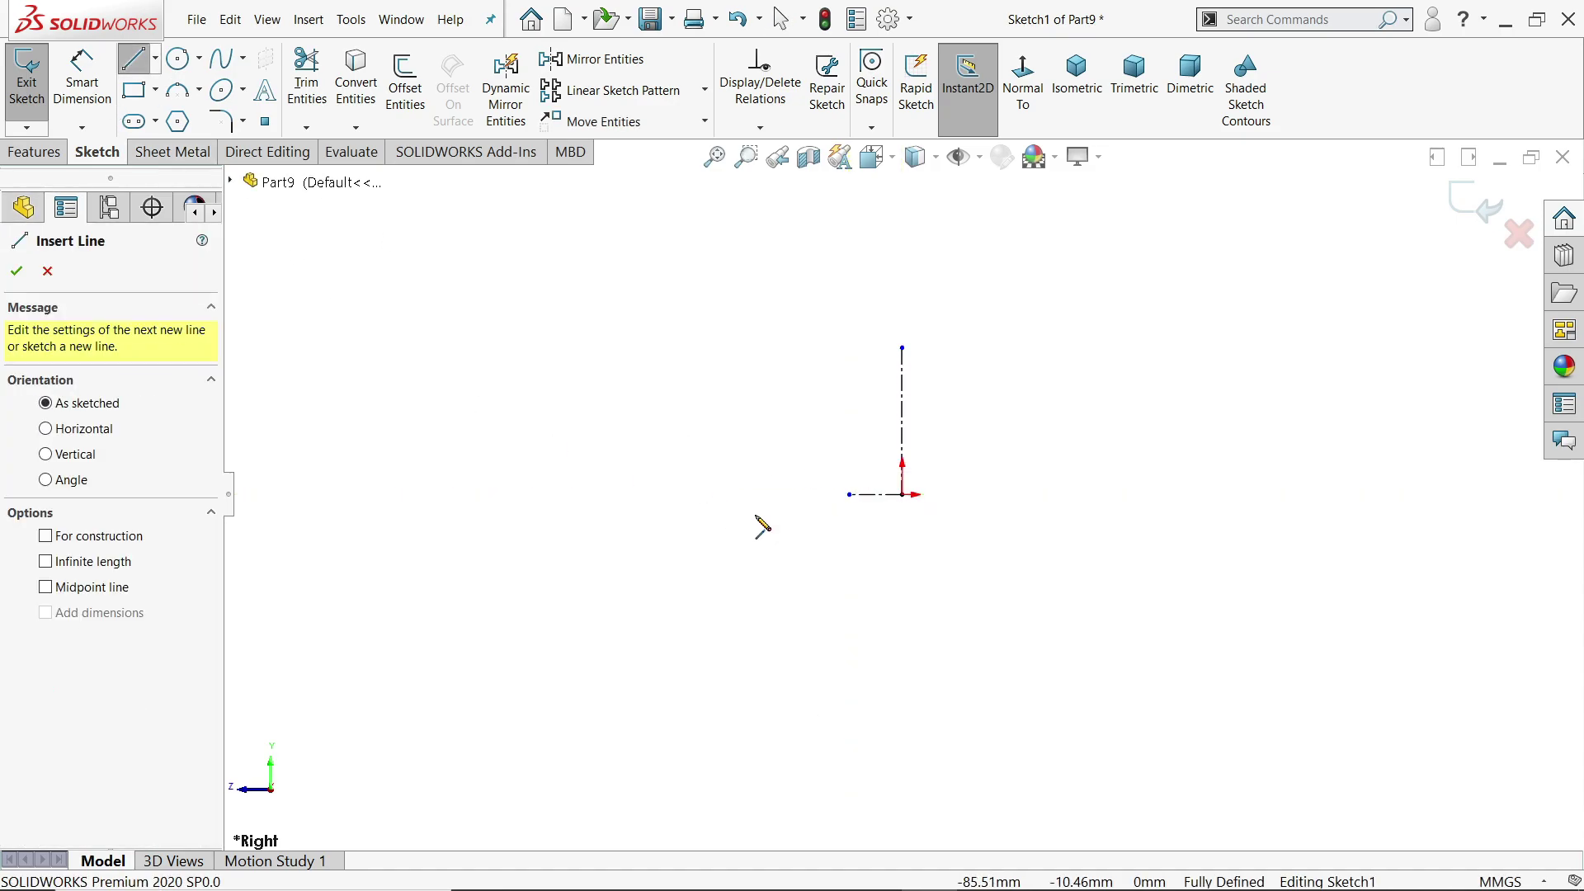
{"action": "scroll", "coordinate": [900, 561], "scroll_direction": "down", "scroll_amount": 3}
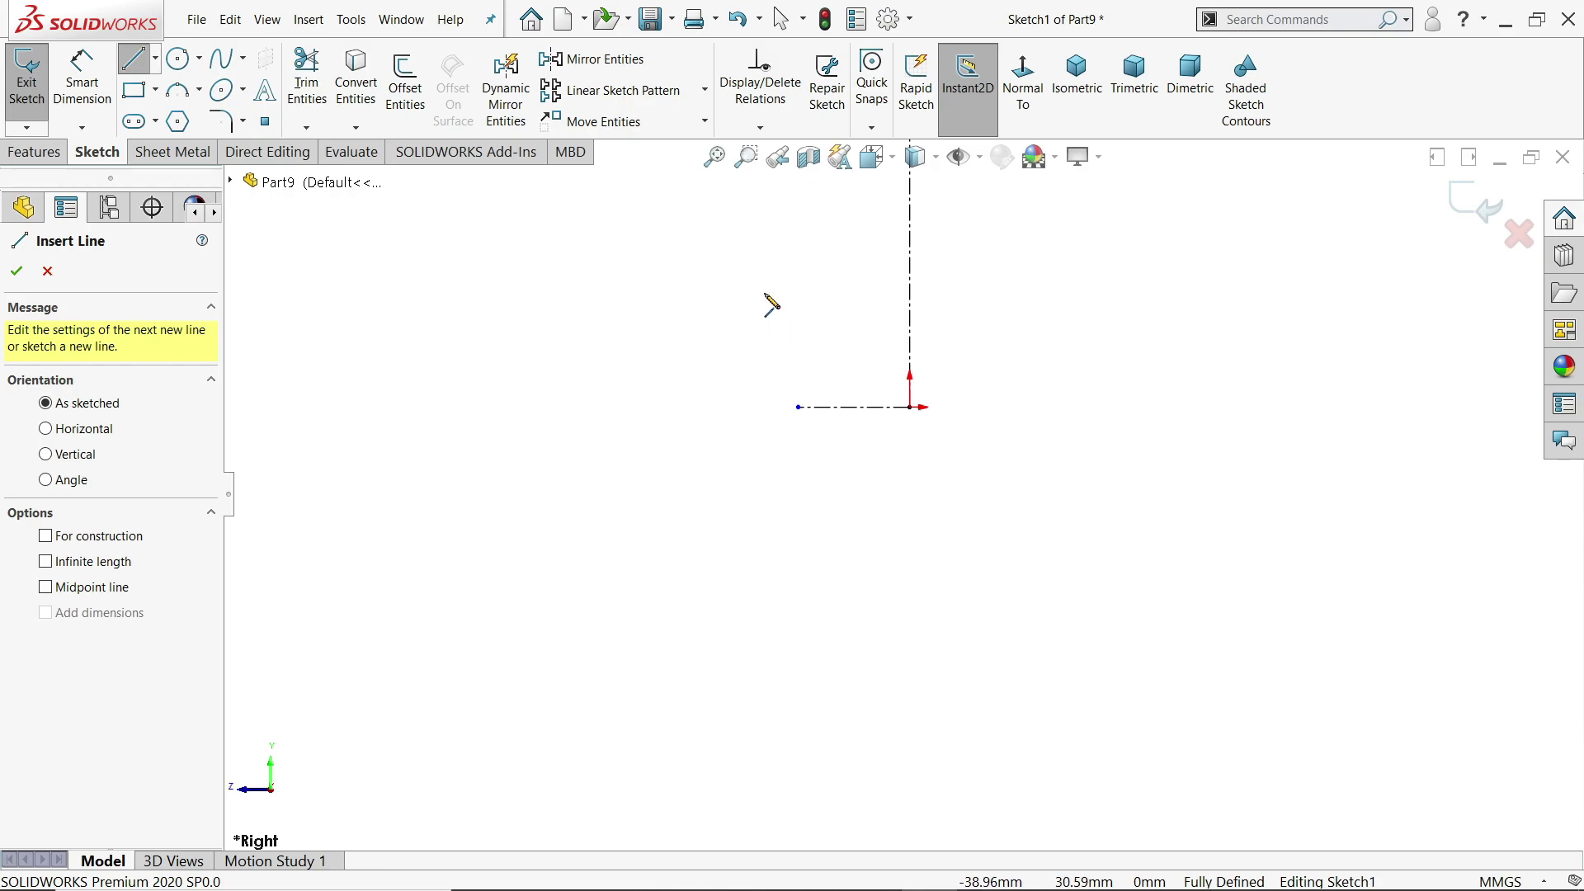
{"action": "left_click", "coordinate": [790, 242]}
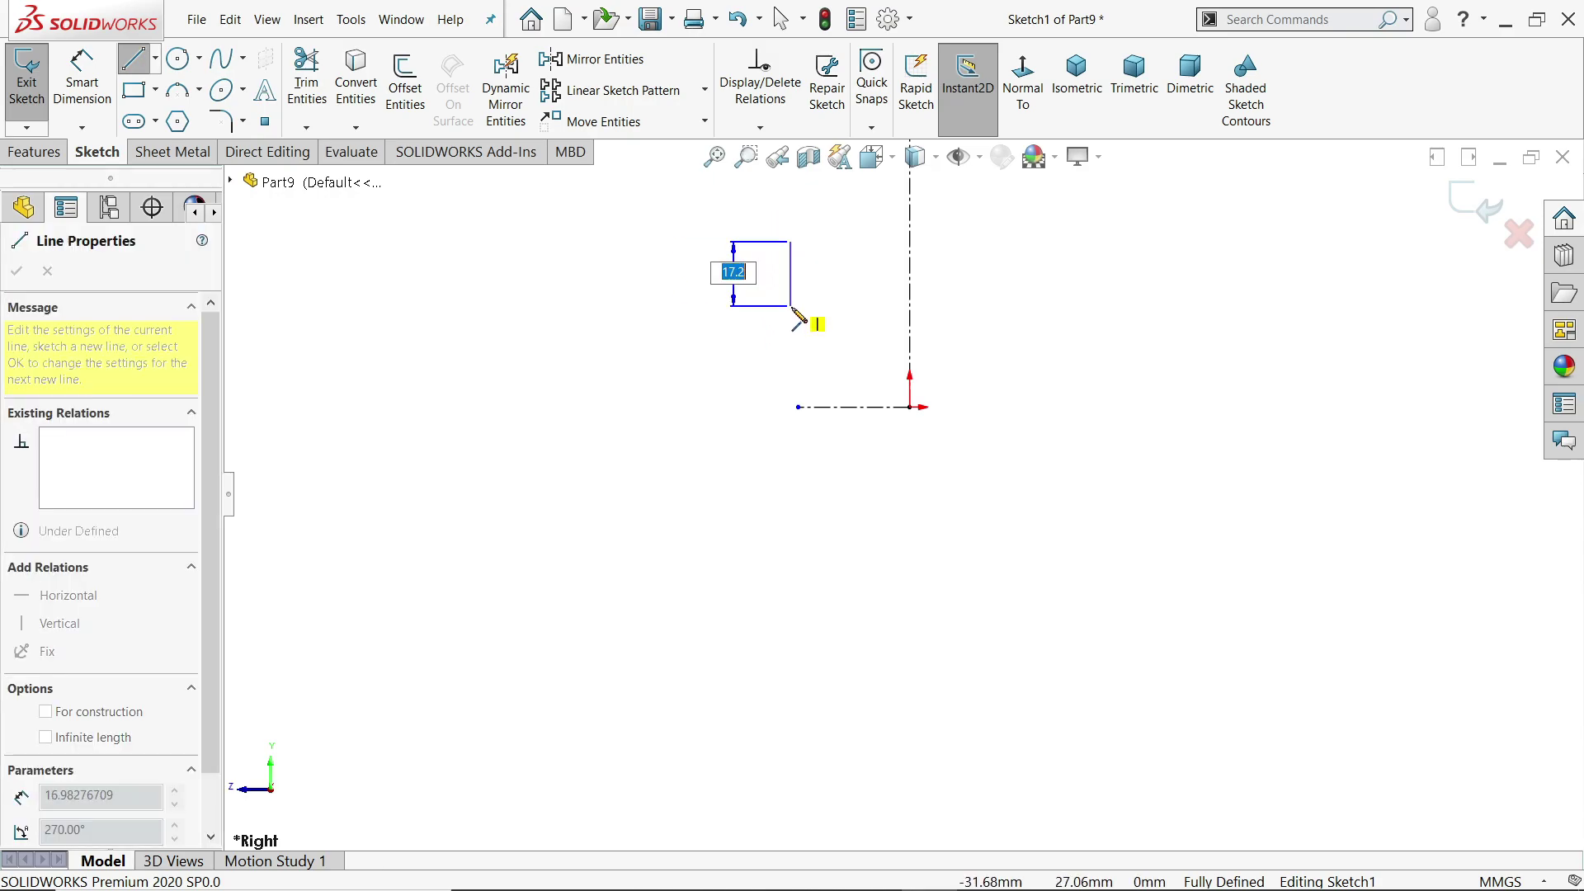
{"action": "left_click", "coordinate": [790, 314]}
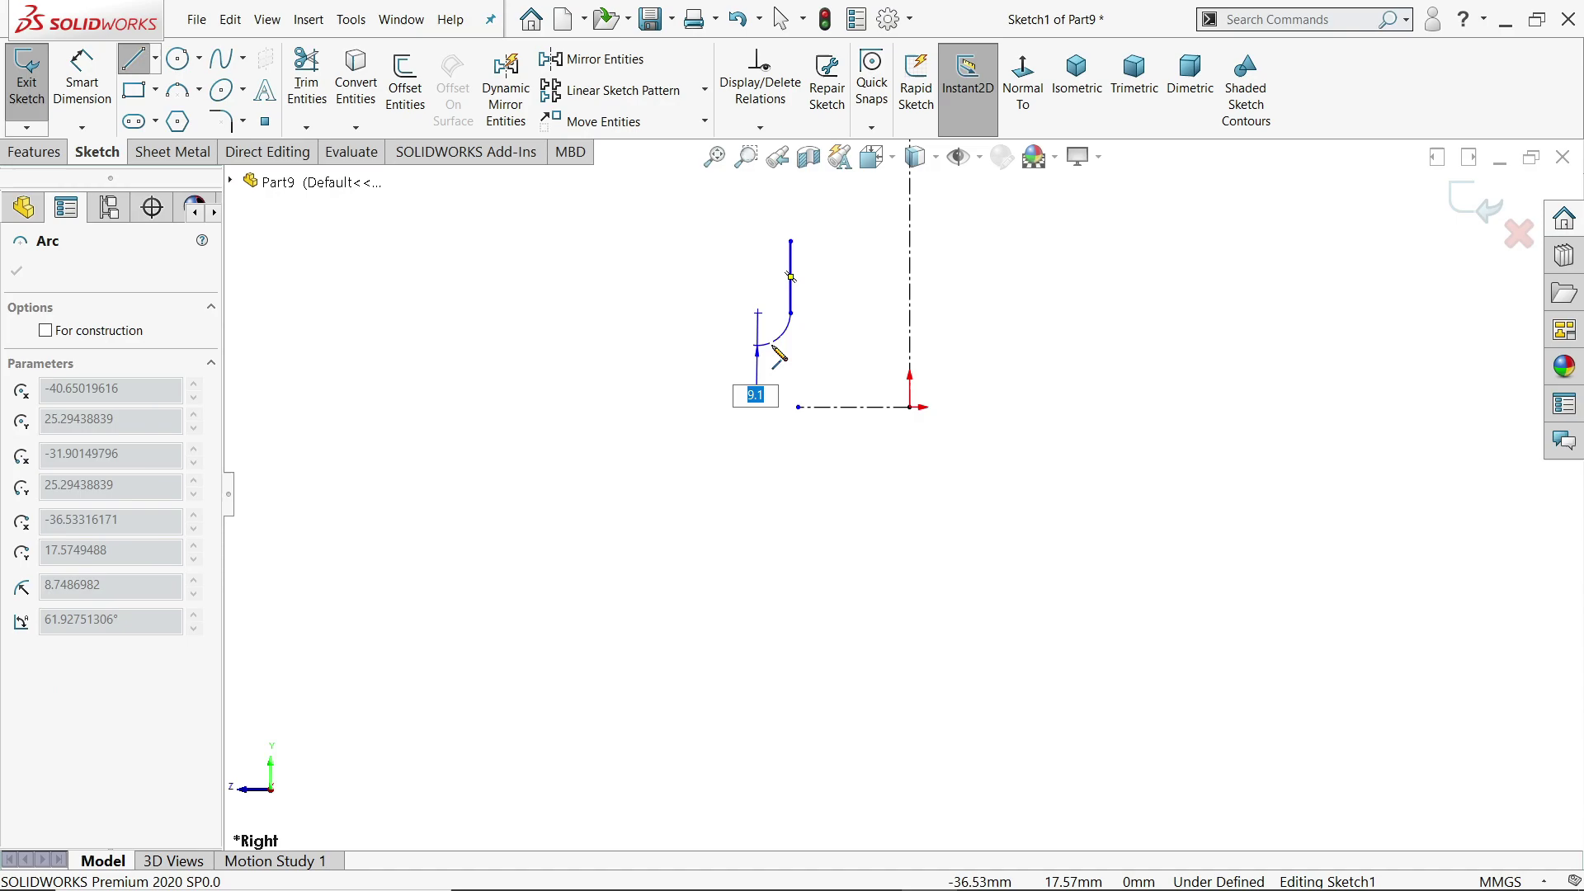
{"action": "left_click", "coordinate": [737, 421]}
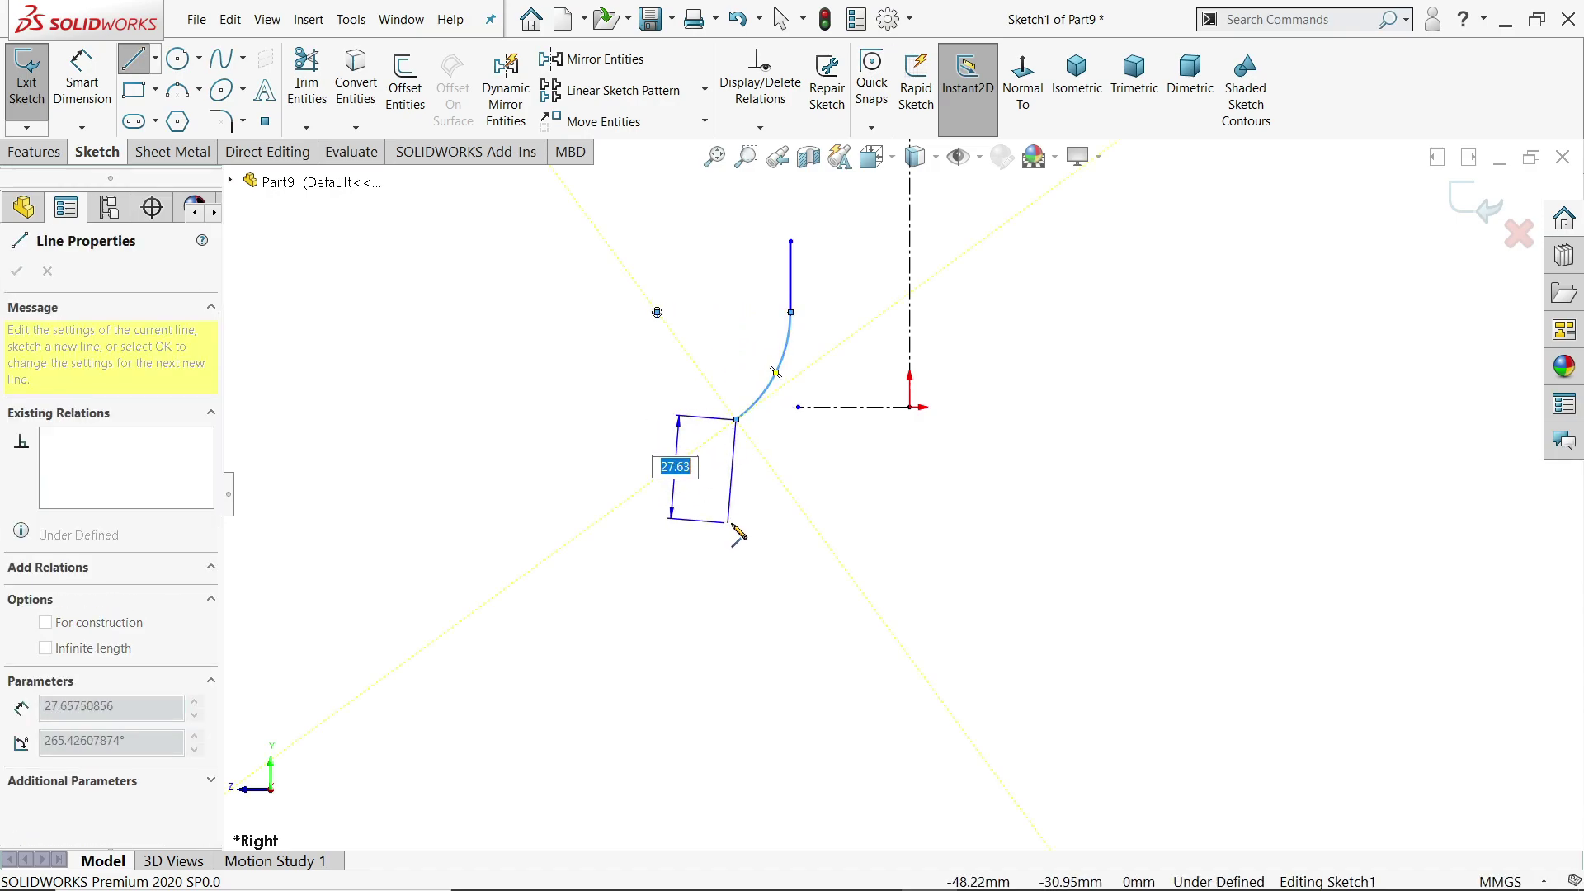
{"action": "left_click", "coordinate": [736, 526]}
{"action": "right_click", "coordinate": [778, 522]}
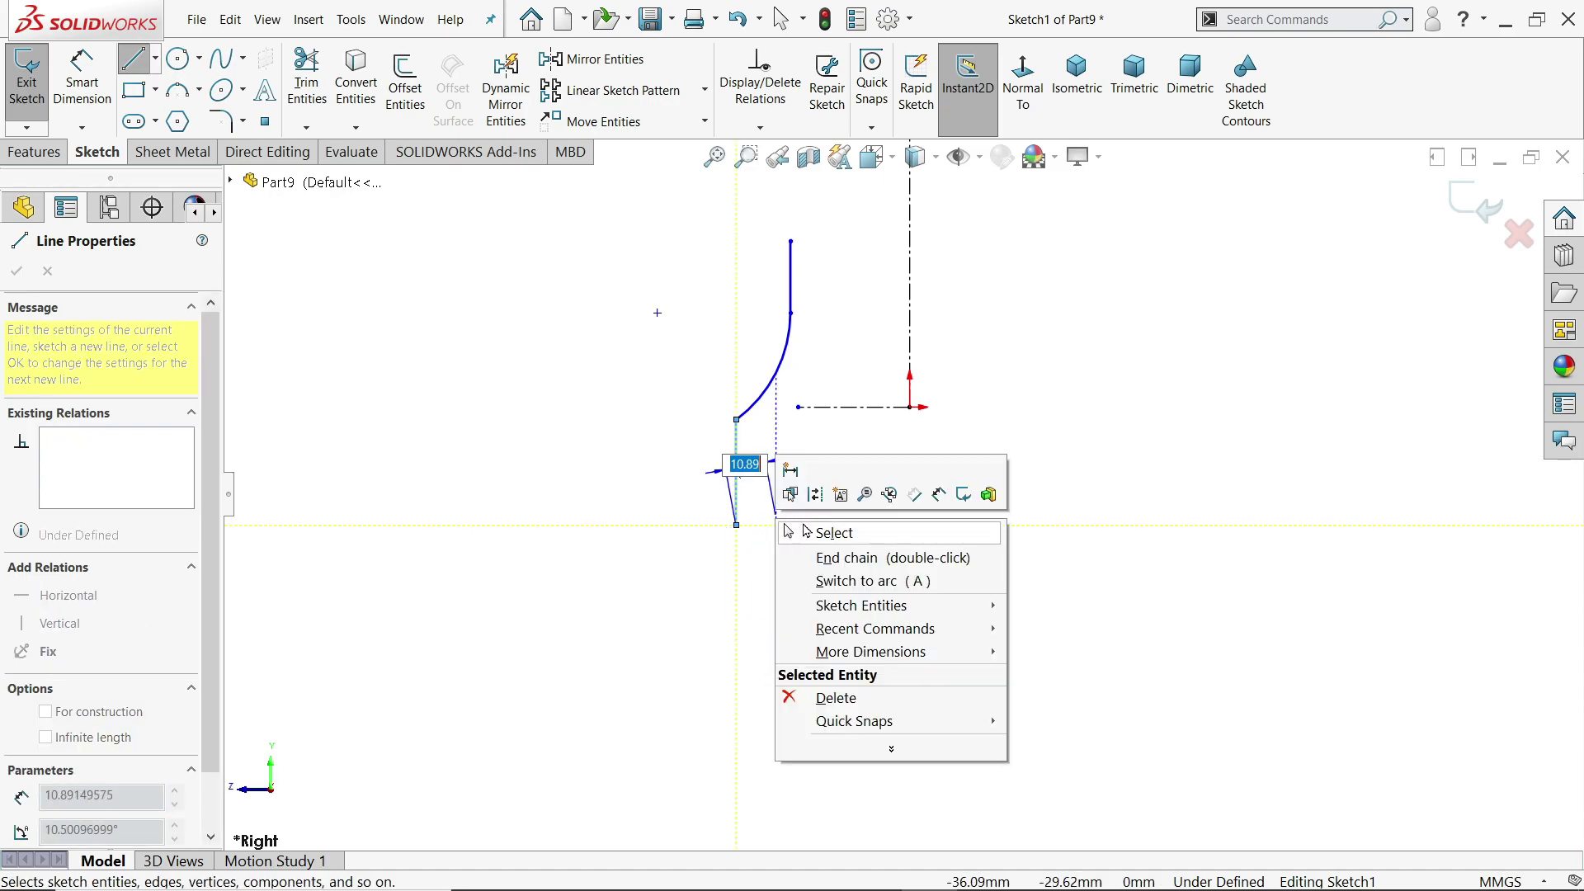
{"action": "left_click", "coordinate": [829, 534]}
{"action": "scroll", "coordinate": [831, 534], "scroll_direction": "up", "scroll_amount": 2}
{"action": "scroll", "coordinate": [726, 372], "scroll_direction": "down", "scroll_amount": 2}
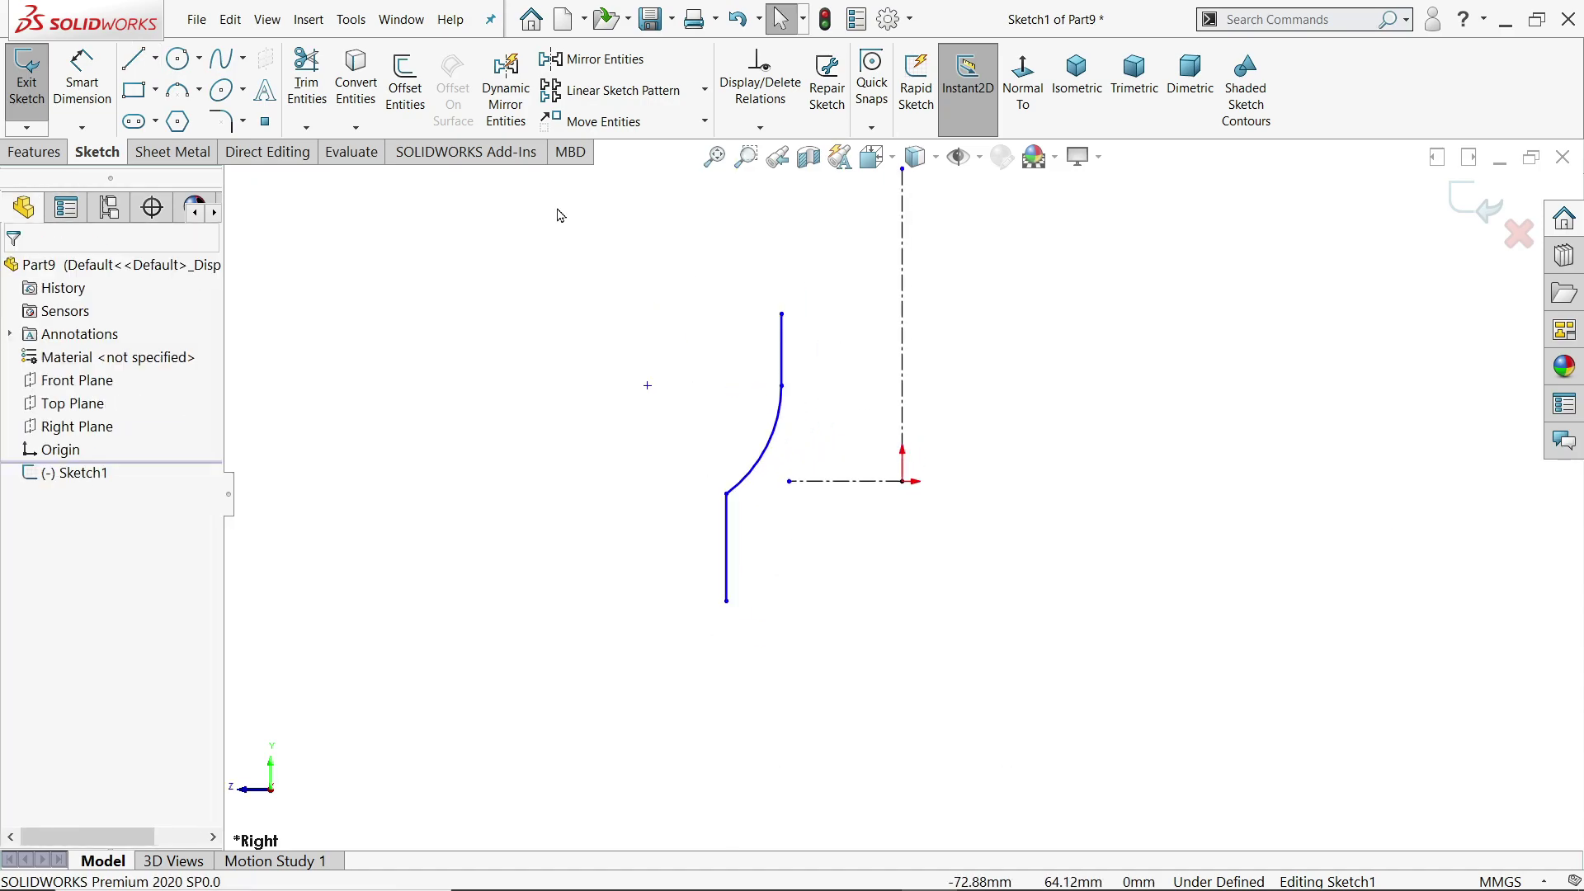
- Mirror the left line–arc–line profile about the vertical centerline
{"action": "left_click", "coordinate": [587, 59]}
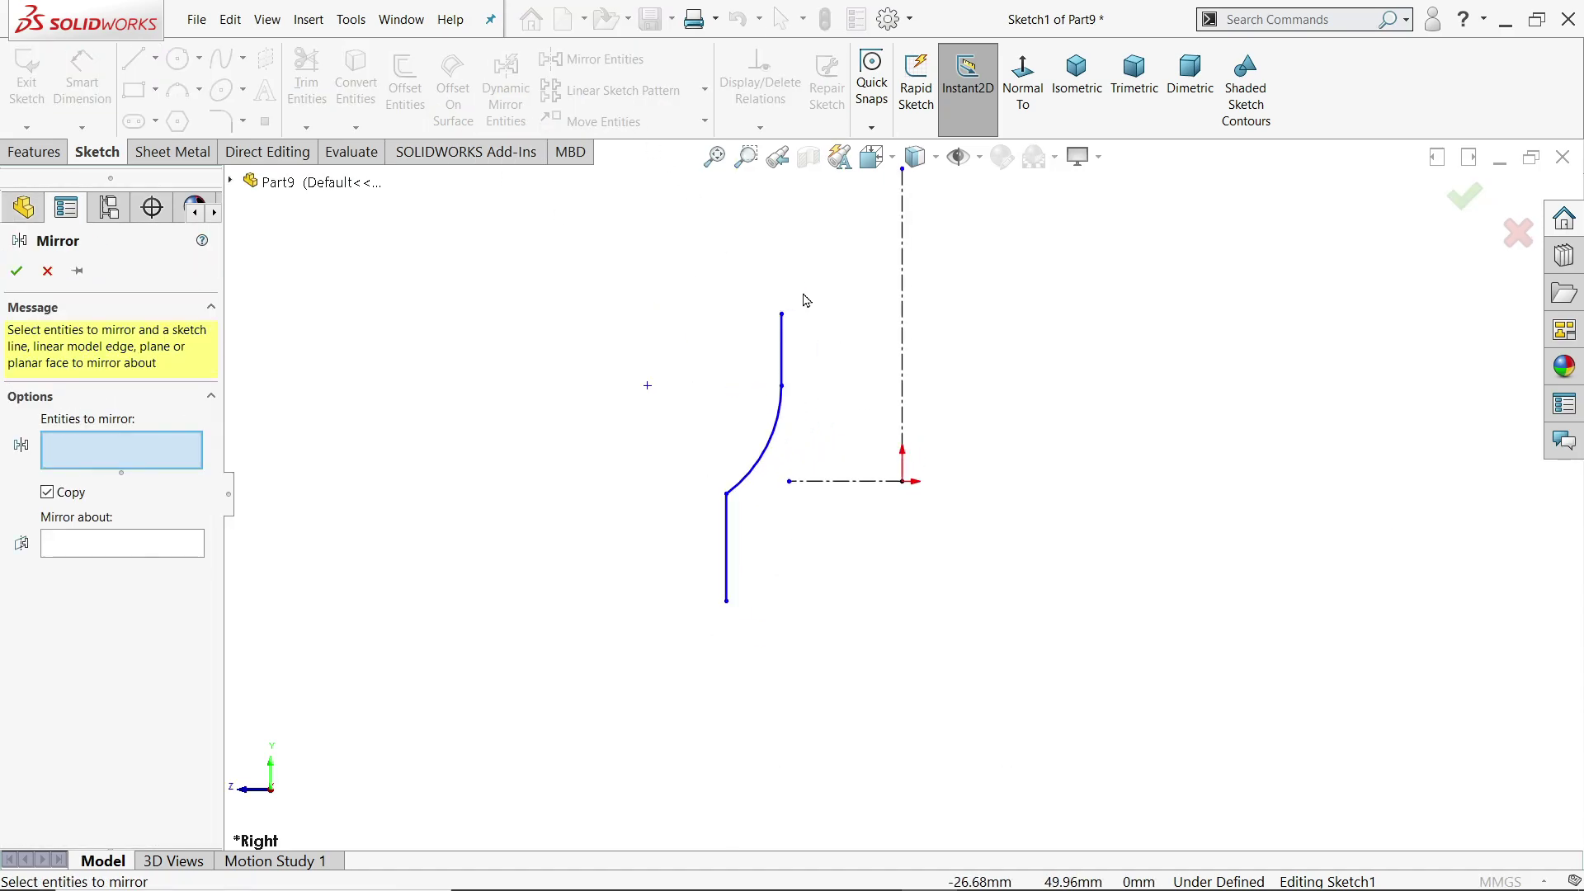
{"action": "left_click_drag", "start_coordinate": [814, 296], "coordinate": [689, 495]}
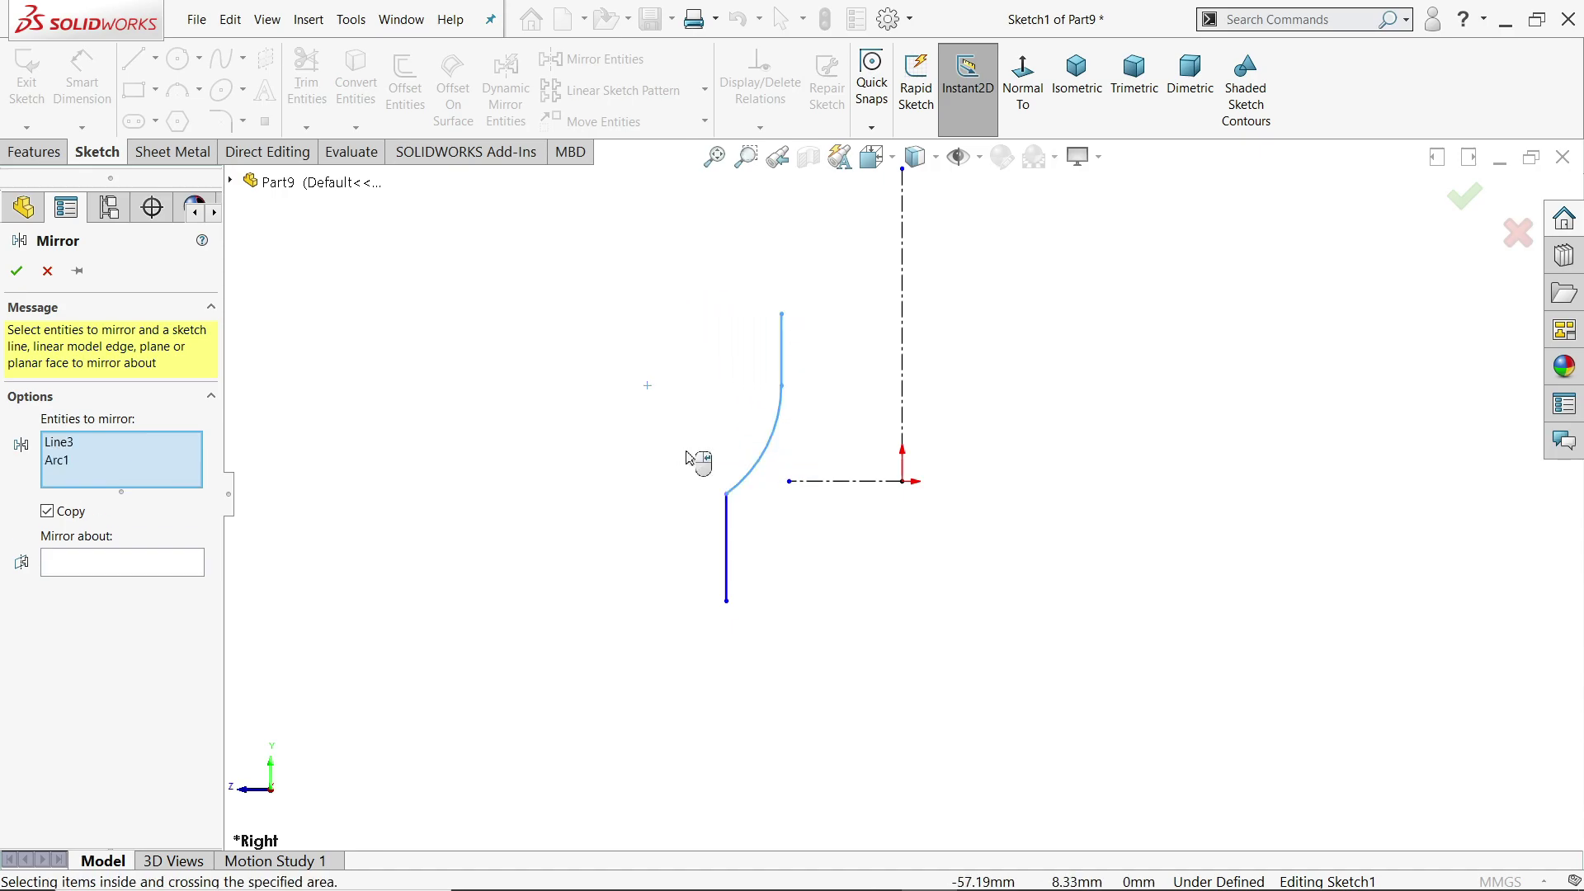
{"action": "left_click", "coordinate": [722, 569]}
{"action": "left_click", "coordinate": [148, 592]}
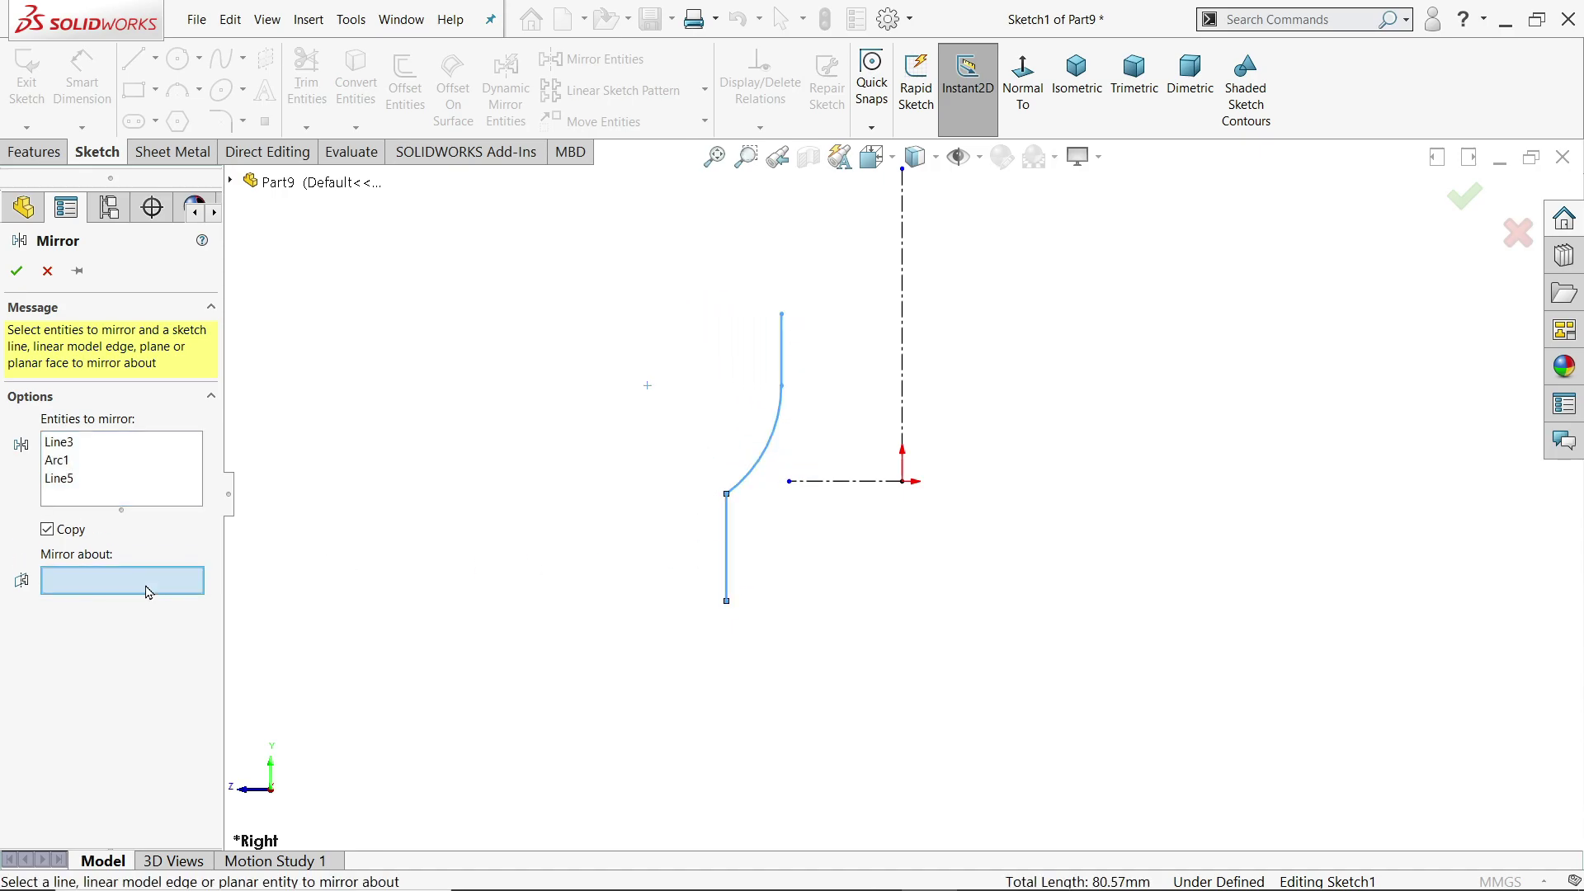
{"action": "left_click", "coordinate": [912, 345]}
{"action": "left_click", "coordinate": [17, 271]}
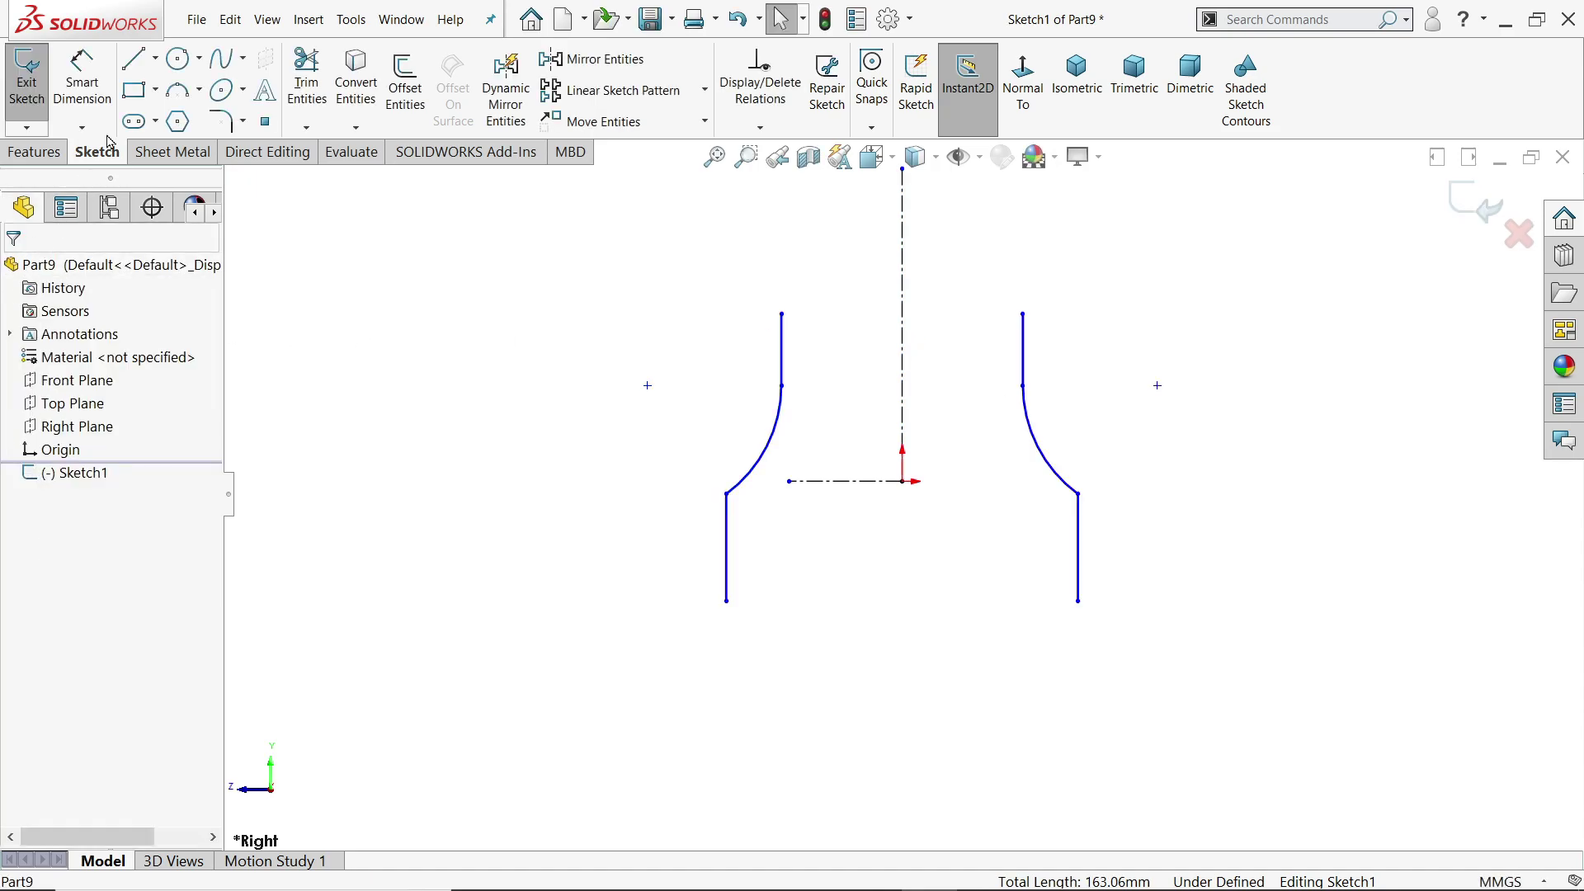
- Close the outline with three-point arcs joining the top ends and the bottom ends
{"action": "left_click", "coordinate": [199, 89]}
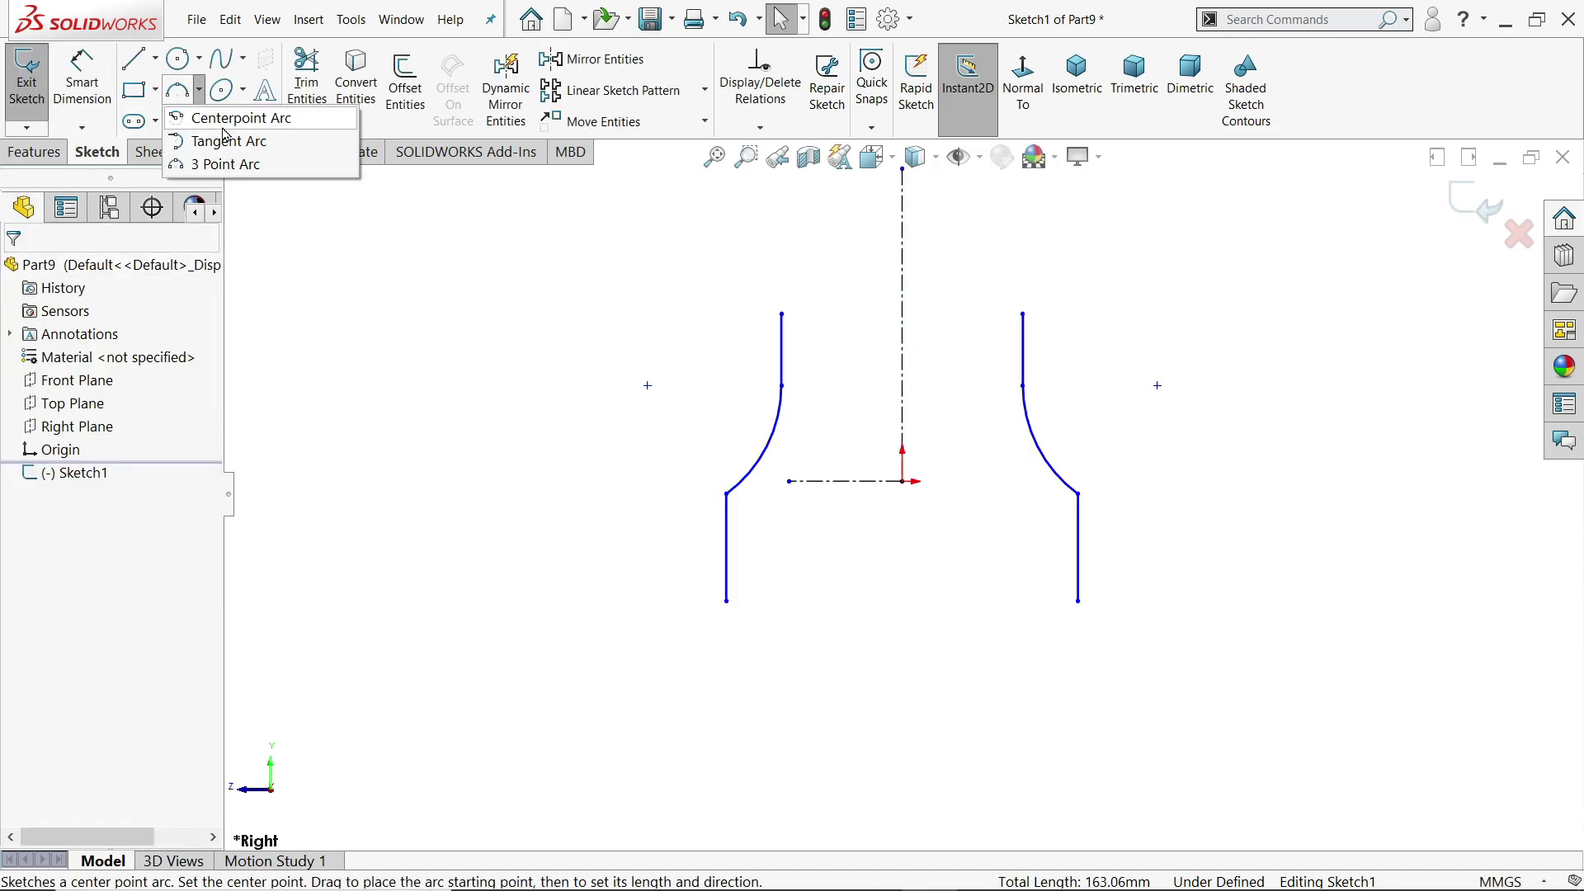
{"action": "left_click", "coordinate": [236, 165]}
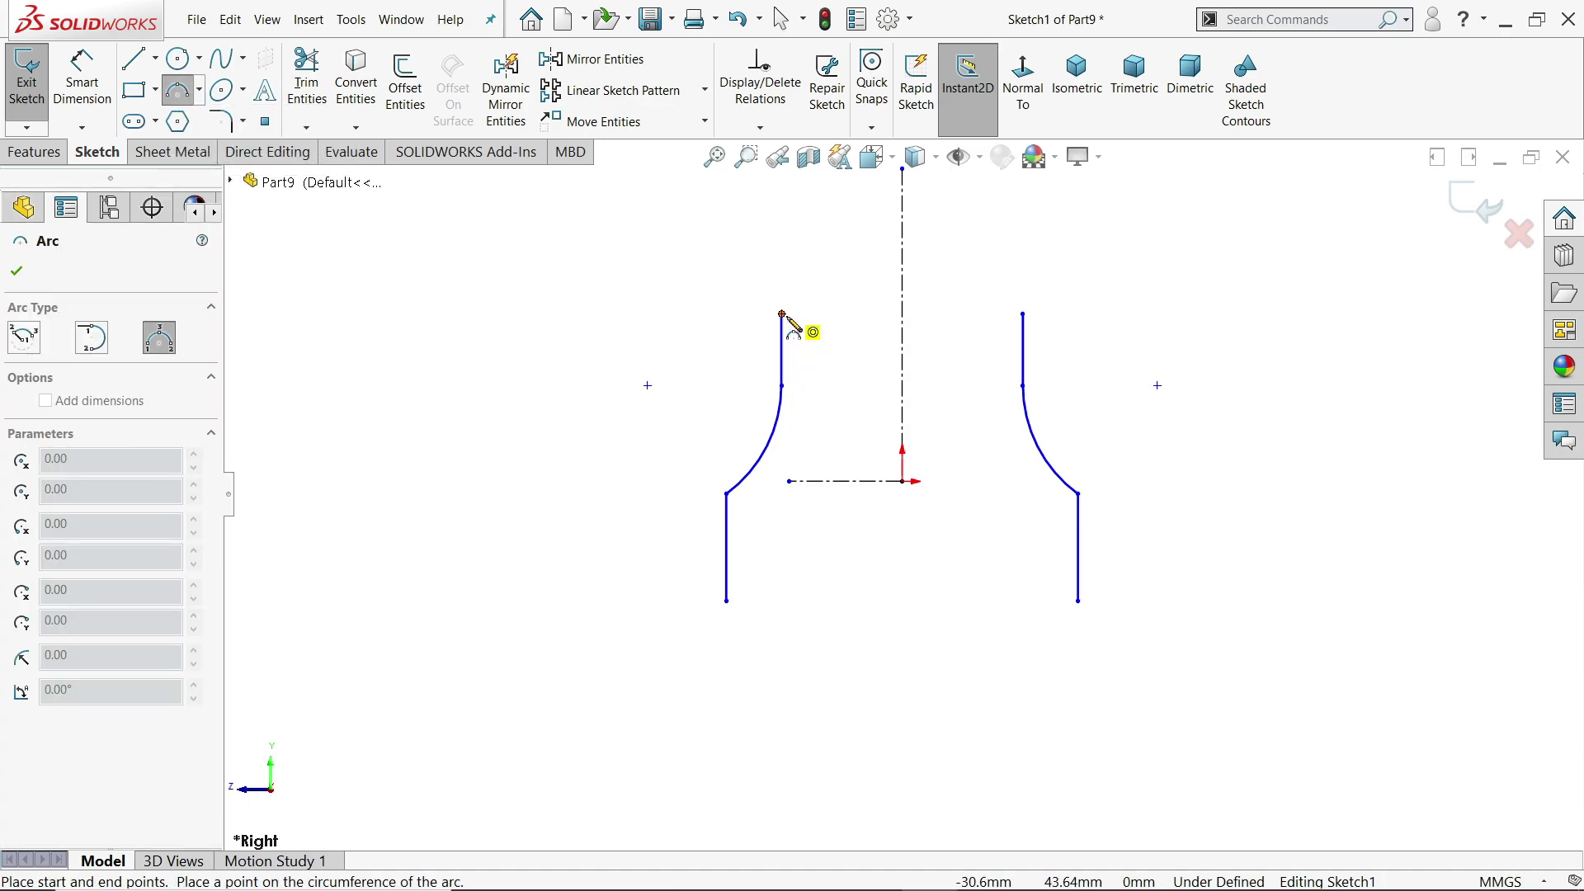
{"action": "left_click", "coordinate": [782, 314]}
{"action": "left_click", "coordinate": [1023, 314]}
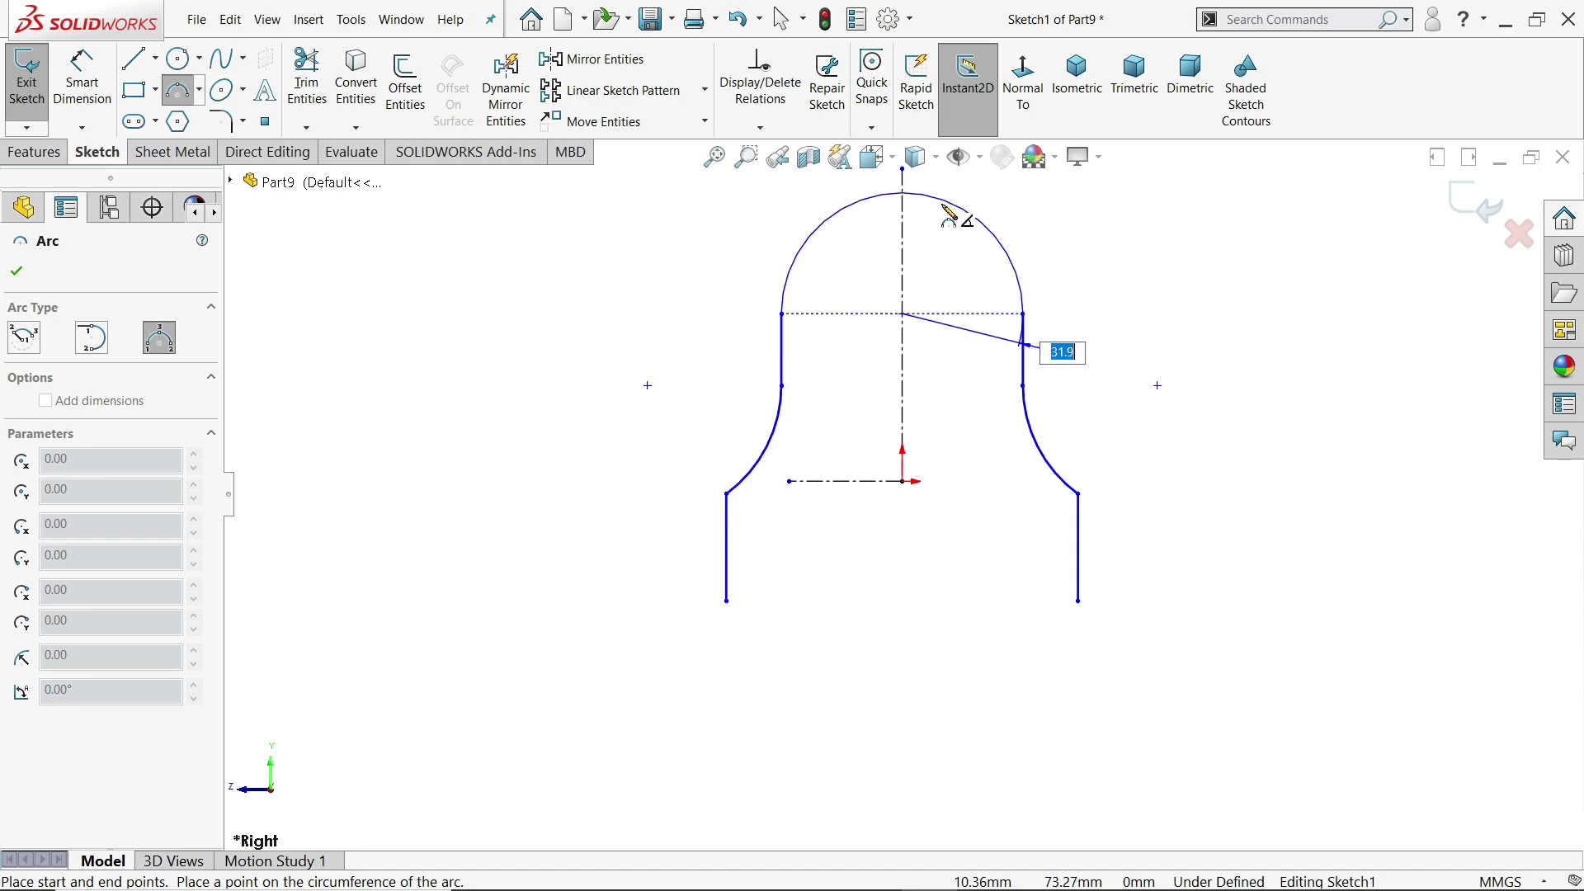
{"action": "left_click", "coordinate": [953, 205]}
{"action": "scroll", "coordinate": [982, 468], "scroll_direction": "up", "scroll_amount": 2}
{"action": "scroll", "coordinate": [982, 468], "scroll_direction": "down", "scroll_amount": 3}
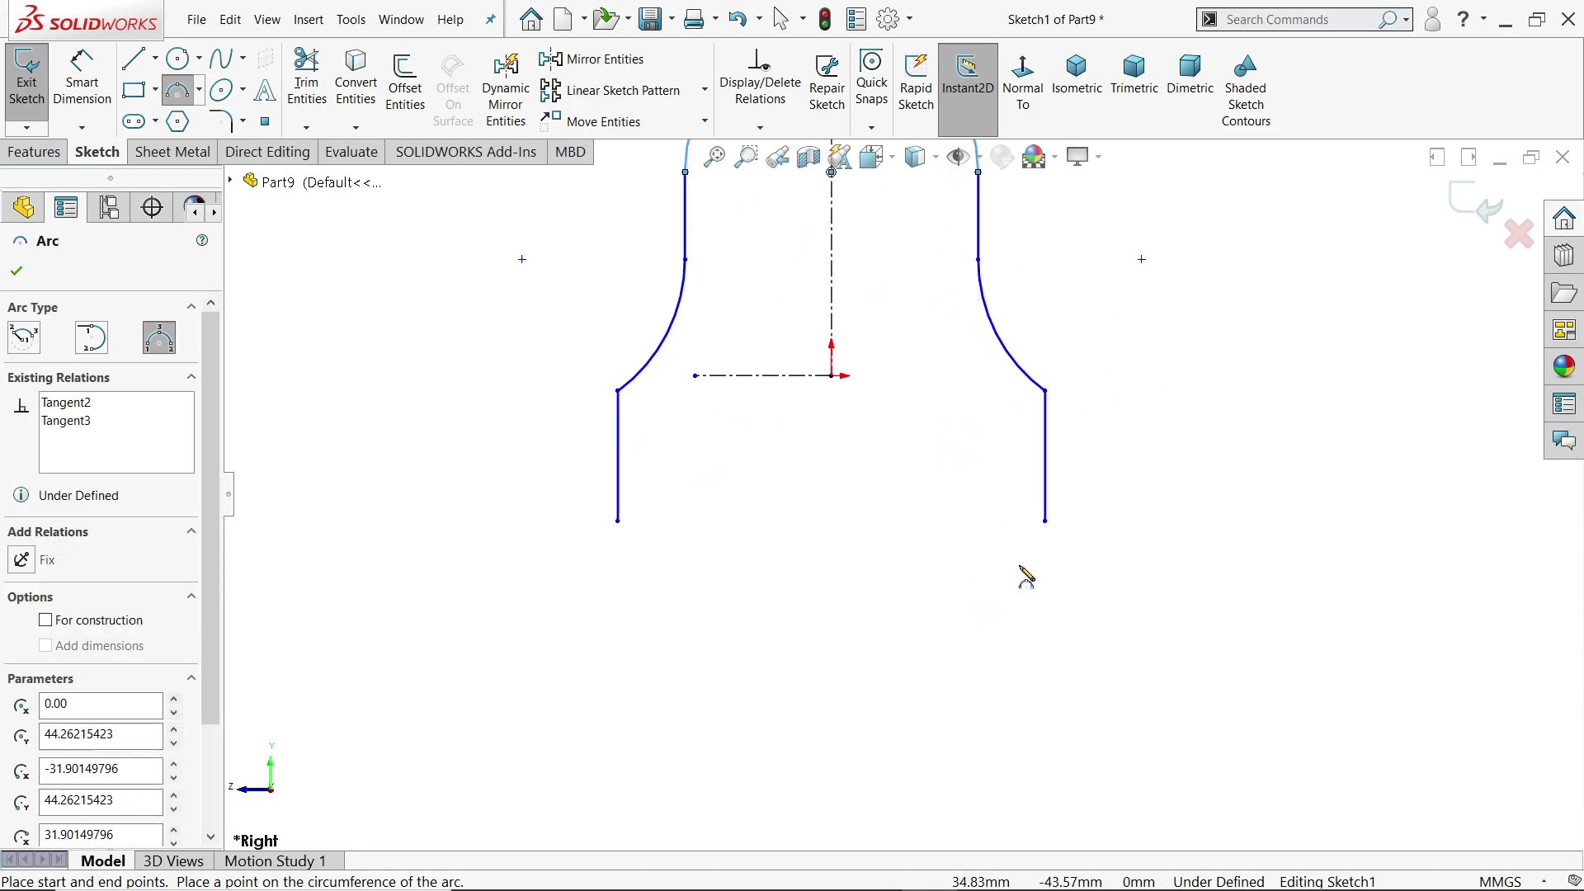
{"action": "left_click", "coordinate": [1046, 520]}
{"action": "left_click", "coordinate": [627, 534]}
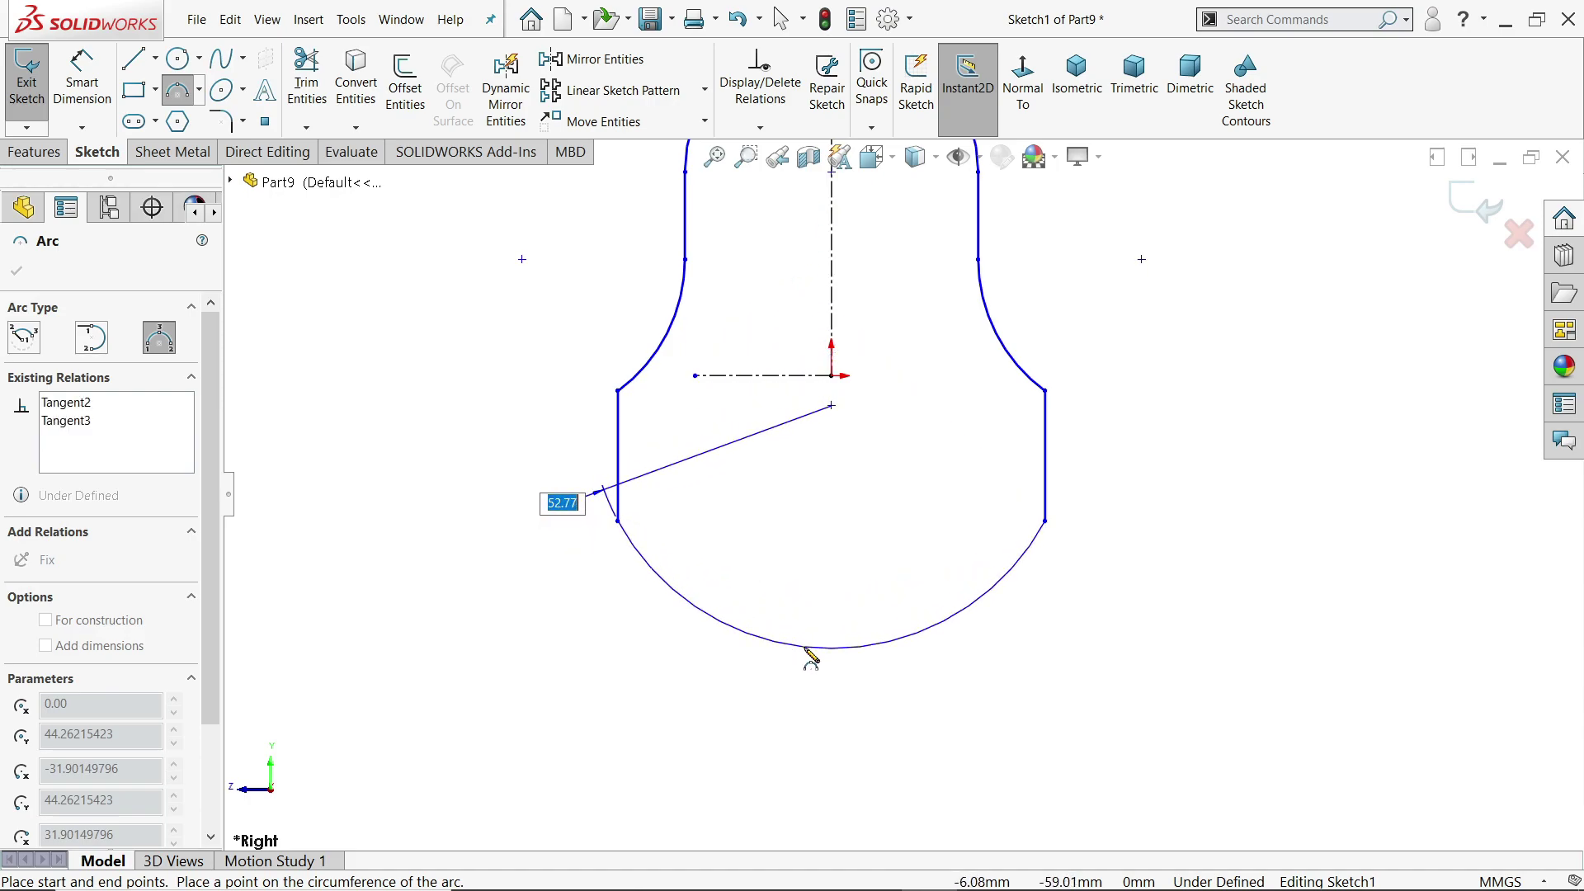
{"action": "left_click", "coordinate": [810, 647]}
{"action": "right_click", "coordinate": [836, 578]}
{"action": "left_click", "coordinate": [870, 584]}
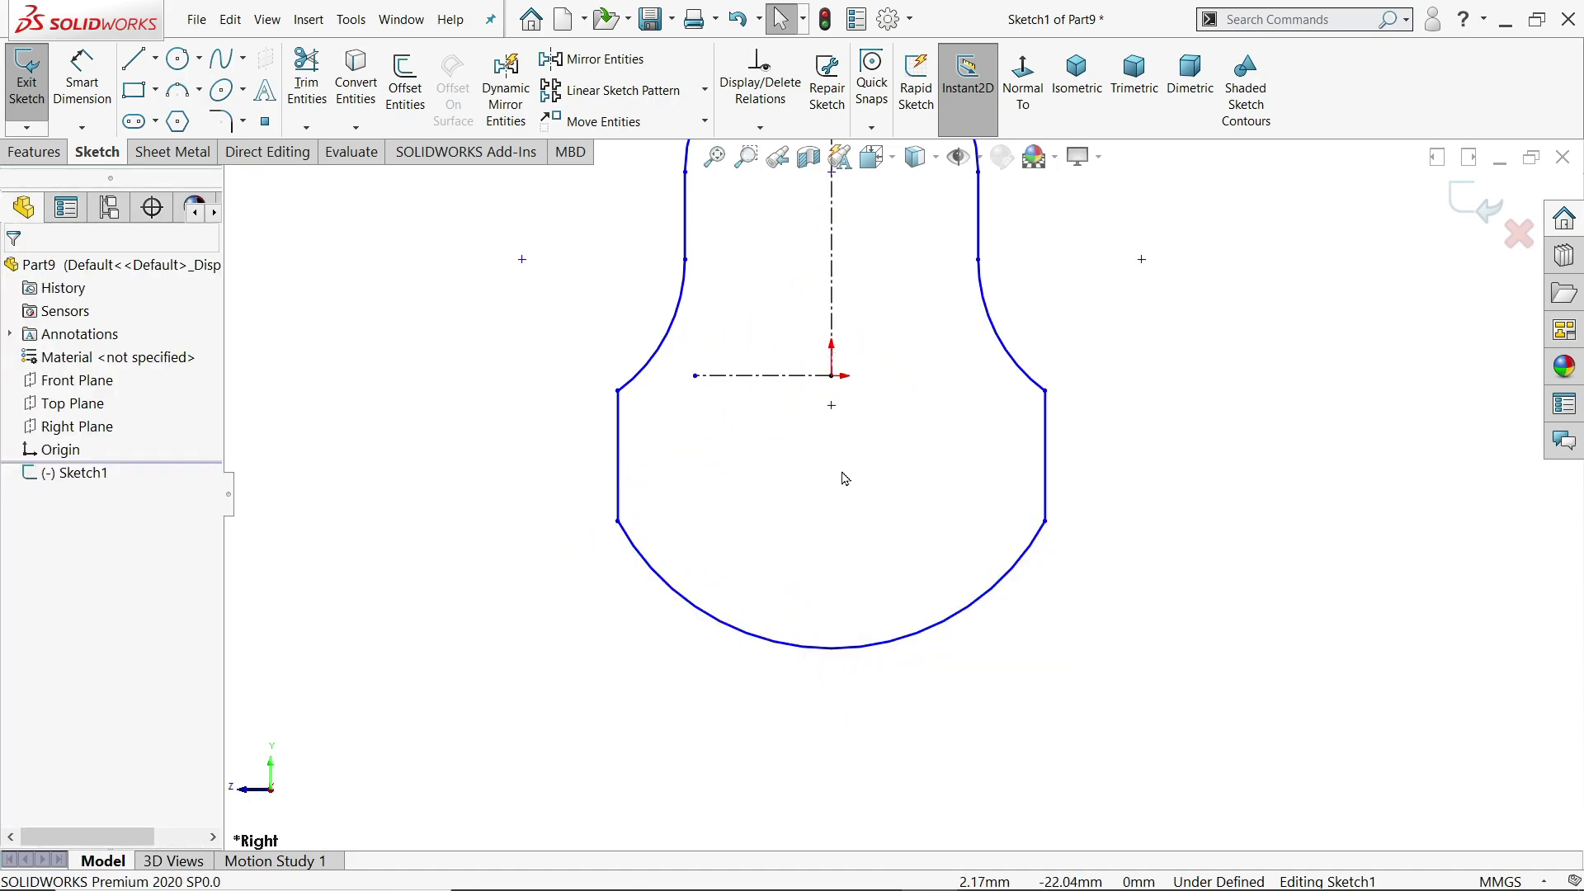
- Merge the stray sketch point below the origin into the origin point
{"action": "scroll", "coordinate": [838, 462], "scroll_direction": "down", "scroll_amount": 3}
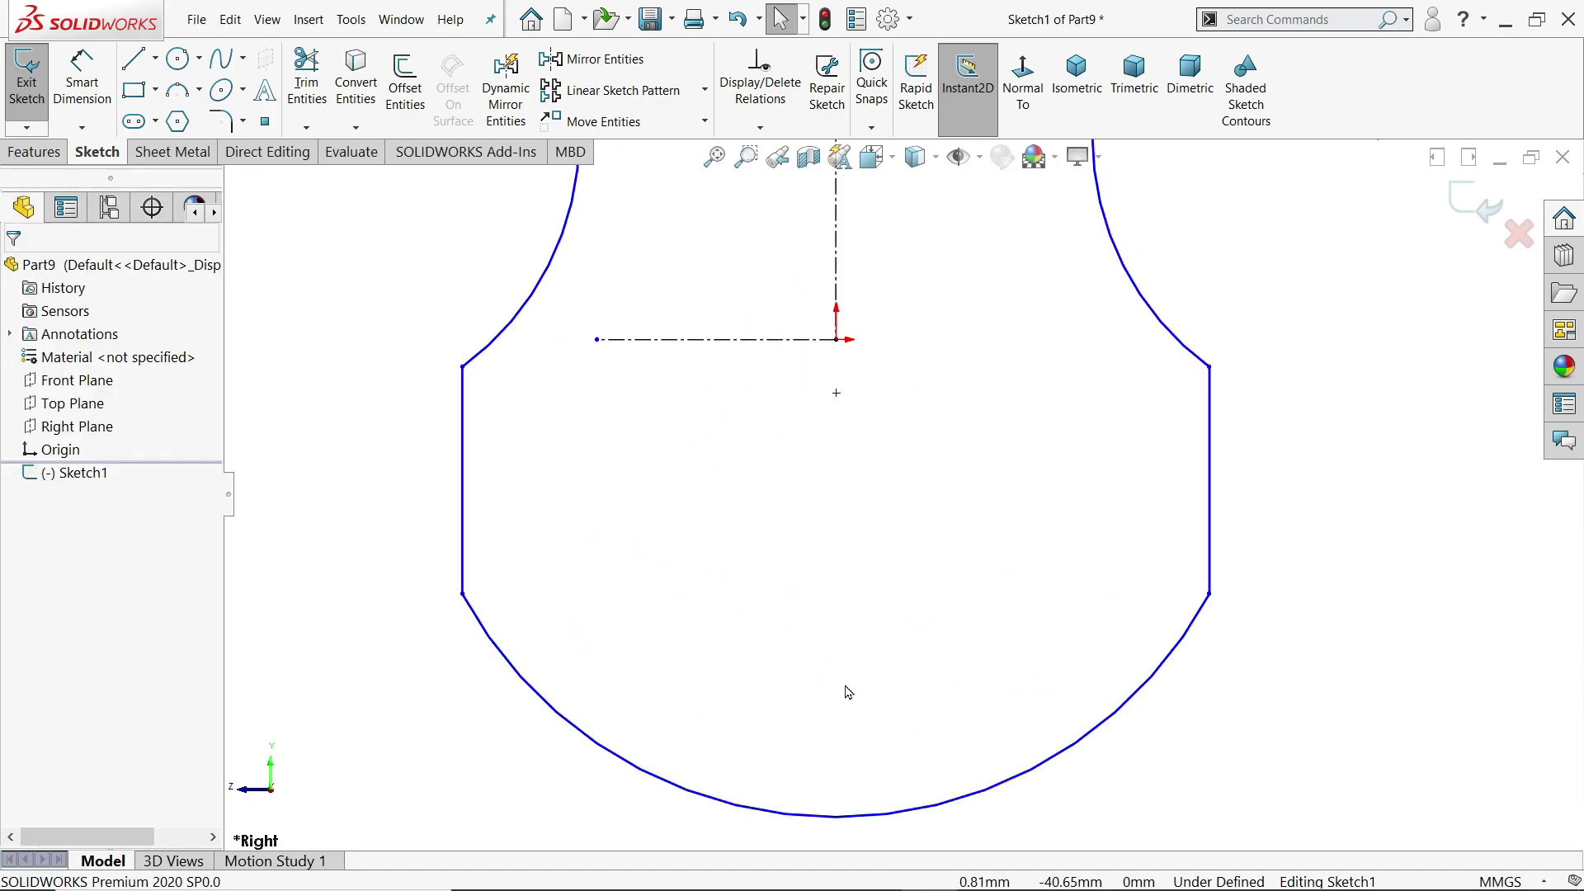
{"action": "left_click", "coordinate": [836, 340]}
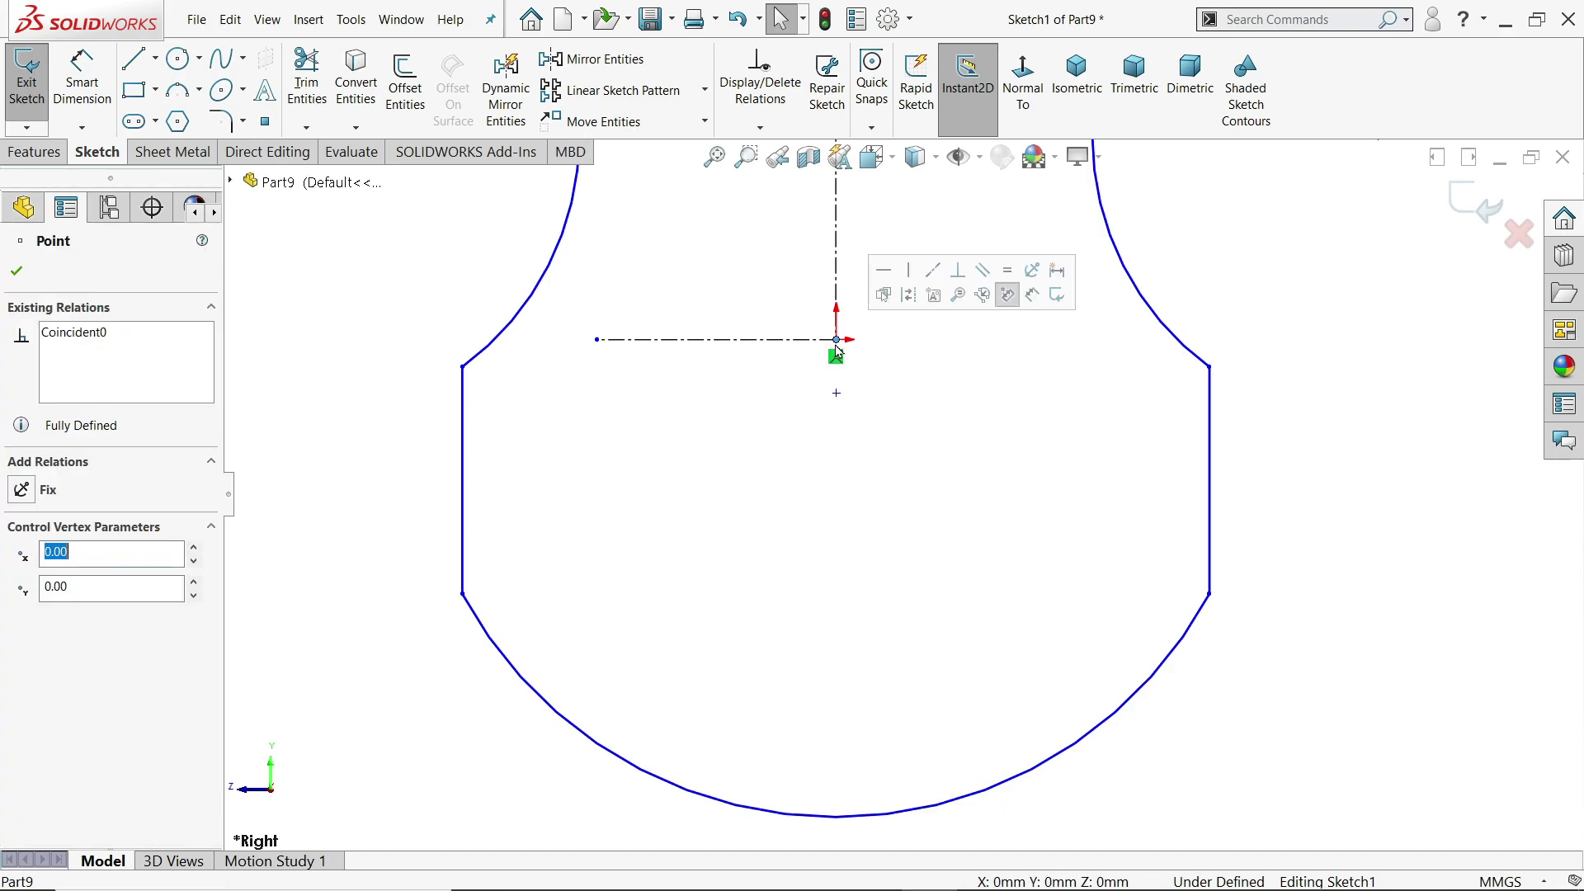
{"action": "left_click", "coordinate": [836, 393], "text": "ctrl"}
{"action": "left_click", "coordinate": [963, 318]}
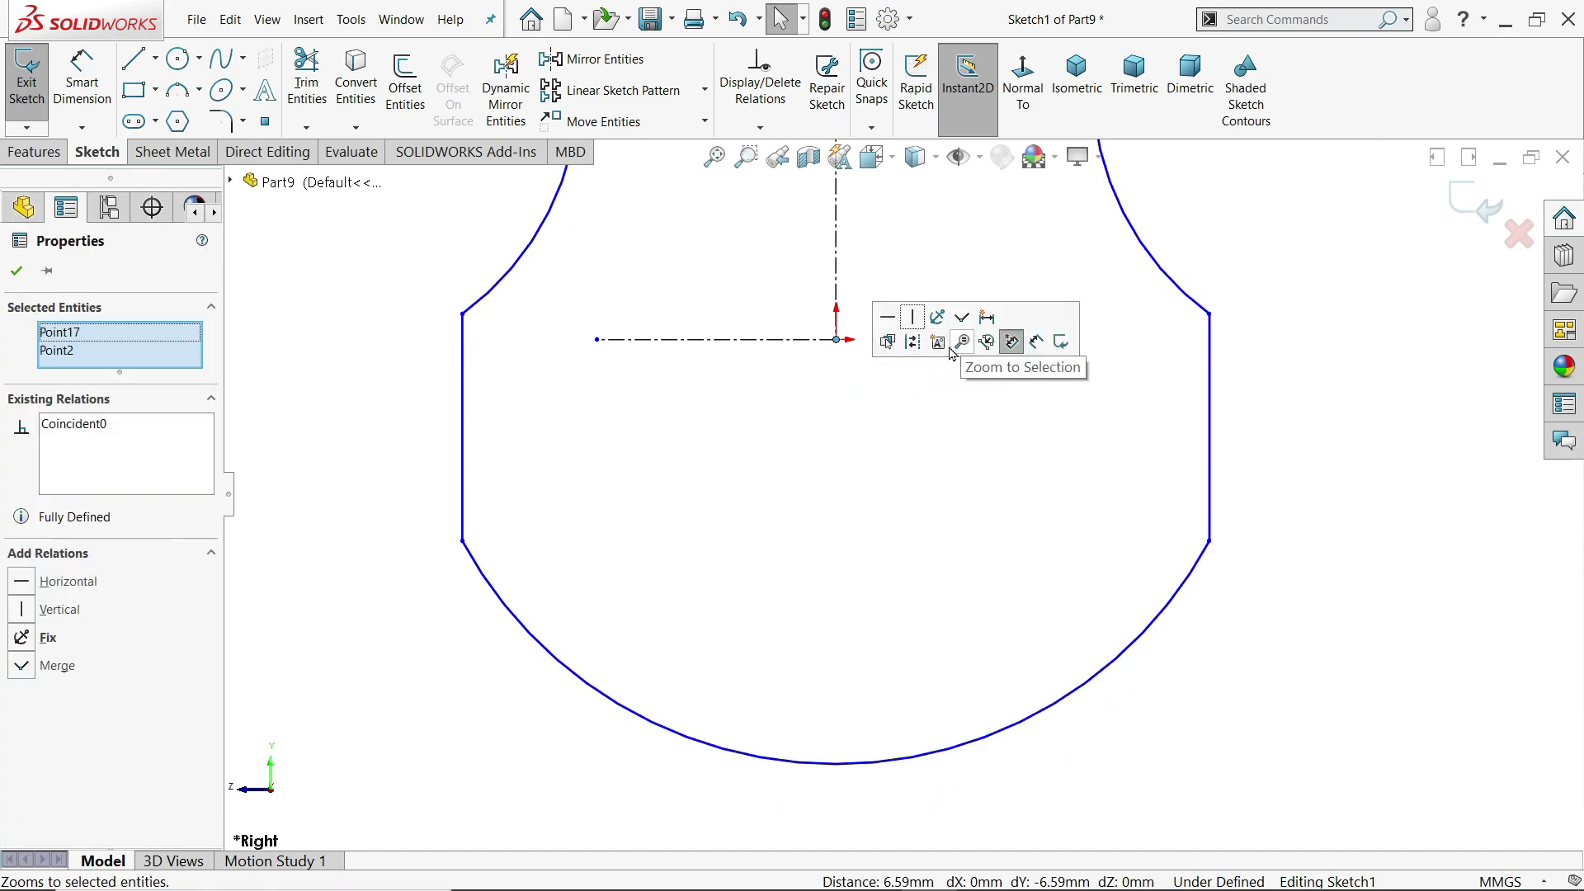
{"action": "left_click", "coordinate": [16, 270]}
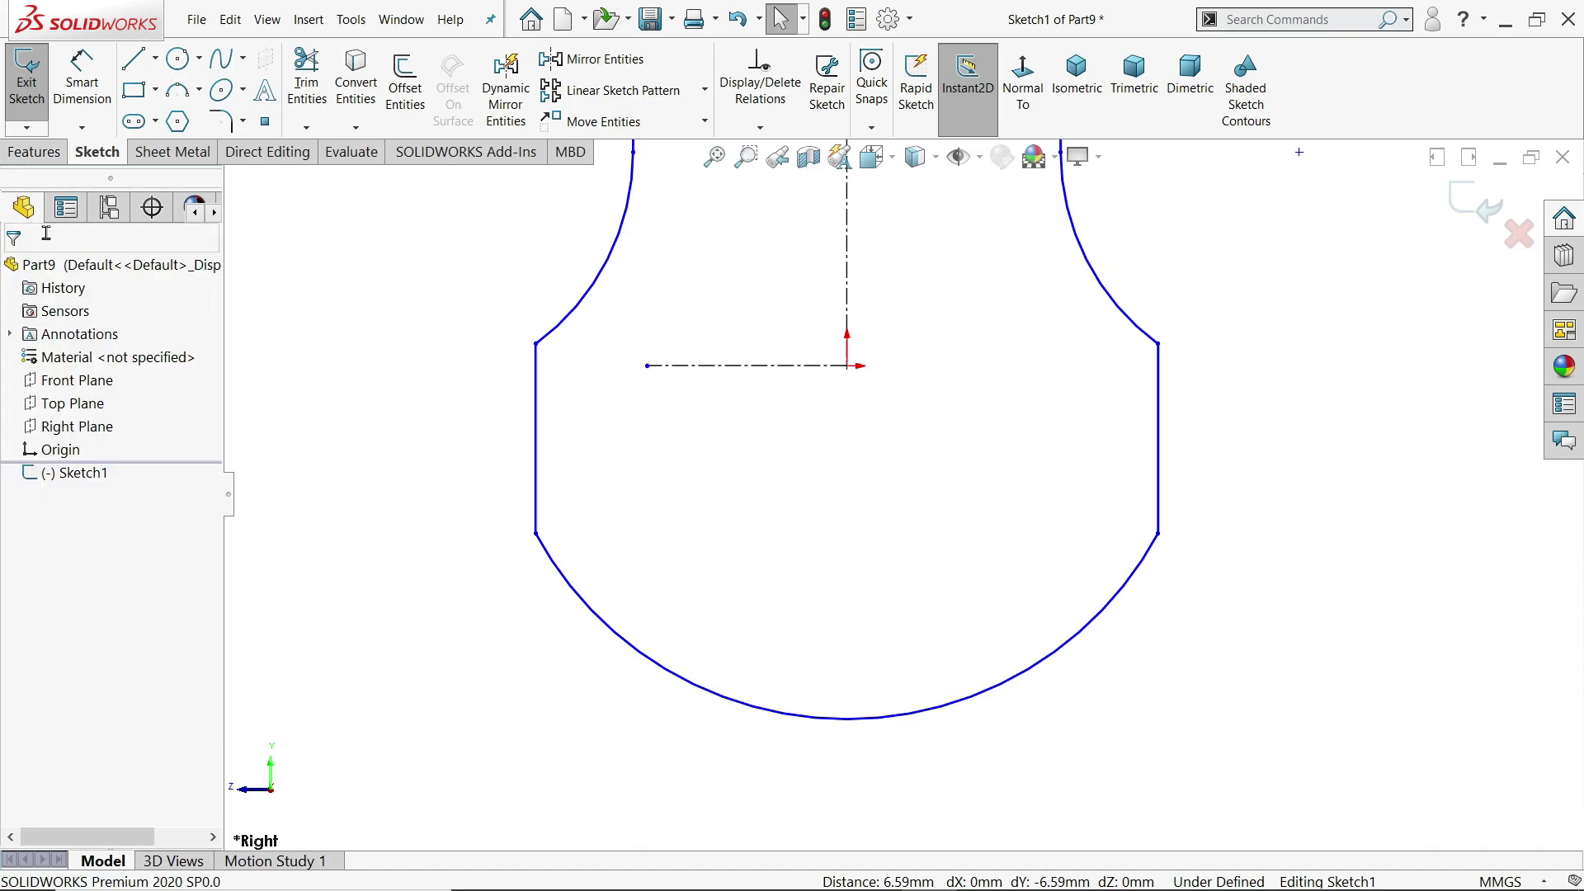
- Dimension the widths: 80 mm between the vertical lines and 115 mm overall
{"action": "left_click", "coordinate": [81, 82]}
{"action": "scroll", "coordinate": [931, 501], "scroll_direction": "up", "scroll_amount": 3}
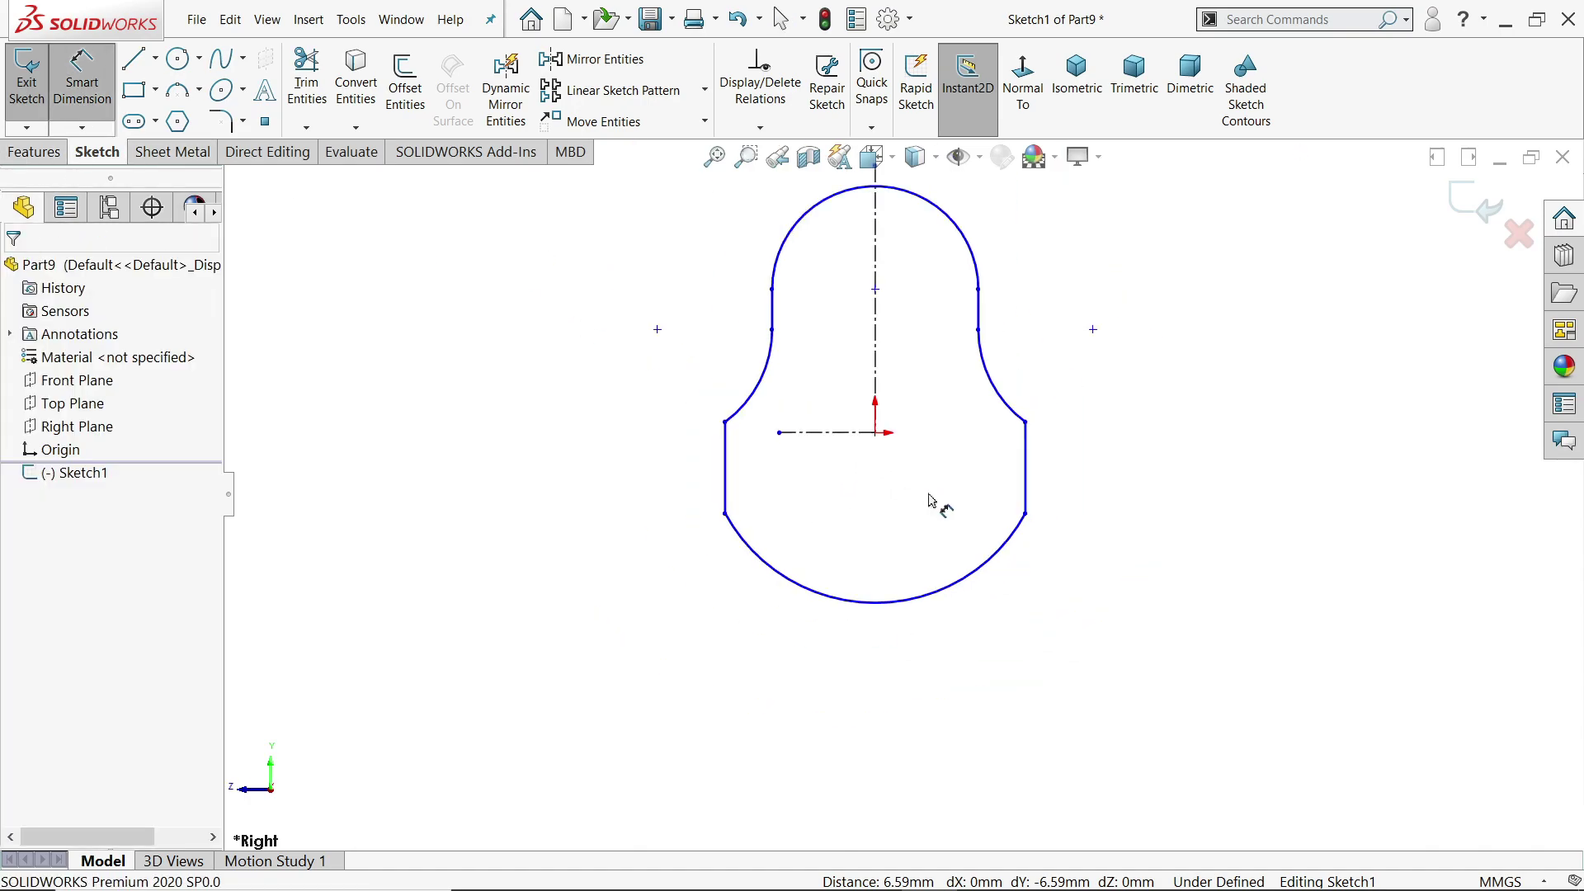
{"action": "left_click", "coordinate": [1026, 478]}
{"action": "left_click", "coordinate": [730, 499]}
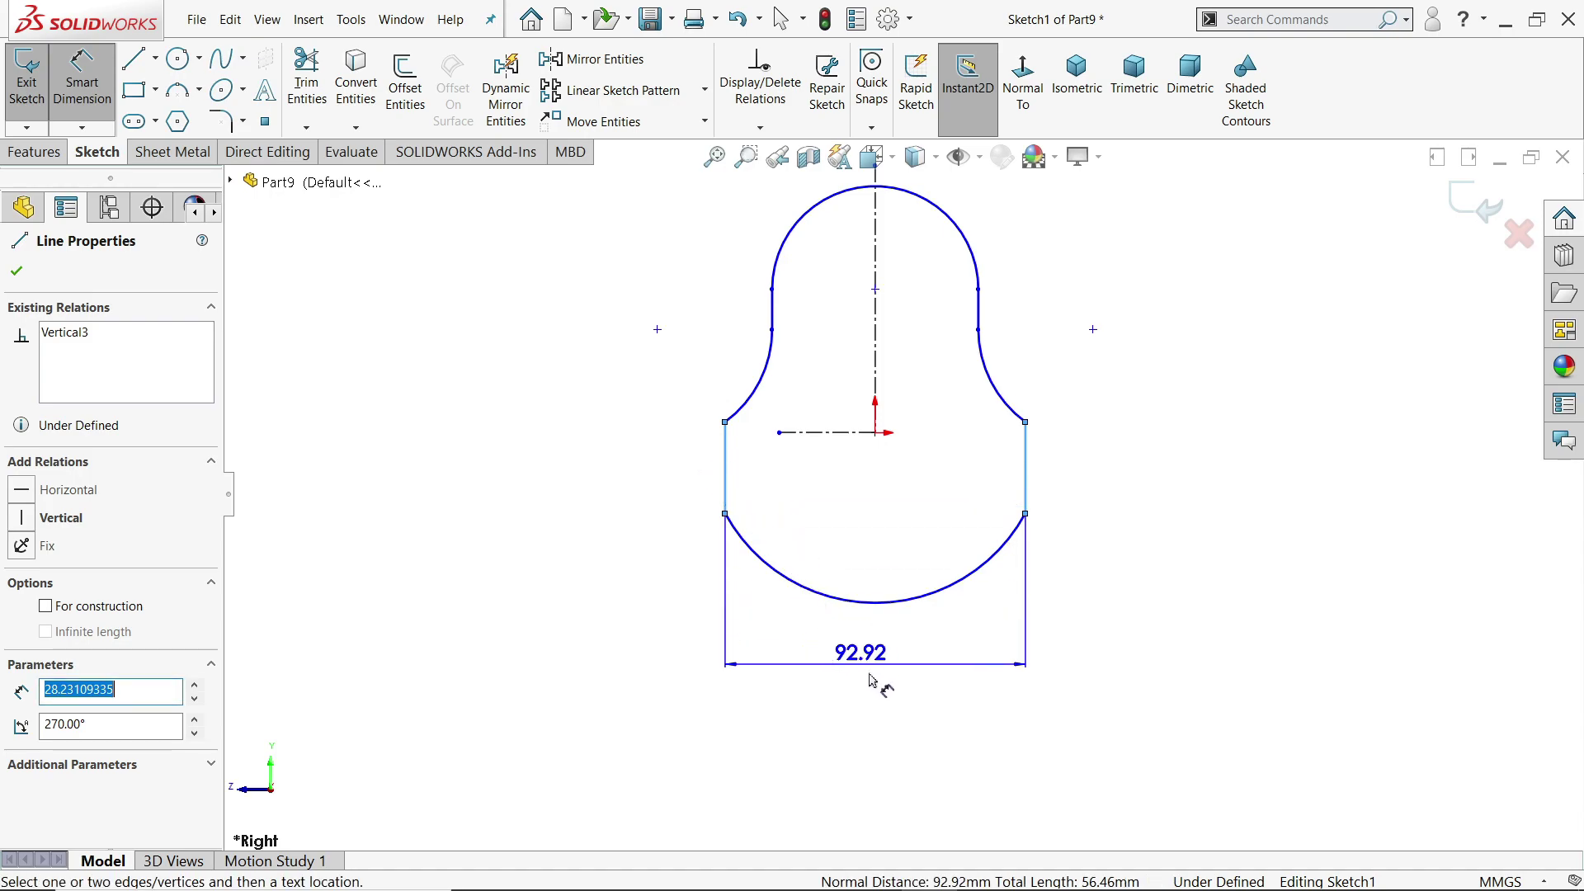
{"action": "left_click", "coordinate": [875, 678]}
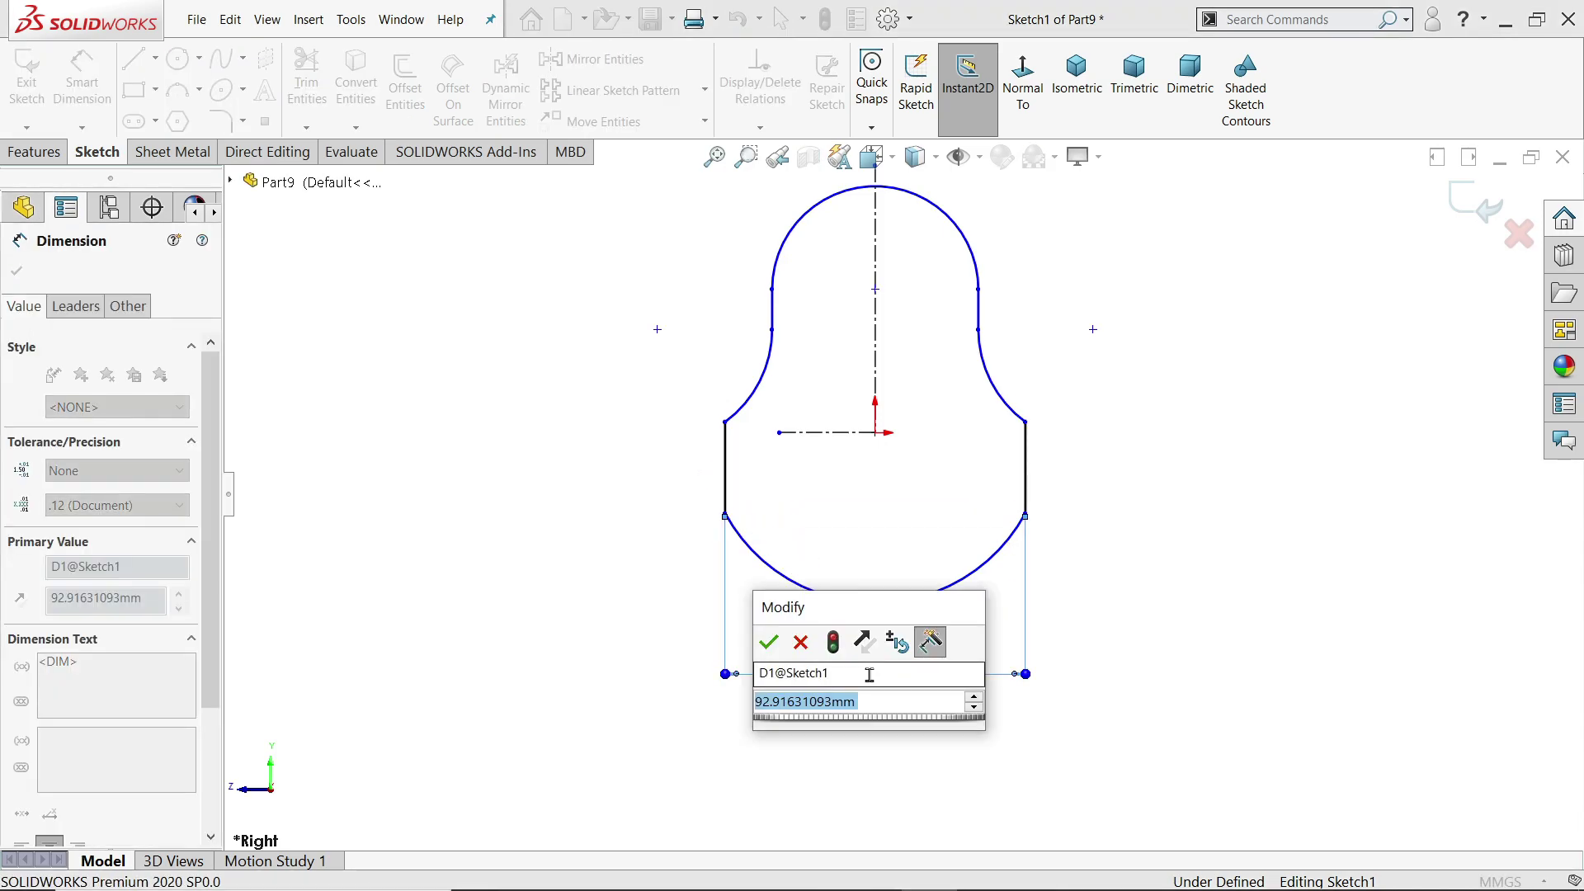
{"action": "type", "text": "80"}
{"action": "key", "text": "Return"}
{"action": "scroll", "coordinate": [866, 495], "scroll_direction": "down", "scroll_amount": 2}
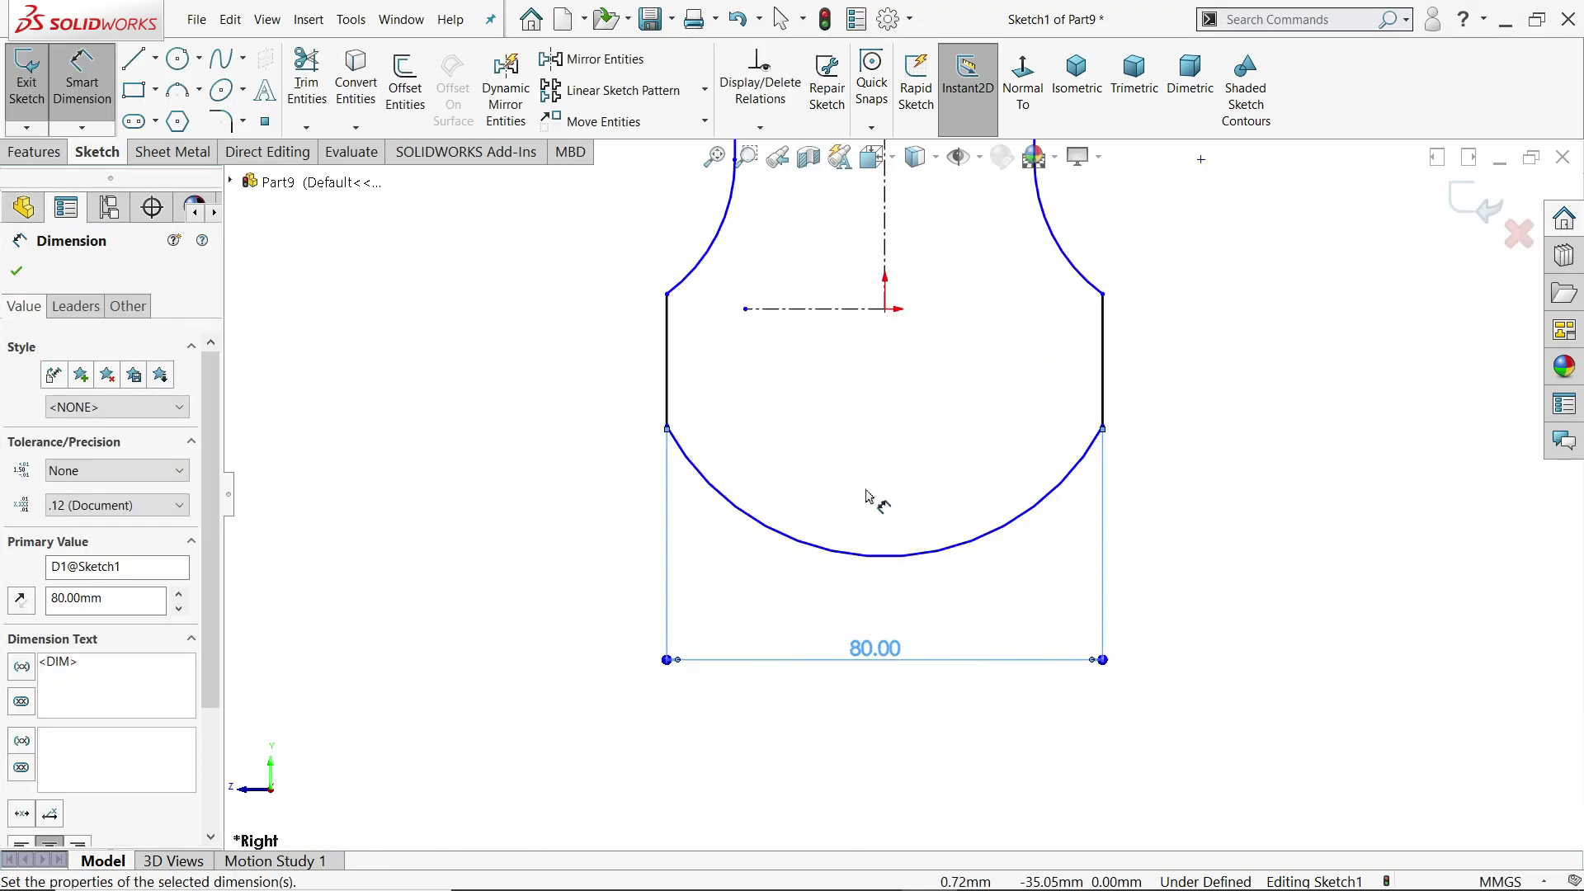
{"action": "scroll", "coordinate": [820, 472], "scroll_direction": "up", "scroll_amount": 2}
{"action": "left_click", "coordinate": [670, 261]}
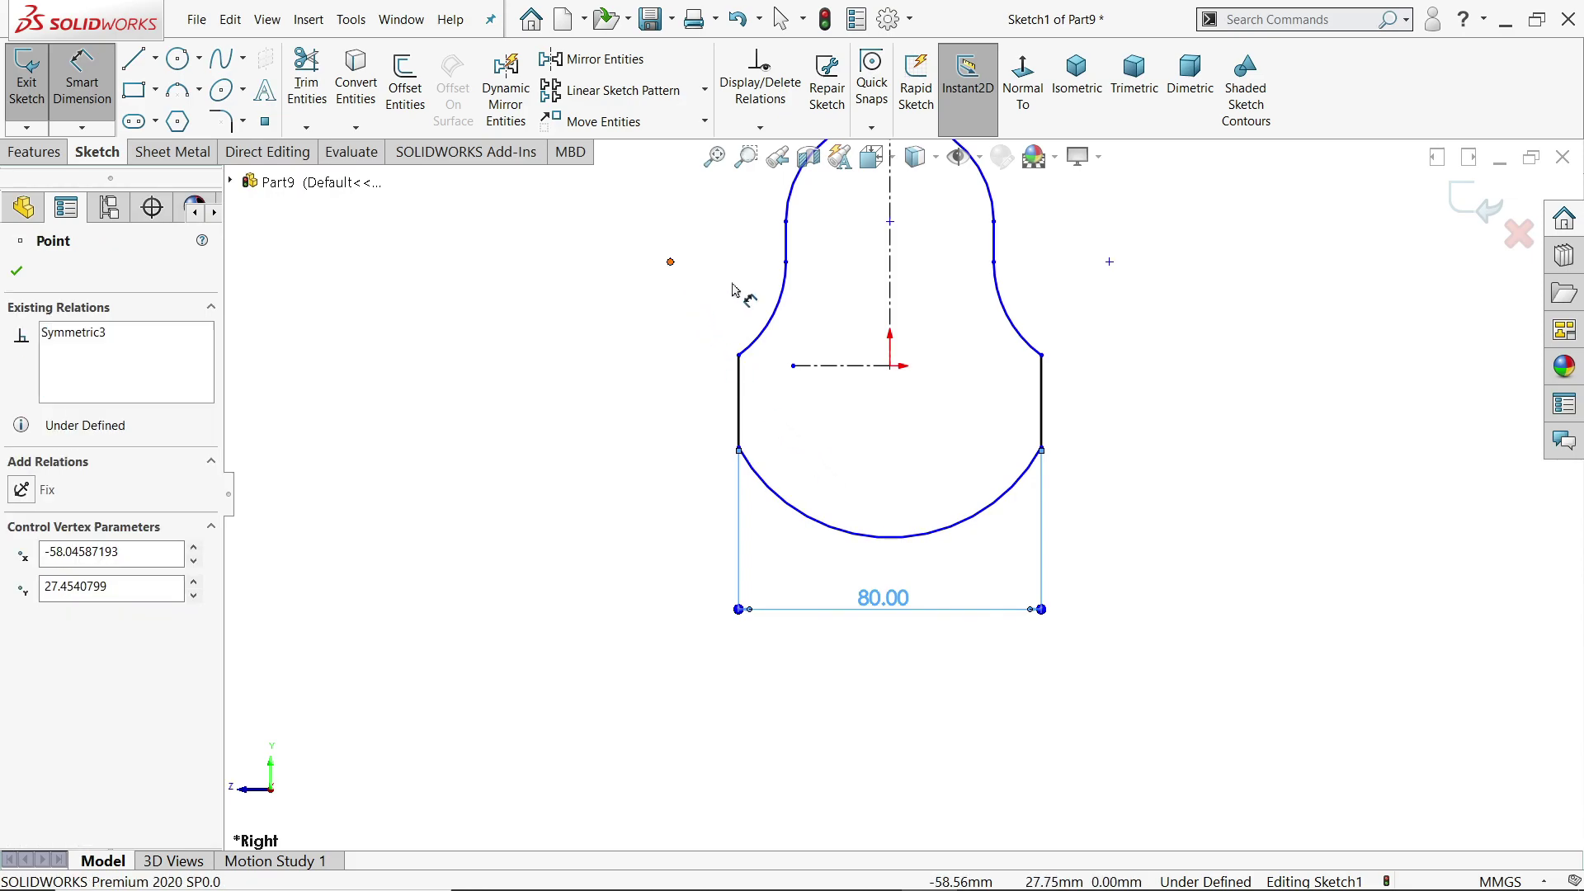
{"action": "left_click", "coordinate": [1109, 261]}
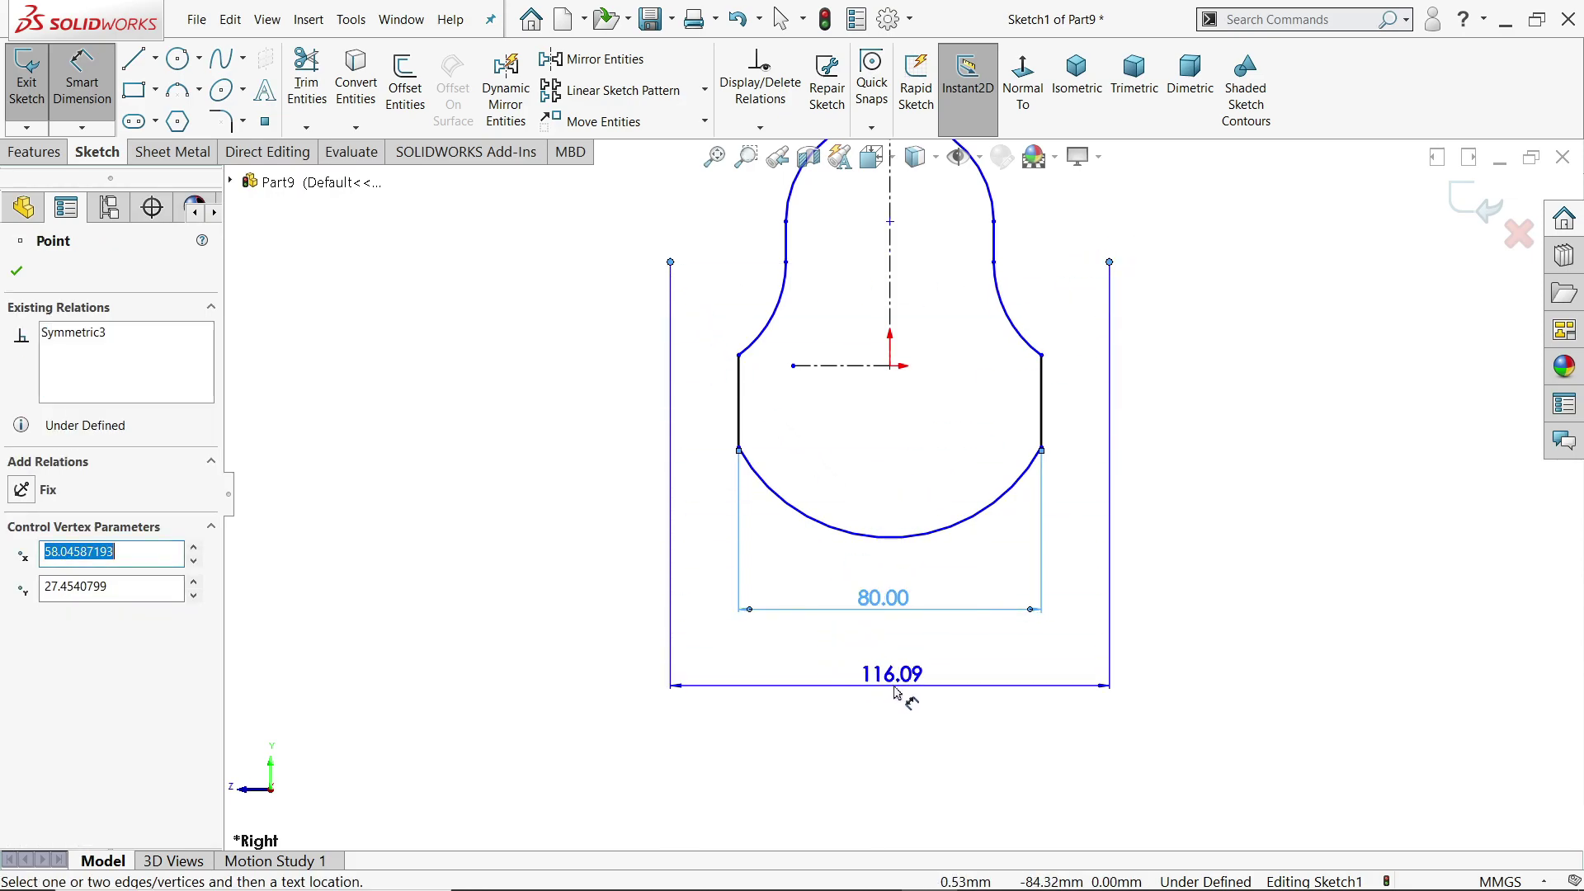
{"action": "left_click", "coordinate": [897, 693]}
{"action": "type", "text": "115"}
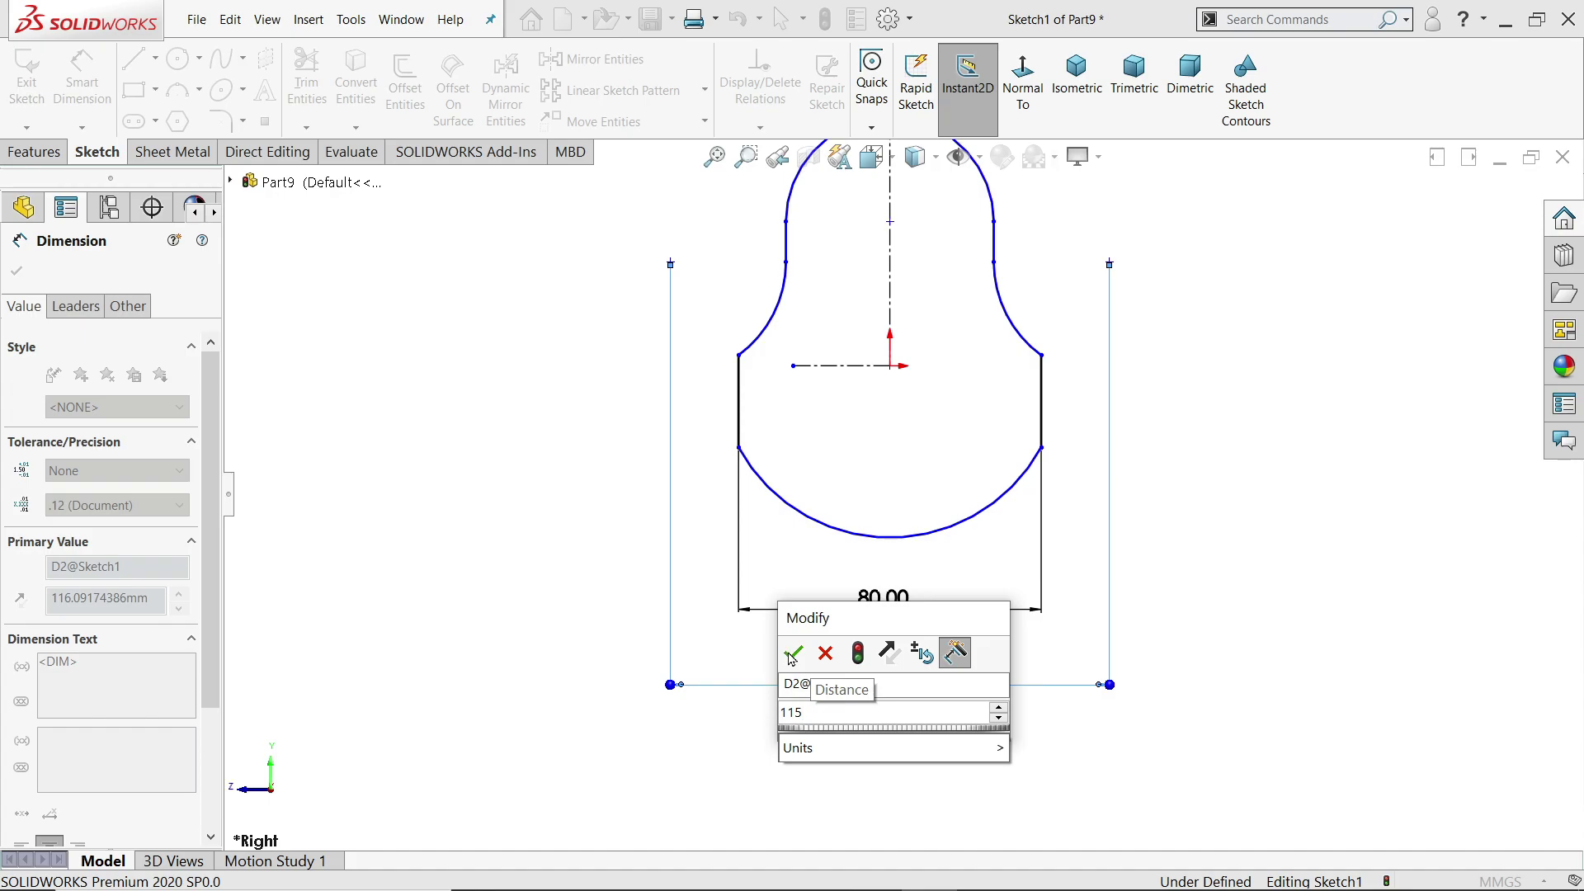
{"action": "left_click", "coordinate": [793, 654]}
- Set the top arc centre 40 mm and the side point 20 mm above the origin
{"action": "scroll", "coordinate": [1003, 512], "scroll_direction": "up", "scroll_amount": 1}
{"action": "scroll", "coordinate": [949, 413], "scroll_direction": "down", "scroll_amount": 4}
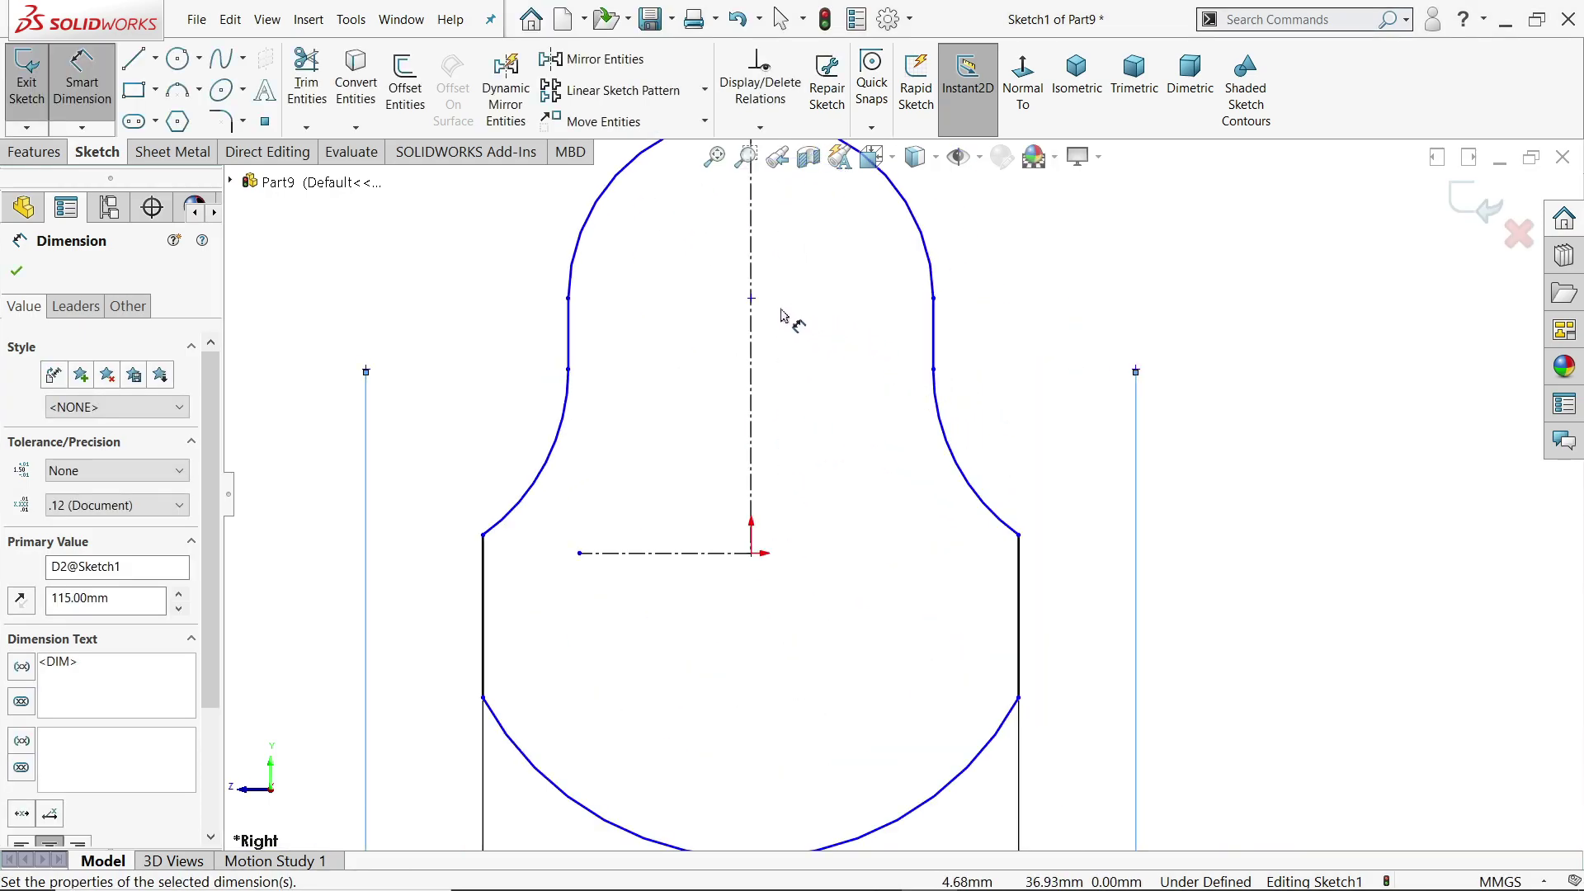
{"action": "scroll", "coordinate": [784, 317], "scroll_direction": "up", "scroll_amount": 1}
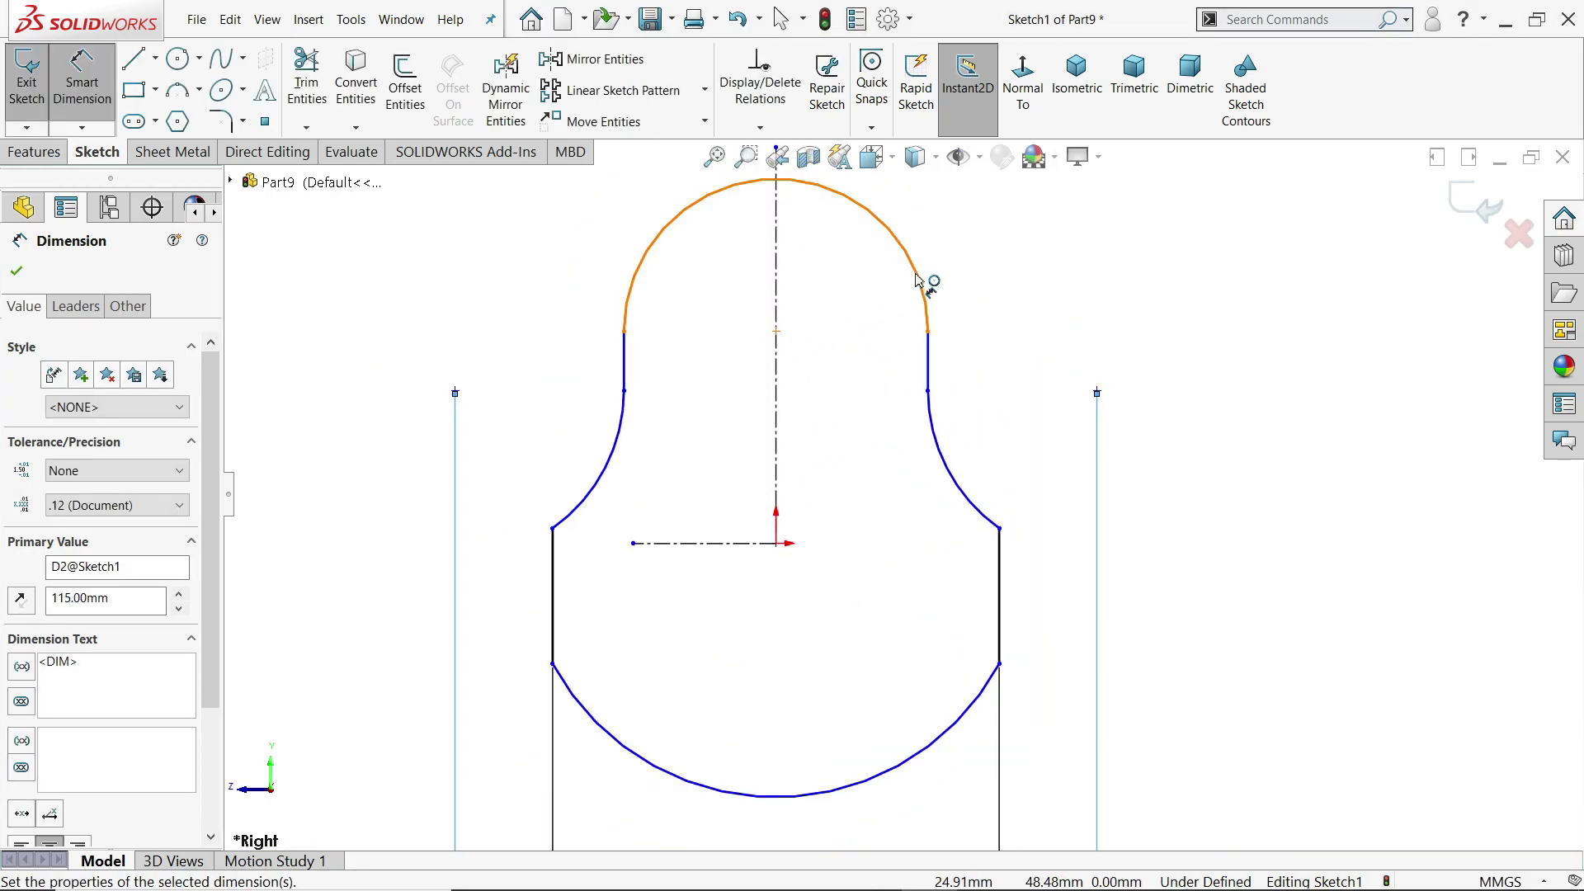
{"action": "left_click_drag", "start_coordinate": [916, 281], "coordinate": [778, 549]}
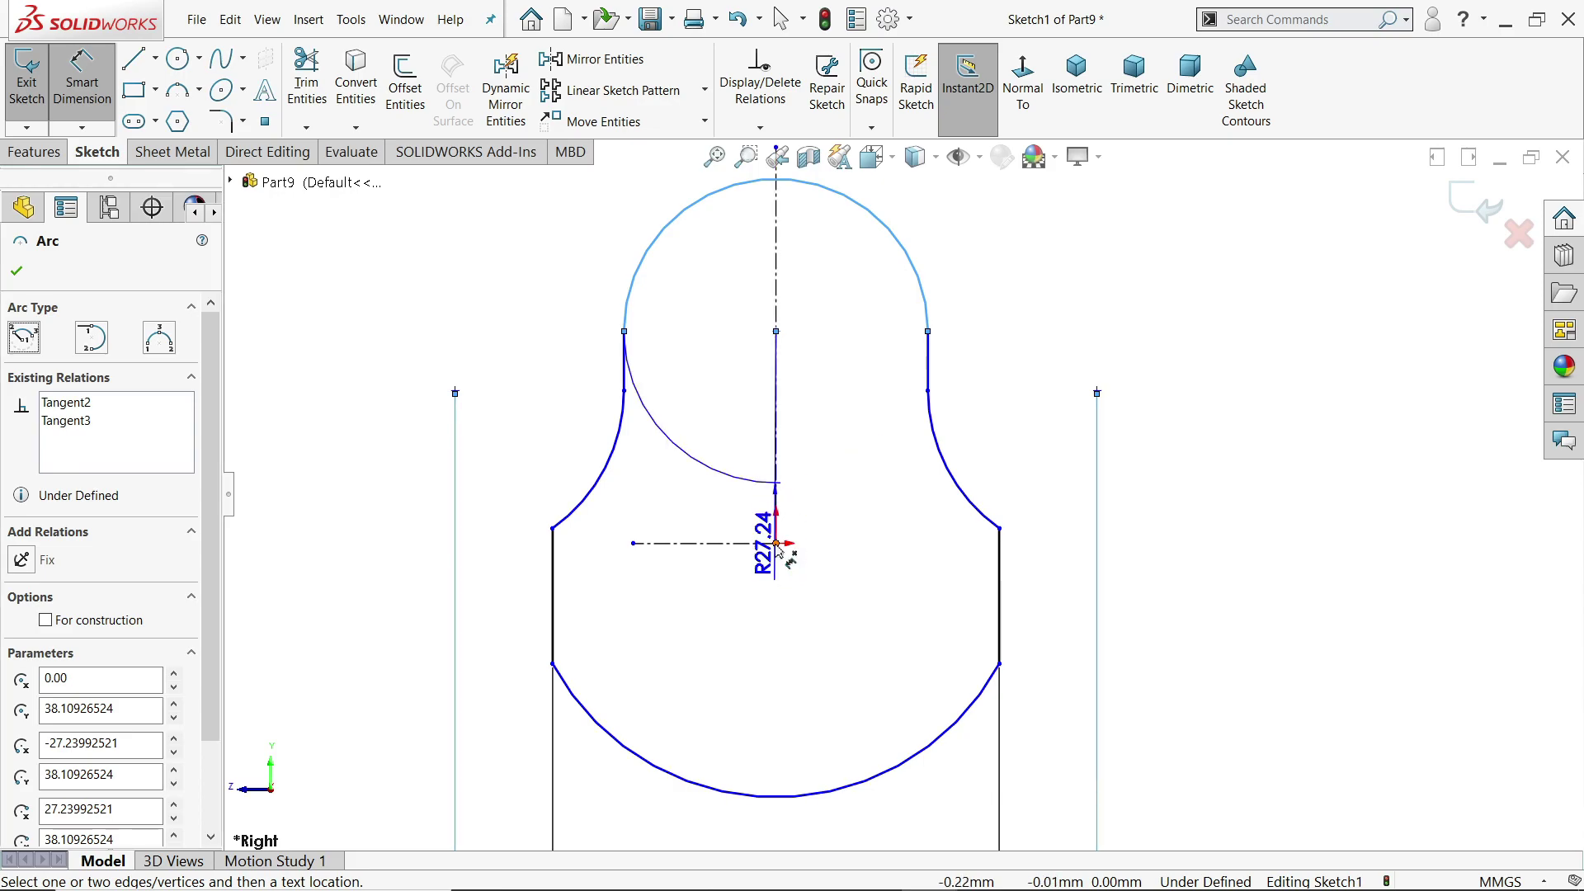
{"action": "left_click", "coordinate": [778, 545]}
{"action": "left_click", "coordinate": [1218, 430]}
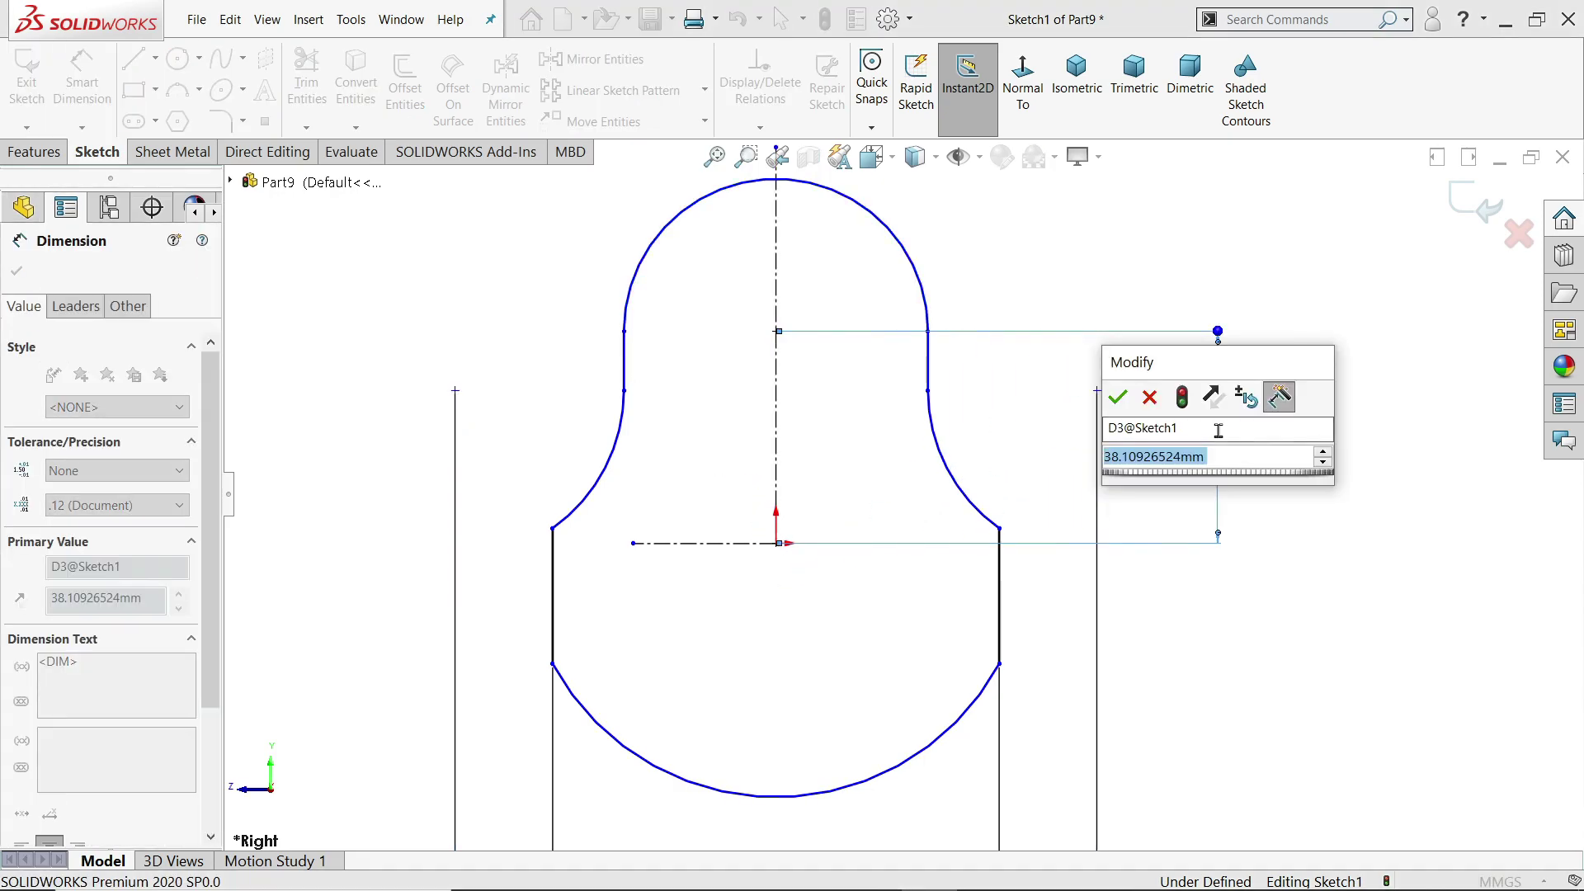
{"action": "type", "text": "40"}
{"action": "left_click", "coordinate": [1119, 397]}
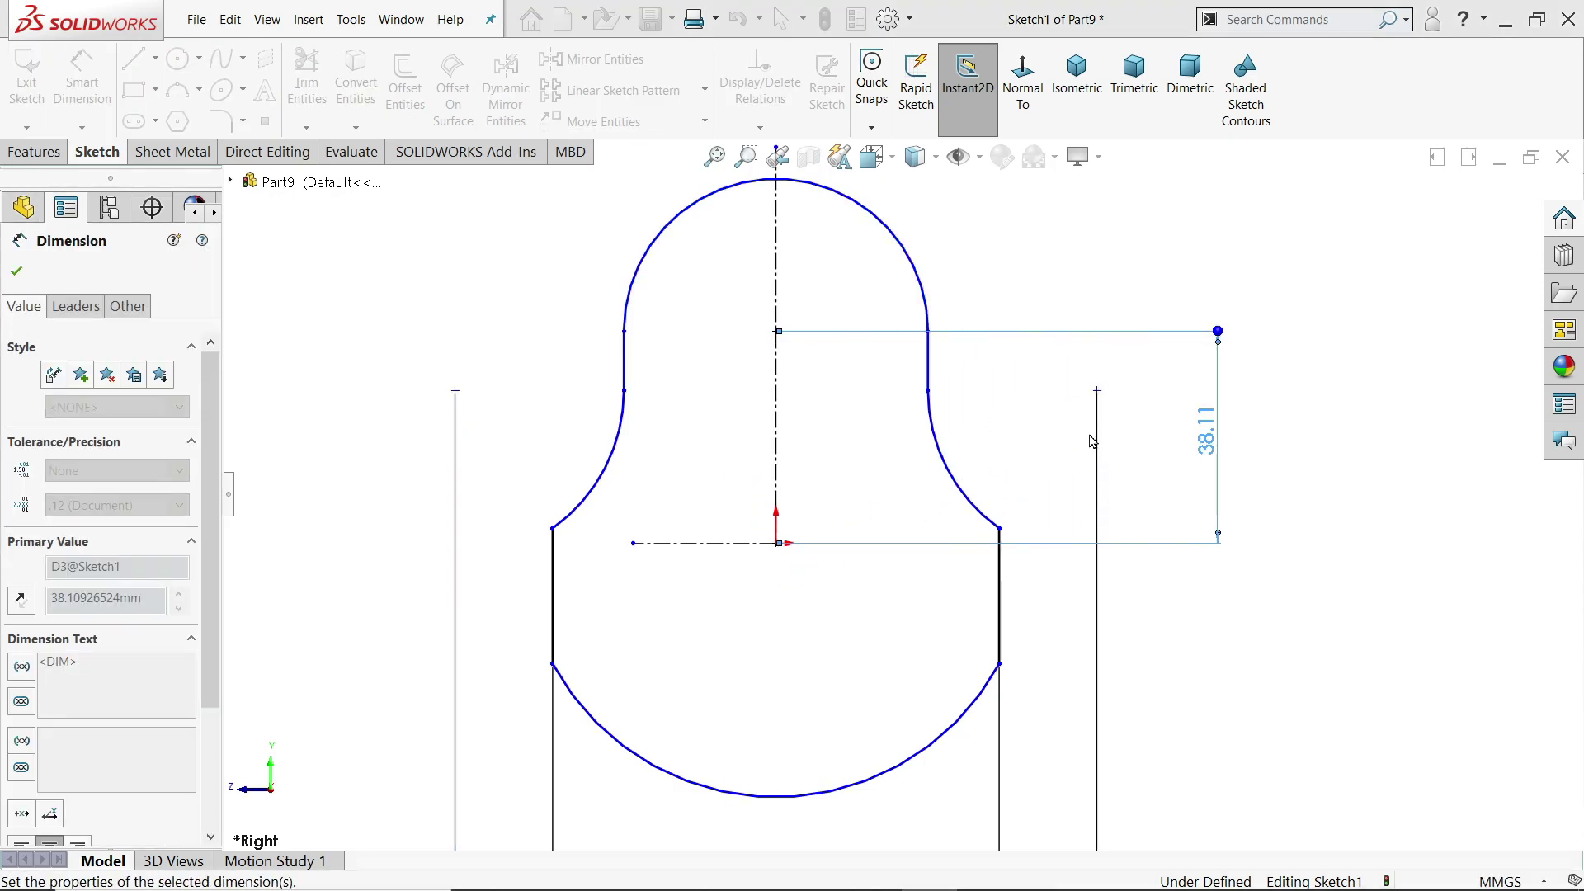
{"action": "left_click", "coordinate": [1098, 391]}
{"action": "left_click", "coordinate": [778, 544]}
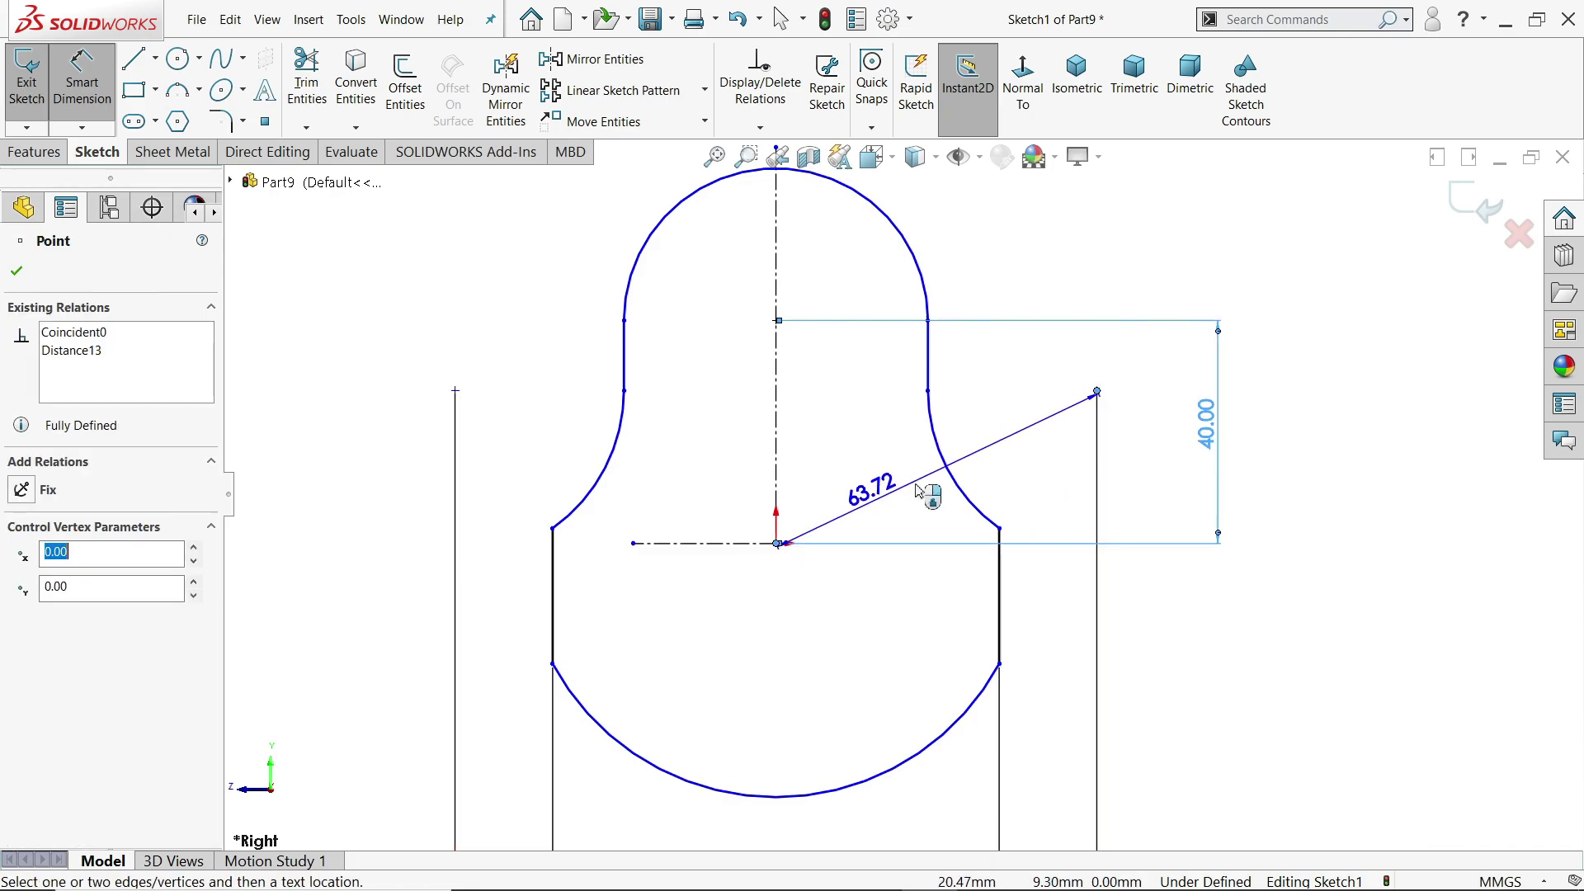
{"action": "left_click", "coordinate": [1147, 462]}
{"action": "type", "text": "20"}
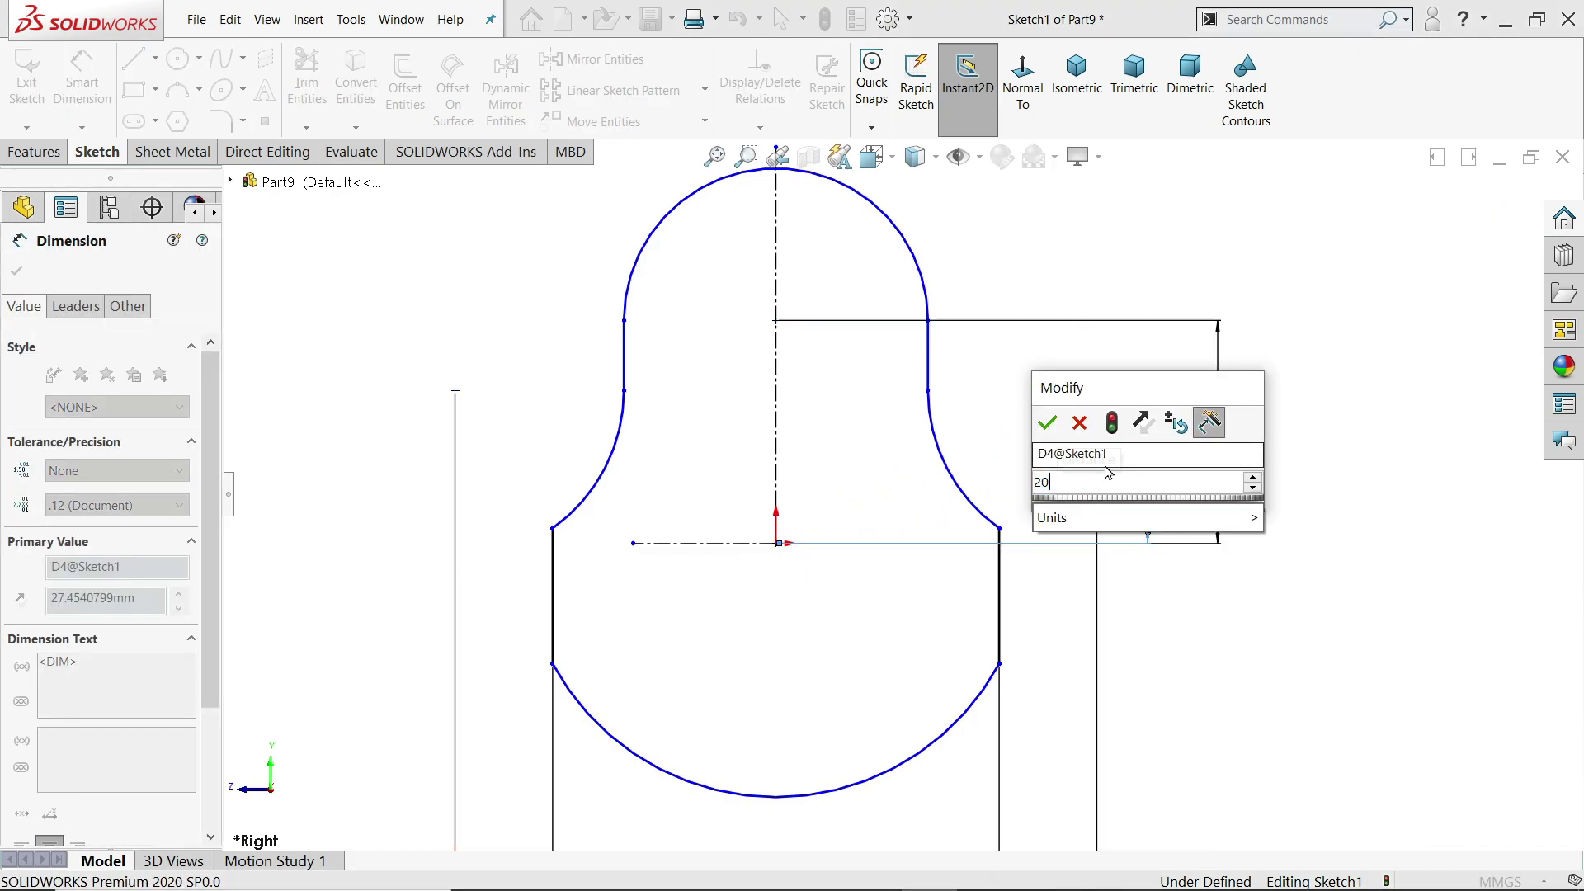
{"action": "left_click", "coordinate": [1048, 424]}
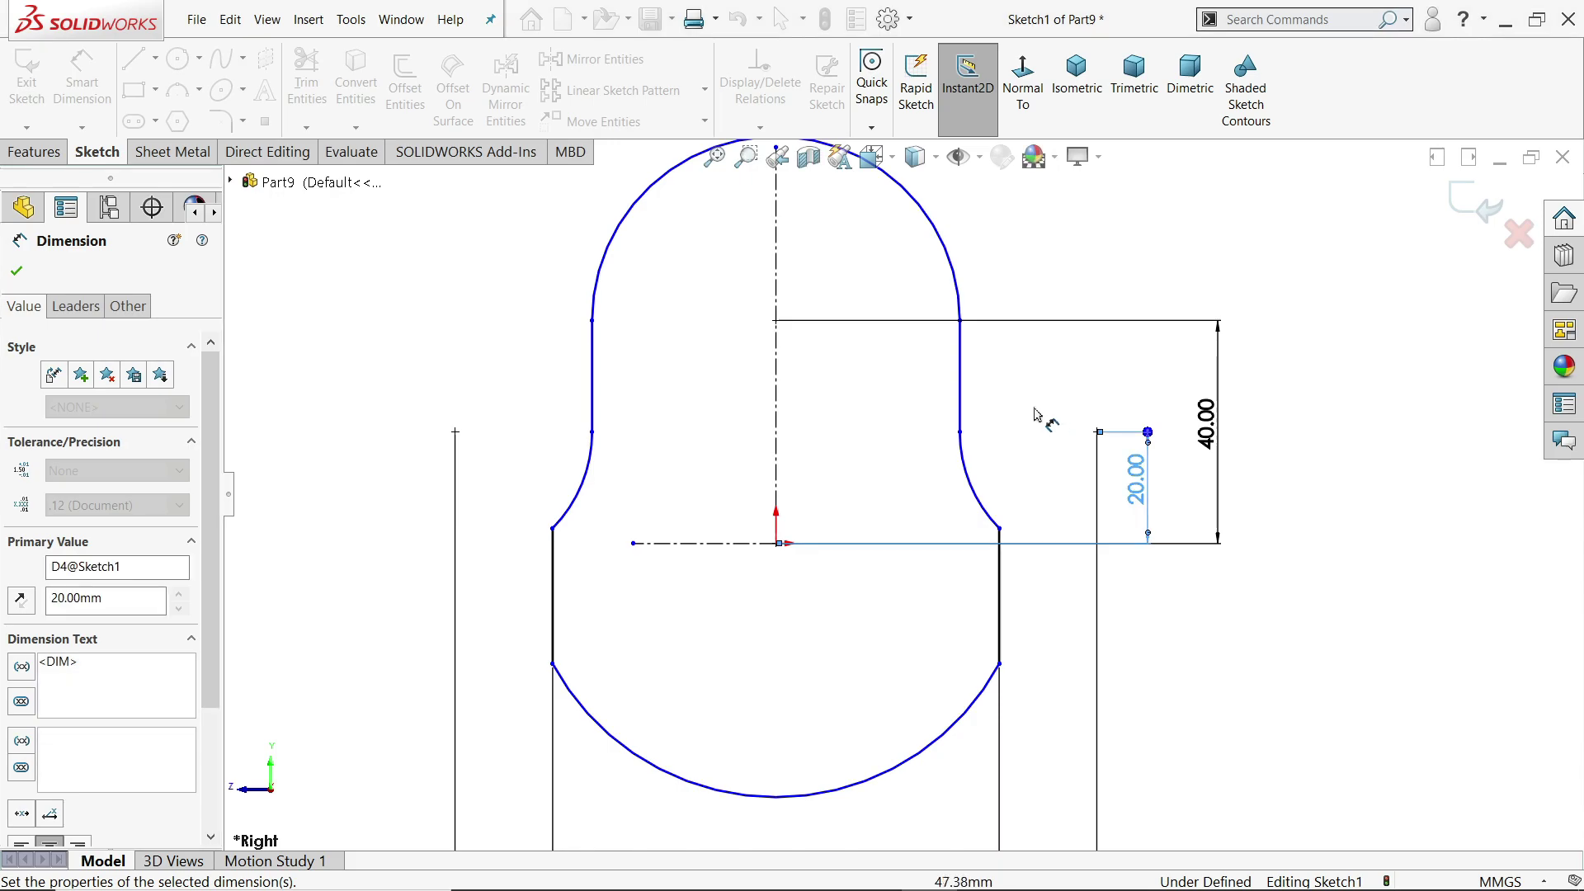
- Dimension the top arc R25 and the bottom arc R50
{"action": "left_click", "coordinate": [946, 248]}
{"action": "left_click", "coordinate": [977, 219]}
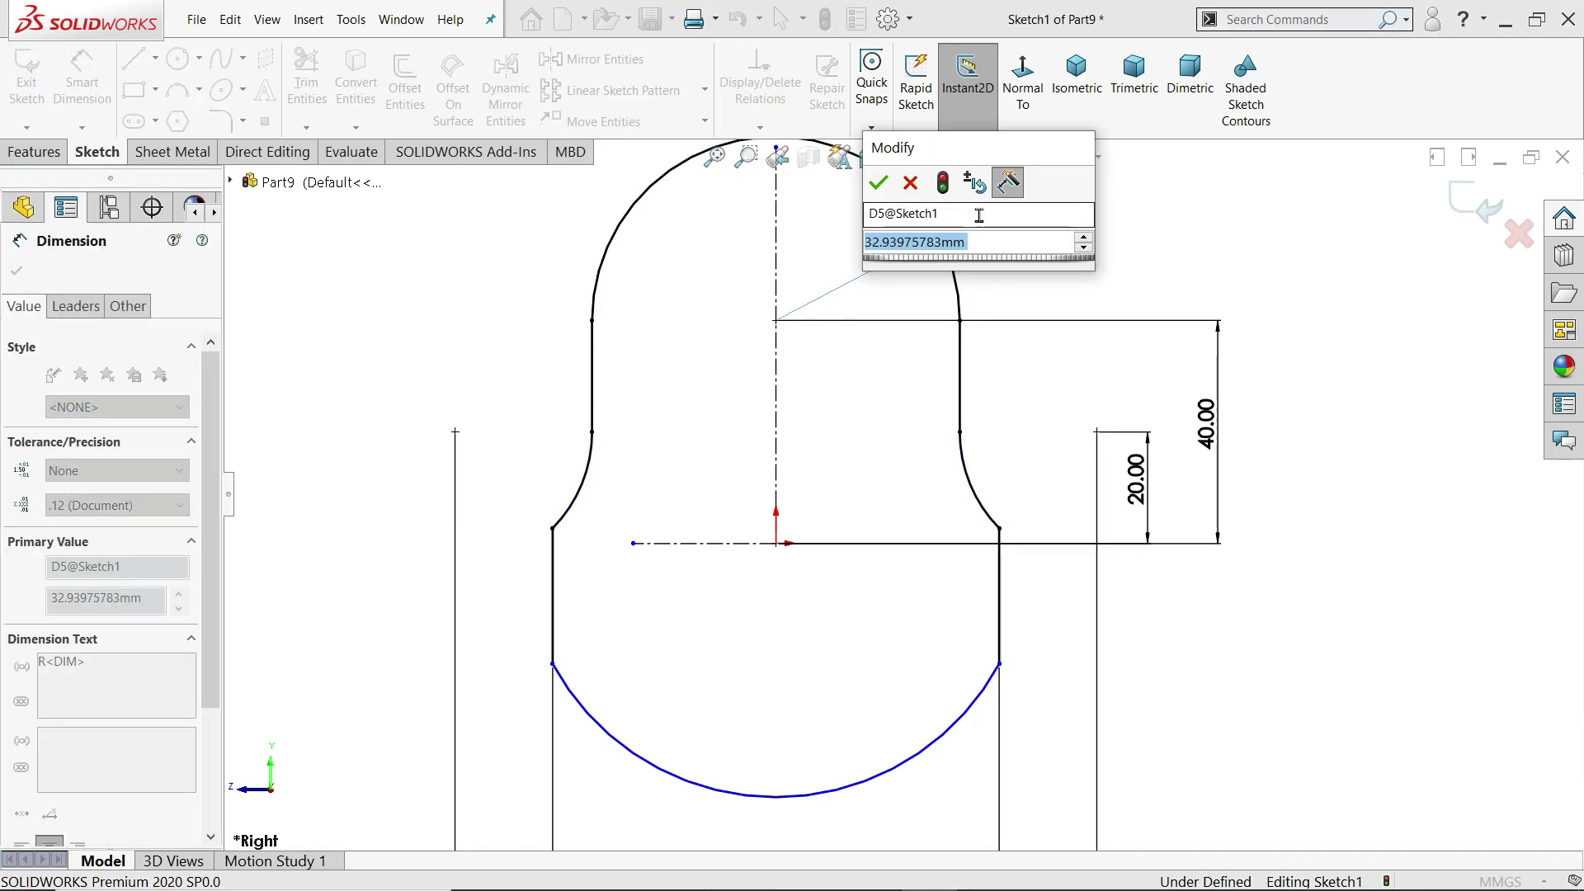
{"action": "type", "text": "25"}
{"action": "key", "text": "Return"}
{"action": "scroll", "coordinate": [905, 591], "scroll_direction": "up", "scroll_amount": 3}
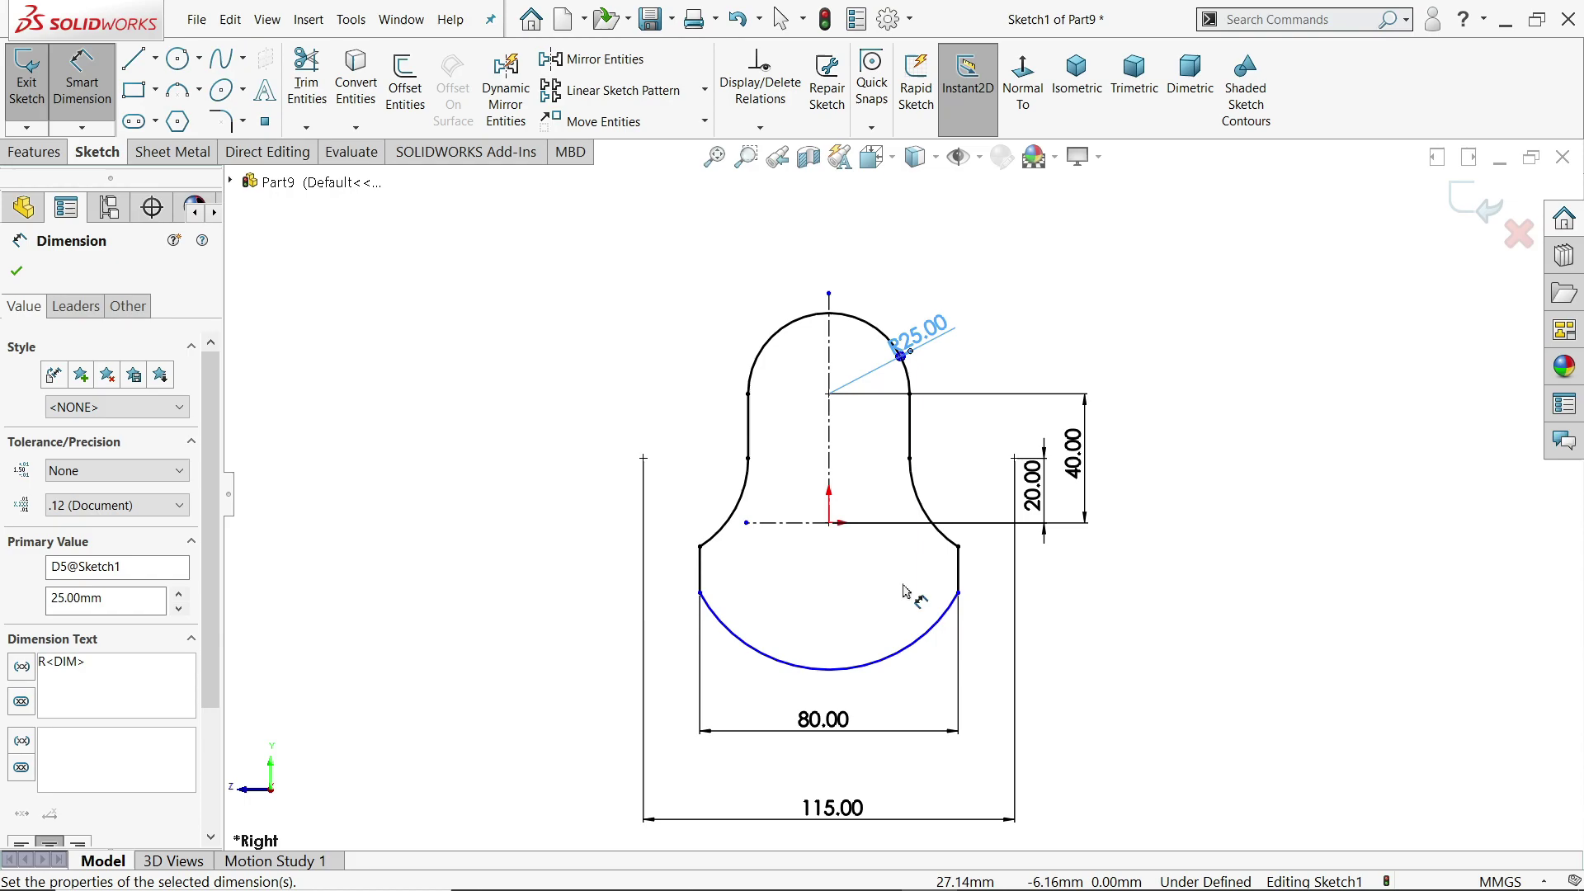
{"action": "scroll", "coordinate": [891, 578], "scroll_direction": "down", "scroll_amount": 2}
{"action": "left_click", "coordinate": [926, 650]}
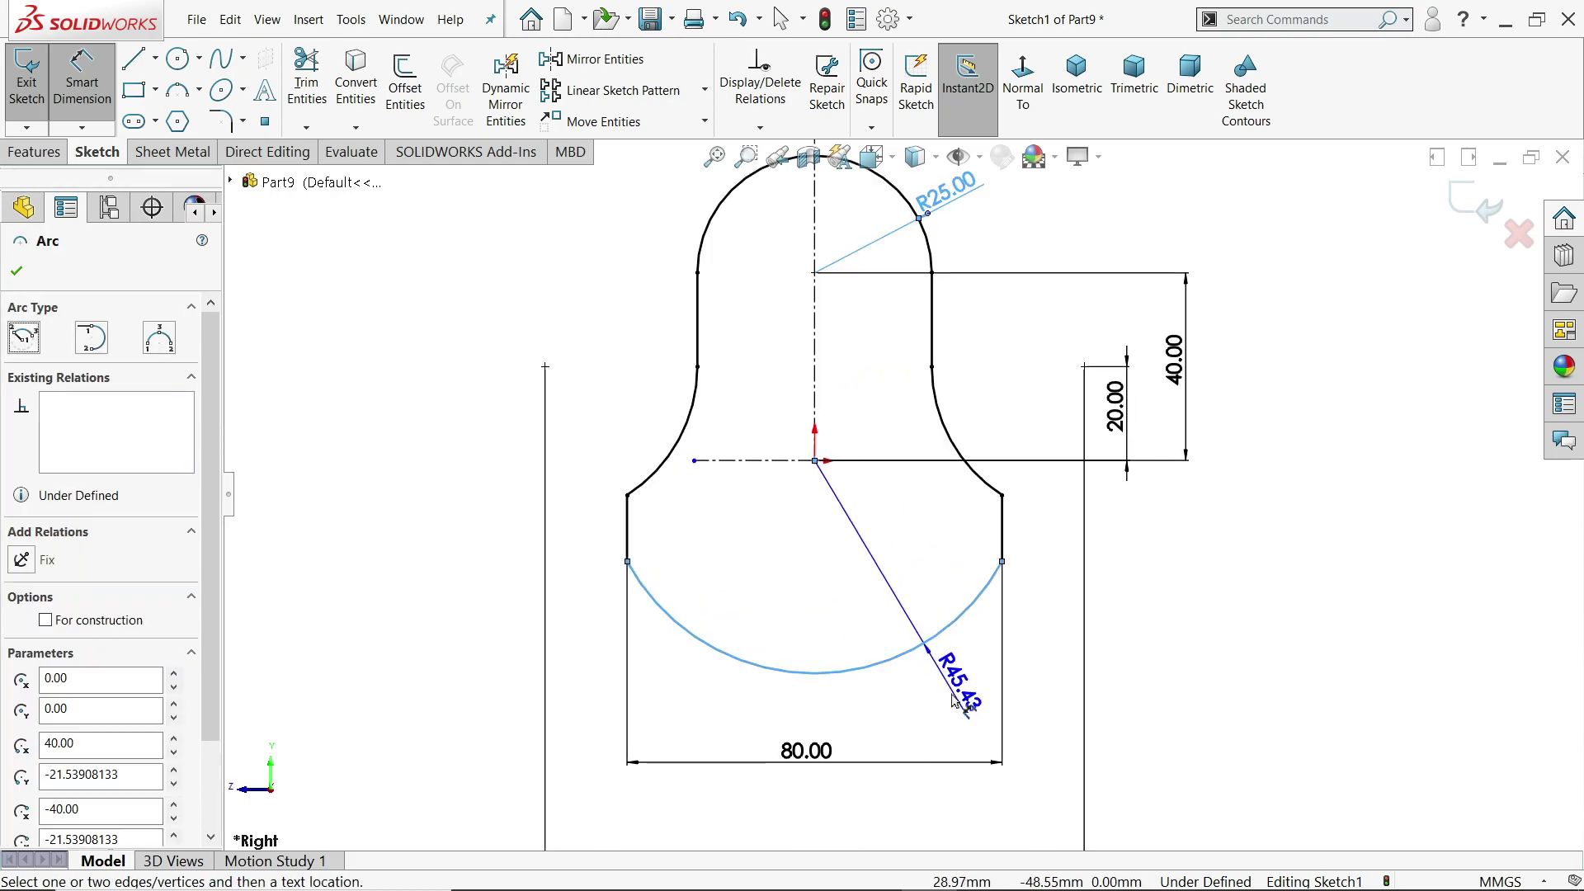
{"action": "left_click", "coordinate": [956, 700]}
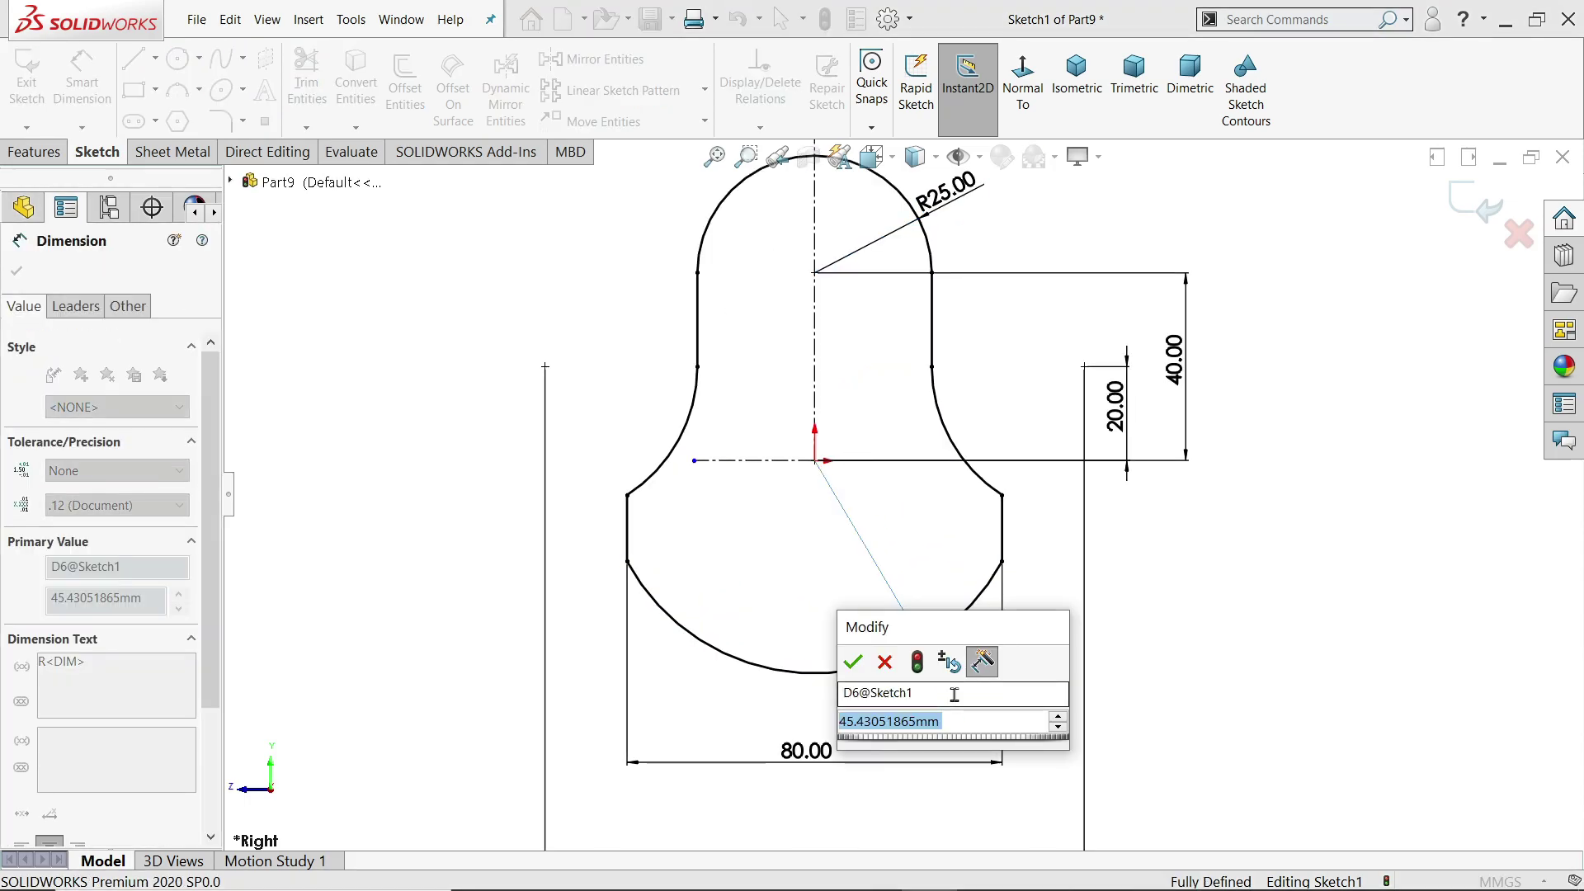
{"action": "type", "text": "50"}
{"action": "key", "text": "Return"}
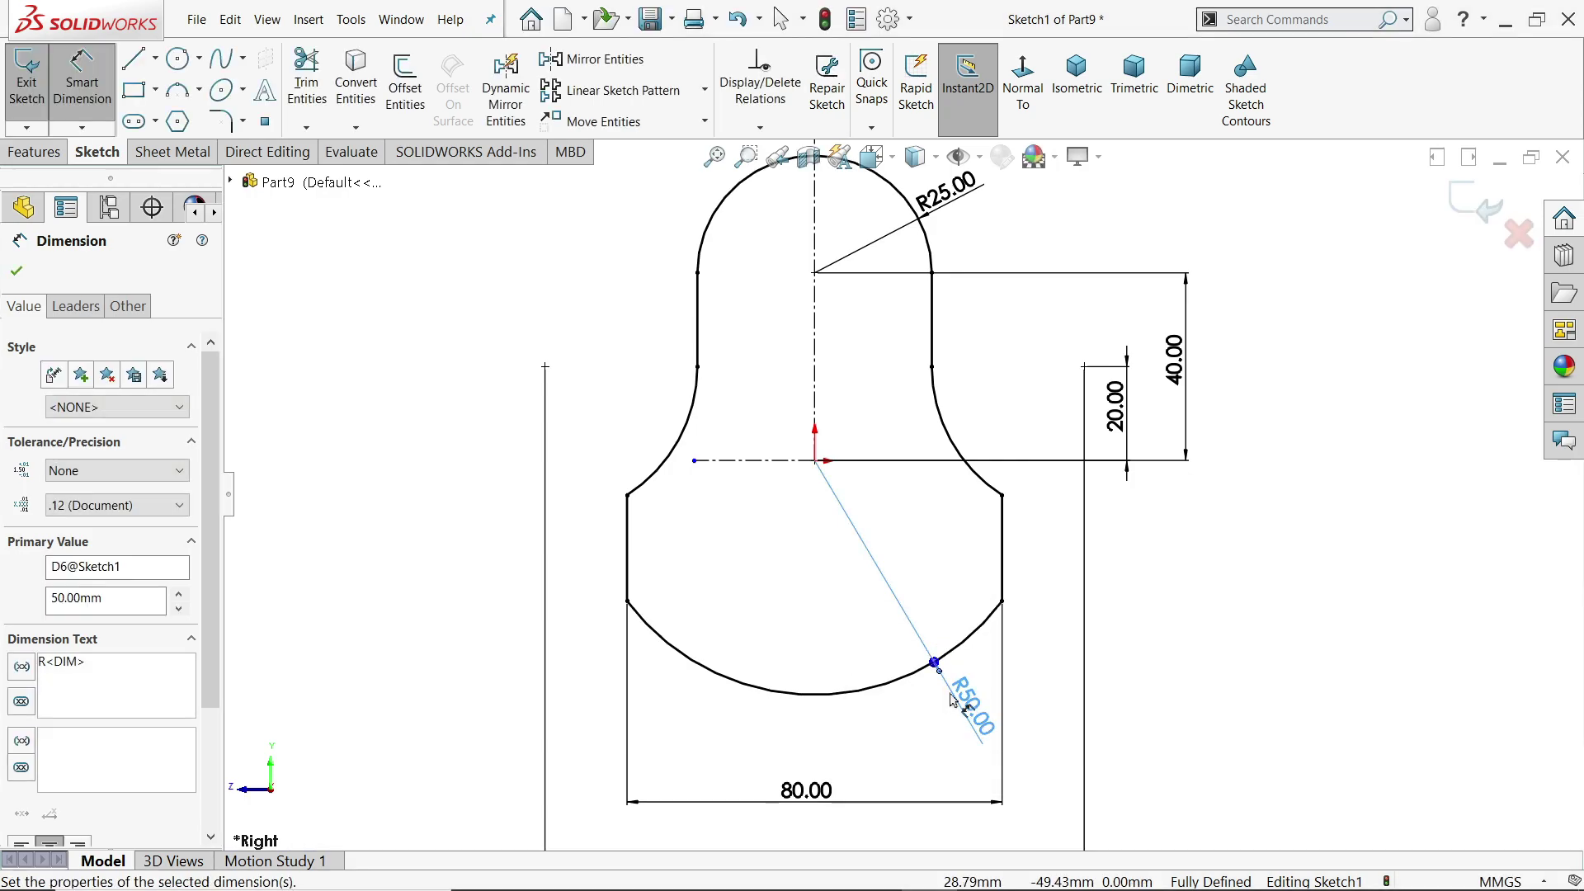
{"action": "scroll", "coordinate": [814, 566], "scroll_direction": "up", "scroll_amount": 2}
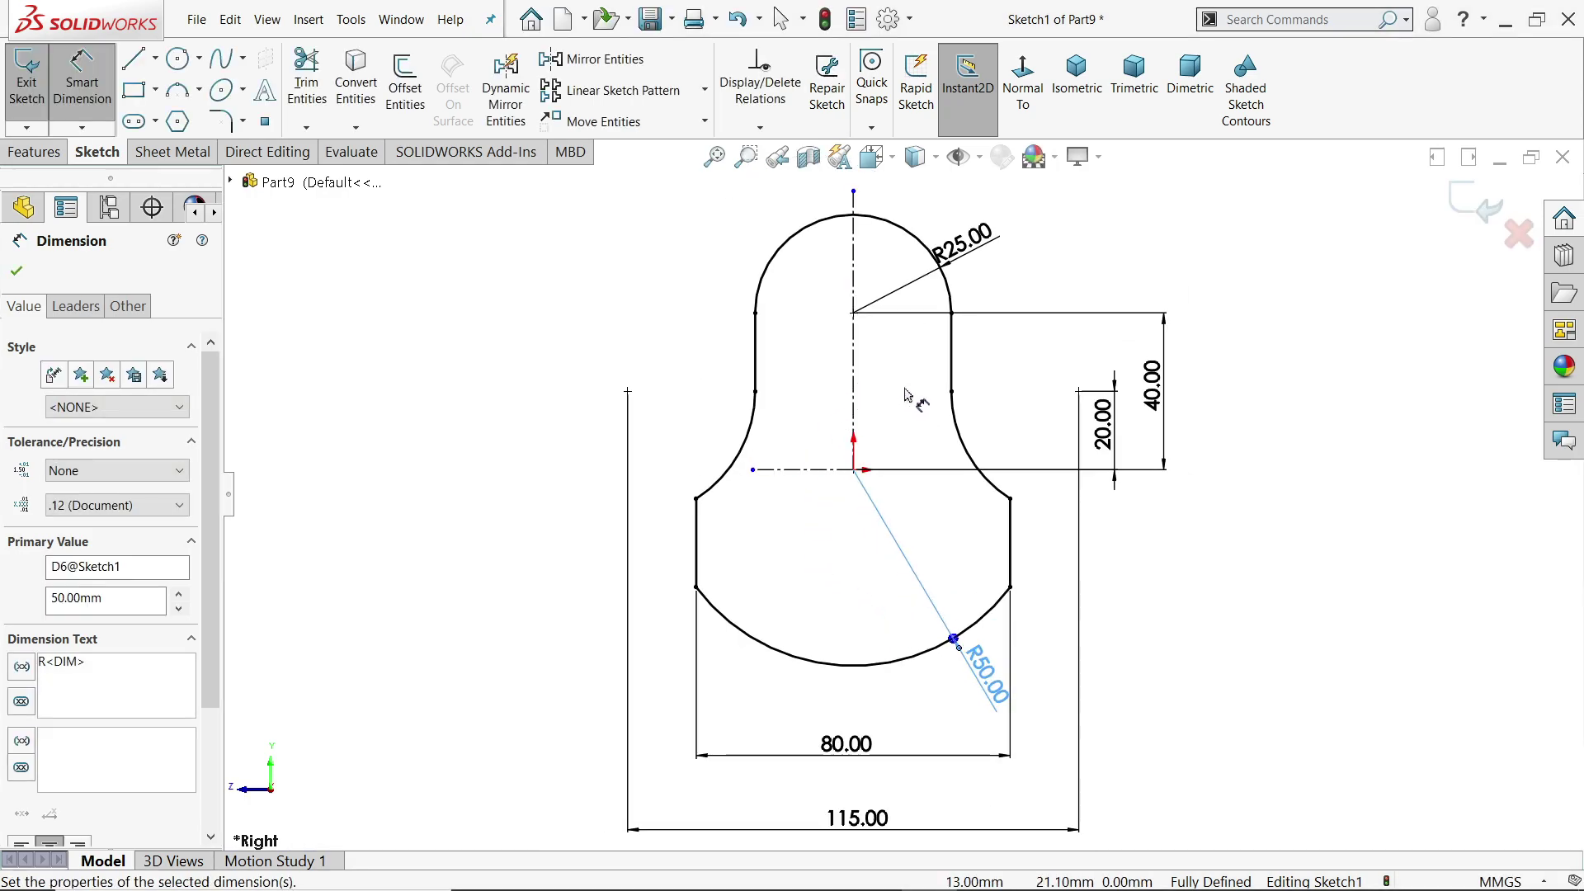
{"action": "left_click", "coordinate": [16, 270]}
- Exit the sketch and extrude it Blind 10 mm into the crank web plate
{"action": "left_click", "coordinate": [1478, 205]}
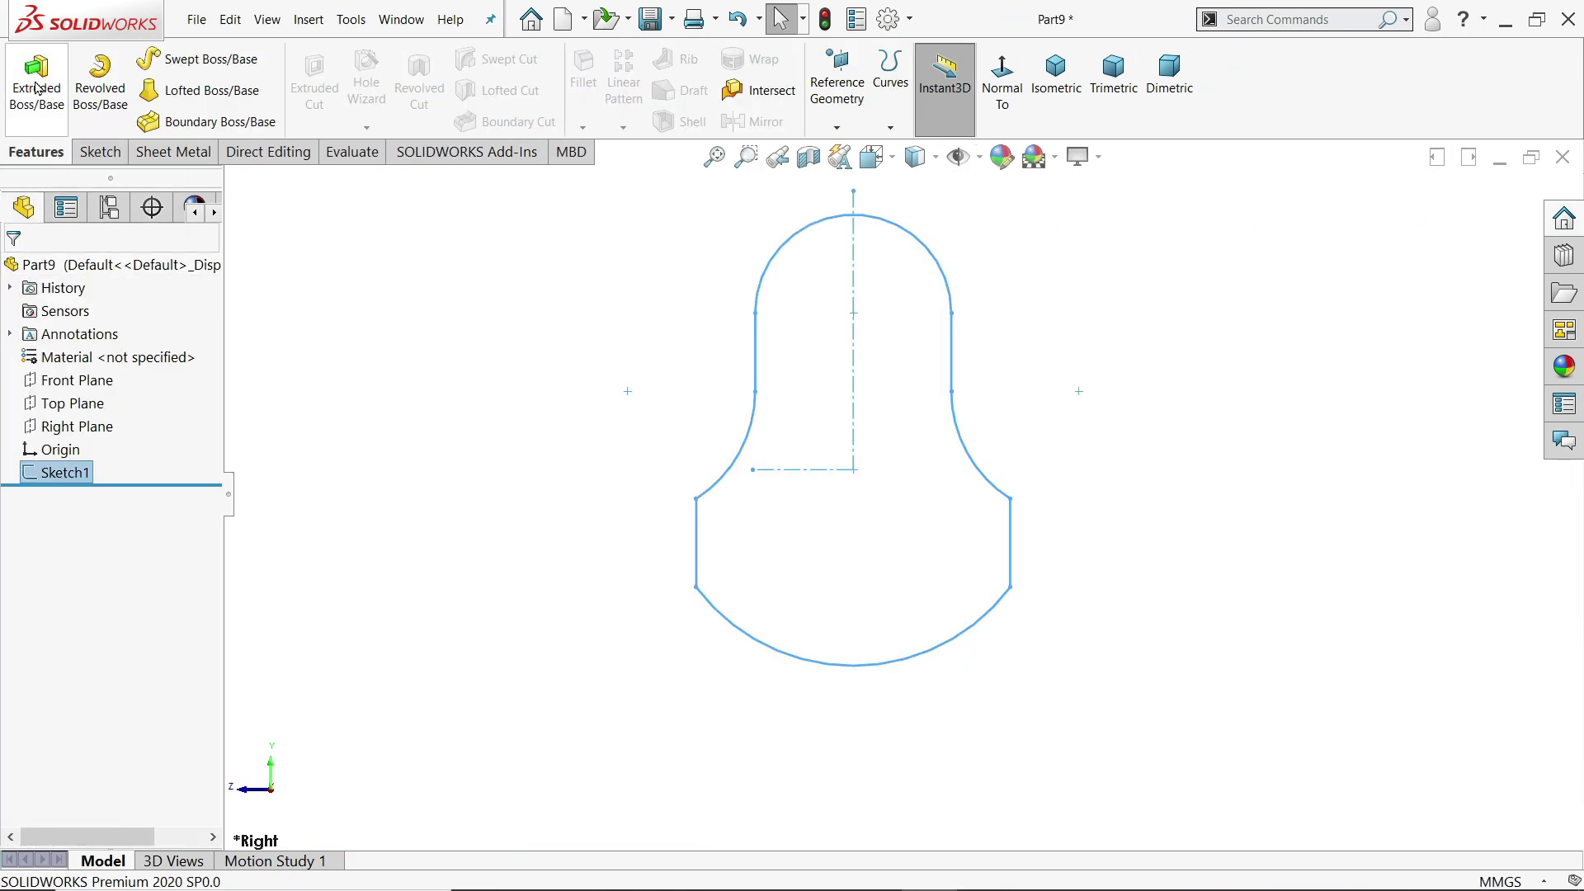
{"action": "left_click", "coordinate": [37, 87]}
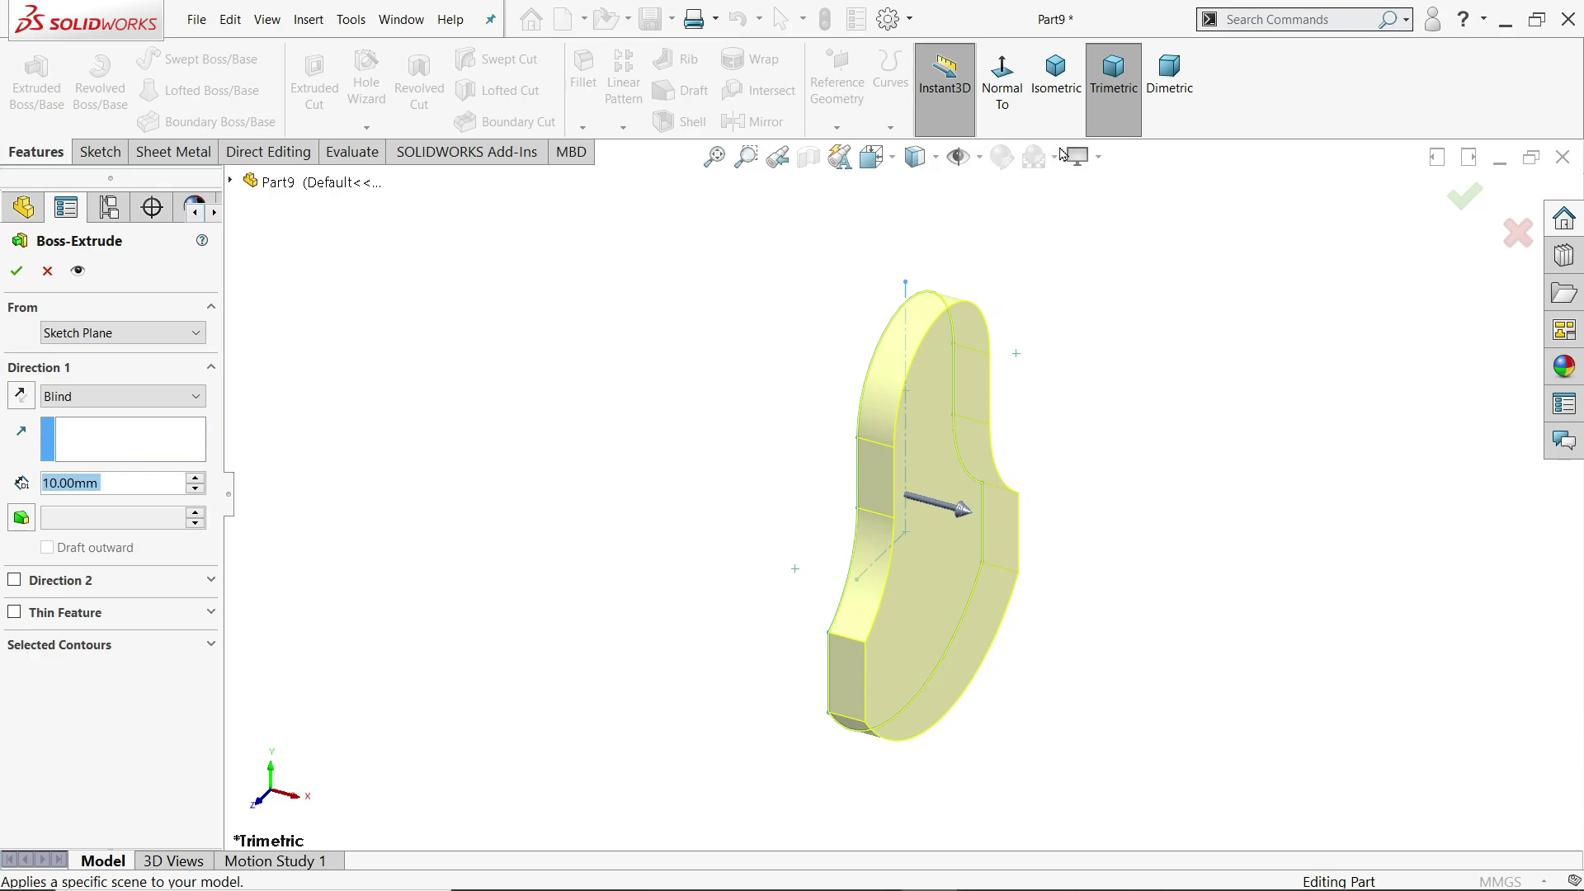
{"action": "key", "text": "ctrl+7"}
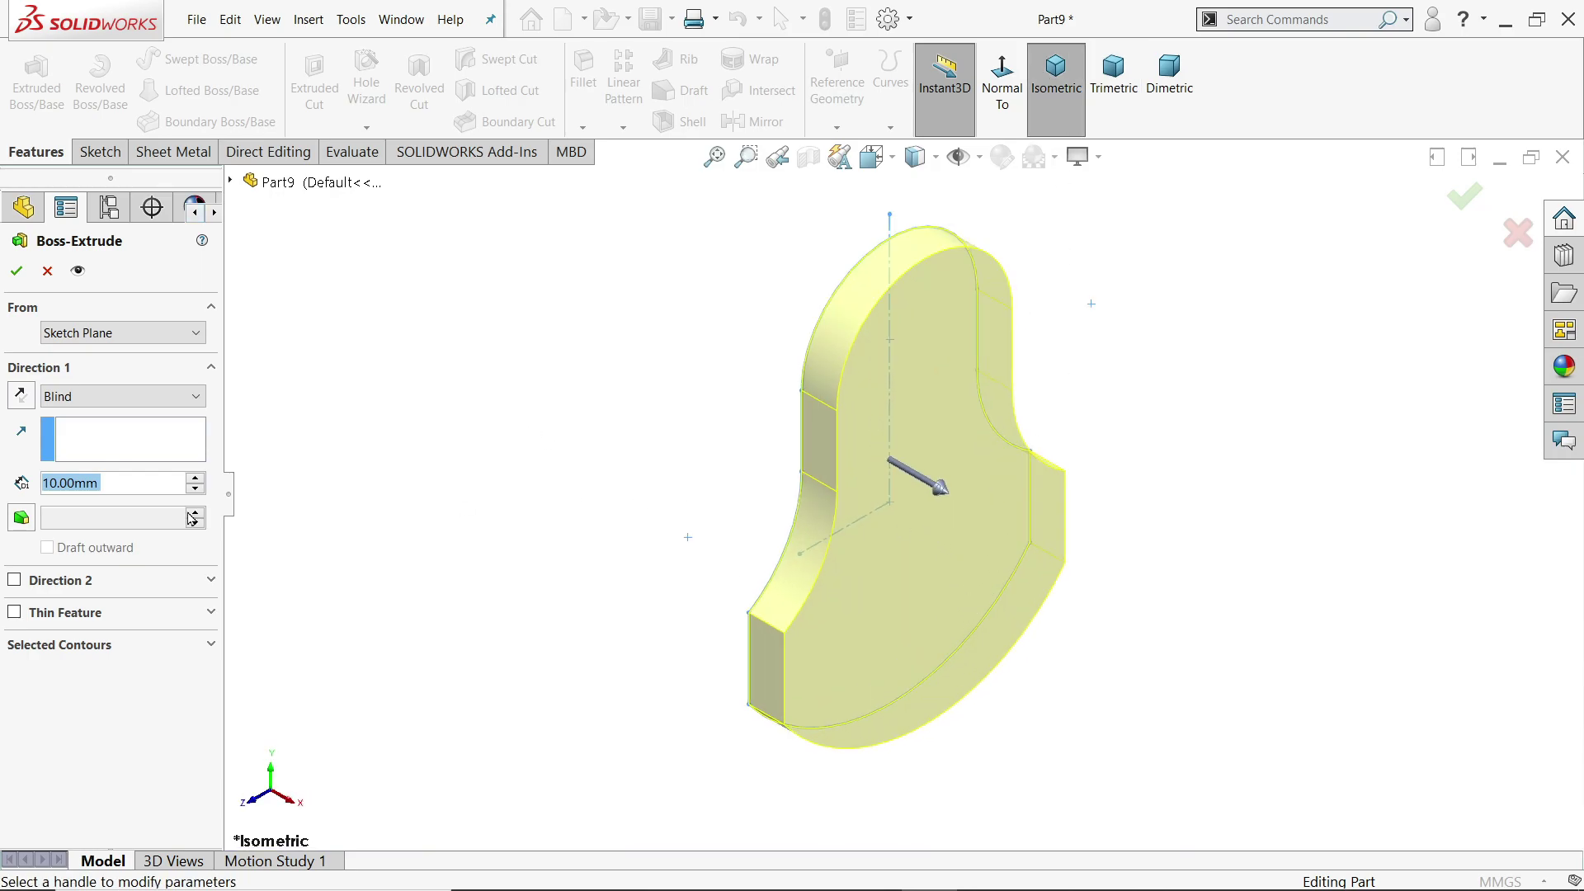
{"action": "left_click", "coordinate": [53, 400]}
{"action": "left_click", "coordinate": [74, 410]}
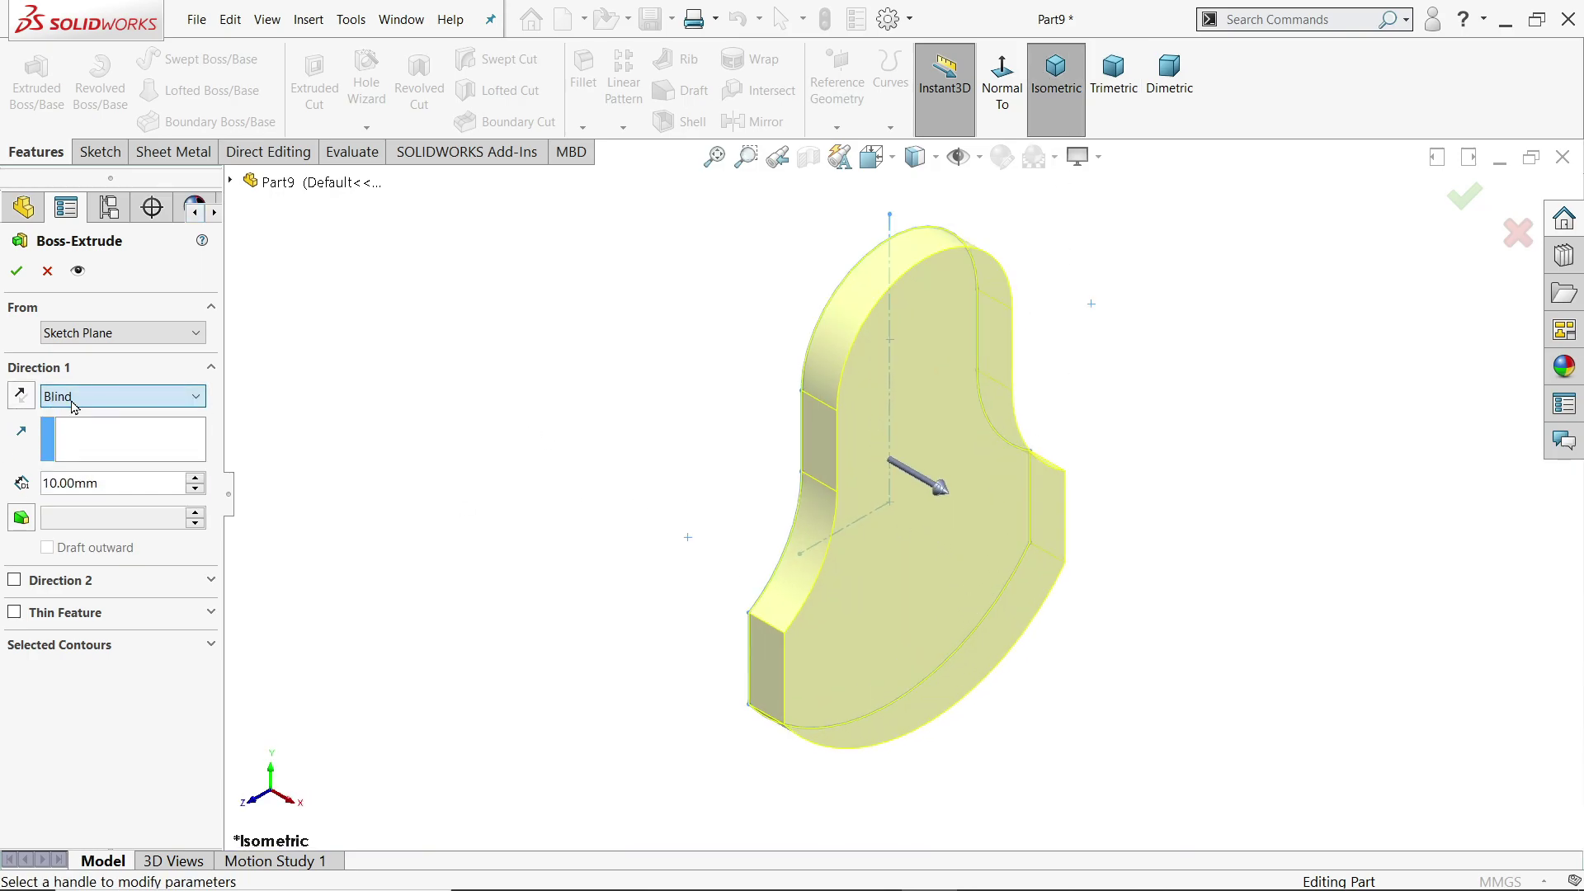
{"action": "double_click", "coordinate": [60, 479]}
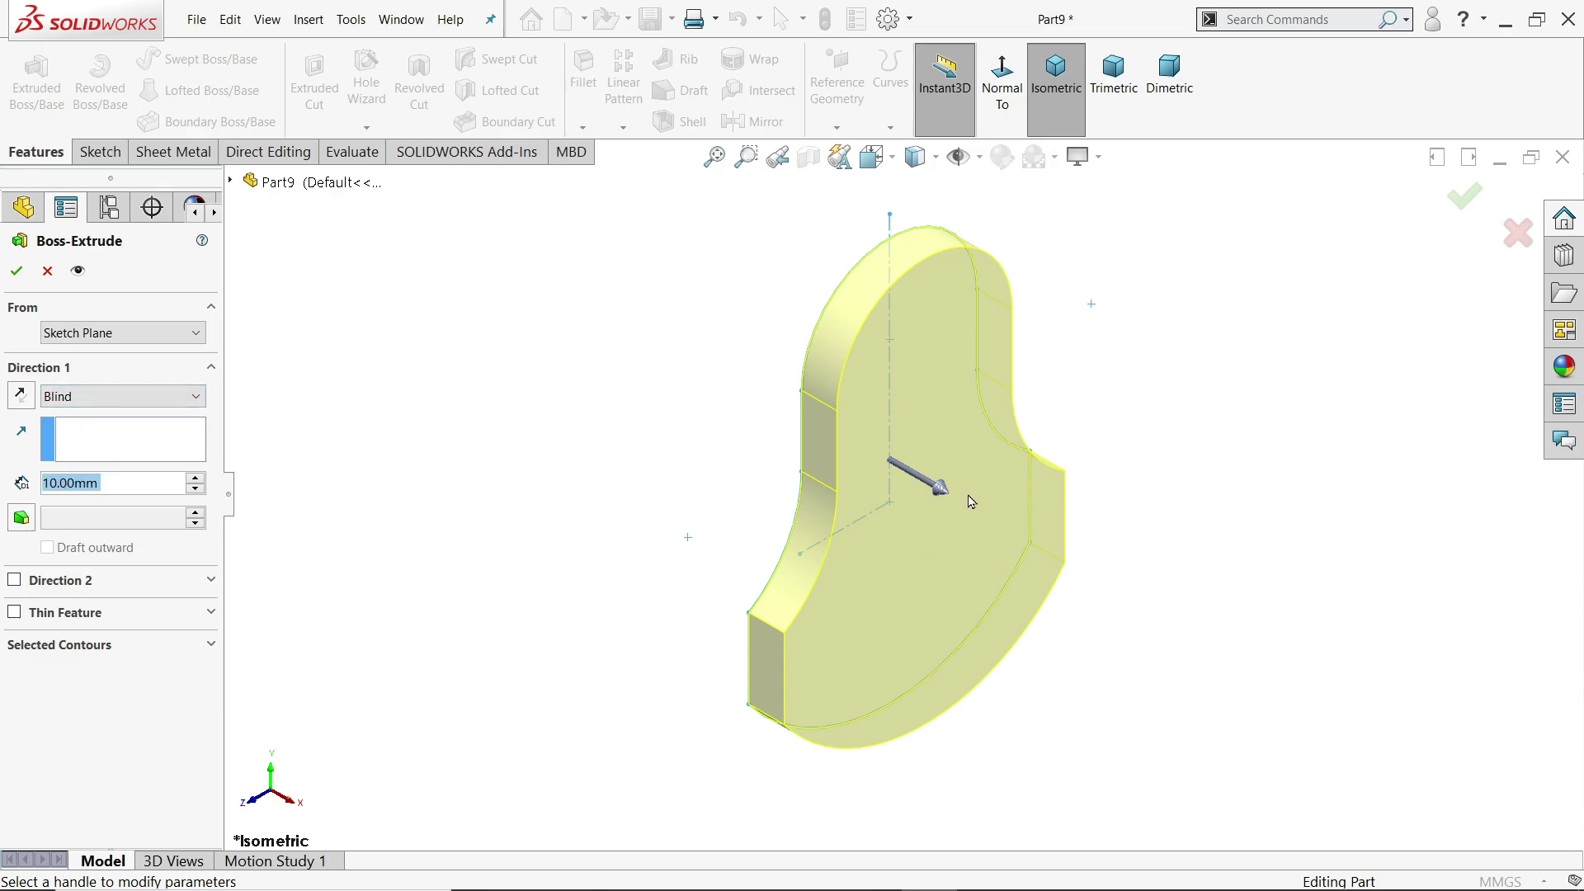
{"action": "left_click", "coordinate": [17, 271]}
{"action": "left_click", "coordinate": [660, 383]}
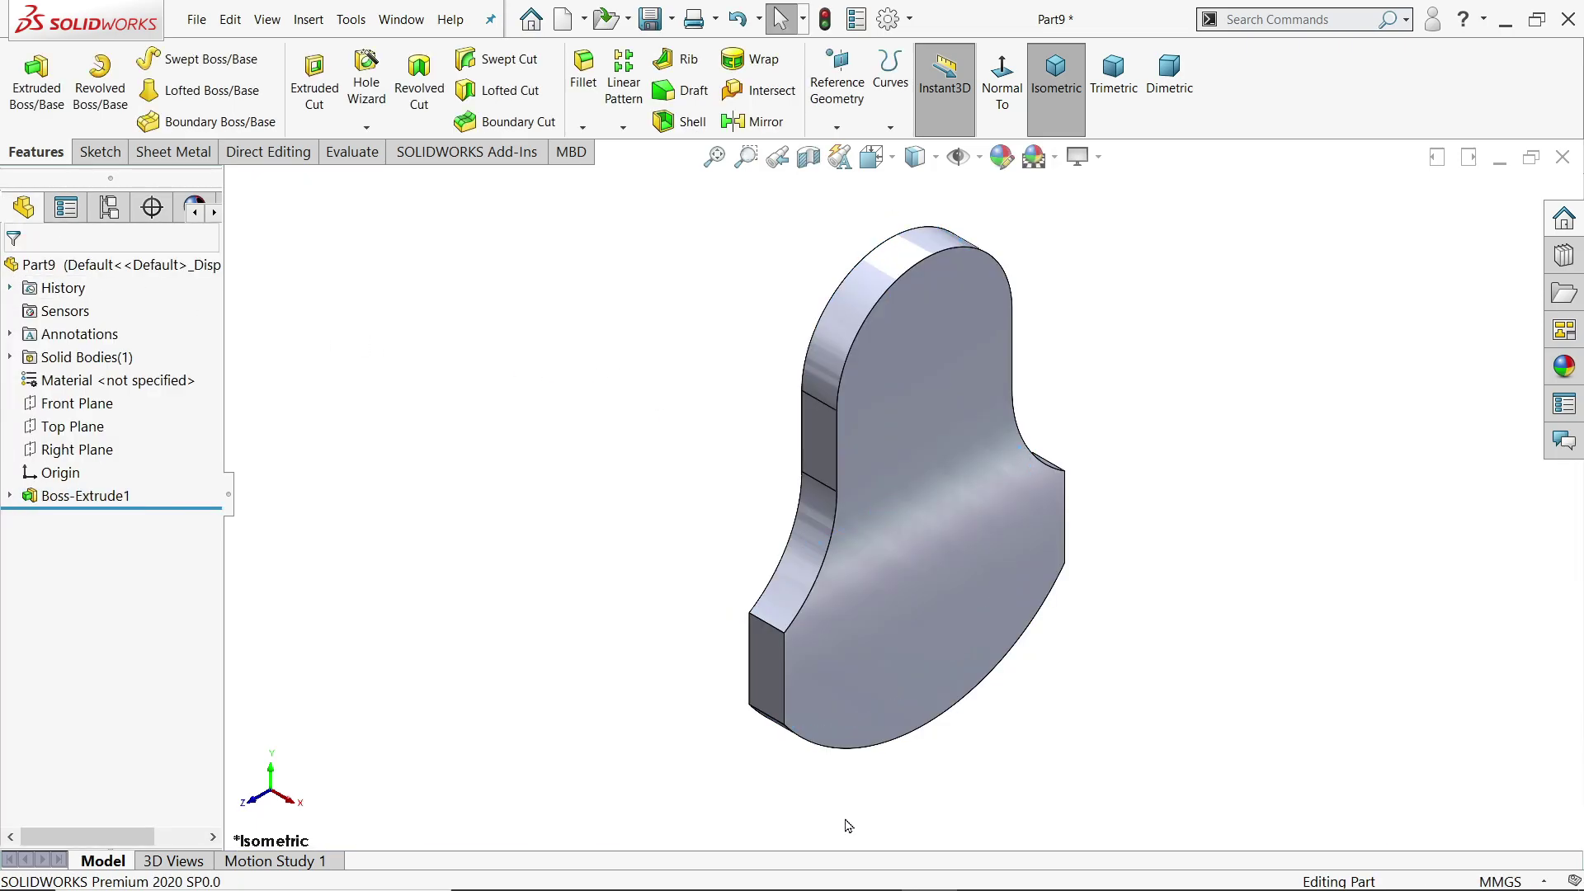
- Switch to the crankshaft.PNG reference drawing in Windows Photos to check the dimensions
{"action": "key", "text": "alt+Tab"}
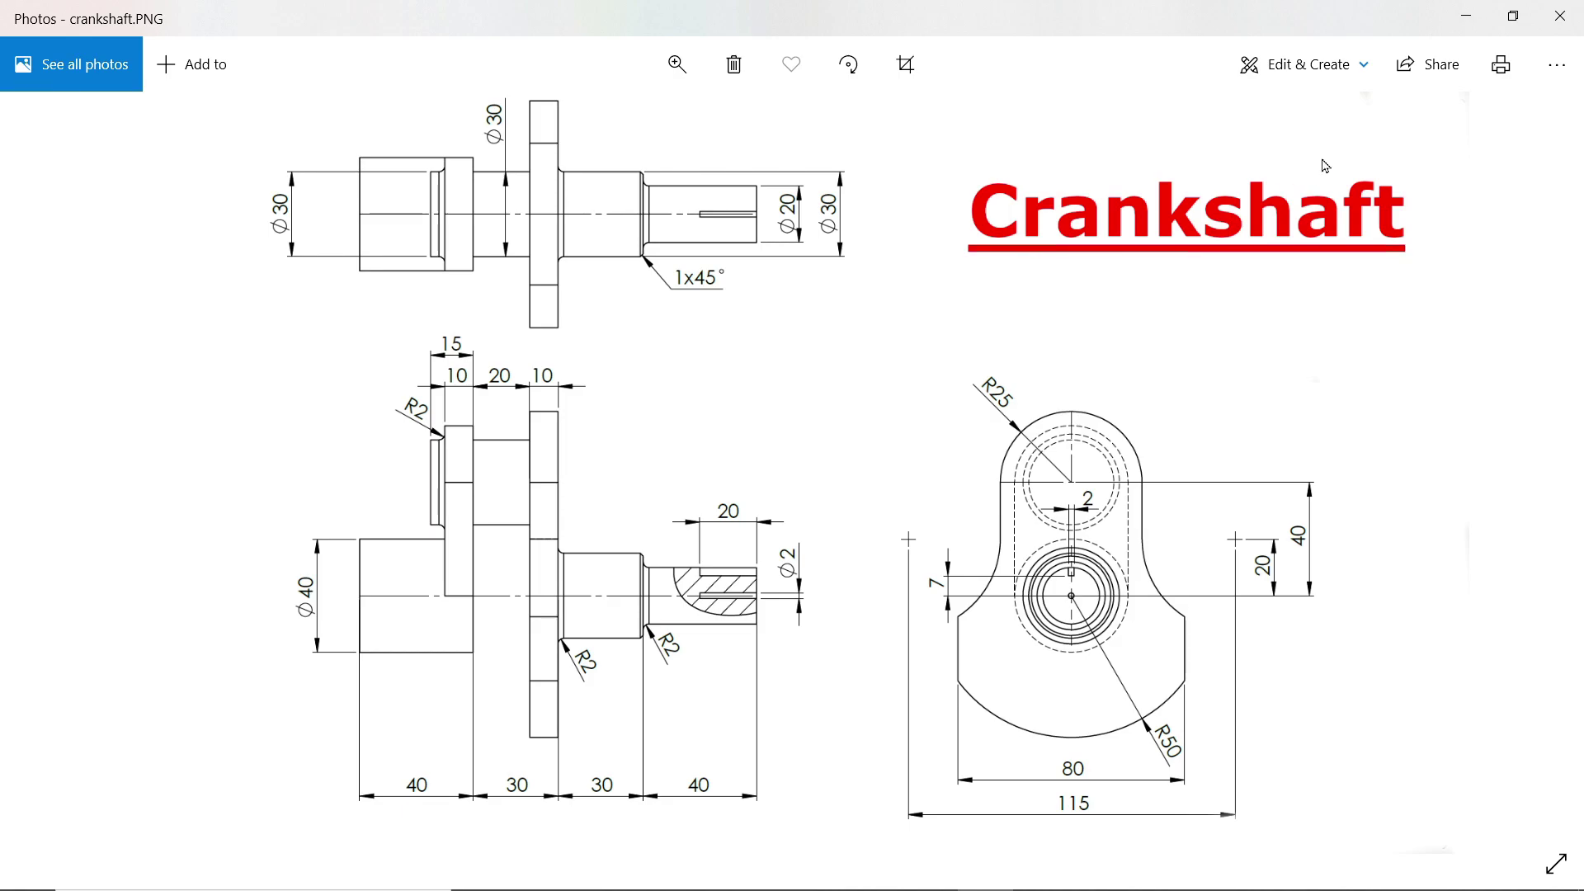
- Sketch a 30 mm diameter circle on the plate face, centred on the top arc centre
{"action": "left_click", "coordinate": [1466, 17]}
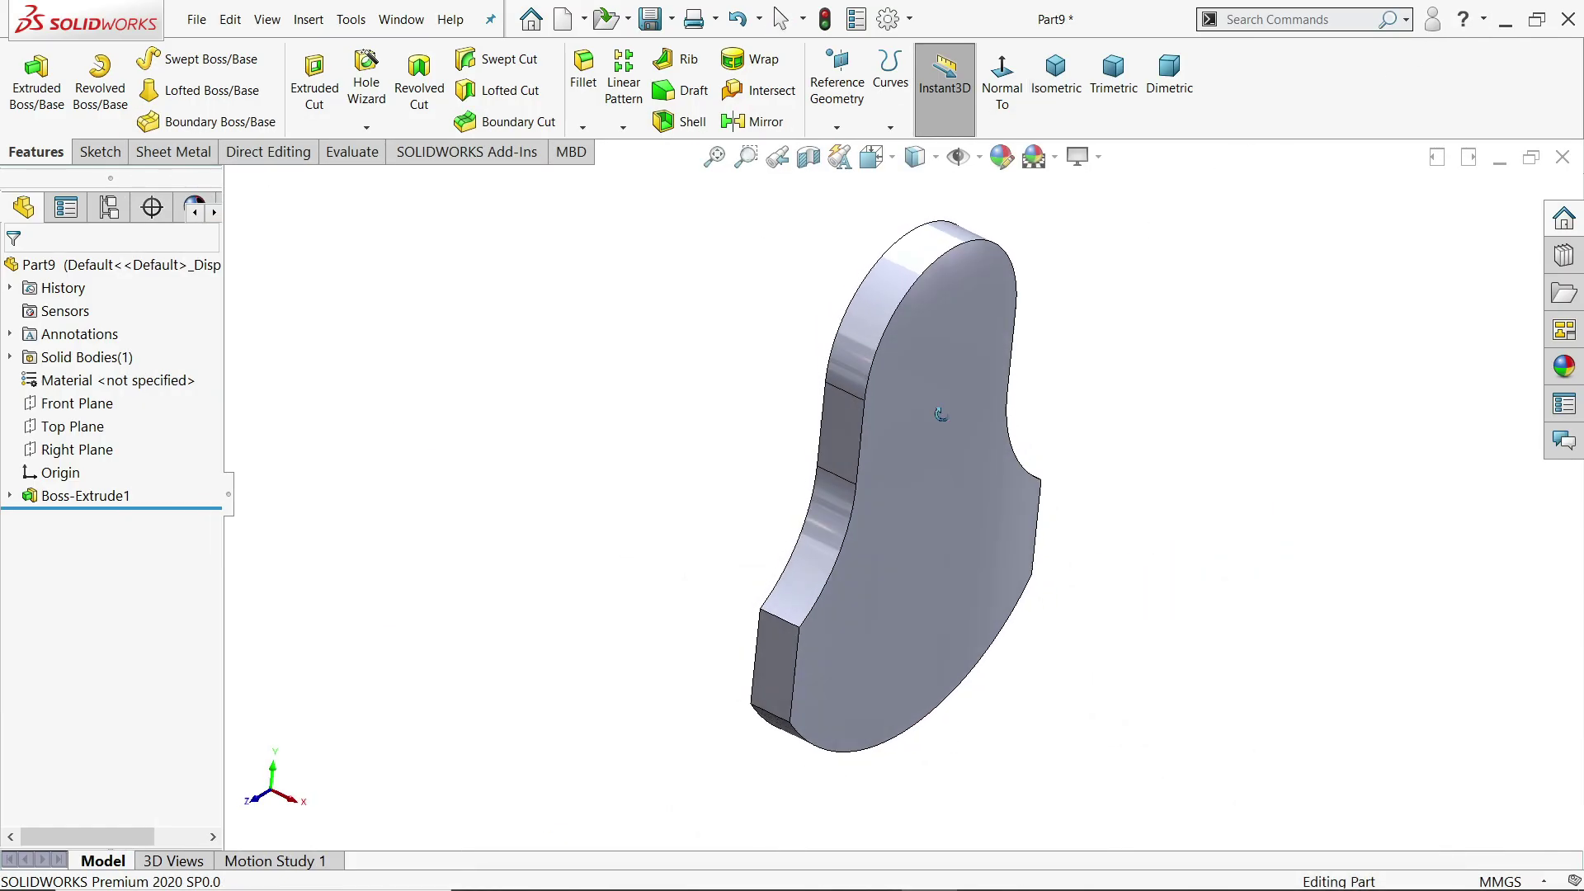
{"action": "middle_click_drag", "start_coordinate": [941, 415], "coordinate": [983, 361]}
{"action": "left_click", "coordinate": [982, 360]}
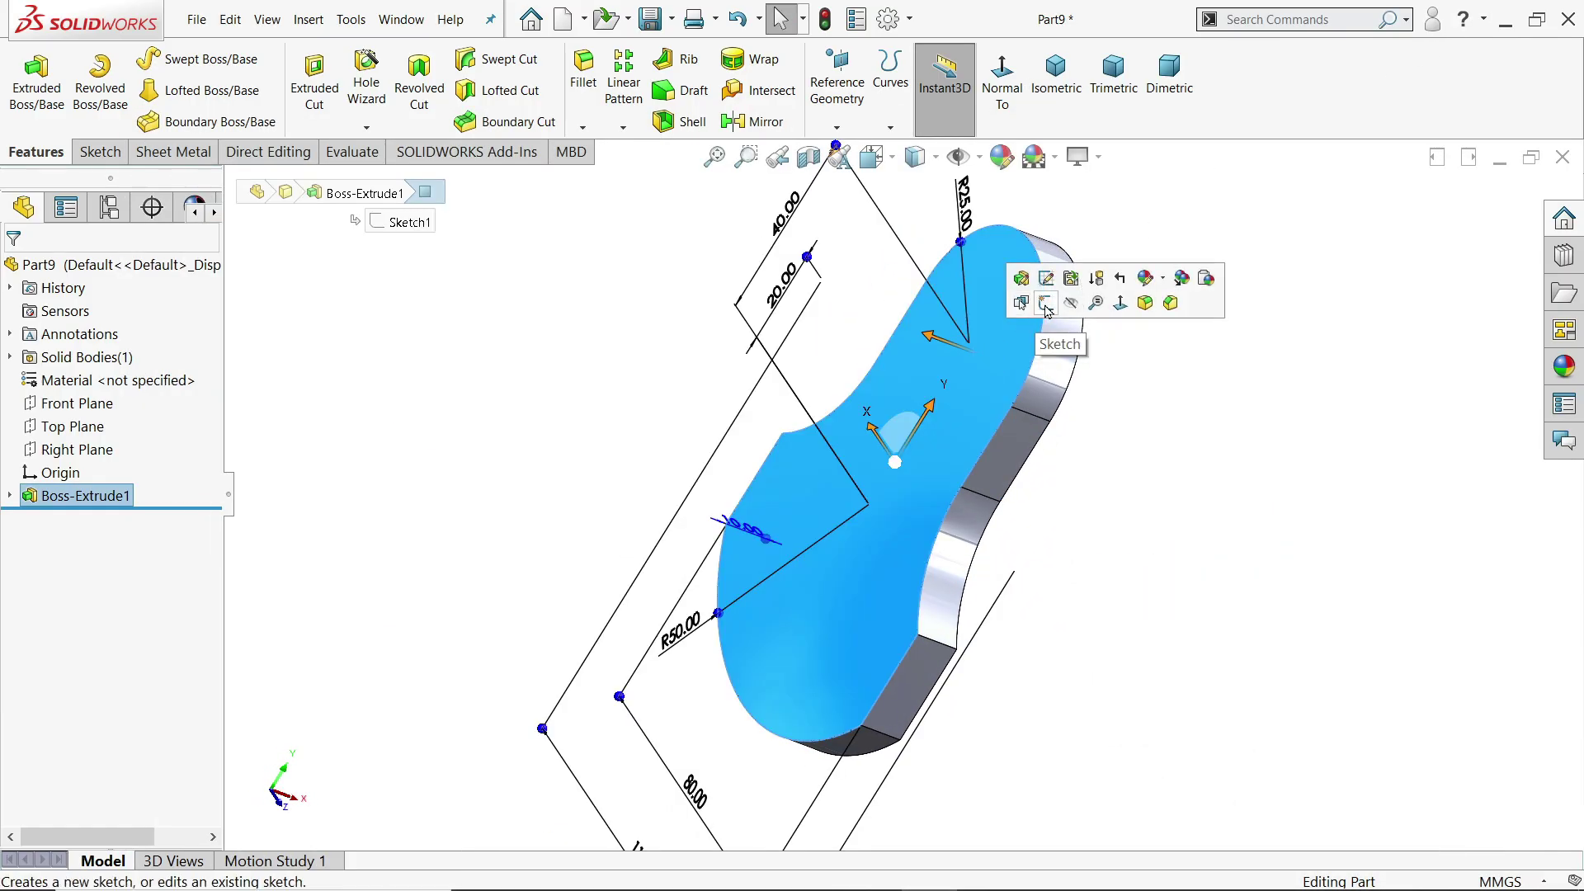
{"action": "left_click", "coordinate": [1047, 307]}
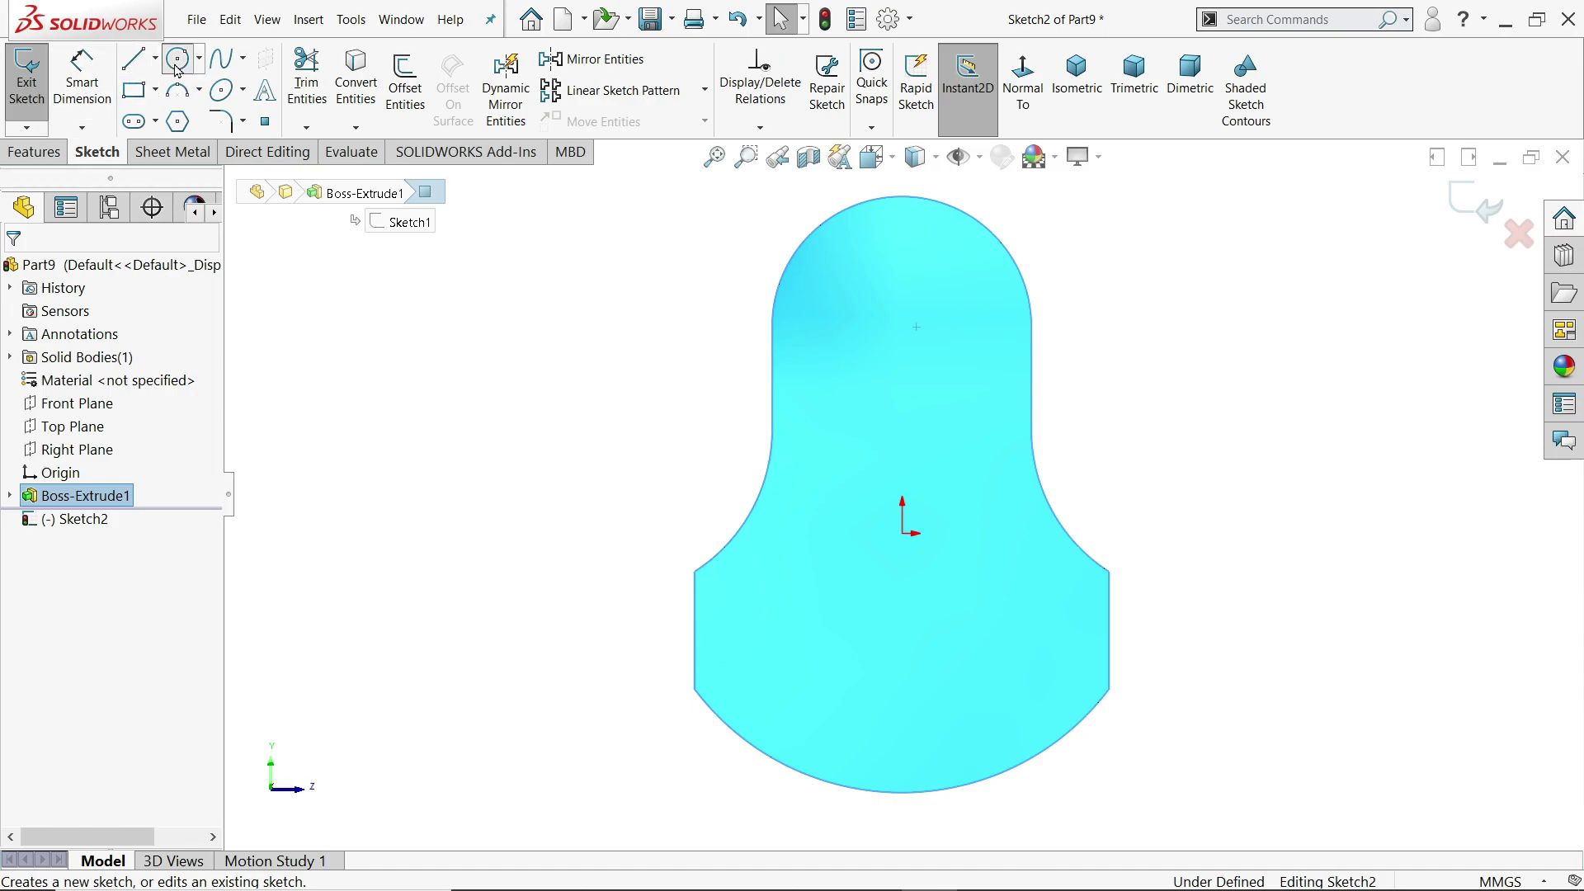
{"action": "left_click", "coordinate": [177, 66]}
{"action": "scroll", "coordinate": [788, 285], "scroll_direction": "down", "scroll_amount": 3}
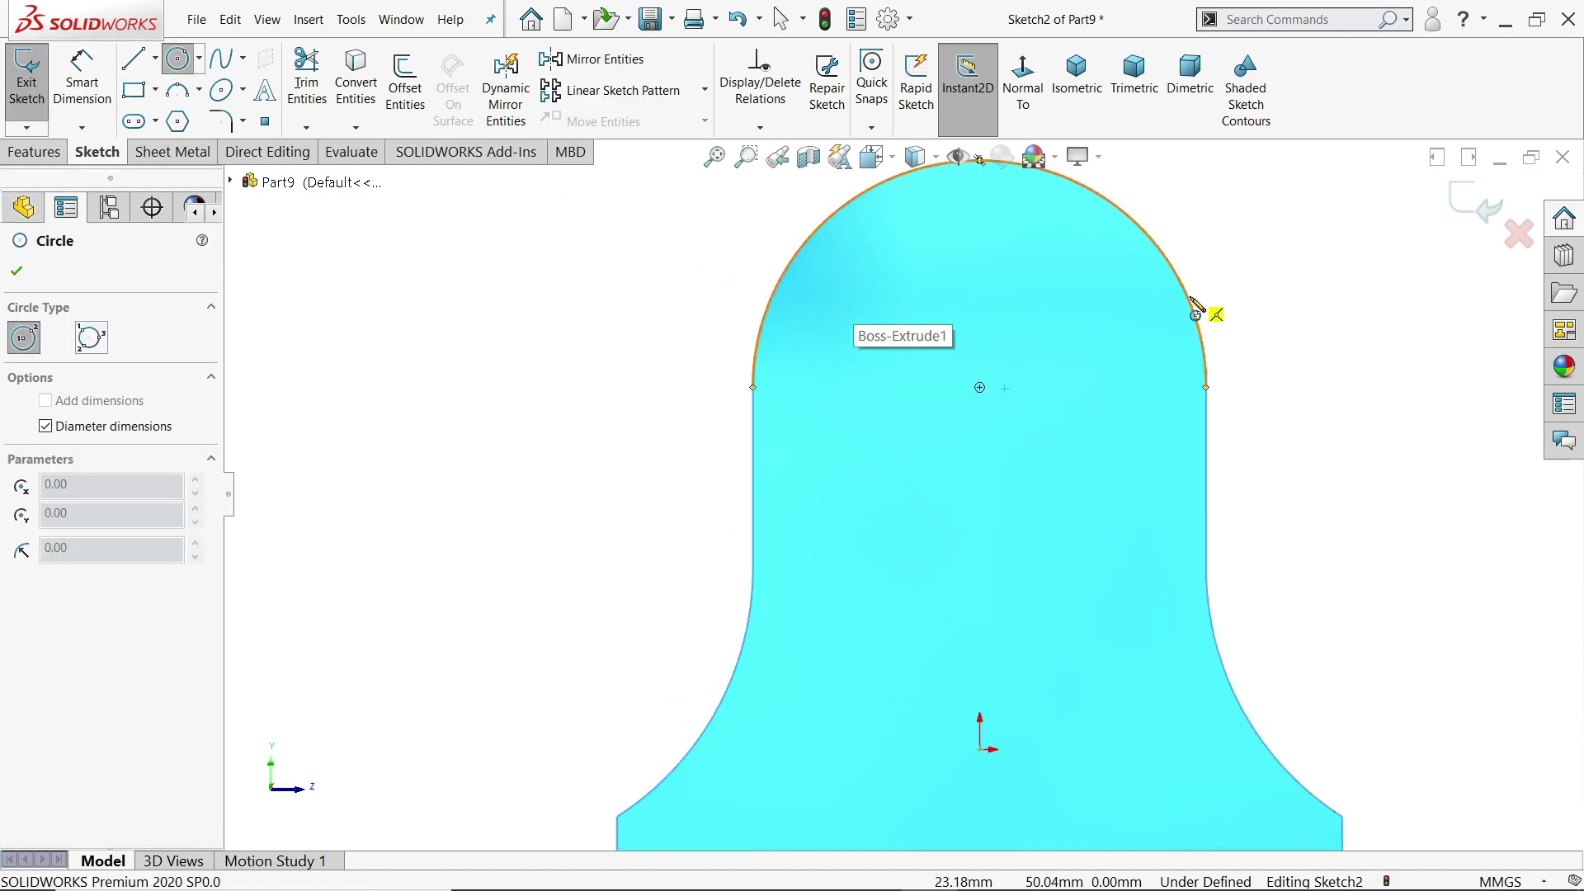
{"action": "left_click", "coordinate": [980, 388]}
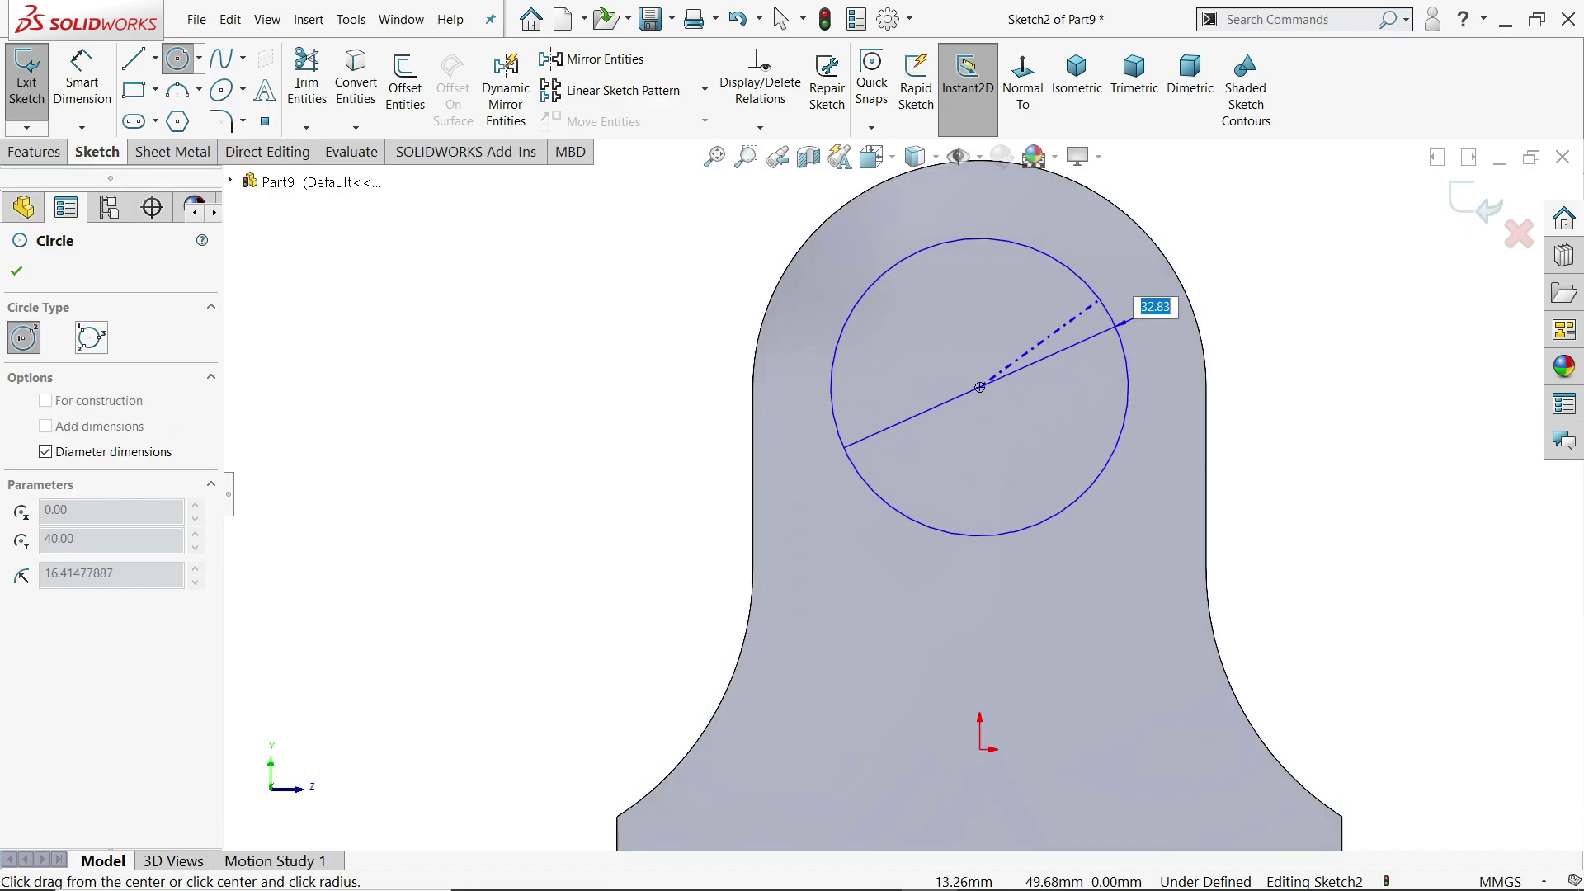
{"action": "type", "text": "30"}
{"action": "key", "text": "Return"}
- Extrude the circle 20 mm into a cylindrical boss
{"action": "left_click", "coordinate": [37, 151]}
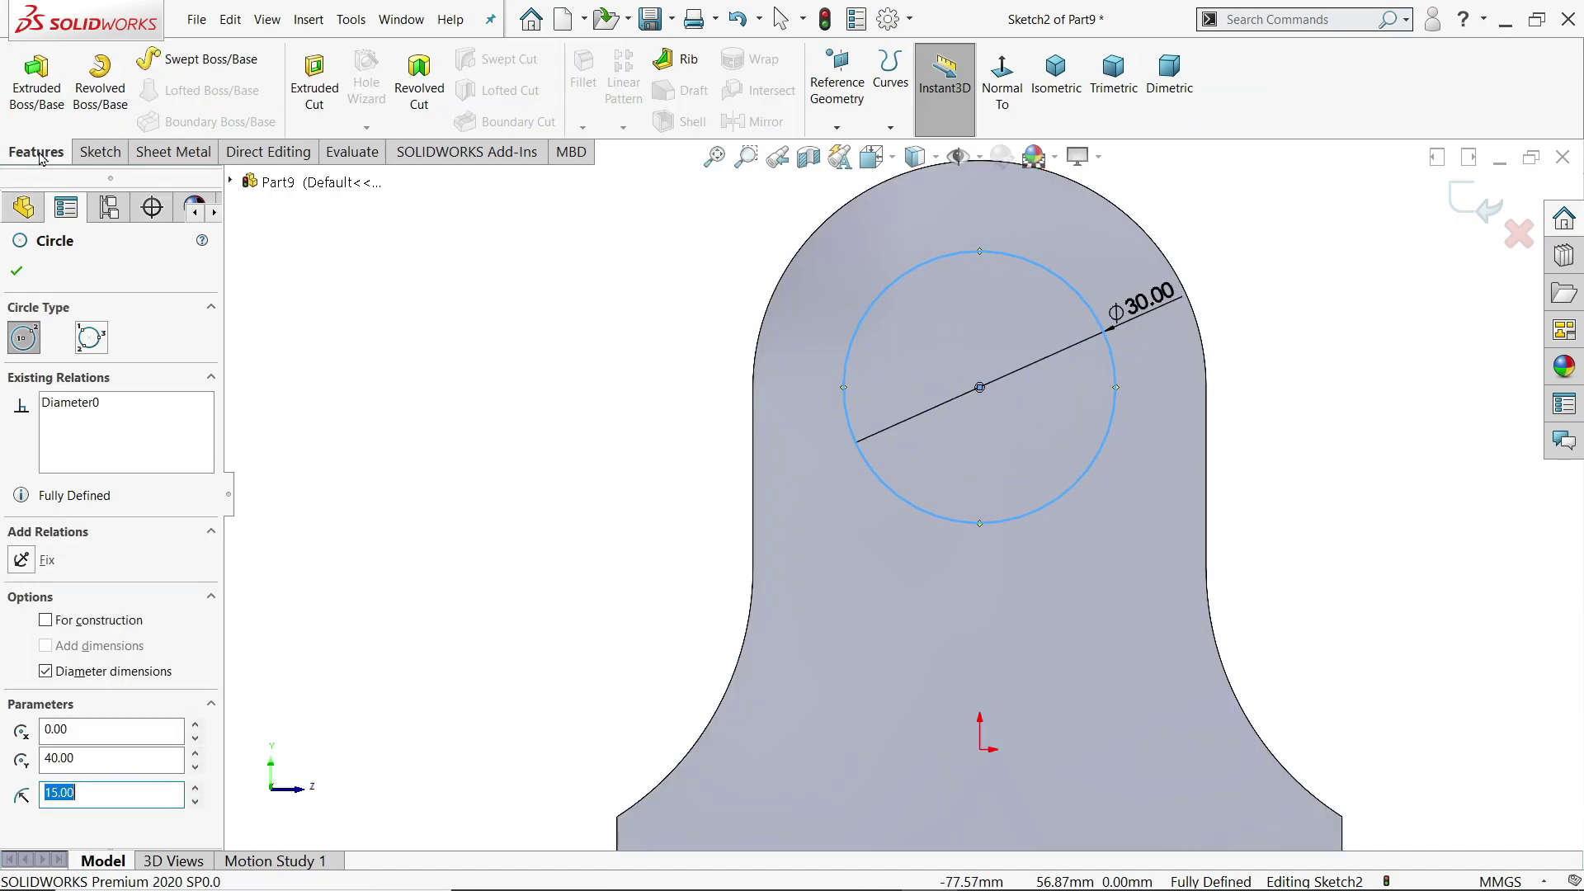
{"action": "left_click", "coordinate": [36, 83]}
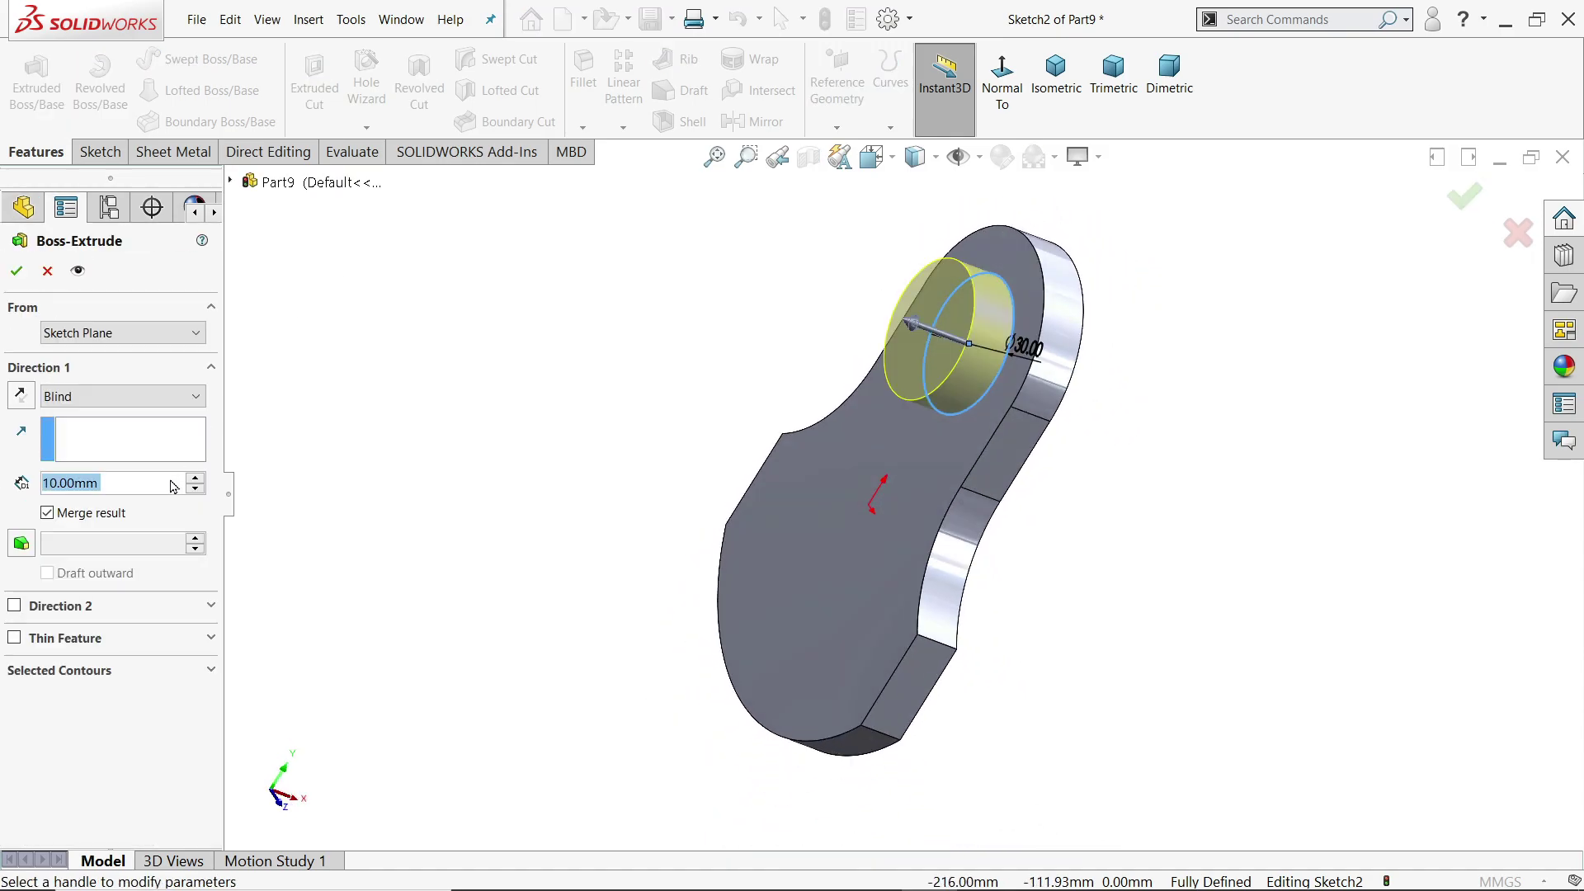
{"action": "type", "text": "20"}
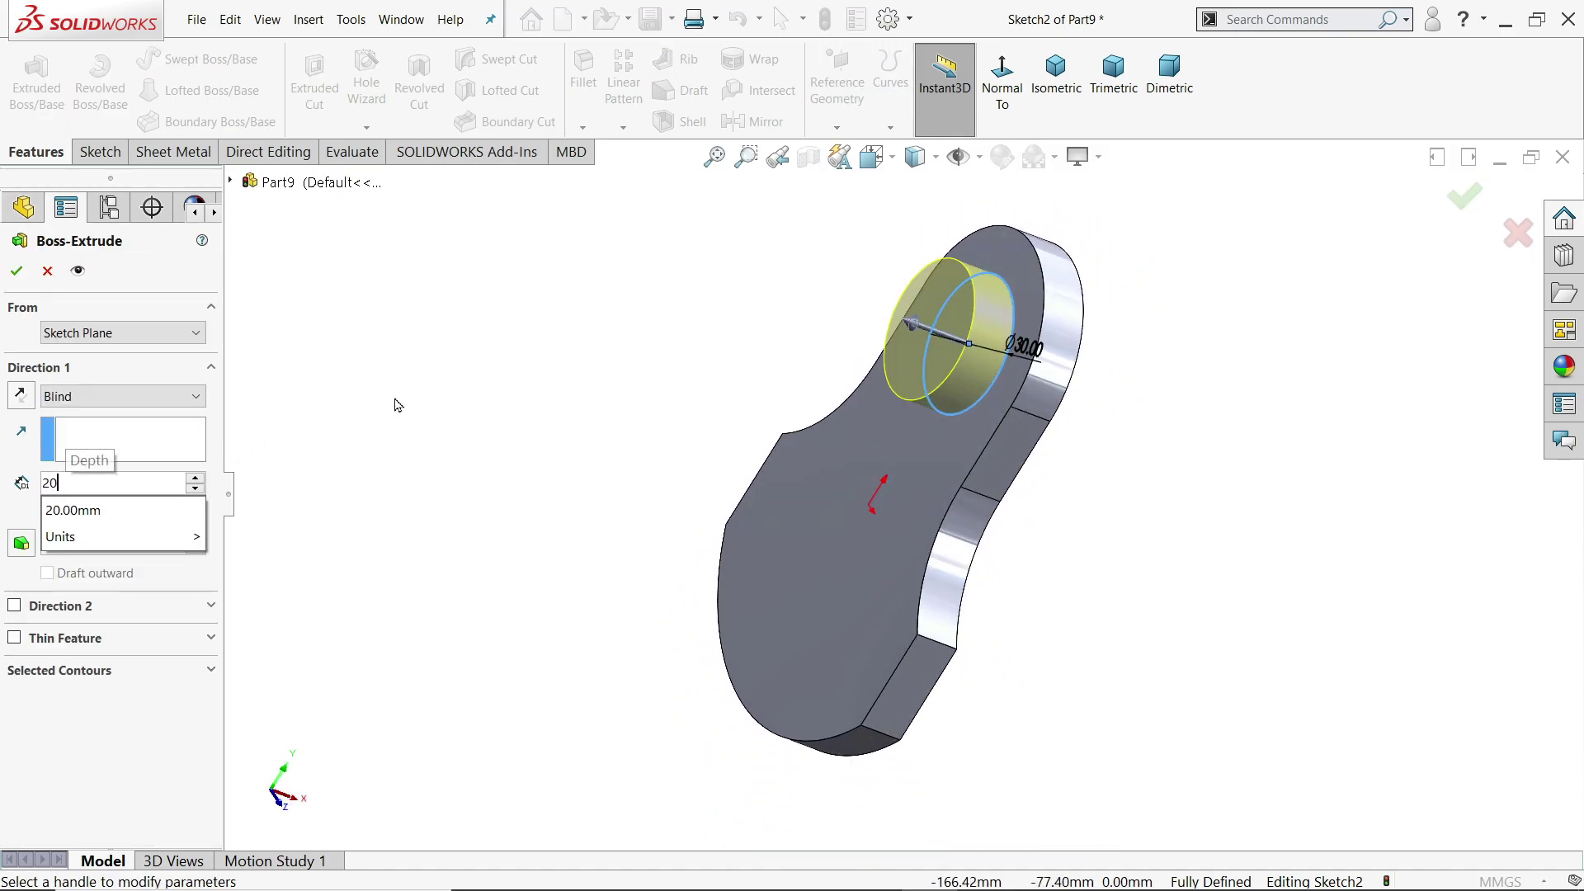
{"action": "key", "text": "Return"}
{"action": "scroll", "coordinate": [874, 334], "scroll_direction": "down", "scroll_amount": 3}
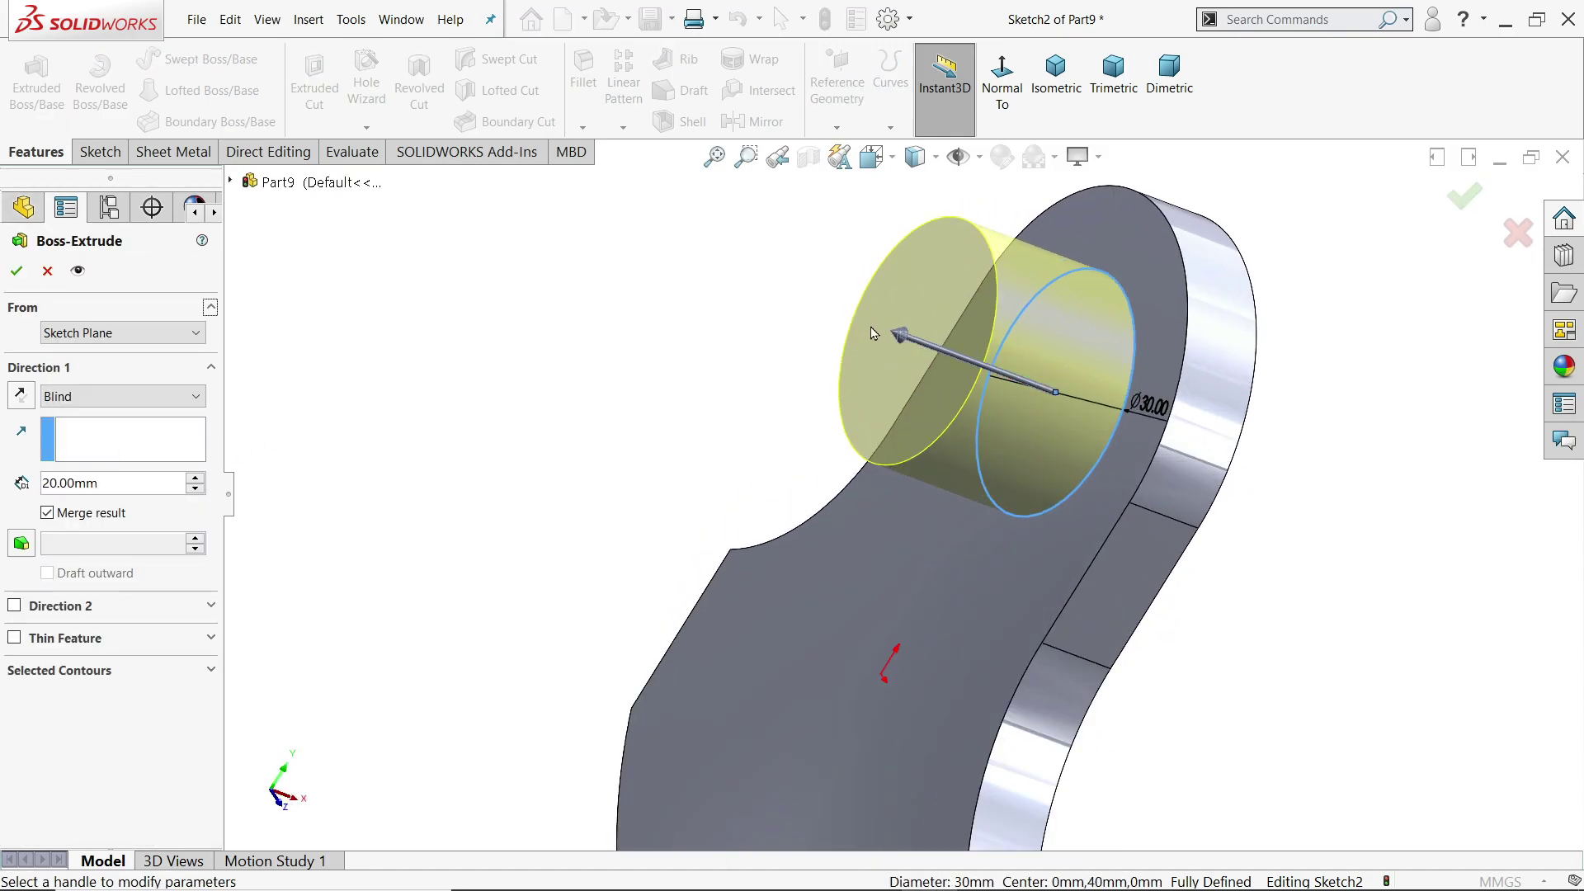
{"action": "left_click", "coordinate": [15, 273]}
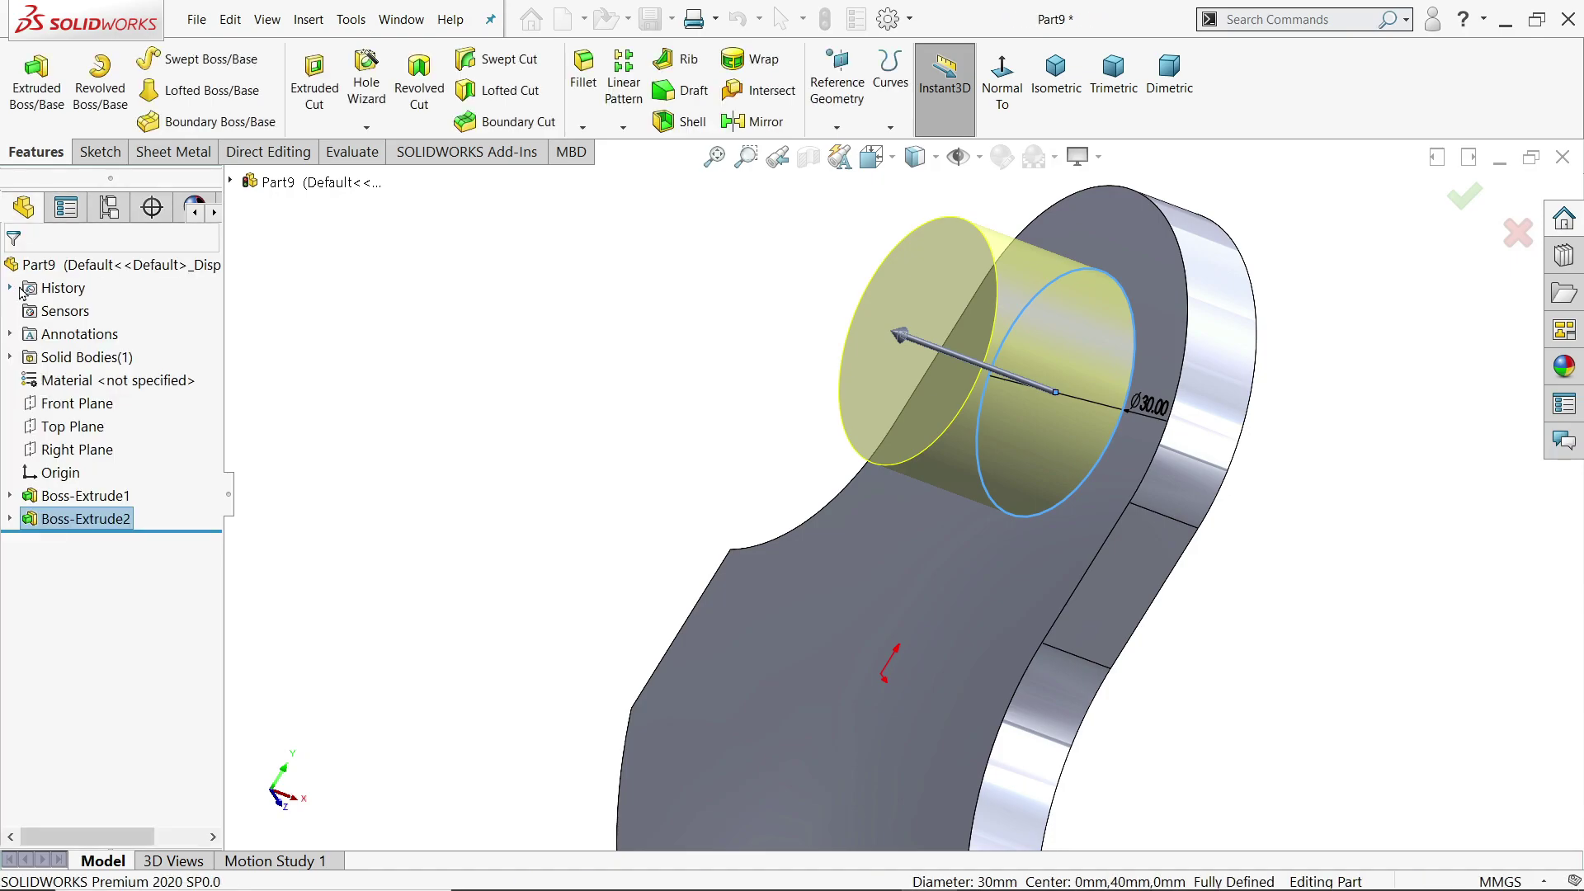
- Draw a straight slot on the boss end face from the boss centre to the origin
{"action": "left_click", "coordinate": [909, 301]}
{"action": "left_click", "coordinate": [997, 261]}
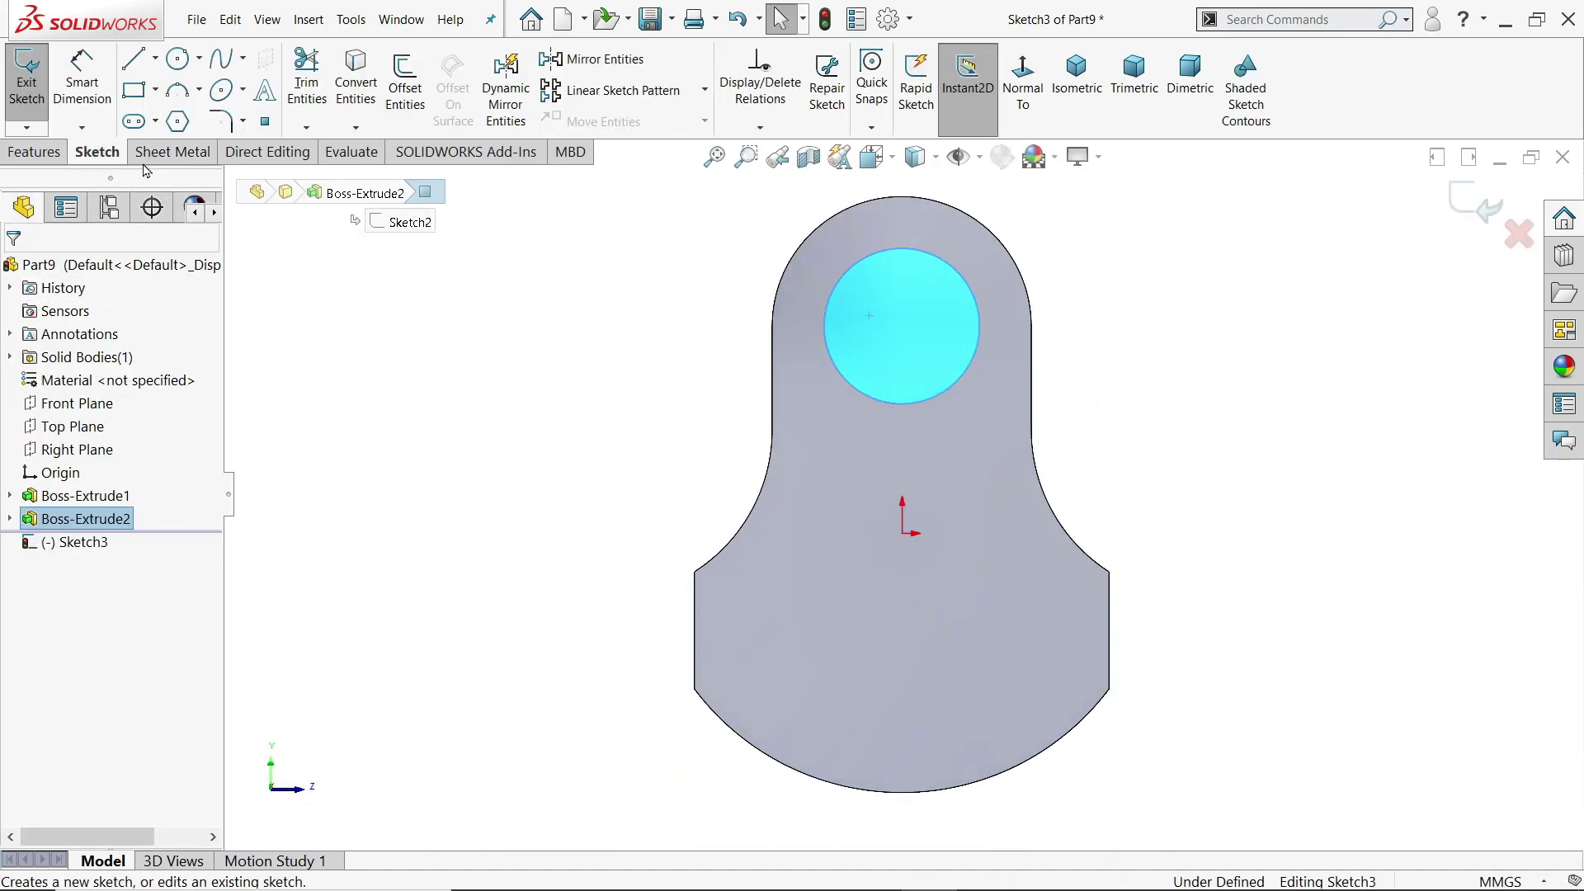
{"action": "left_click", "coordinate": [156, 123]}
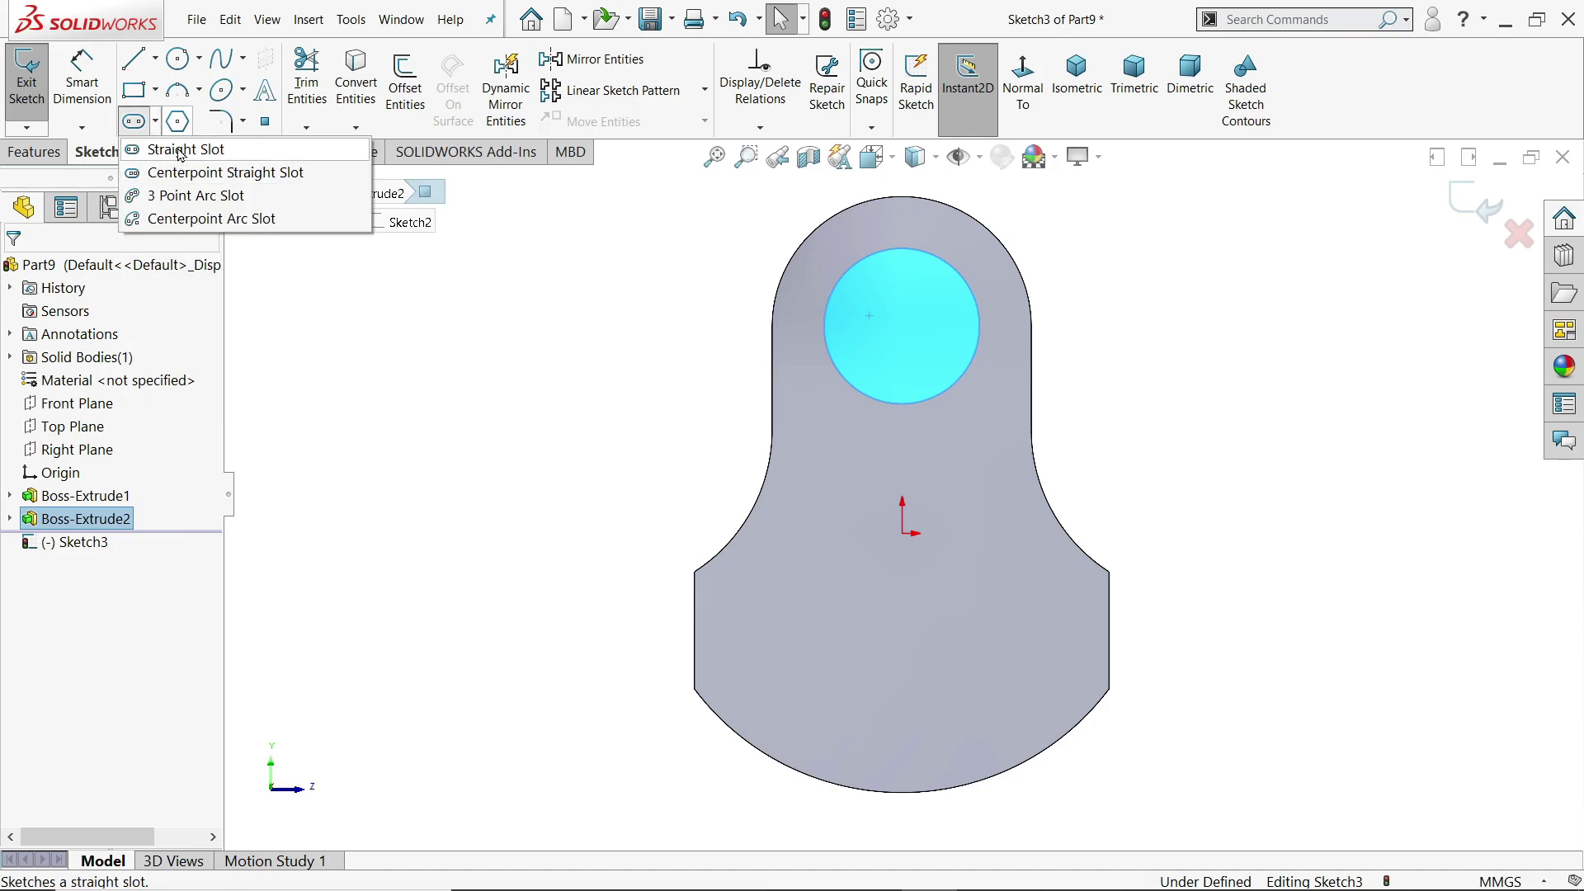
{"action": "left_click", "coordinate": [181, 151]}
{"action": "scroll", "coordinate": [965, 388], "scroll_direction": "down", "scroll_amount": 3}
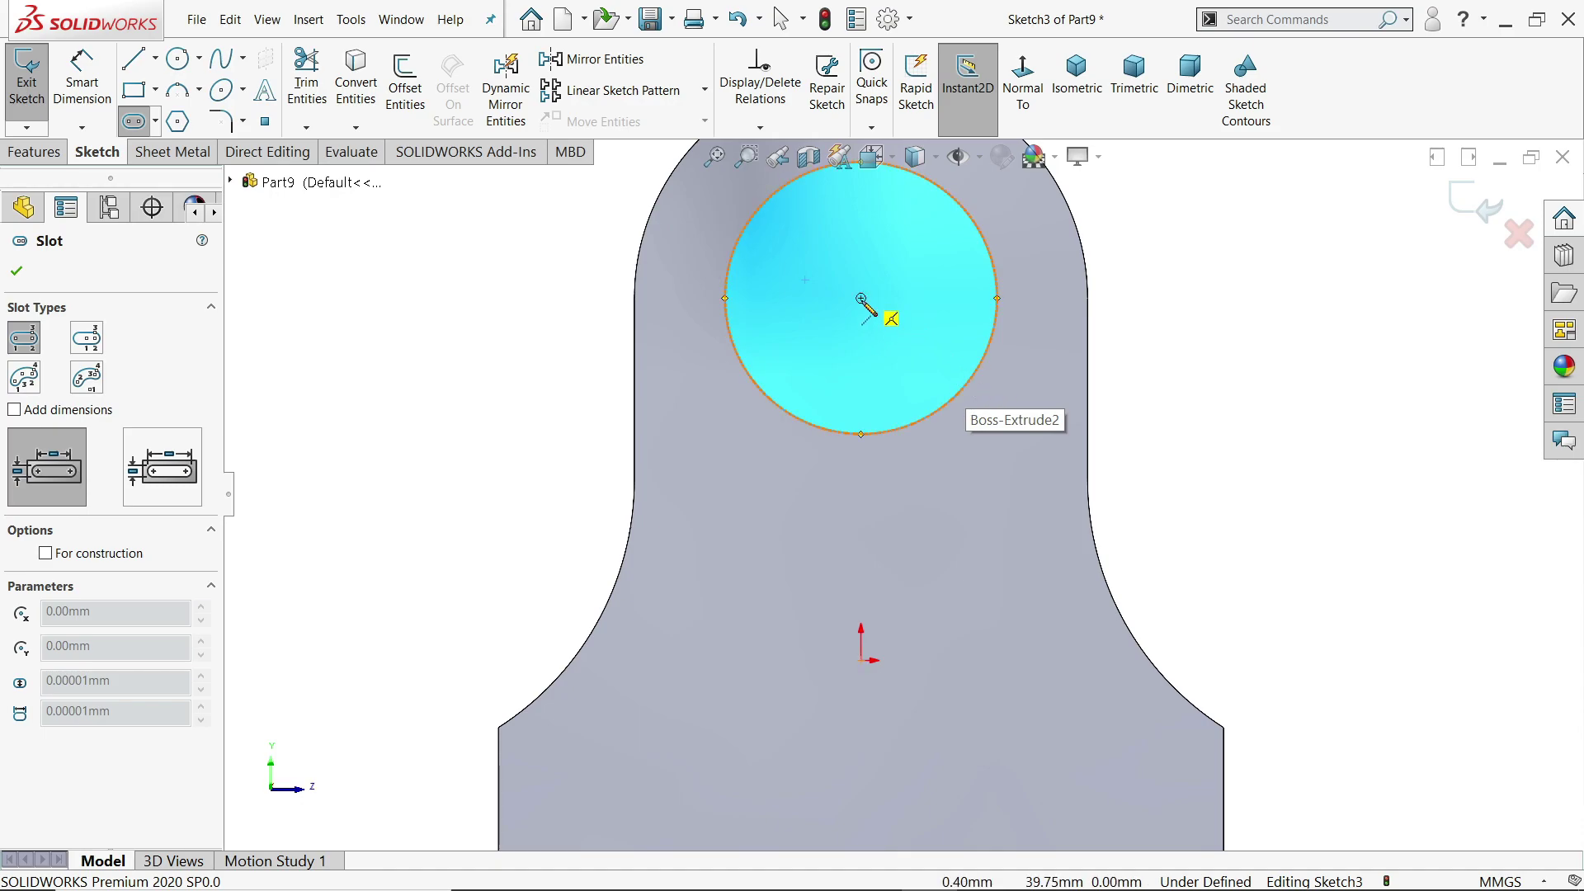
{"action": "left_click", "coordinate": [861, 298]}
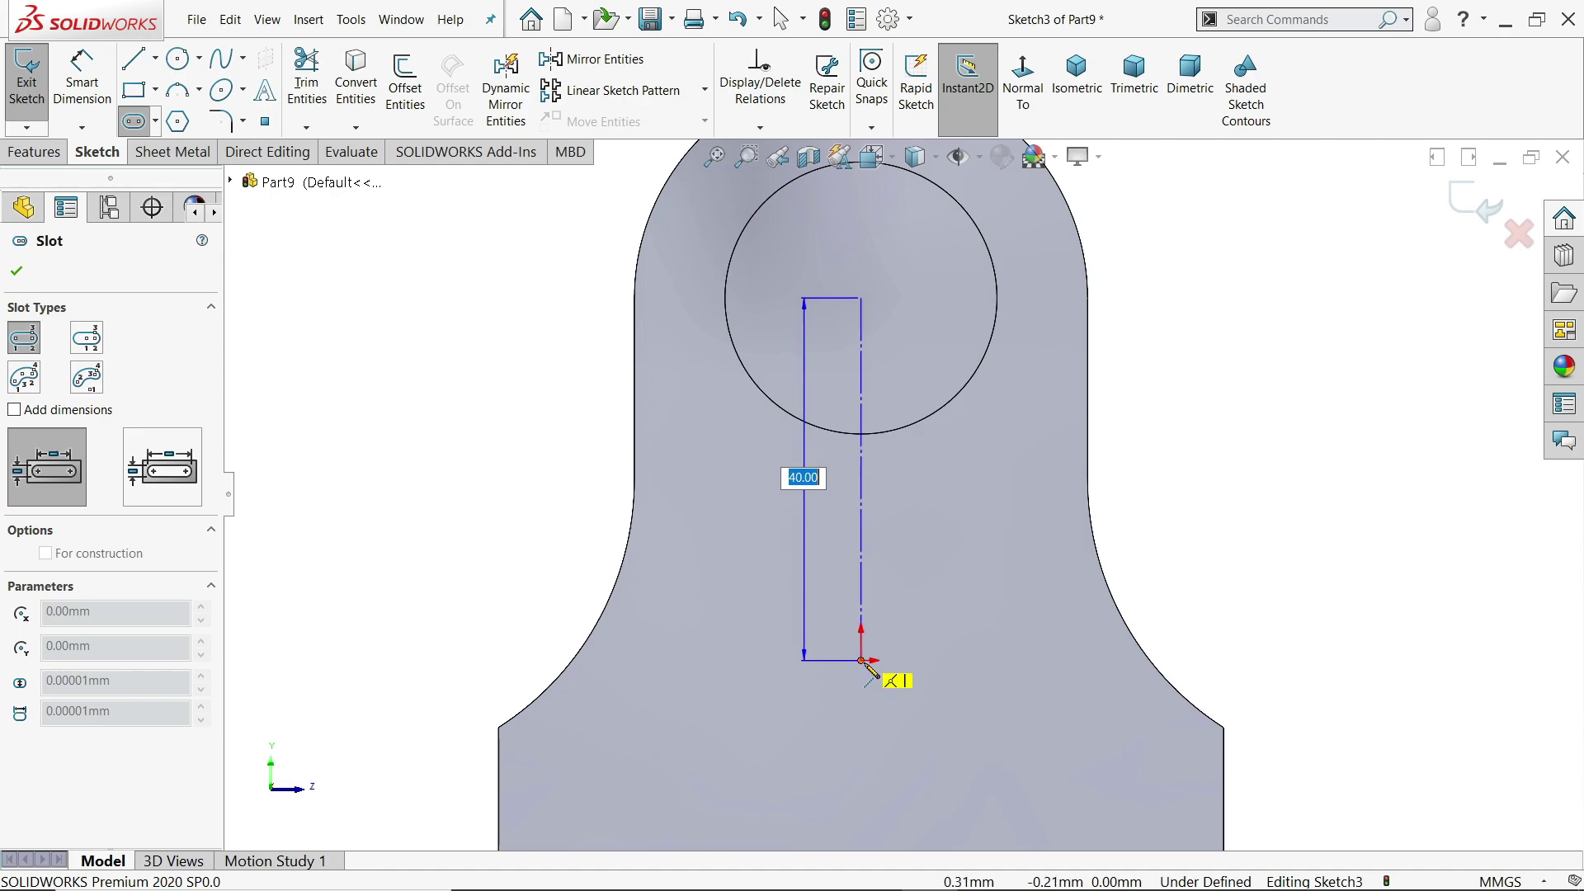
{"action": "left_click", "coordinate": [863, 661]}
{"action": "left_click", "coordinate": [982, 543]}
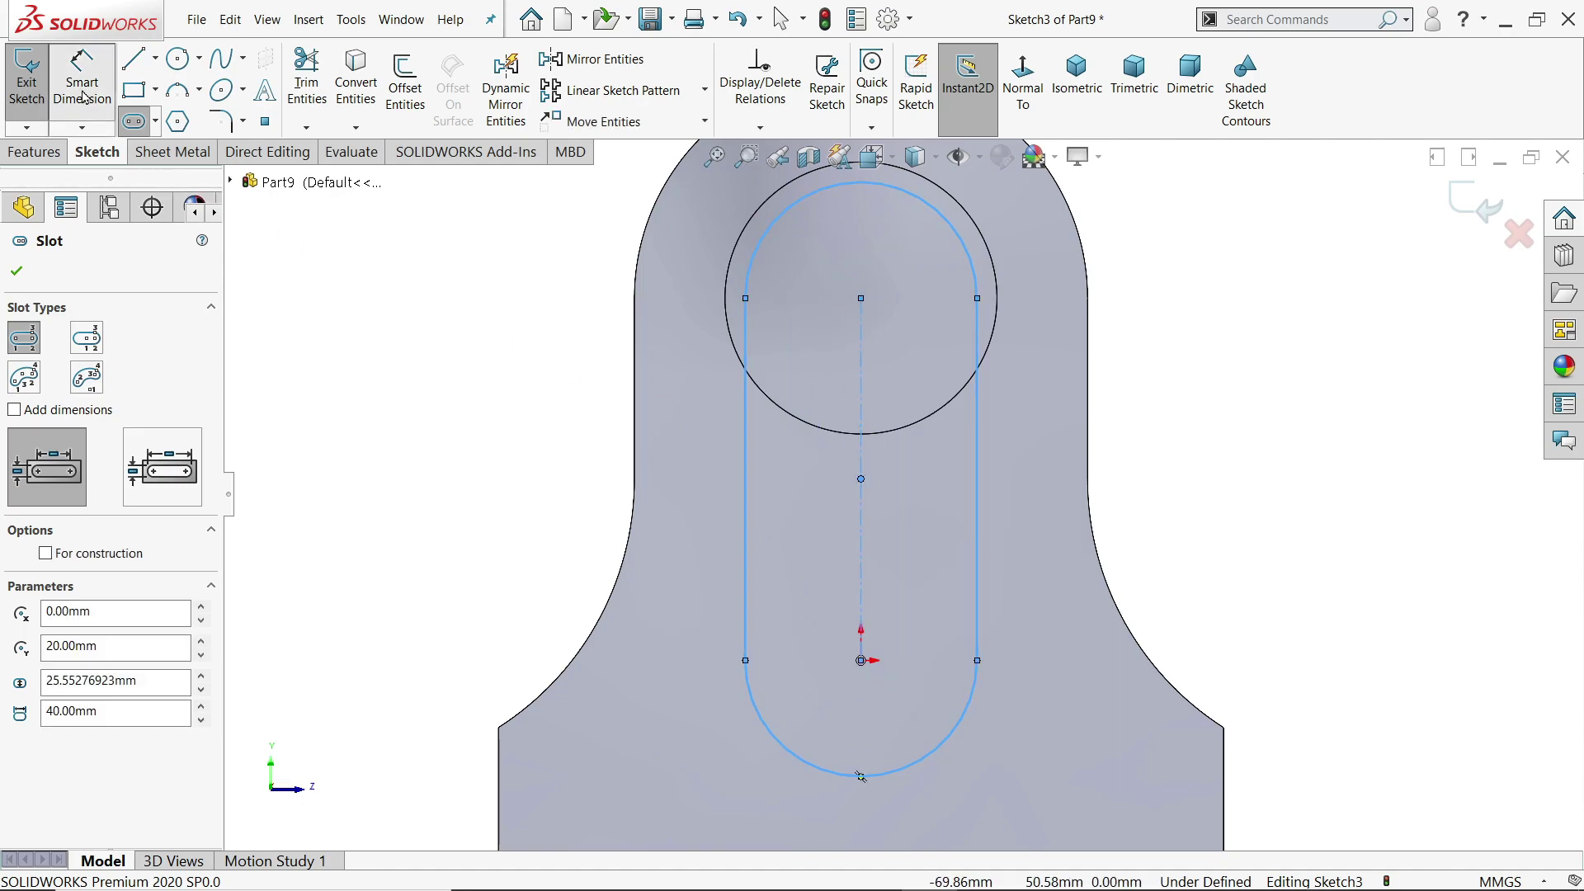
{"action": "key", "text": "Escape"}
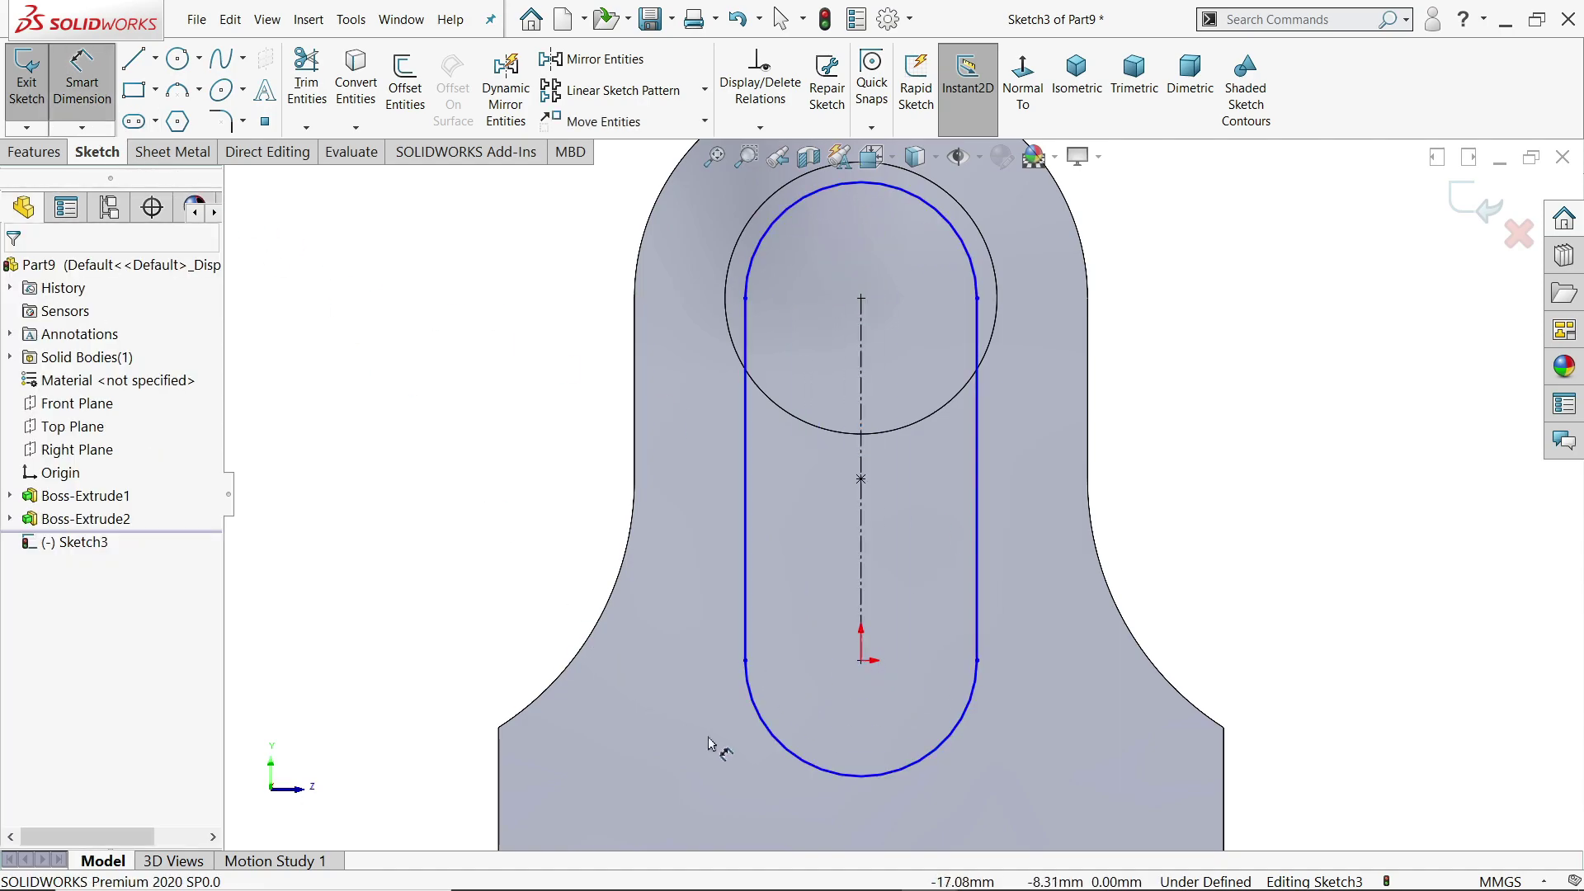
- Dimension the slot width to 40 mm
{"action": "left_click", "coordinate": [746, 662]}
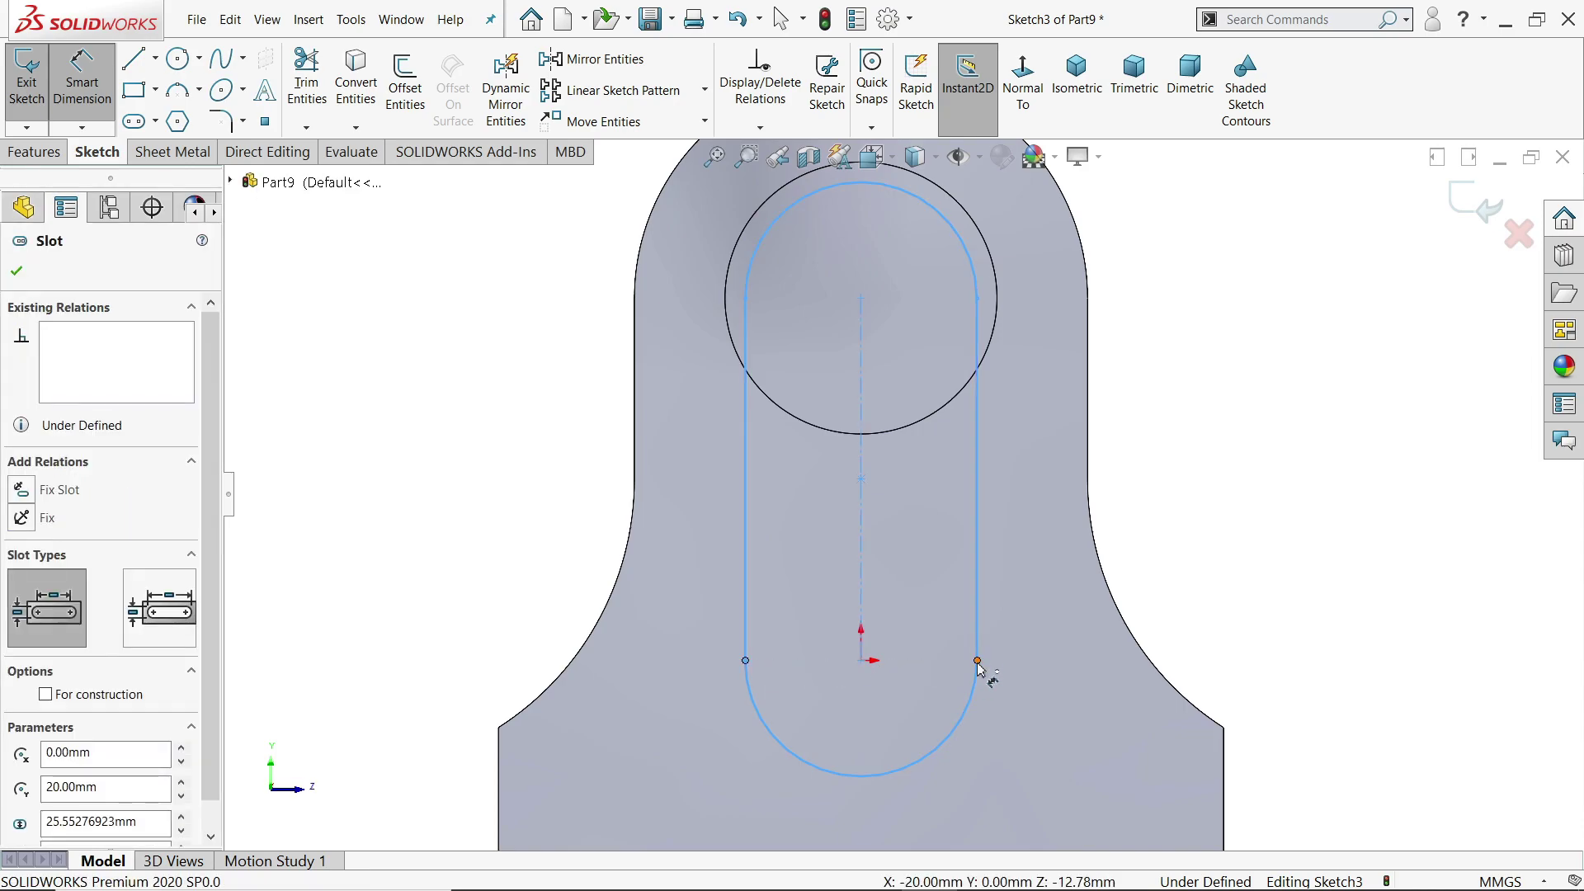
{"action": "left_click", "coordinate": [978, 661]}
{"action": "scroll", "coordinate": [974, 672], "scroll_direction": "up", "scroll_amount": 3}
{"action": "left_click", "coordinate": [880, 699]}
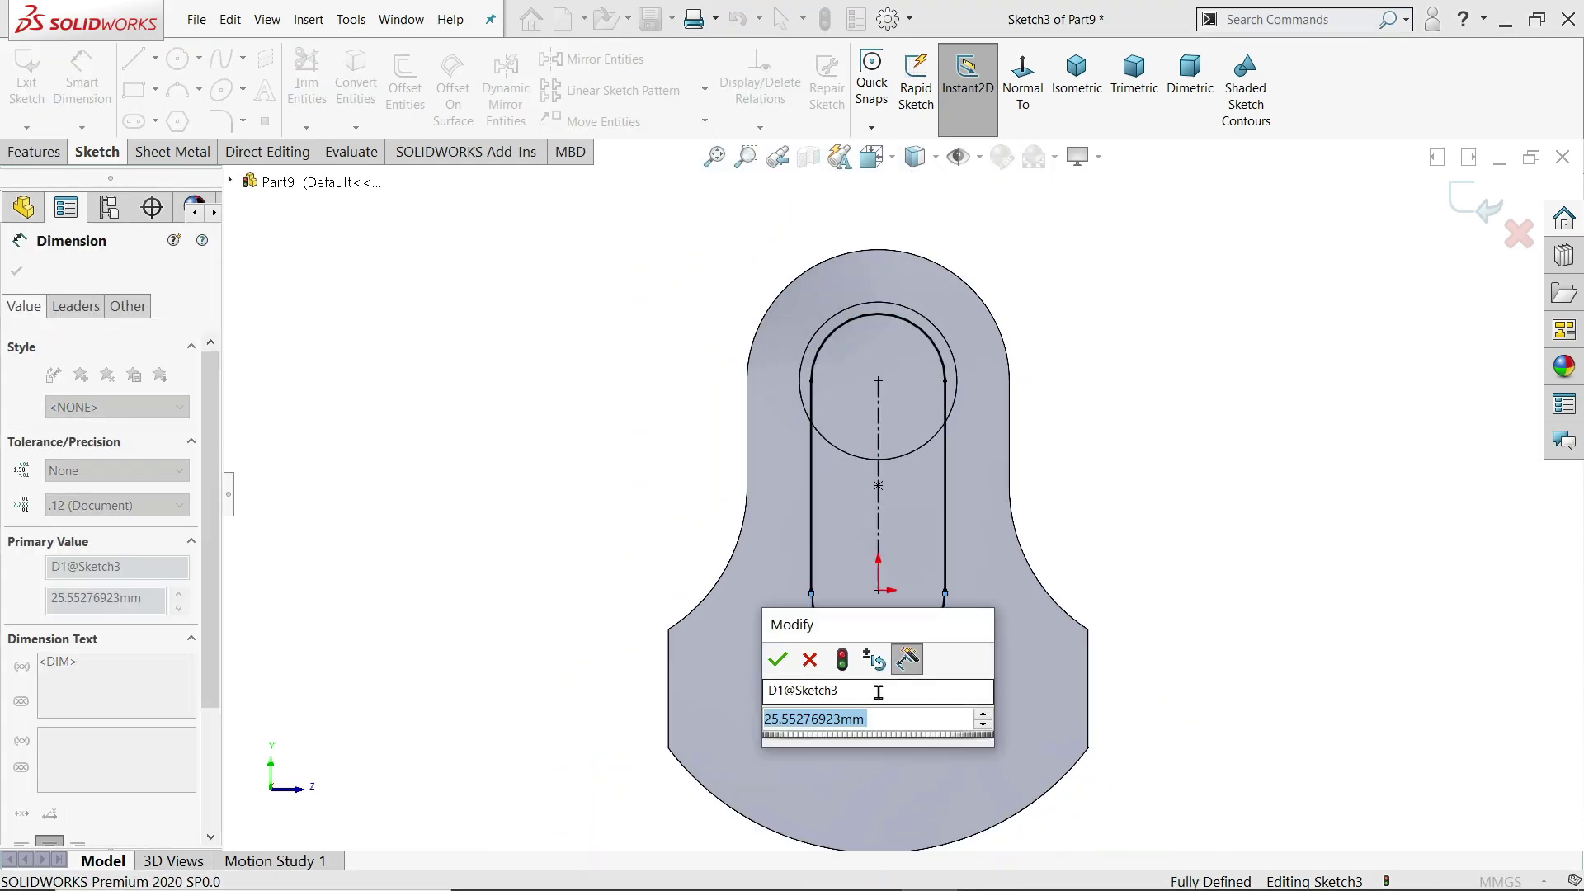
{"action": "type", "text": "40"}
{"action": "key", "text": "Return"}
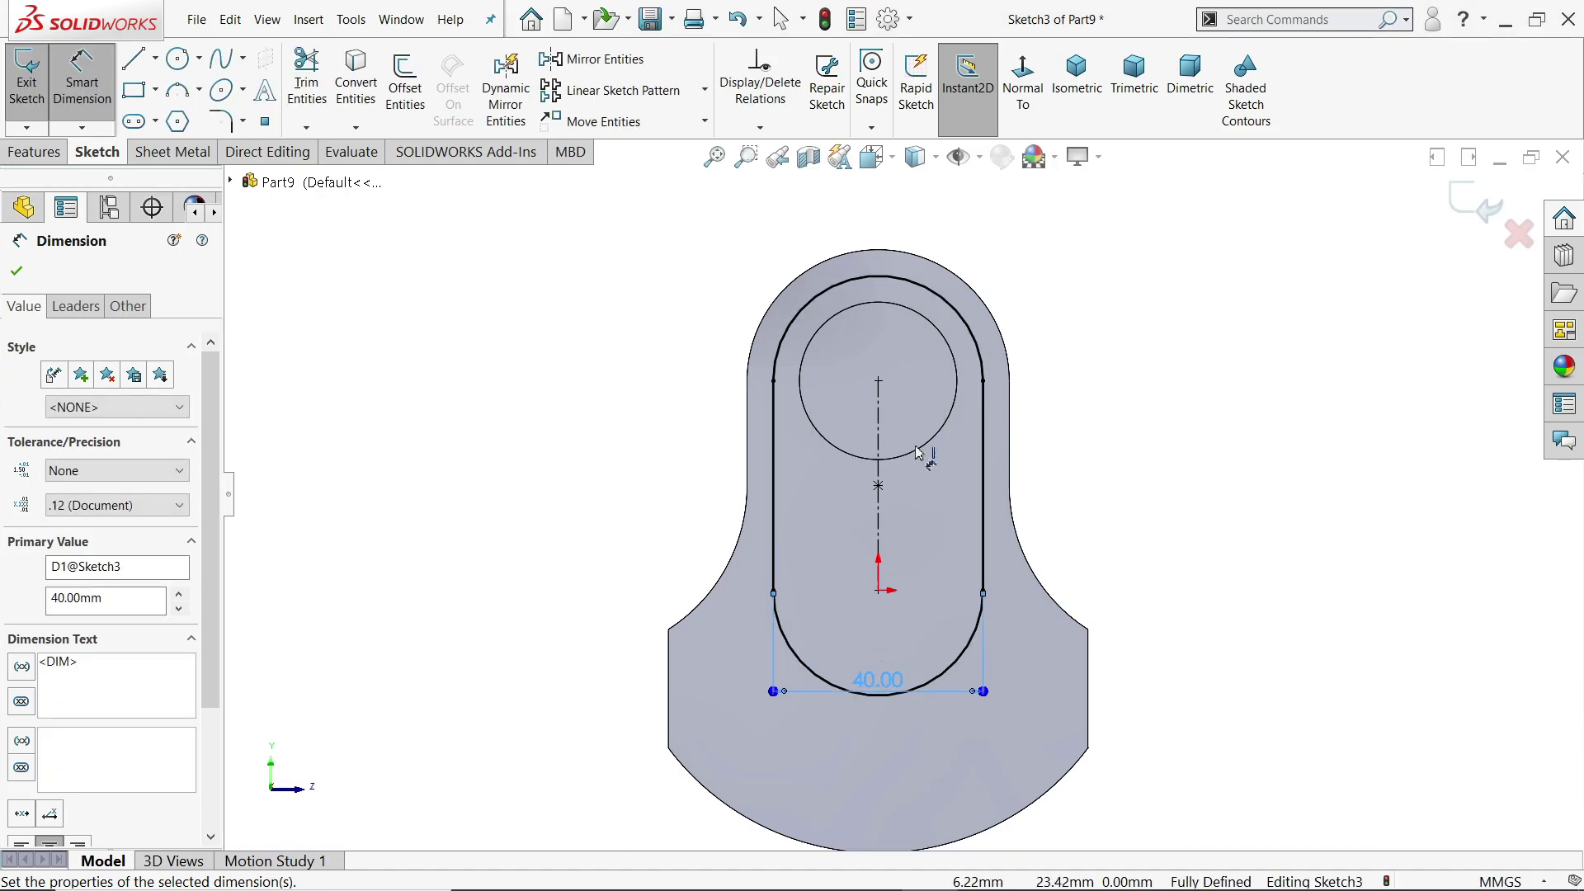
{"action": "scroll", "coordinate": [918, 450], "scroll_direction": "down", "scroll_amount": 2}
- Draw a 40 mm circle centred on the origin at the slot's lower end
{"action": "left_click", "coordinate": [177, 58]}
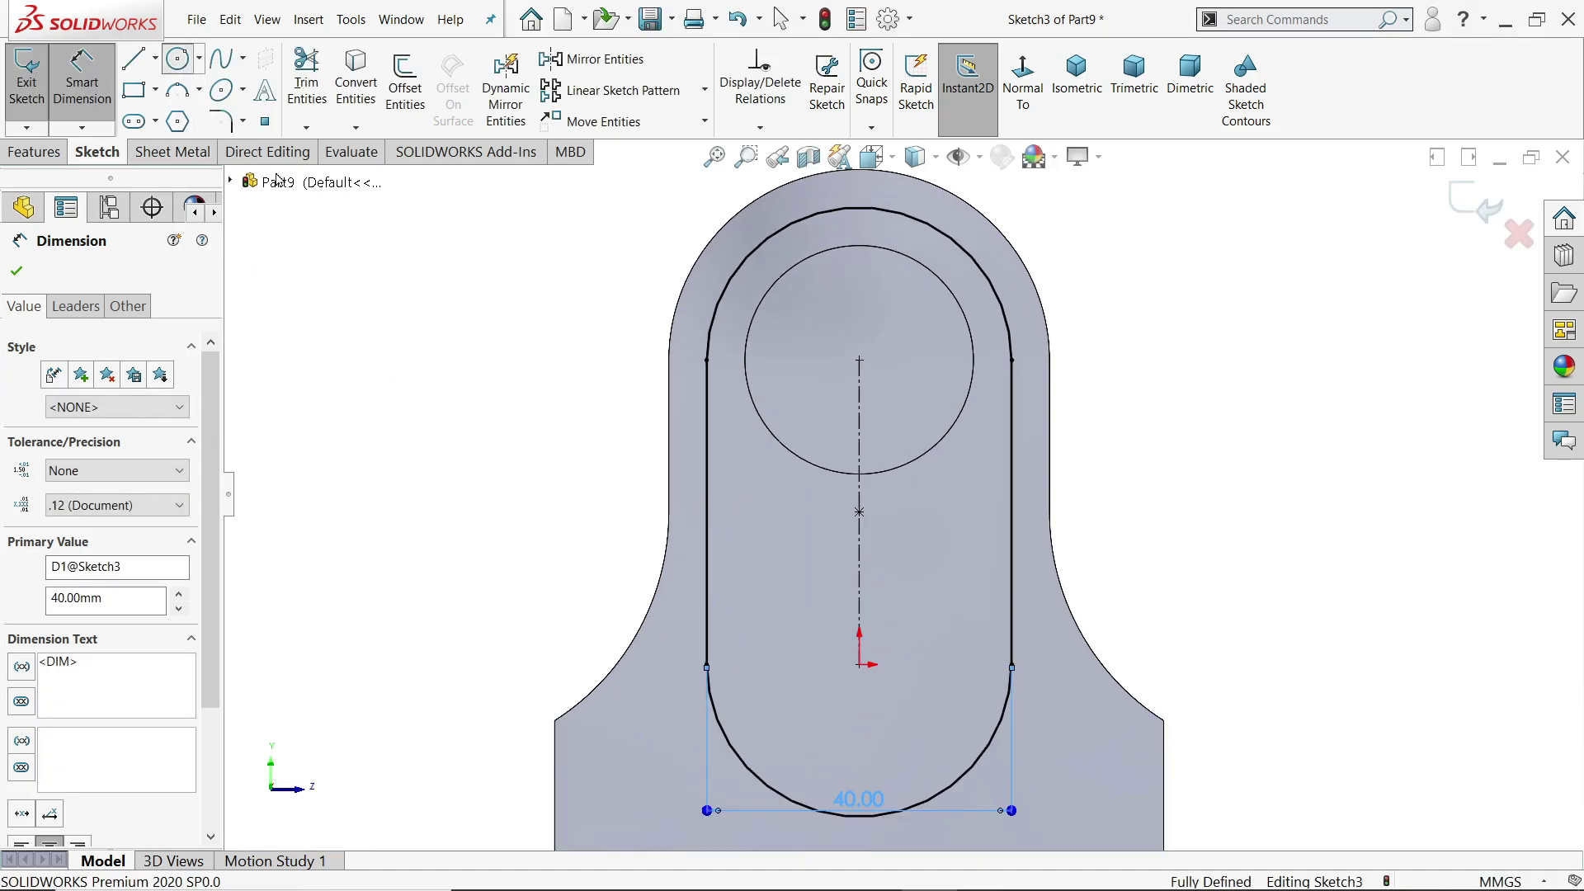
{"action": "left_click", "coordinate": [859, 664]}
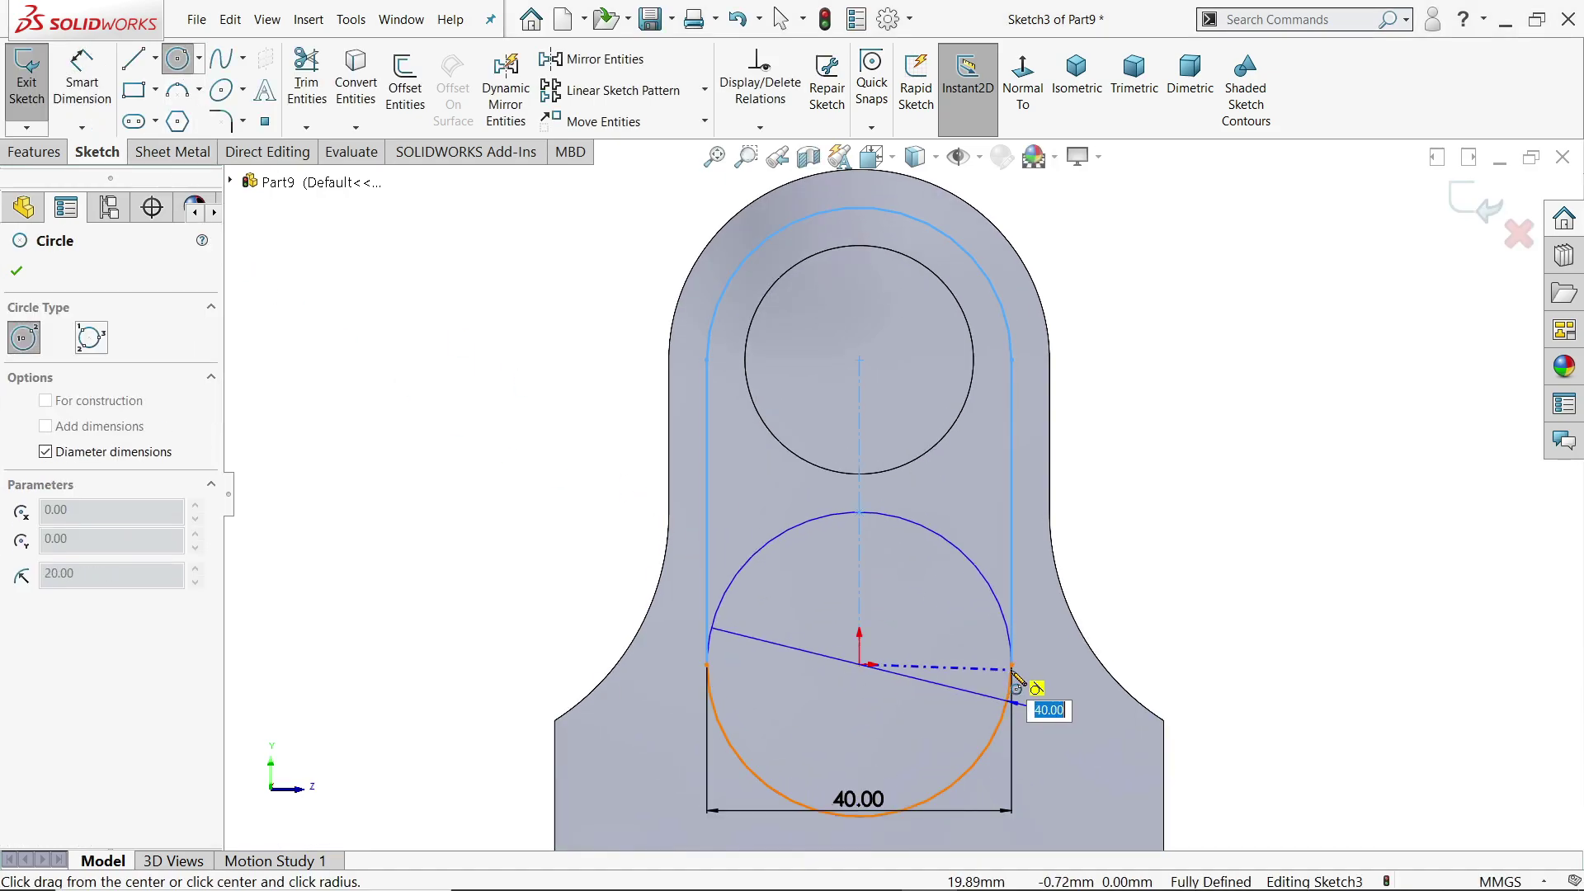
{"action": "left_click", "coordinate": [1024, 687]}
{"action": "right_click", "coordinate": [1184, 481]}
{"action": "left_click", "coordinate": [1235, 486]}
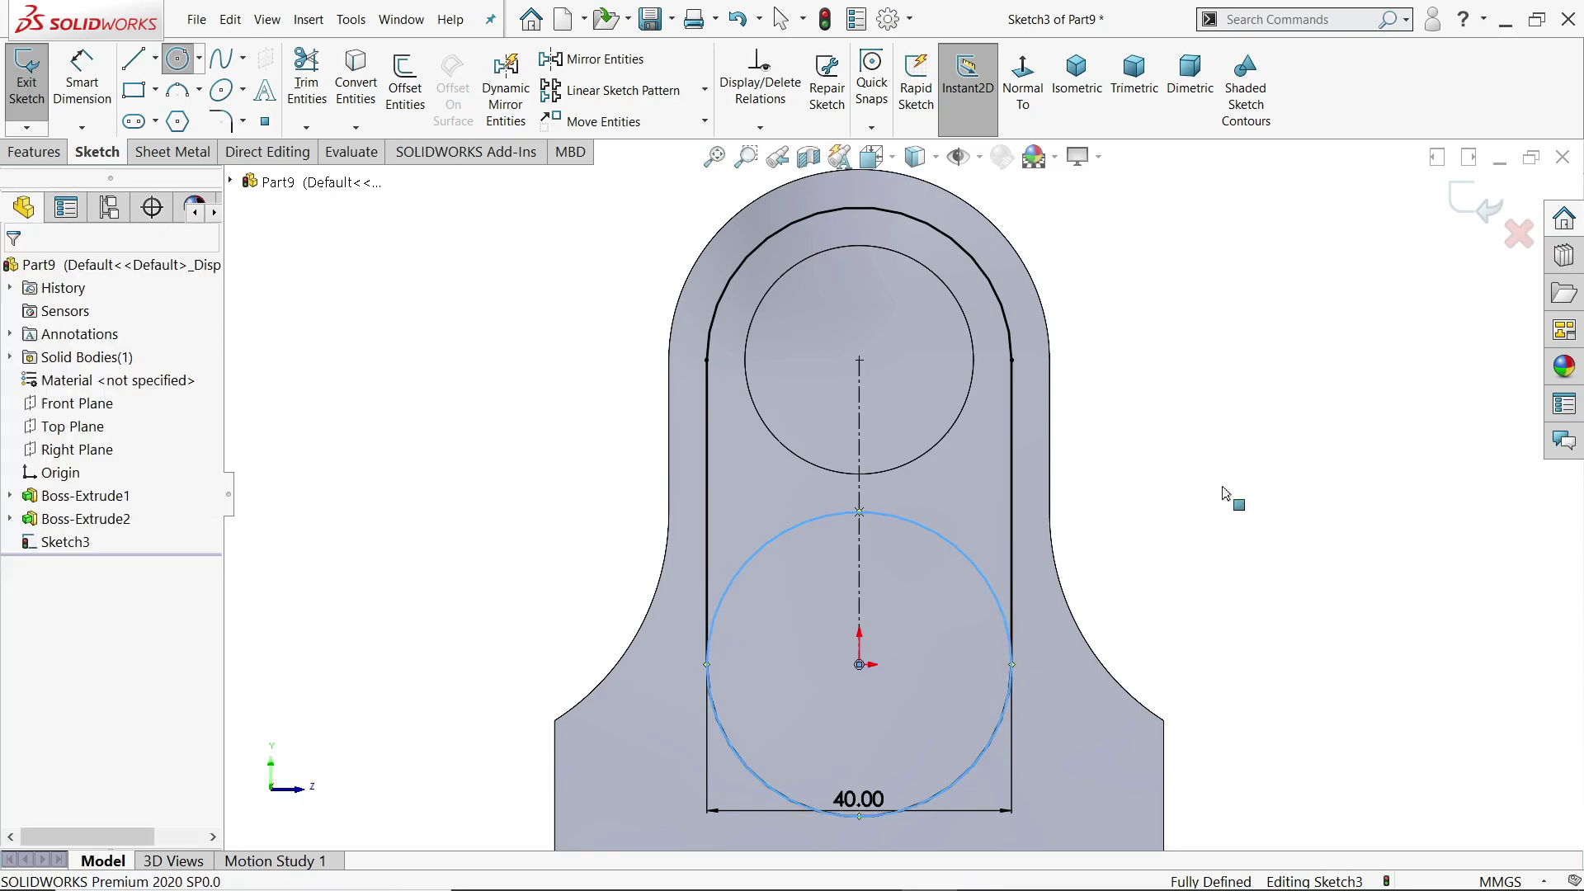
- Select Sketch3's slot region and both circle regions for a boss extrusion
{"action": "left_click", "coordinate": [1114, 552]}
{"action": "scroll", "coordinate": [1159, 481], "scroll_direction": "up", "scroll_amount": 3}
{"action": "middle_click_drag", "start_coordinate": [1159, 482], "coordinate": [1086, 530]}
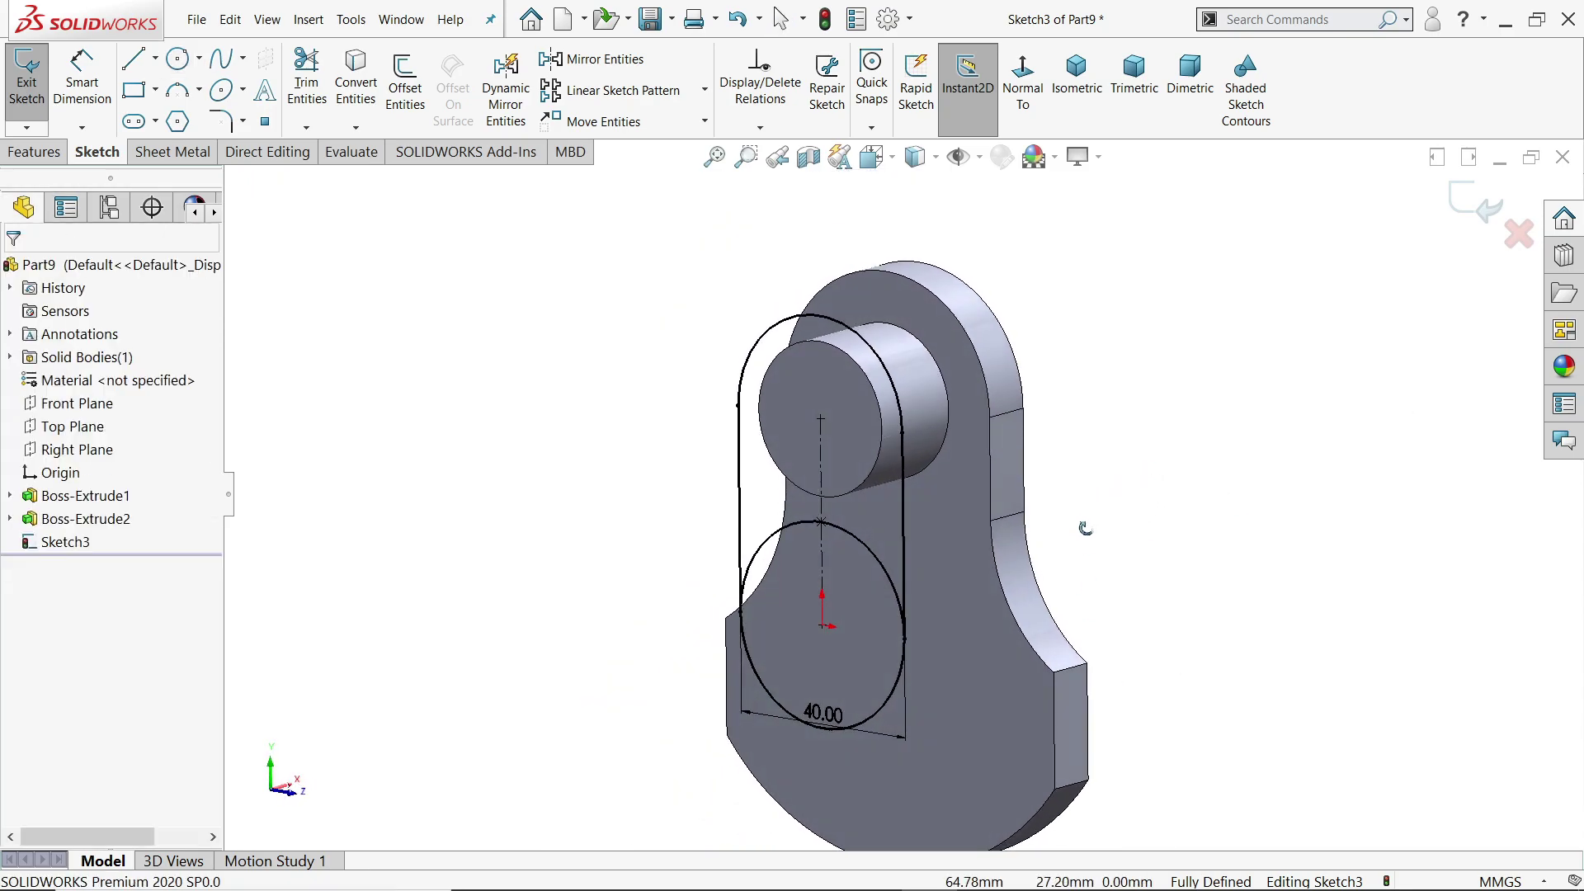
{"action": "scroll", "coordinate": [911, 612], "scroll_direction": "down", "scroll_amount": 5}
{"action": "scroll", "coordinate": [911, 613], "scroll_direction": "up", "scroll_amount": 3}
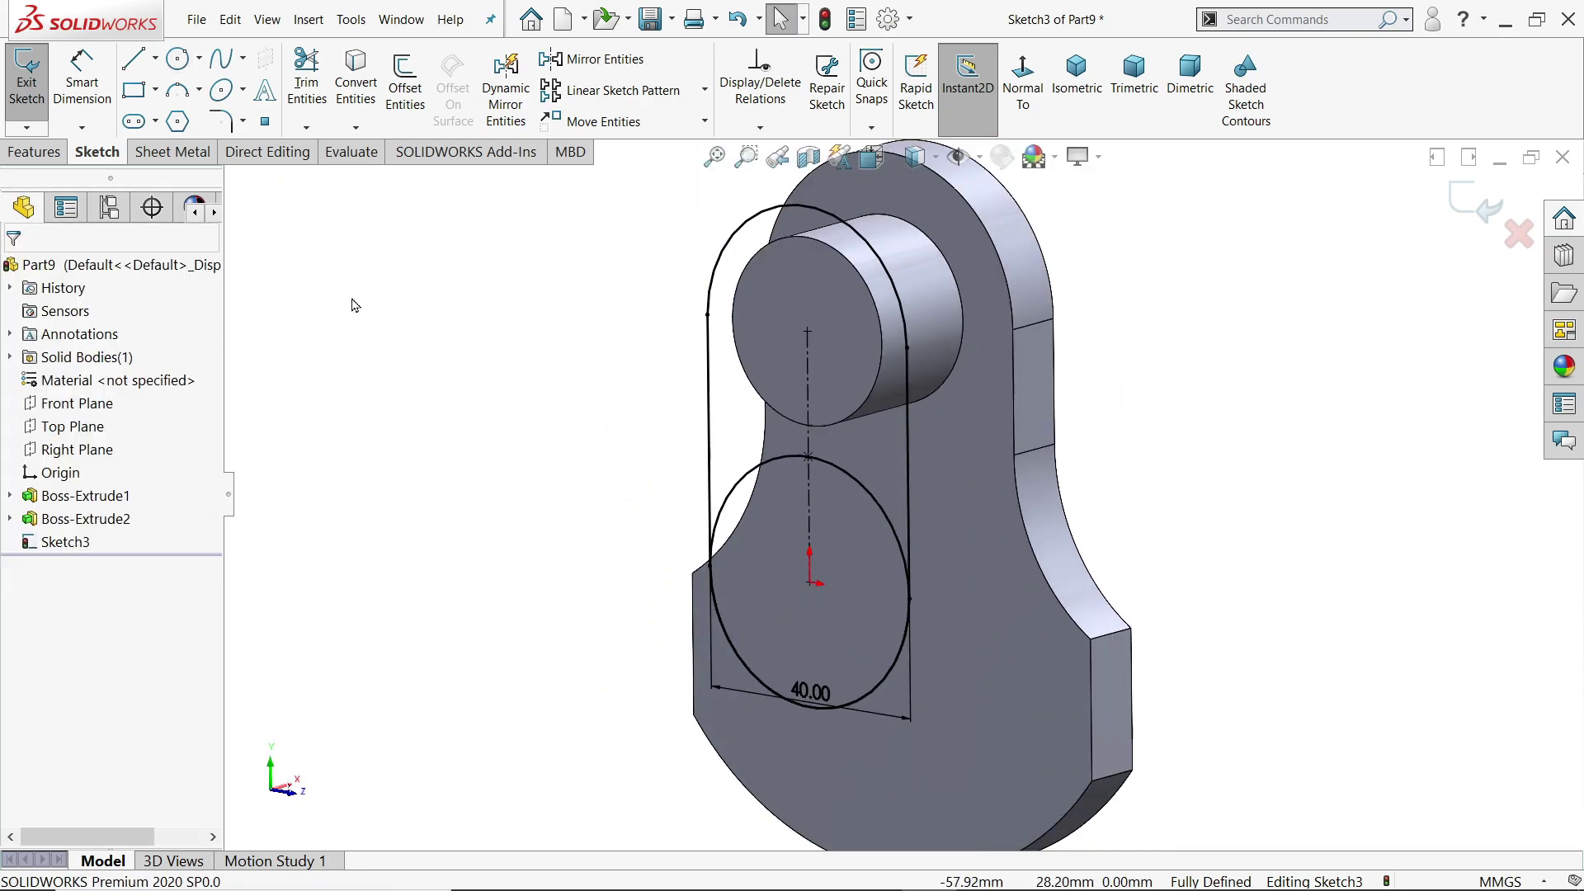
{"action": "left_click", "coordinate": [34, 152]}
{"action": "left_click", "coordinate": [37, 91]}
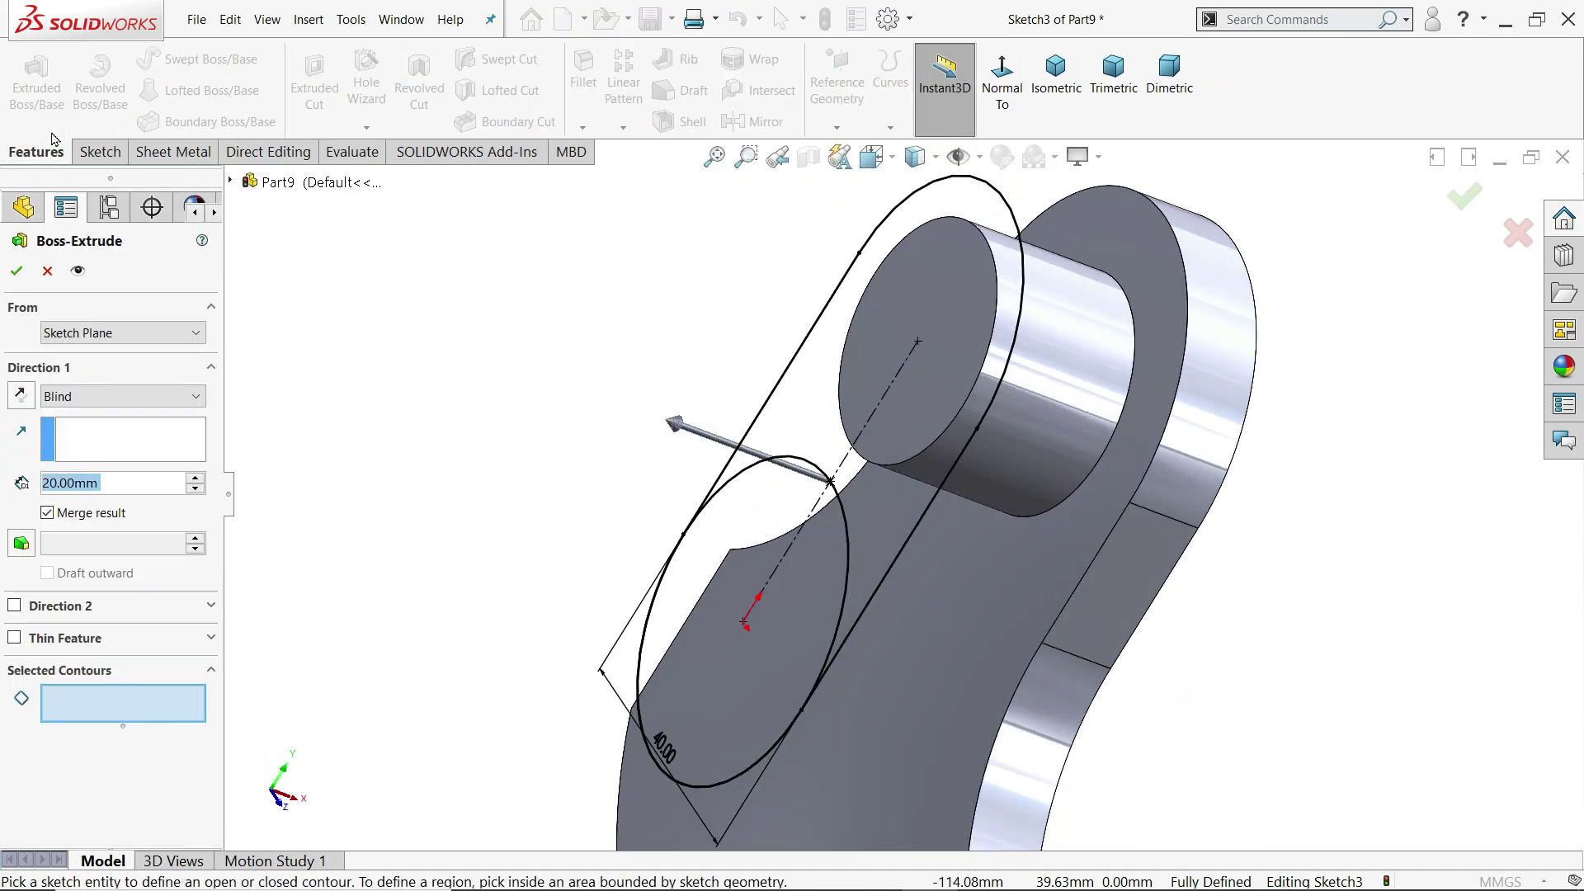
{"action": "left_click", "coordinate": [798, 435]}
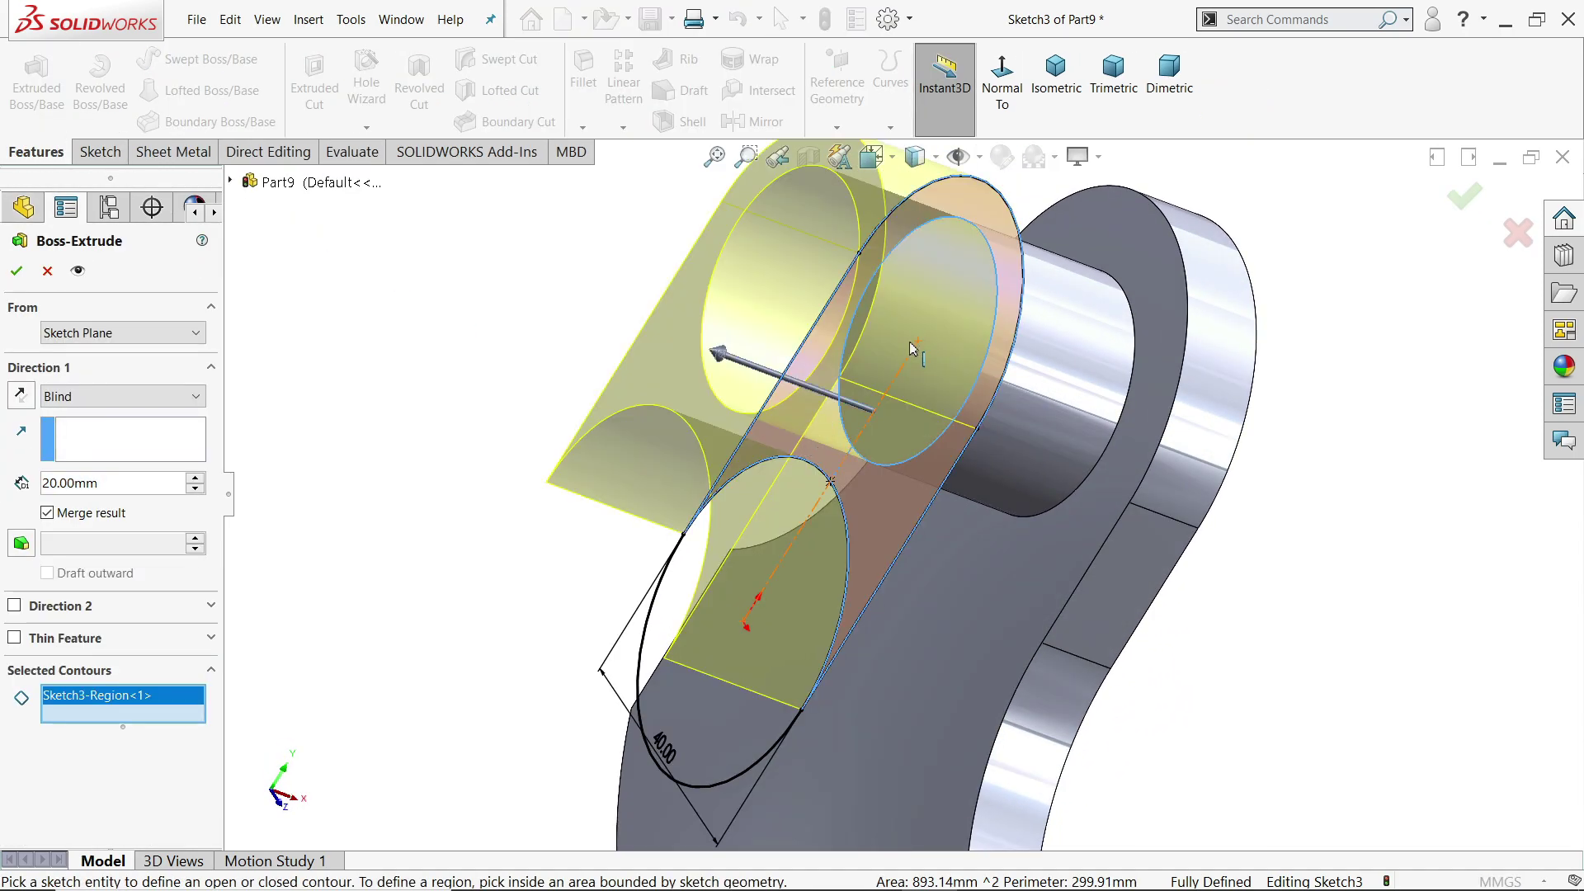
{"action": "left_click", "coordinate": [941, 347]}
{"action": "left_click", "coordinate": [669, 725]}
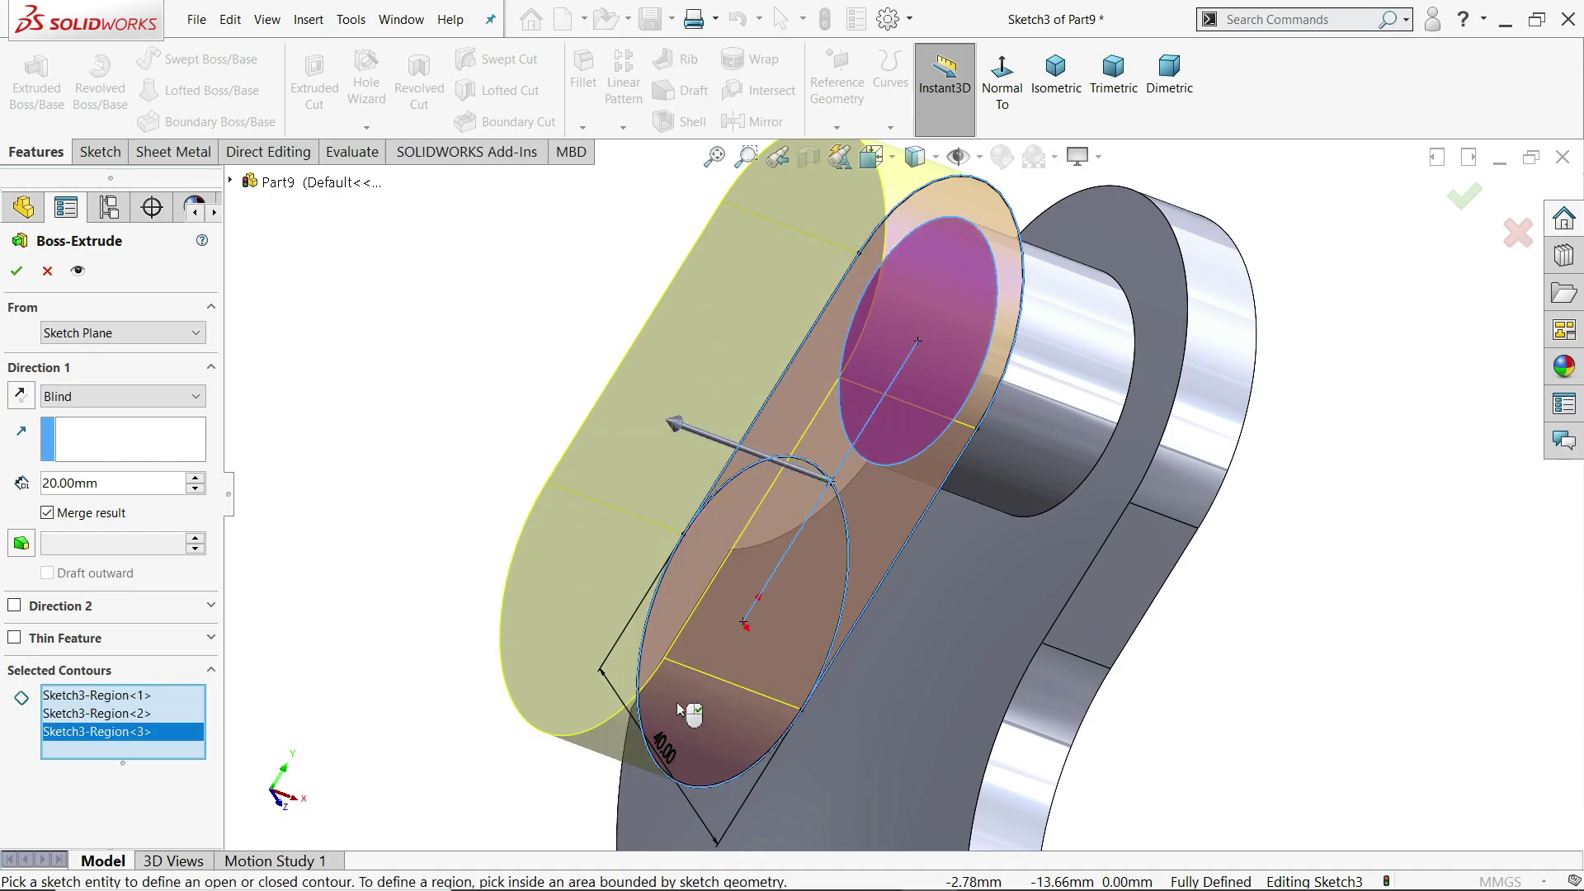
- Extrude the regions 10 mm into the crank web, then select Sketch3 for reuse
{"action": "double_click", "coordinate": [108, 485]}
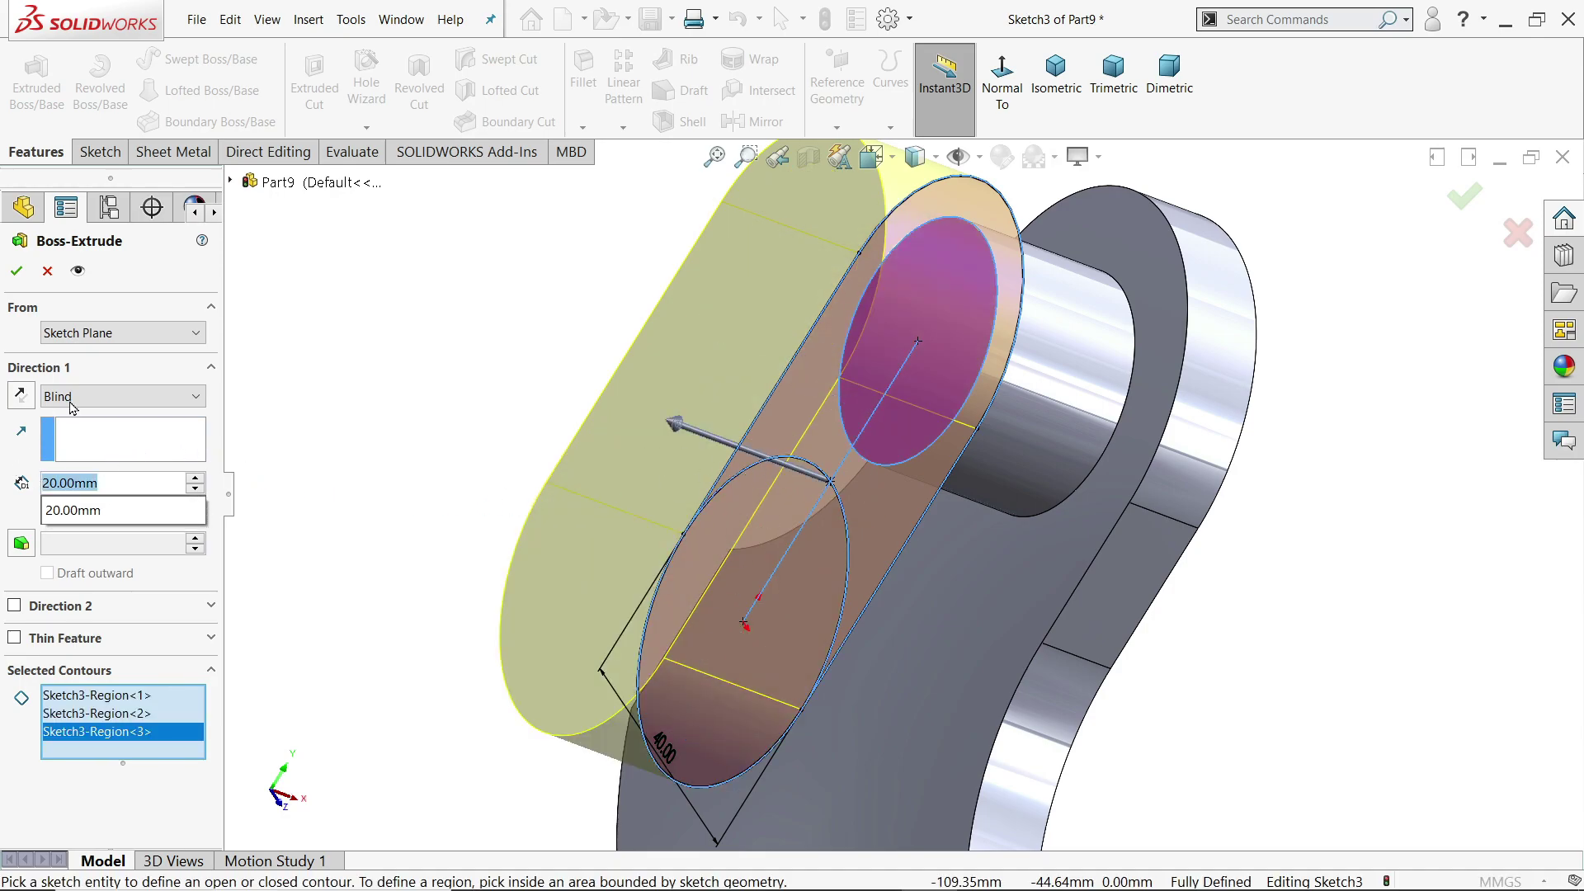
{"action": "type", "text": "10"}
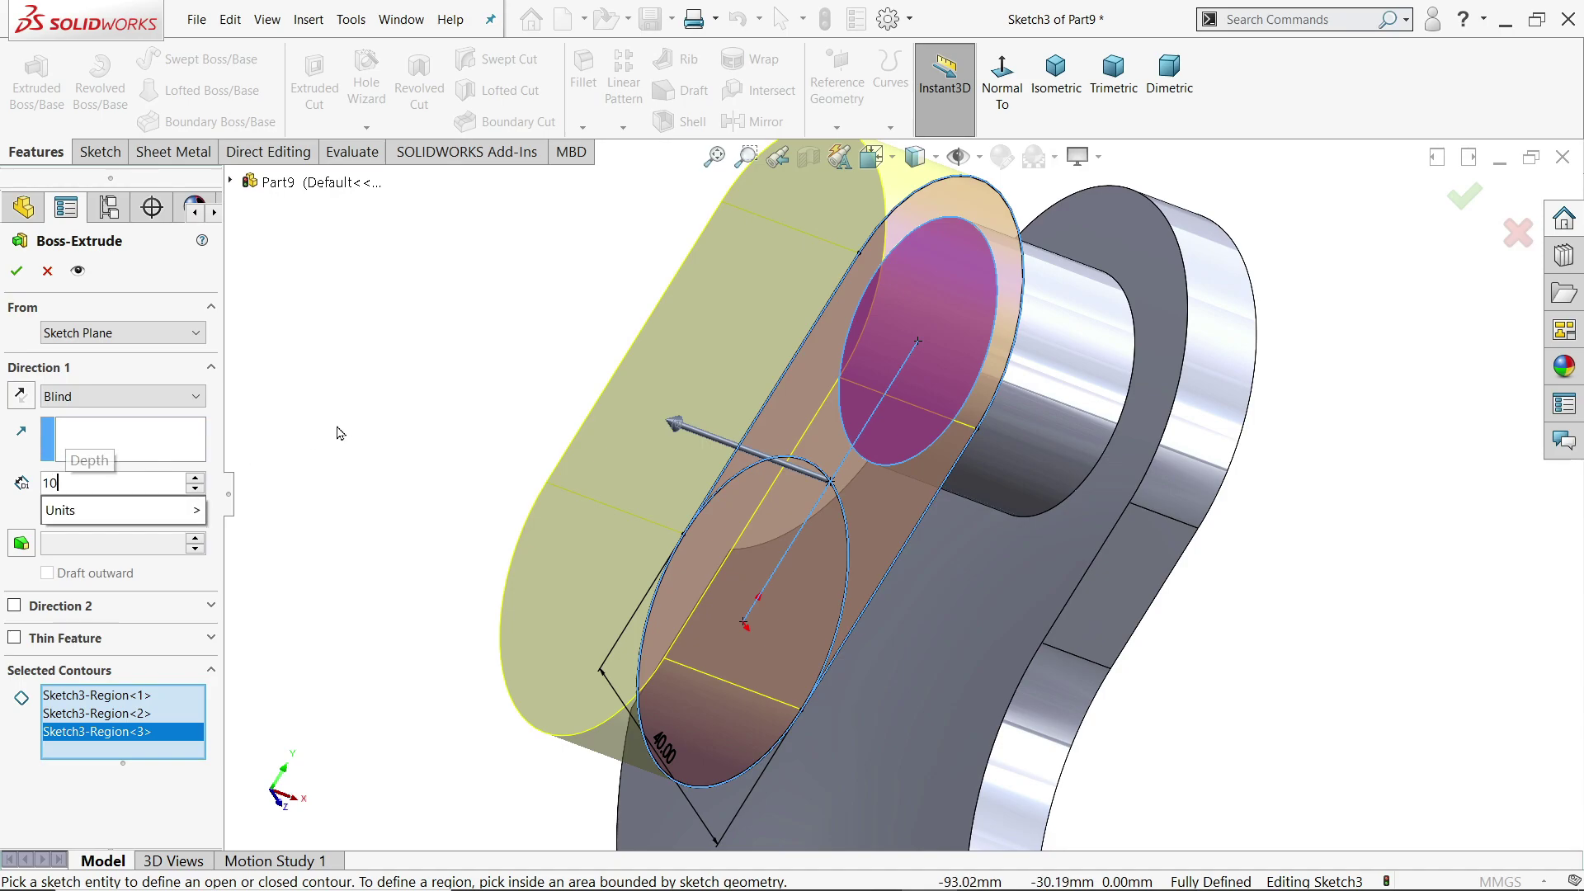
{"action": "key", "text": "Return"}
{"action": "middle_click_drag", "start_coordinate": [371, 443], "coordinate": [379, 363]}
{"action": "left_click", "coordinate": [16, 273]}
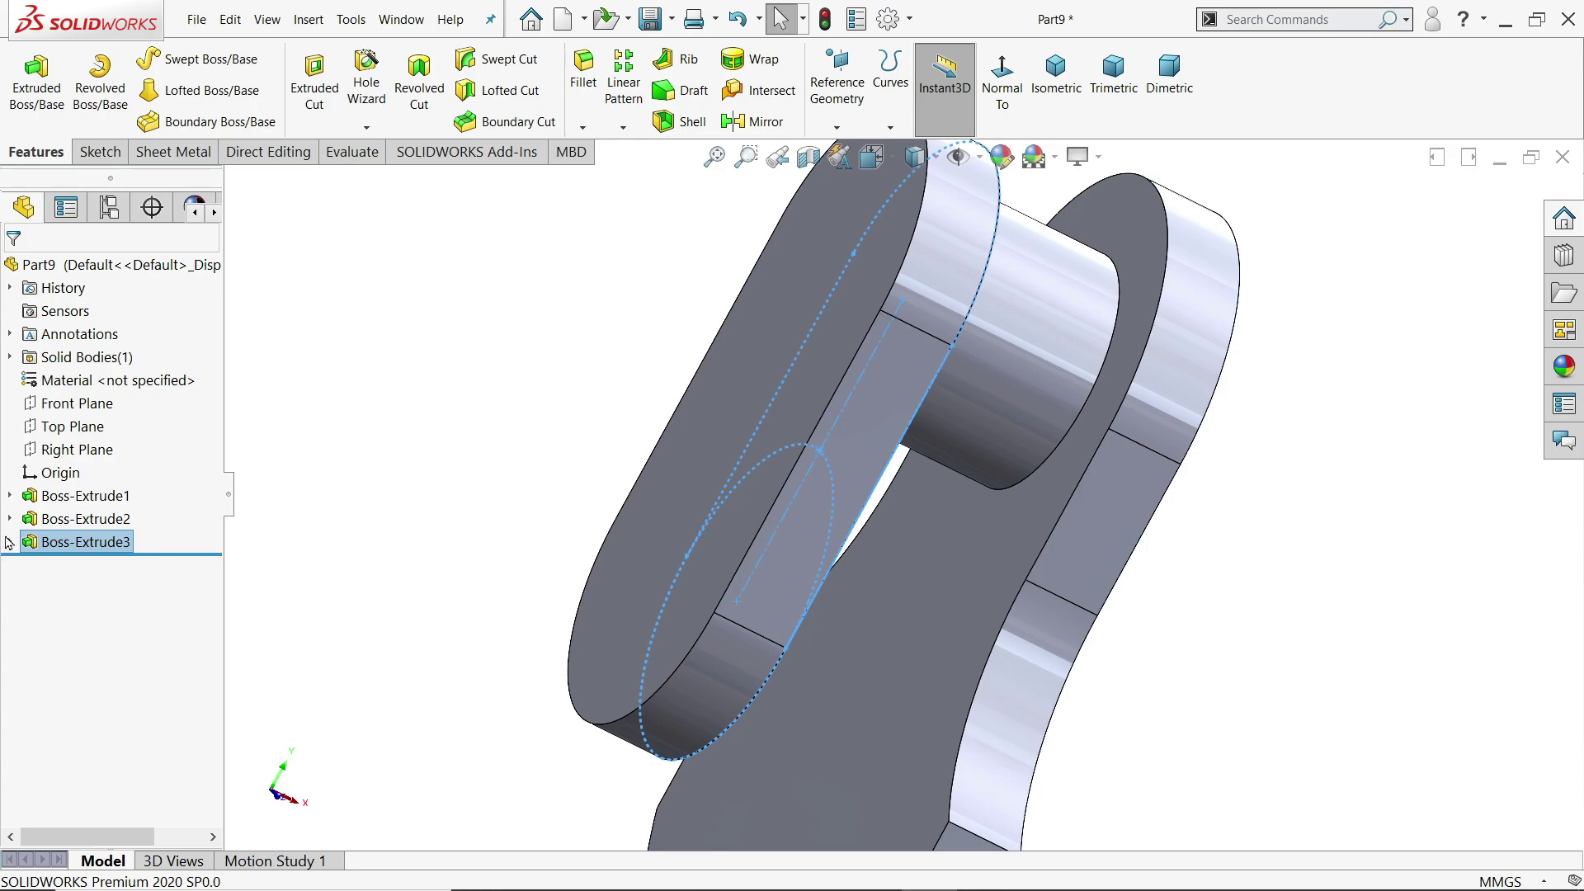
{"action": "left_click", "coordinate": [9, 542]}
{"action": "left_click", "coordinate": [82, 565]}
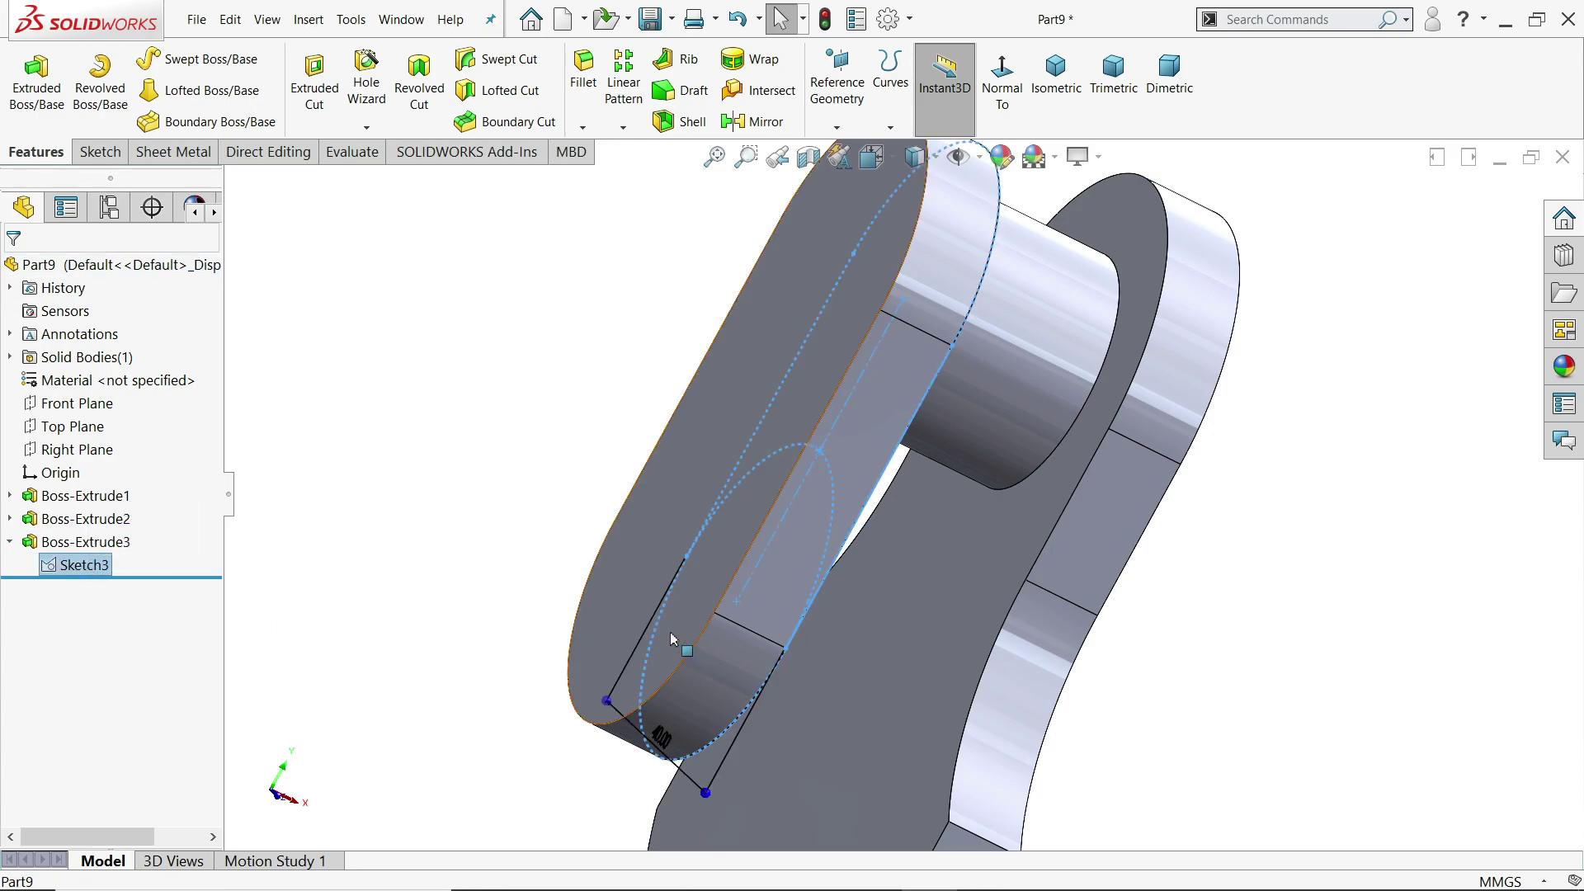
- Extrude Sketch3's lower circle region 40 mm into the main shaft cylinder (Boss-Extrude4)
{"action": "left_click", "coordinate": [37, 83]}
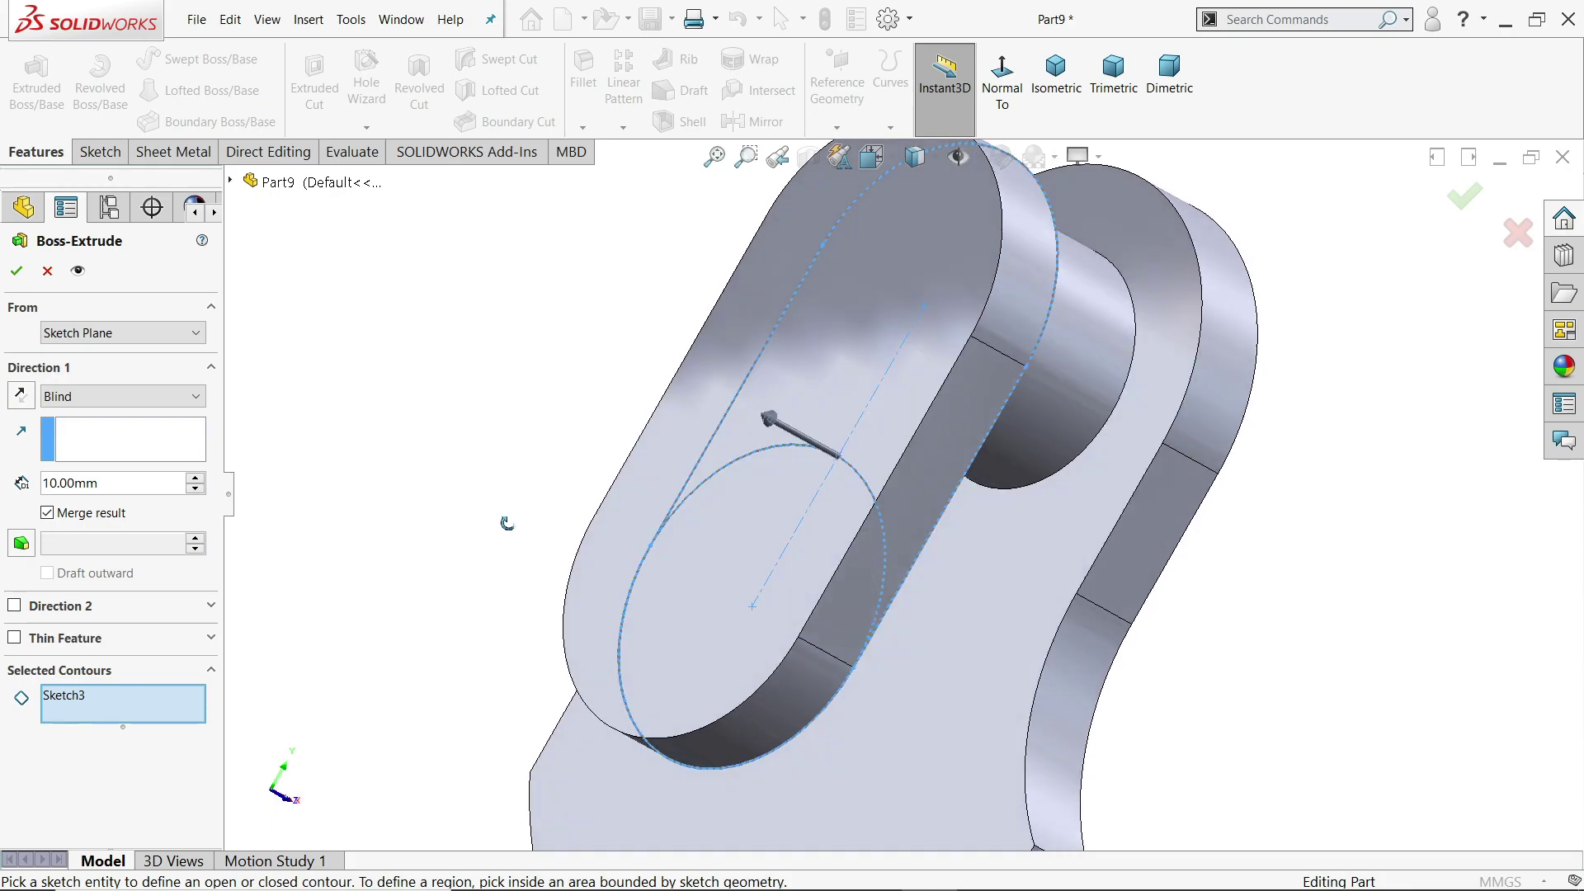
{"action": "left_click", "coordinate": [703, 636]}
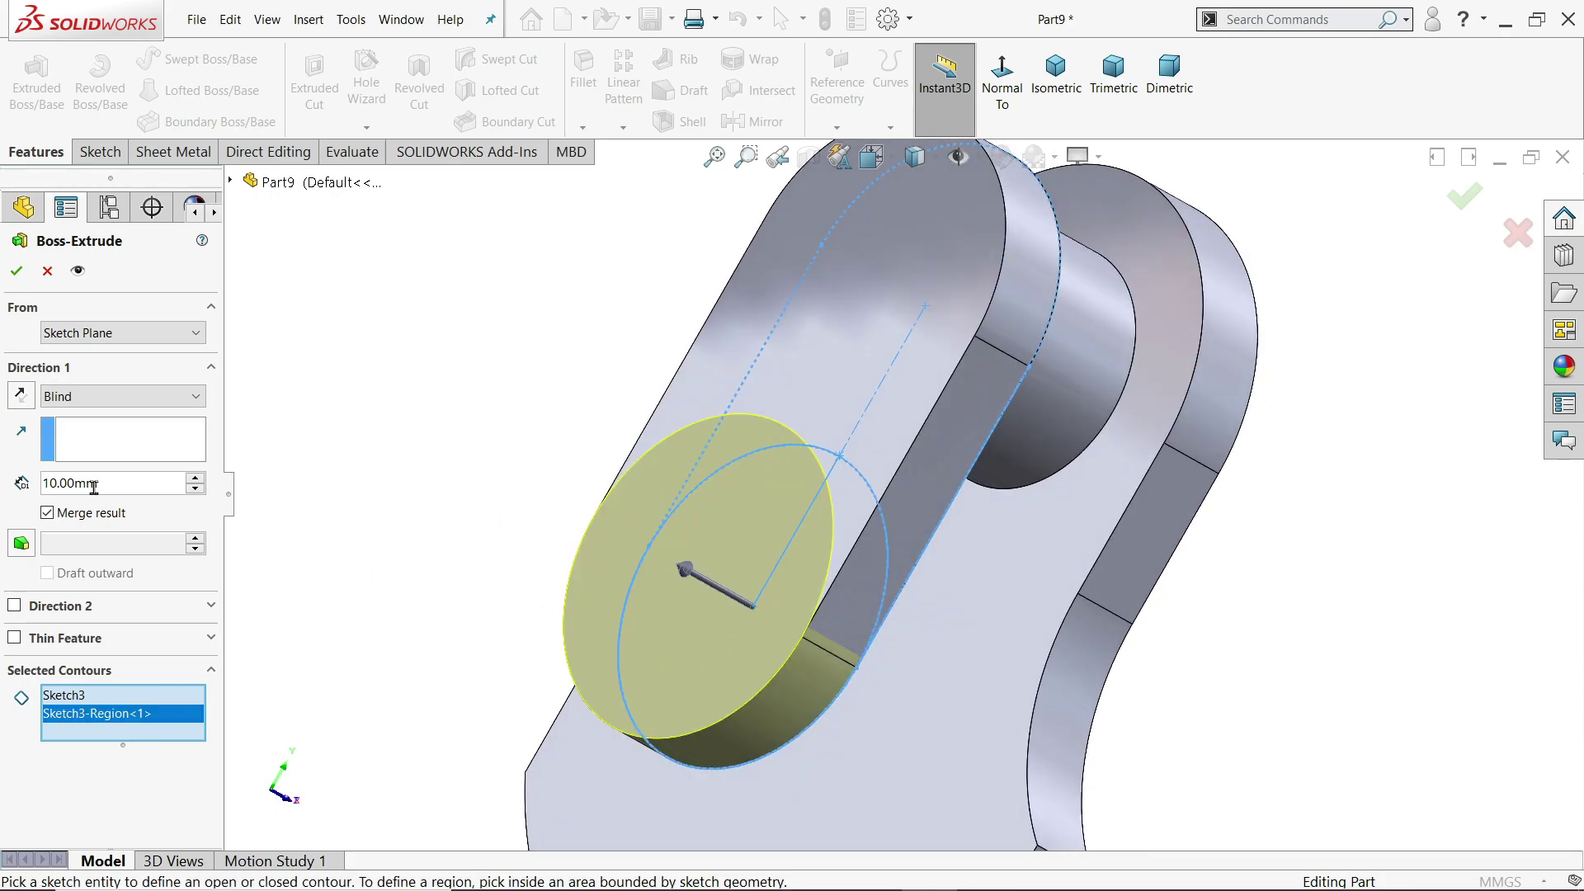
{"action": "left_click_drag", "start_coordinate": [94, 487], "coordinate": [52, 472]}
{"action": "type", "text": "40"}
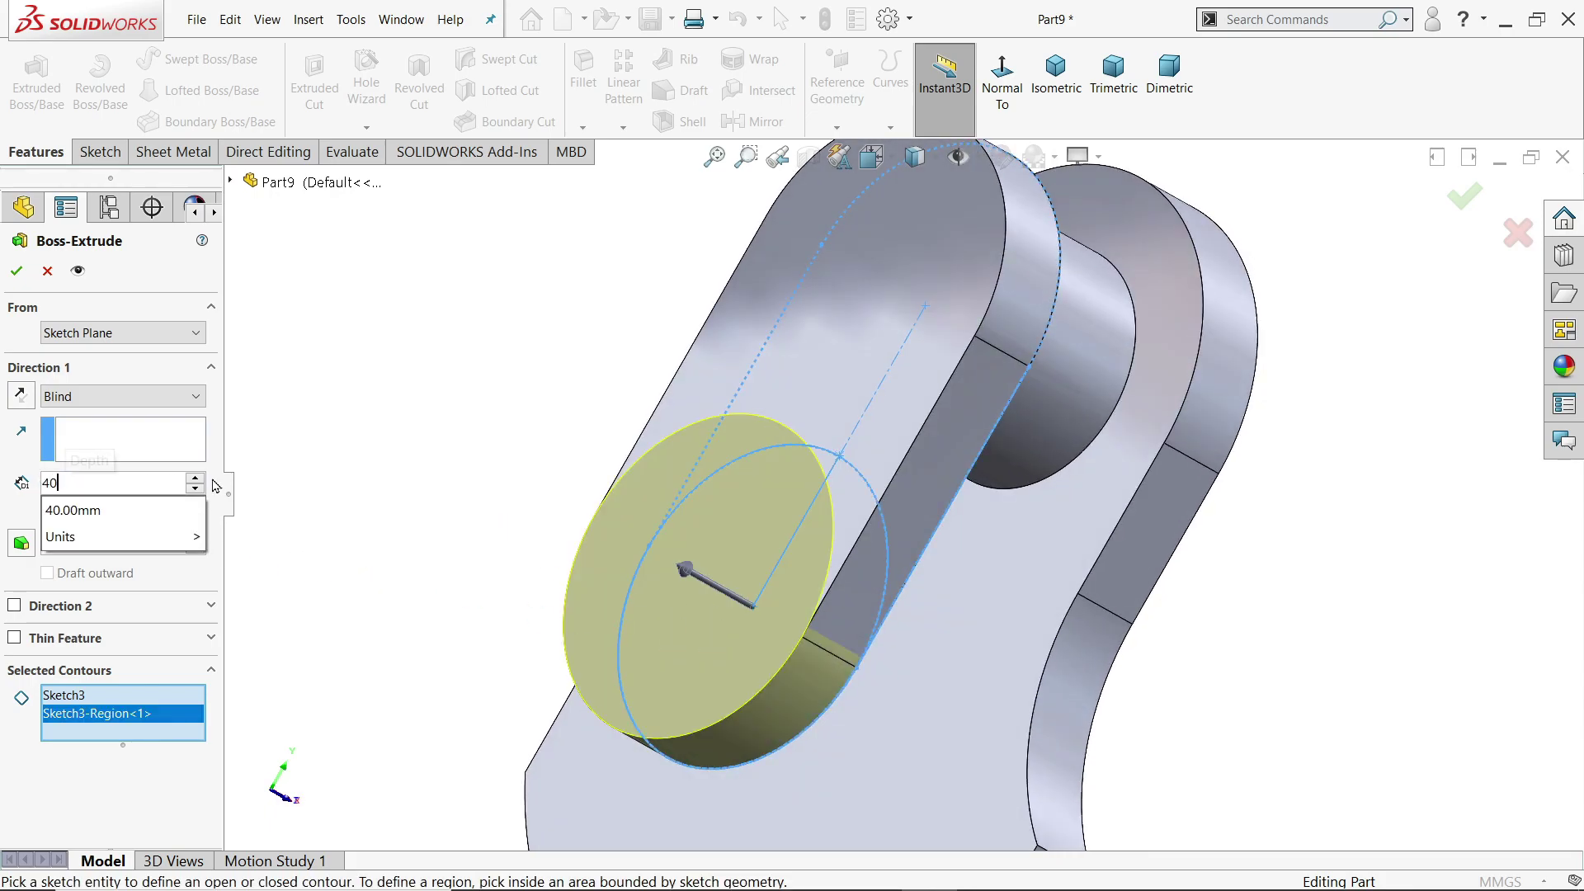
{"action": "key", "text": "Return"}
{"action": "middle_click_drag", "start_coordinate": [322, 492], "coordinate": [360, 483]}
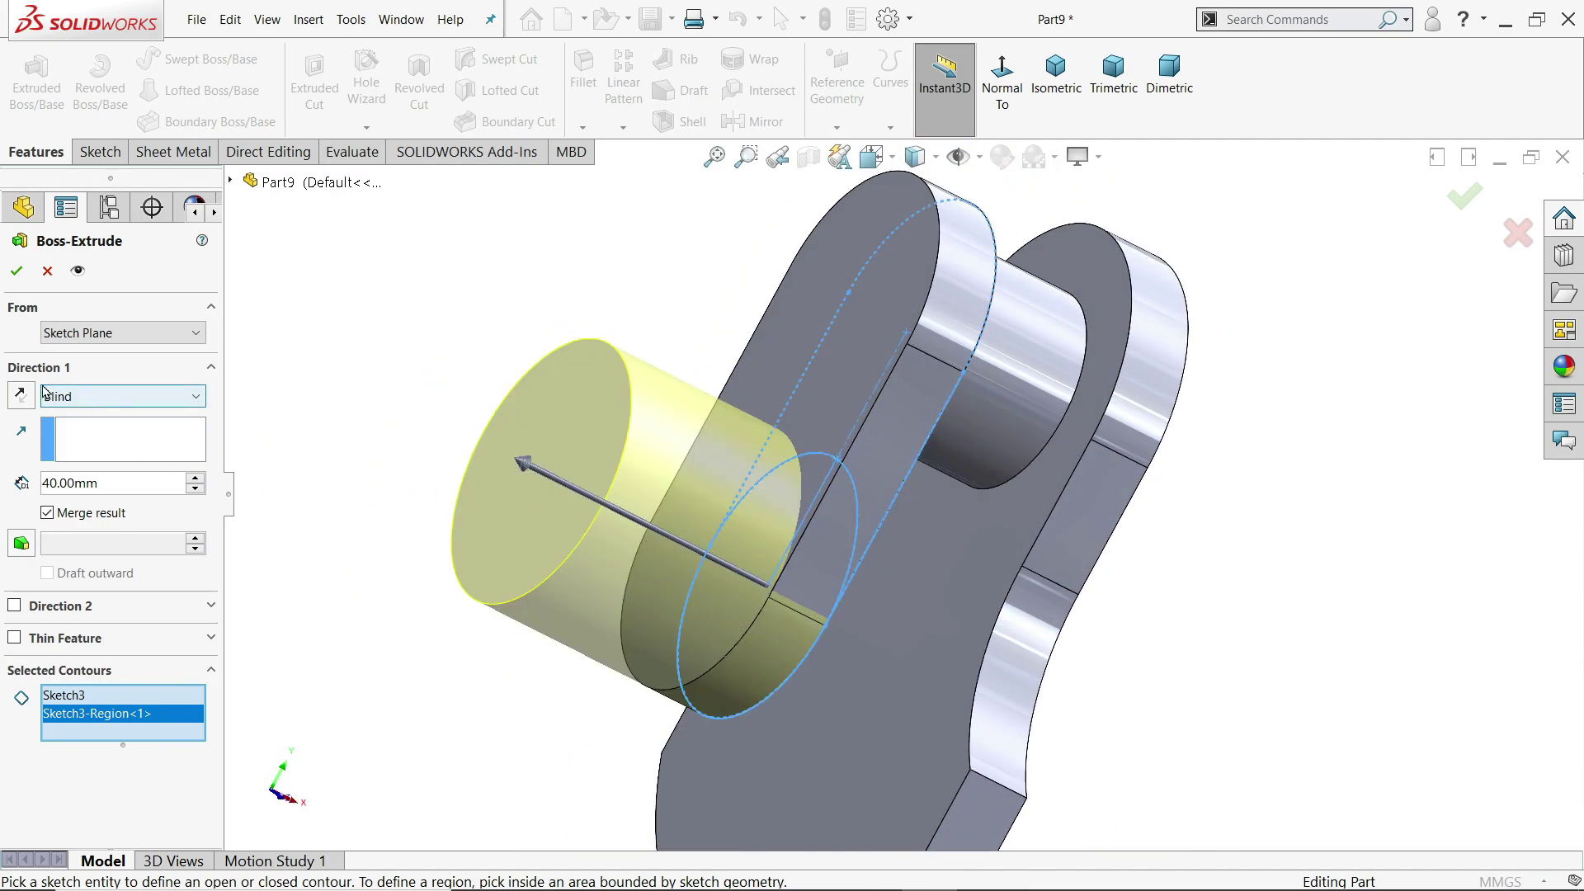
{"action": "left_click", "coordinate": [18, 272]}
{"action": "scroll", "coordinate": [446, 430], "scroll_direction": "down", "scroll_amount": 3}
{"action": "scroll", "coordinate": [732, 424], "scroll_direction": "up", "scroll_amount": 3}
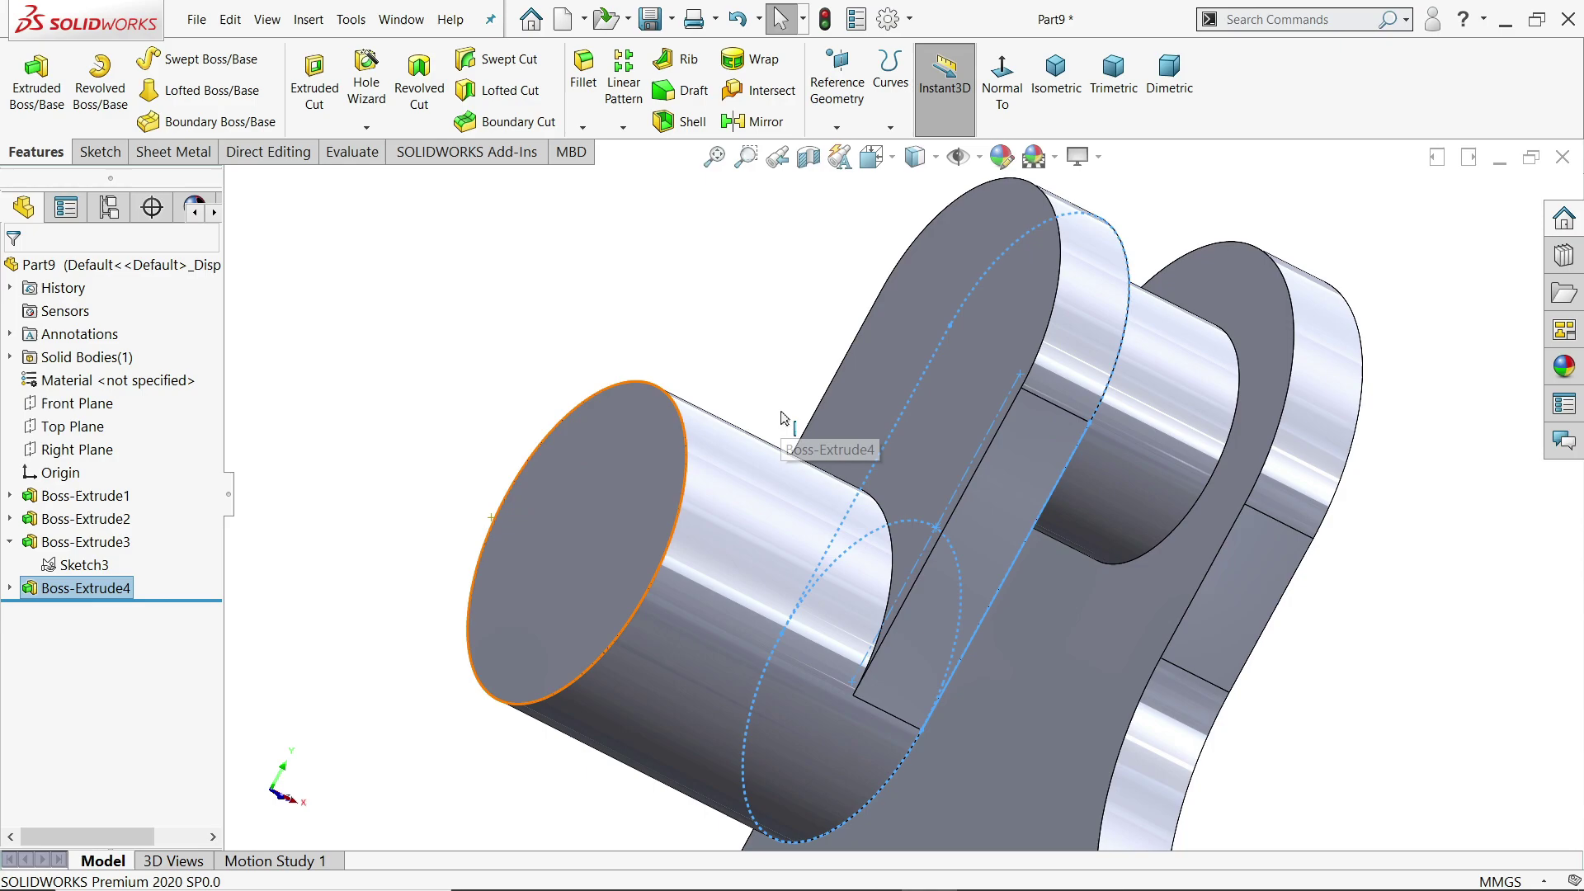
{"action": "scroll", "coordinate": [952, 339], "scroll_direction": "up", "scroll_amount": 2}
{"action": "left_click", "coordinate": [952, 339]}
{"action": "middle_click_drag", "start_coordinate": [951, 338], "coordinate": [928, 369]}
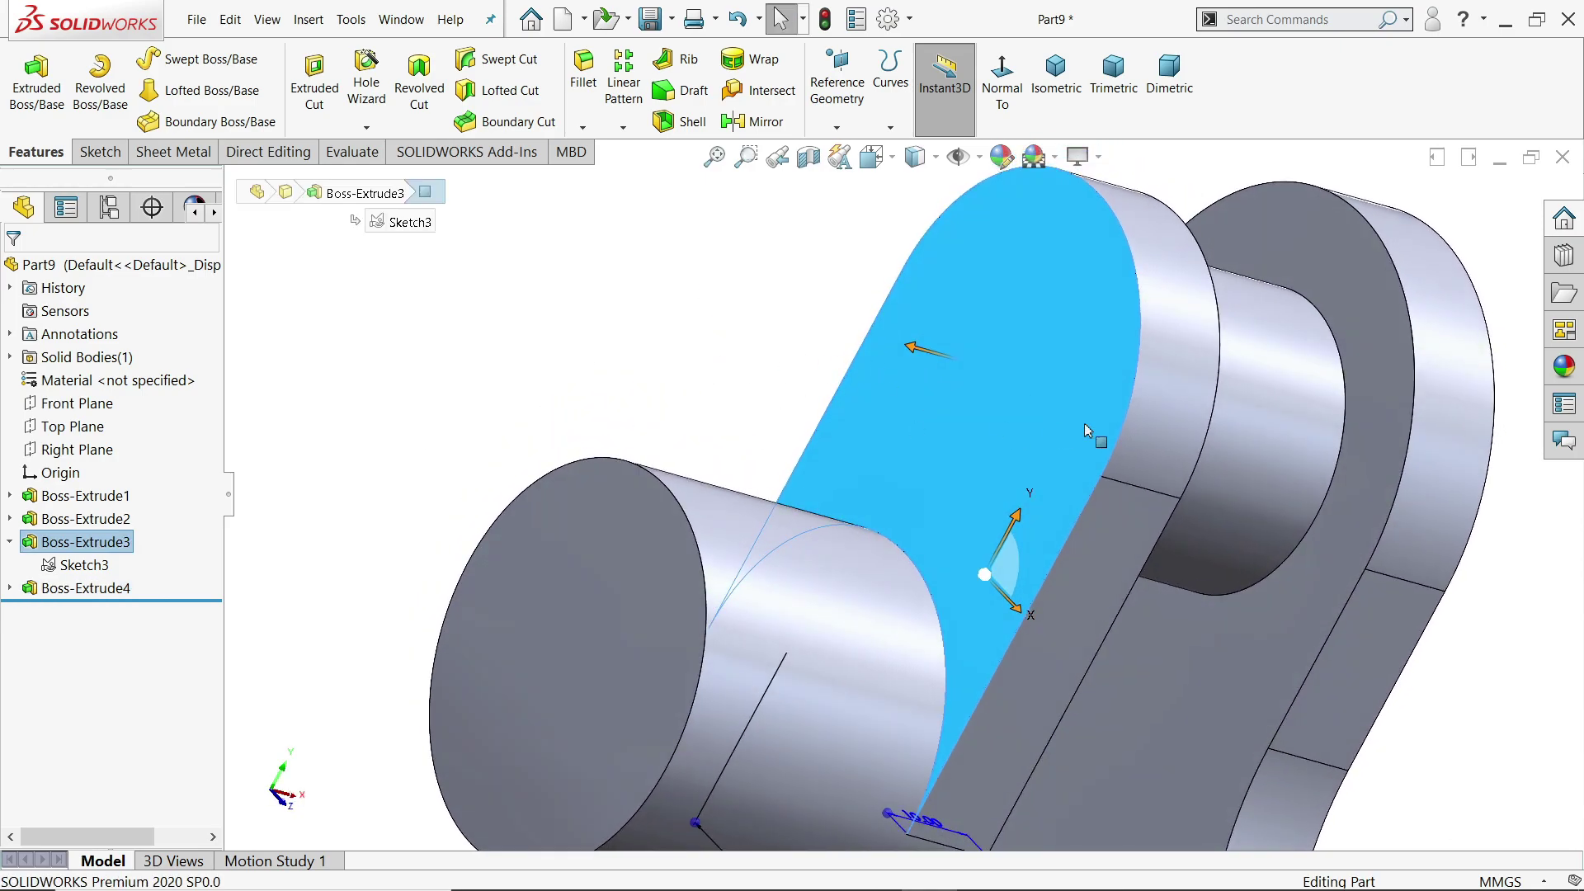
- Start a boss extrusion of Sketch2's Ø30 circle from a crank web face
{"action": "left_click", "coordinate": [1258, 402]}
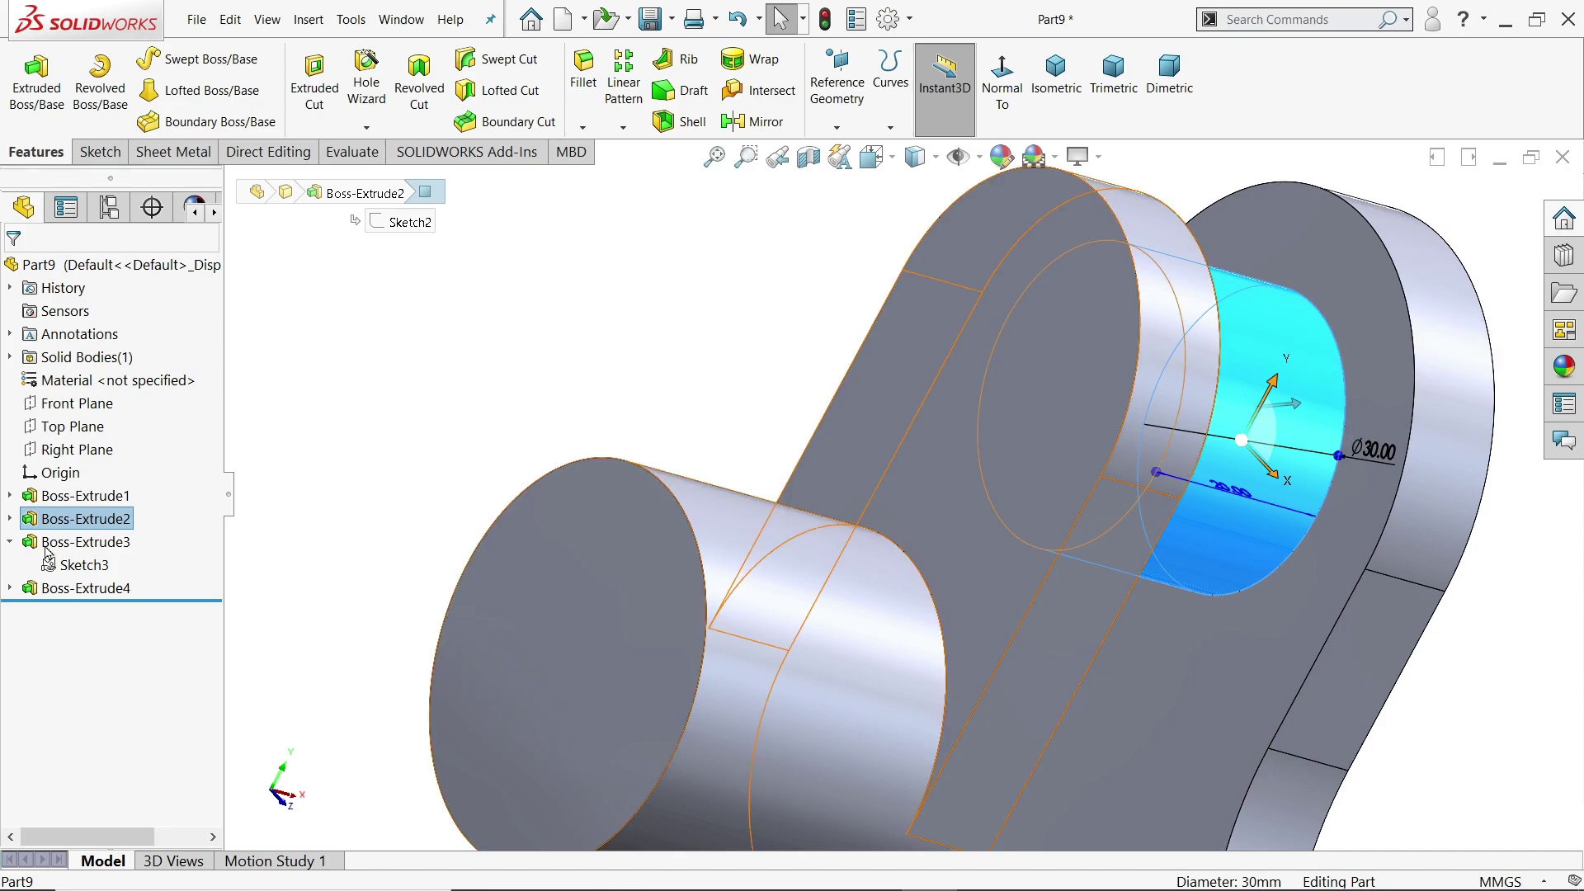
{"action": "left_click", "coordinate": [8, 520]}
{"action": "left_click", "coordinate": [84, 545]}
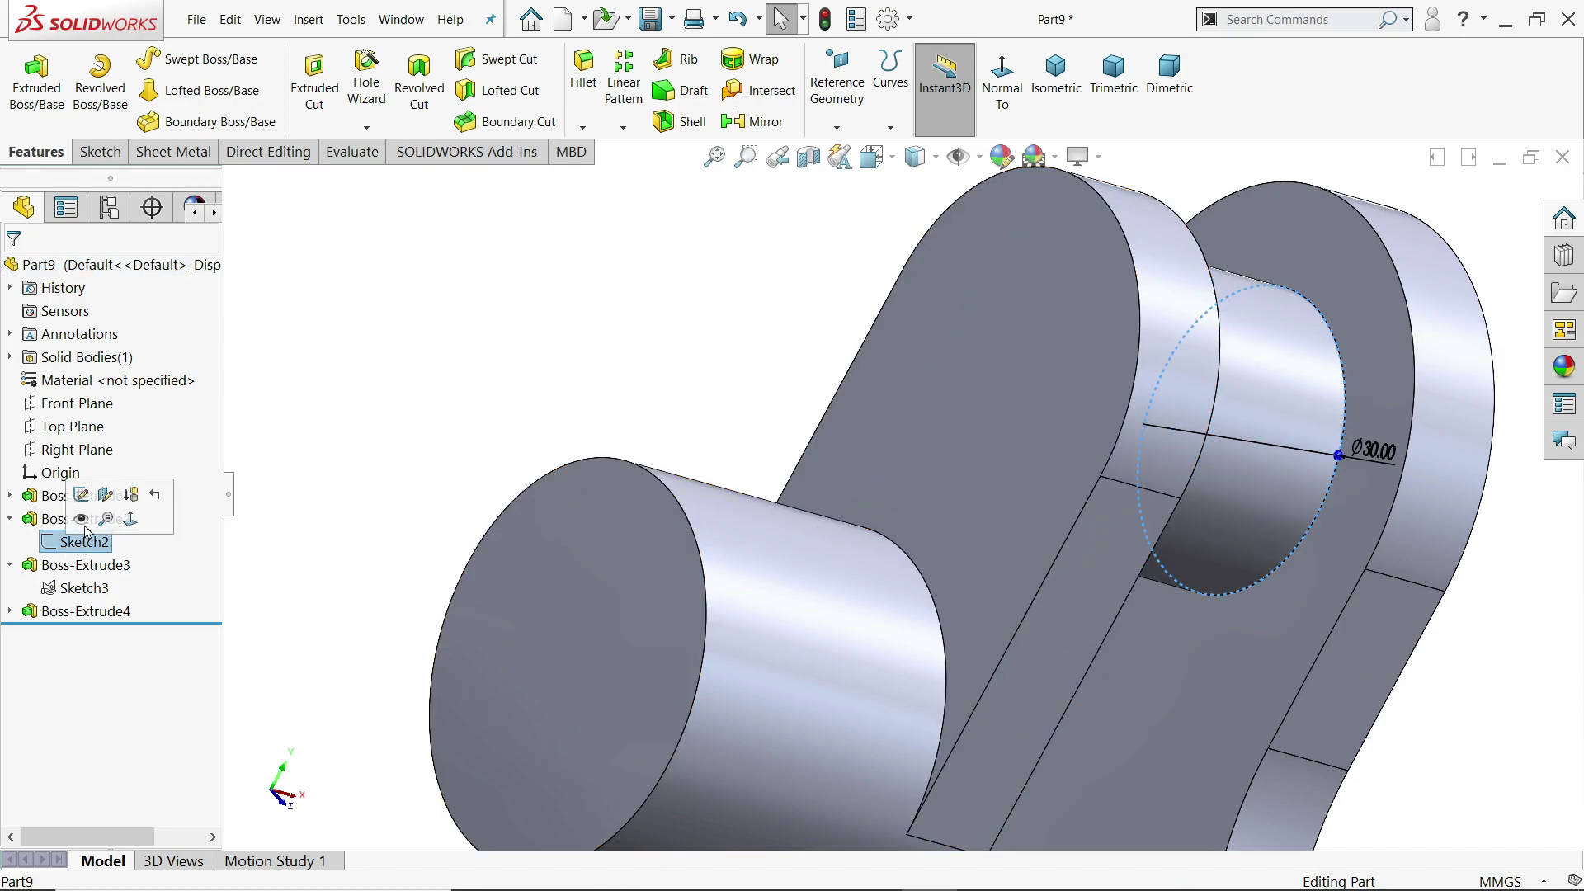
{"action": "left_click", "coordinate": [34, 87]}
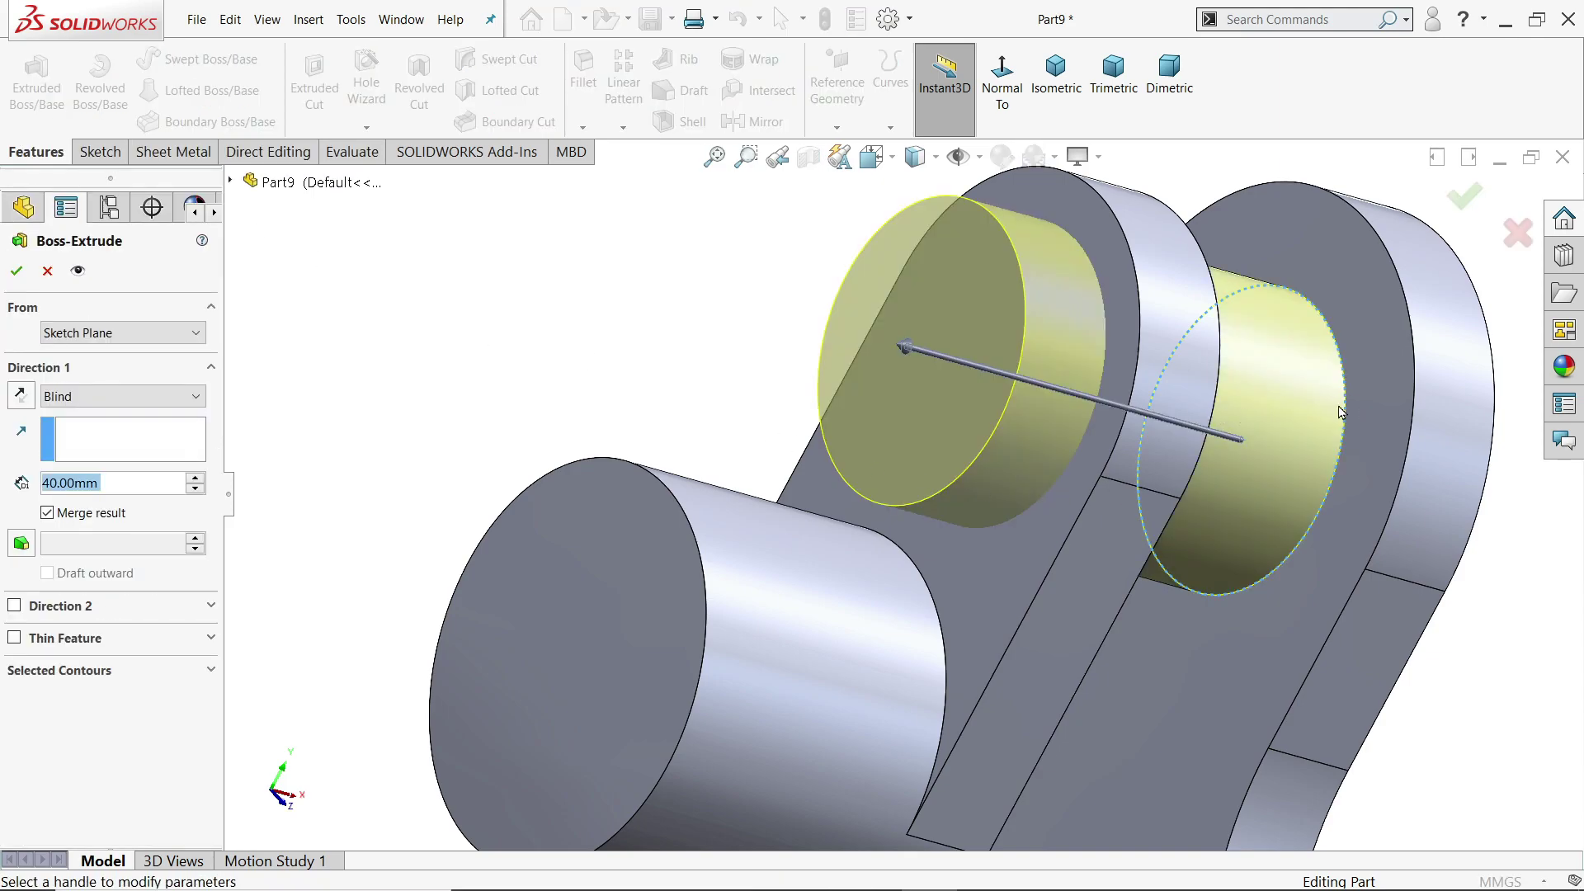
{"action": "left_click", "coordinate": [102, 331]}
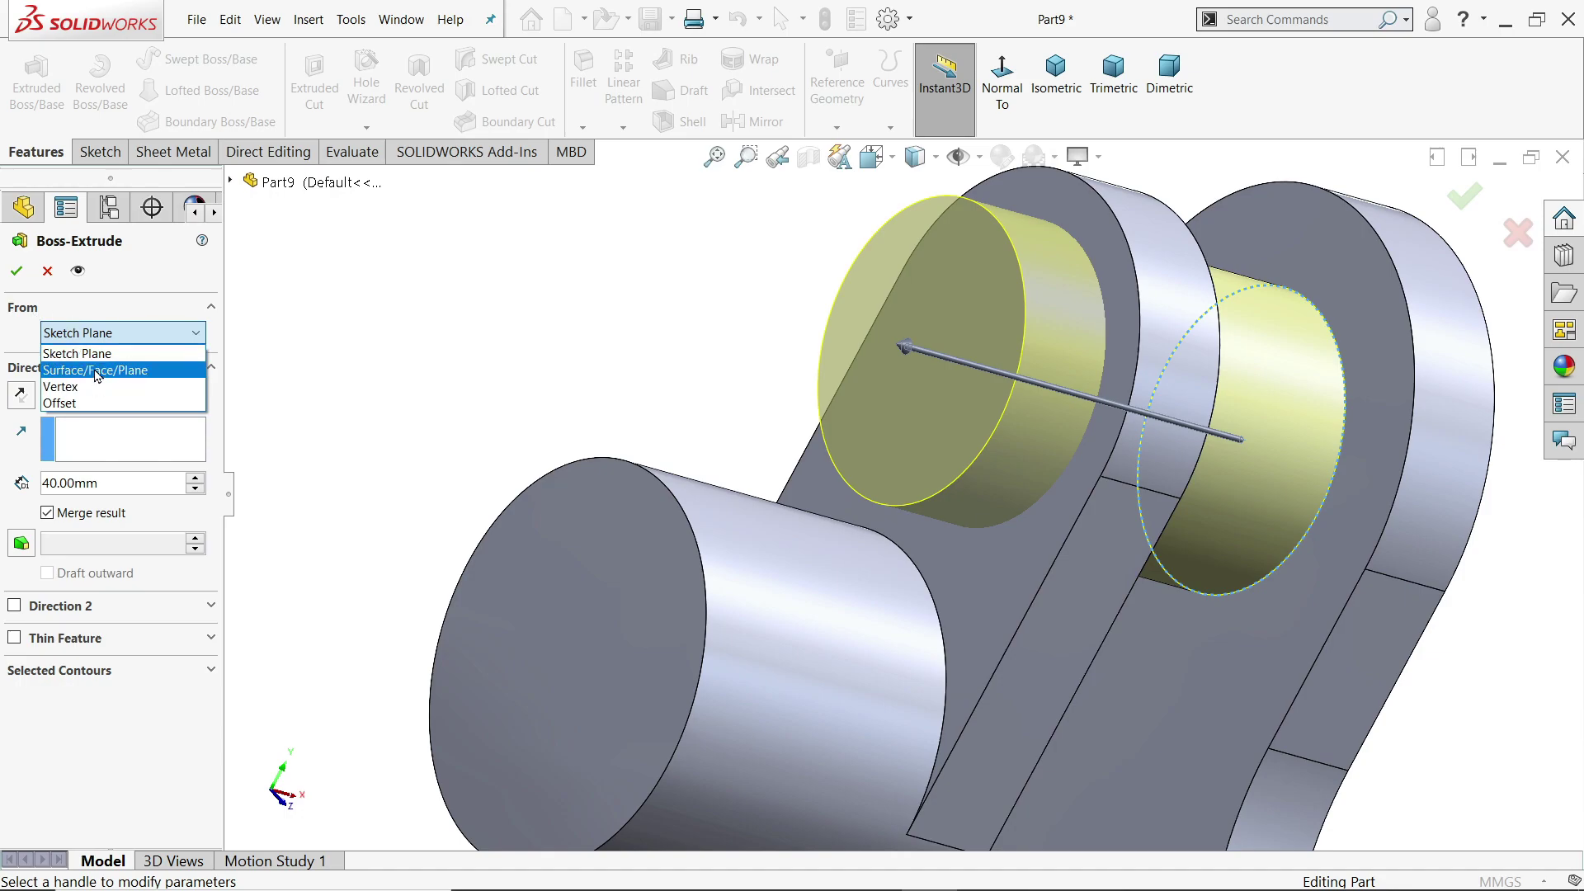
{"action": "left_click", "coordinate": [97, 371]}
{"action": "left_click", "coordinate": [993, 299]}
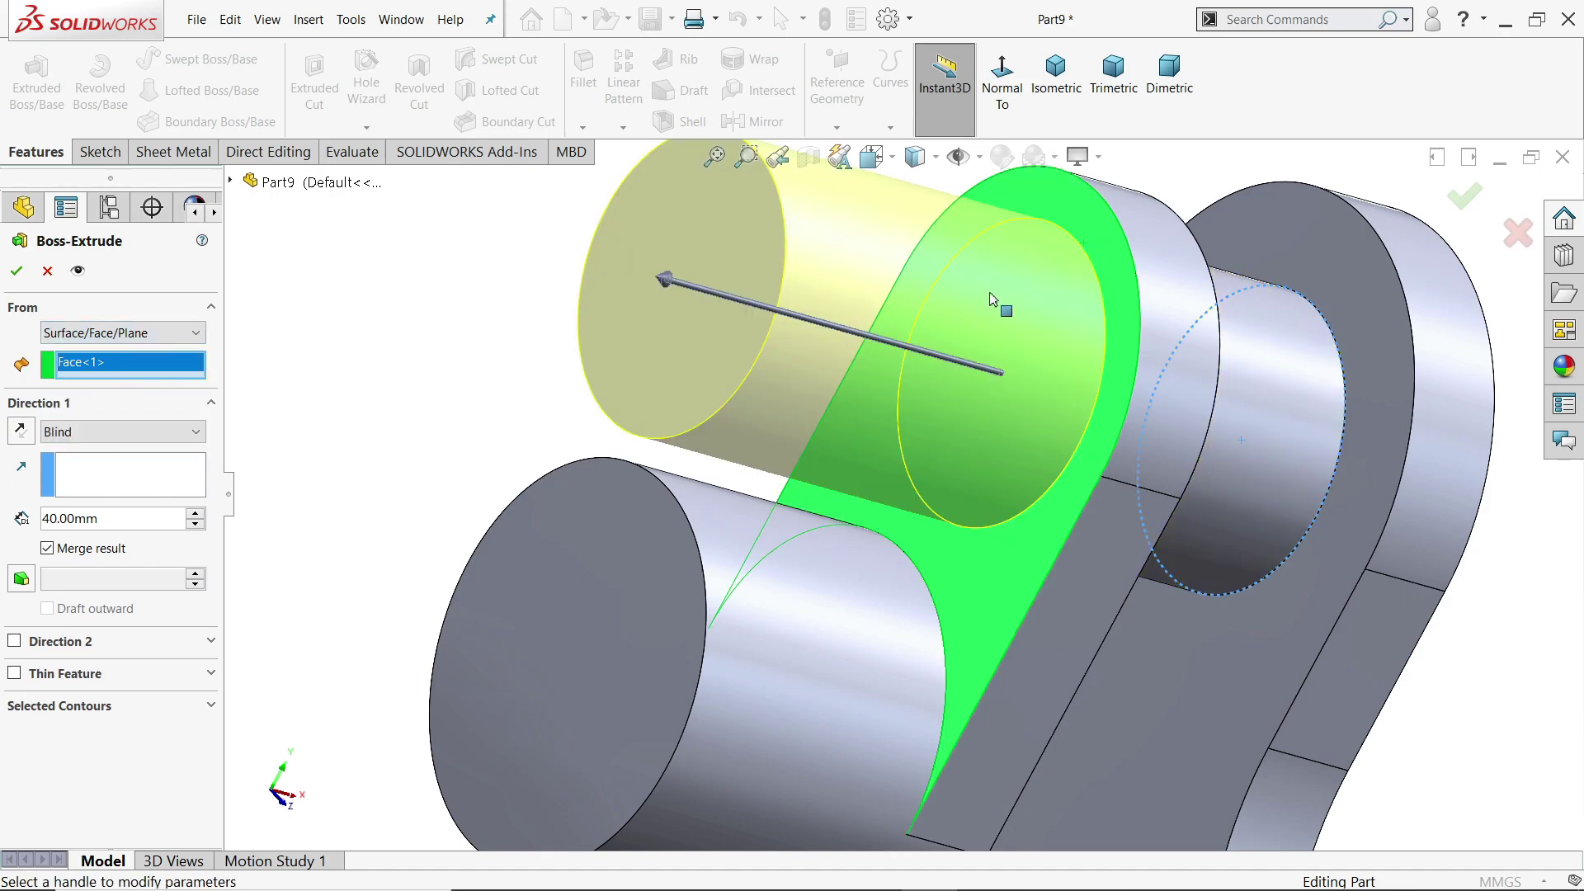
{"action": "middle_click_drag", "start_coordinate": [493, 395], "coordinate": [740, 456]}
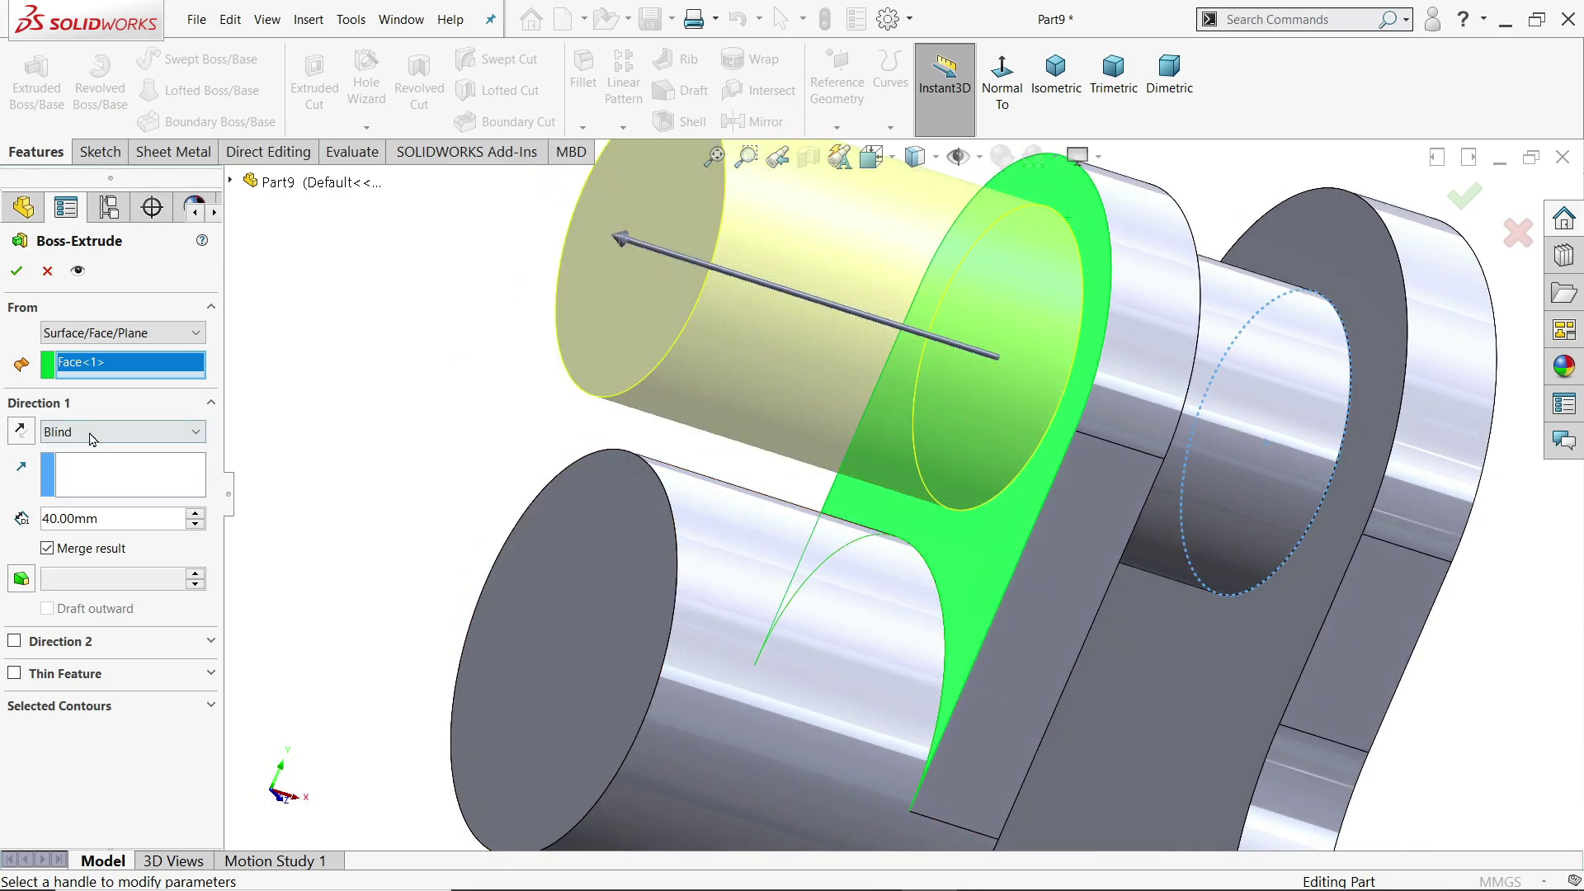
- Try a 5 mm depth, then switch the extrusion's start to a different web face
{"action": "double_click", "coordinate": [100, 516]}
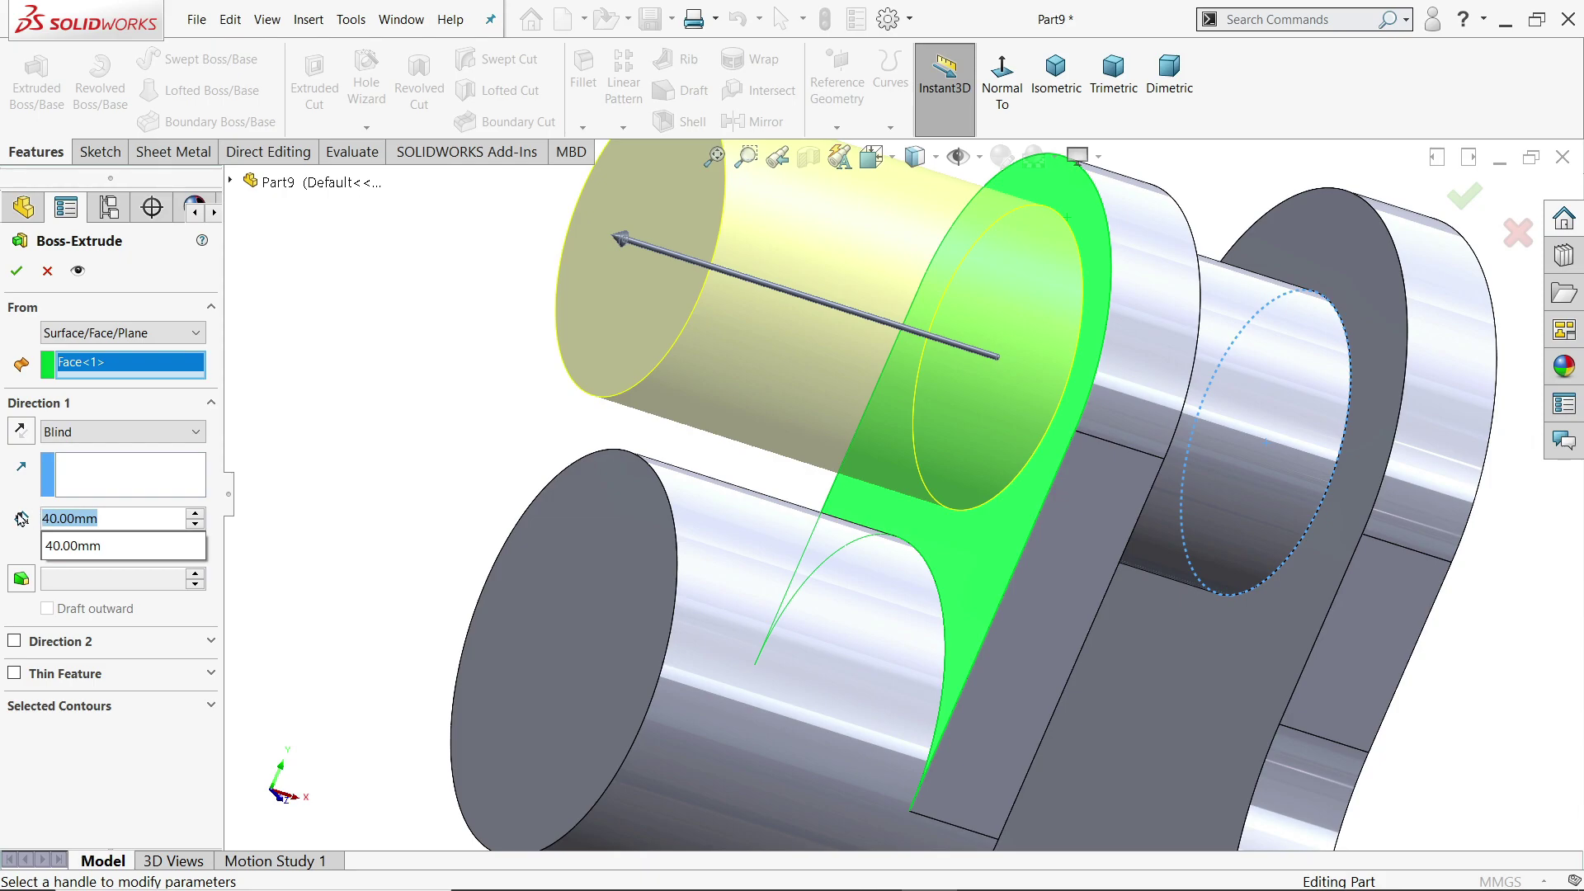
{"action": "type", "text": "5"}
{"action": "key", "text": "Return"}
{"action": "middle_click_drag", "start_coordinate": [367, 472], "coordinate": [351, 444]}
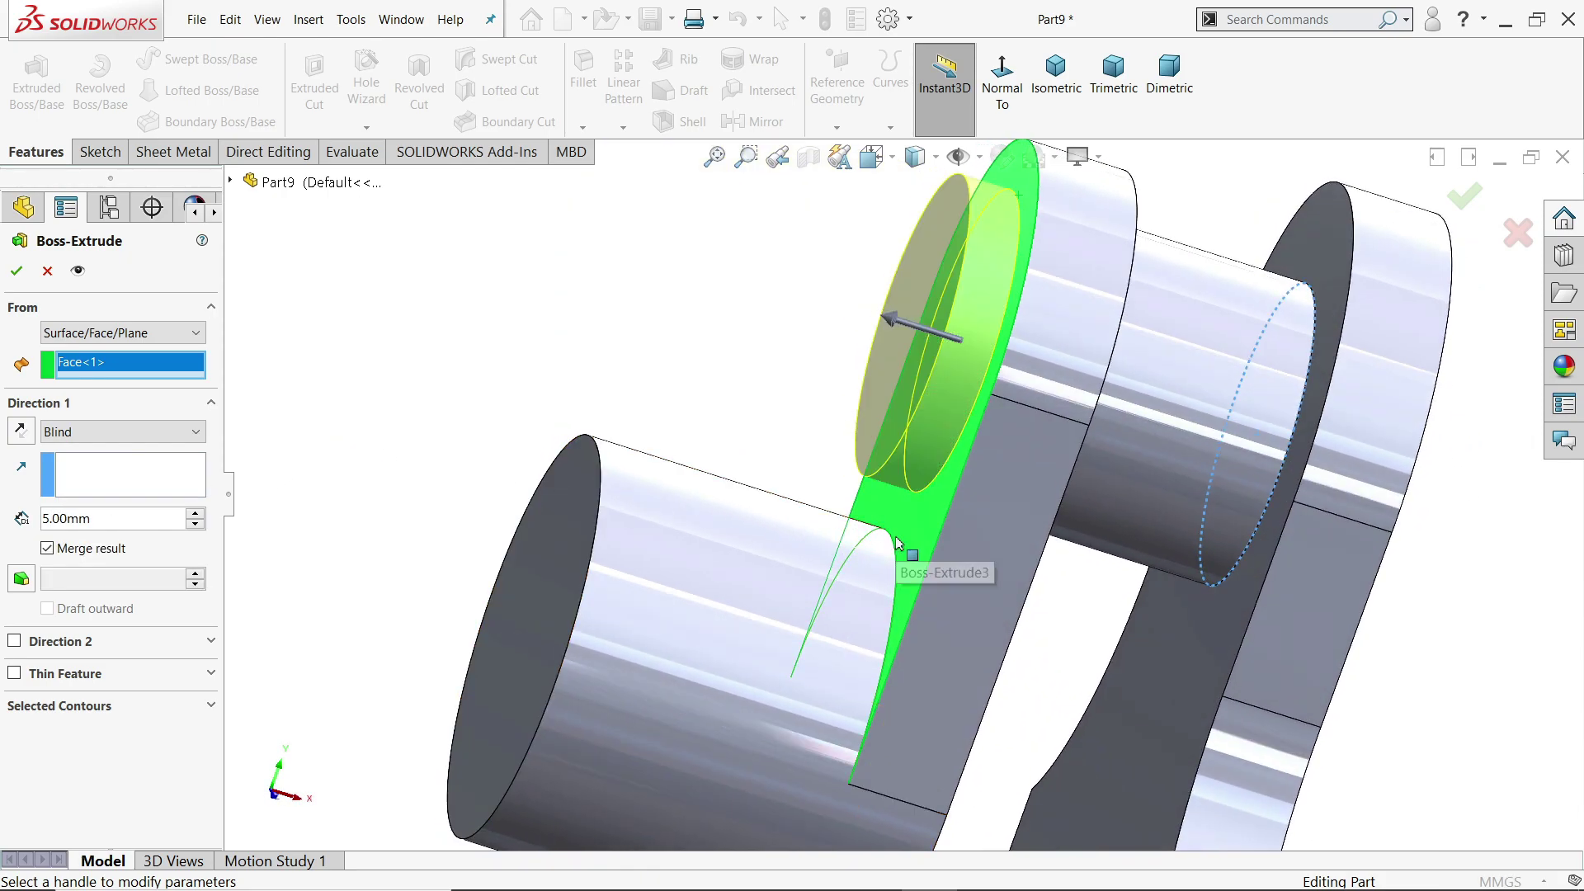
{"action": "right_click", "coordinate": [87, 368]}
{"action": "left_click", "coordinate": [138, 384]}
{"action": "middle_click_drag", "start_coordinate": [495, 462], "coordinate": [881, 551]}
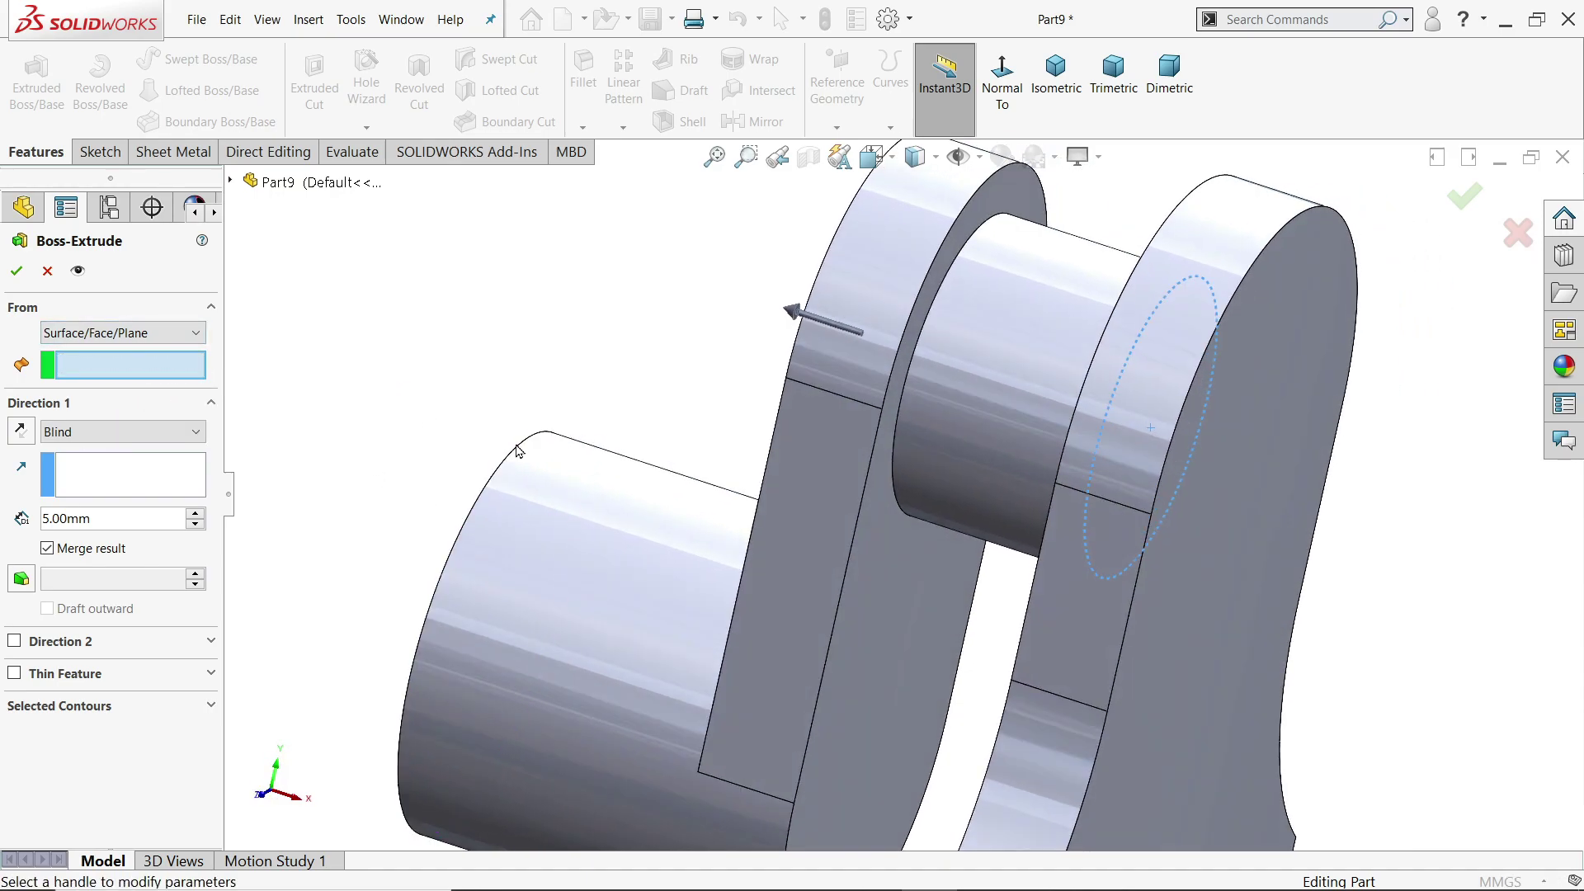
{"action": "left_click", "coordinate": [887, 551]}
{"action": "middle_click_drag", "start_coordinate": [612, 357], "coordinate": [678, 401]}
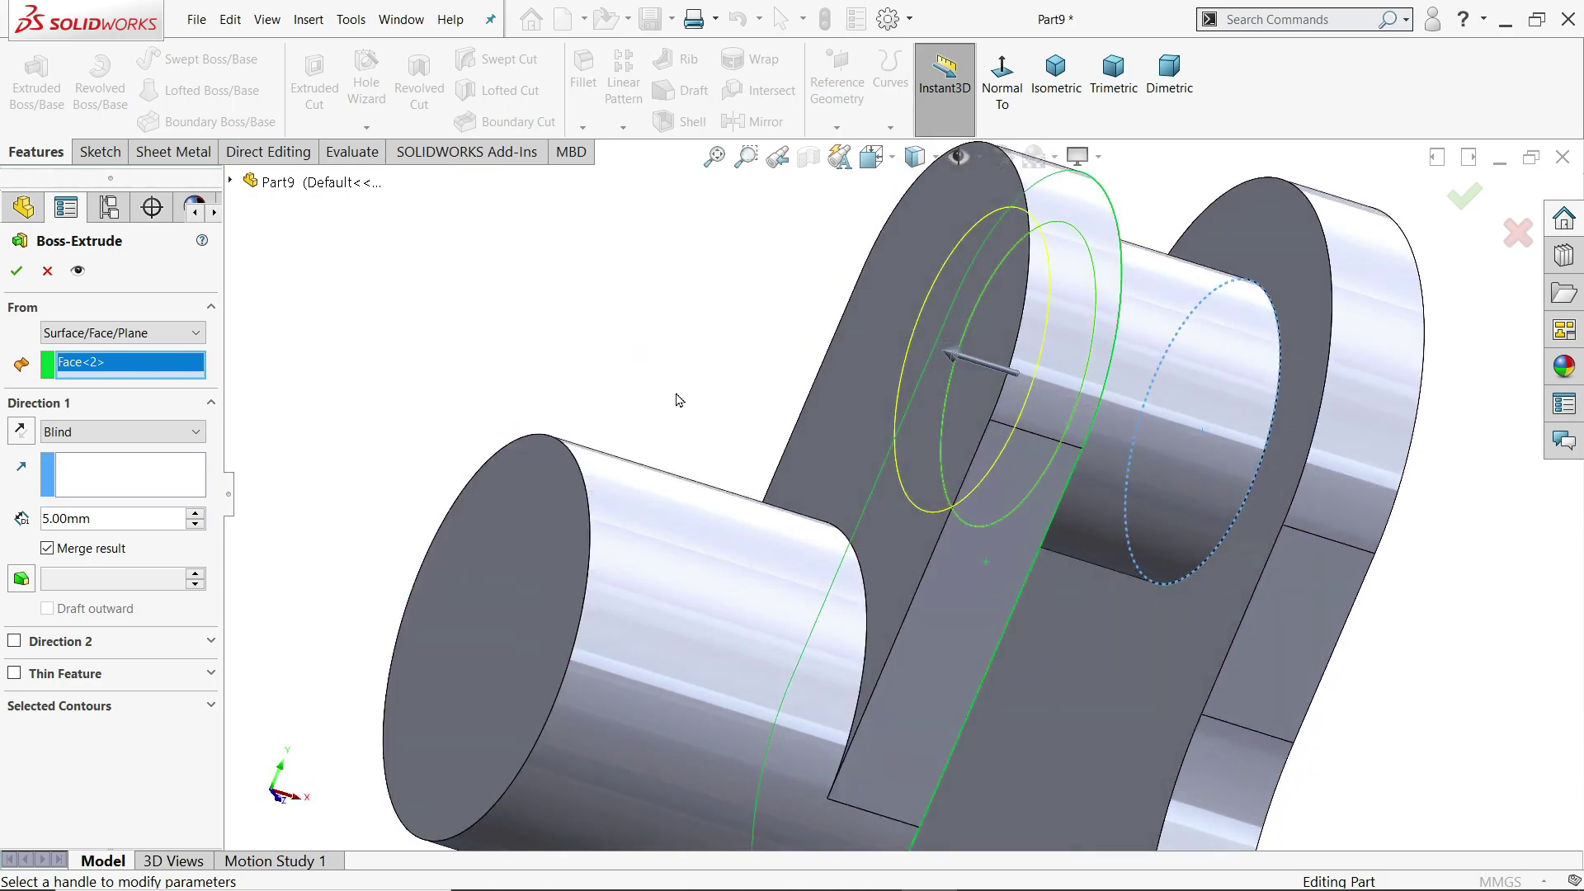
- Set the boss depth to 15 mm, accept it, and return to isometric view
{"action": "left_click_drag", "start_coordinate": [98, 516], "coordinate": [24, 509]}
{"action": "type", "text": "15"}
{"action": "key", "text": "Return"}
{"action": "mouse_move", "coordinate": [350, 380]}
{"action": "middle_mouse_down"}
{"action": "mouse_move", "coordinate": [310, 330]}
{"action": "mouse_move", "coordinate": [346, 354]}
{"action": "middle_mouse_up"}
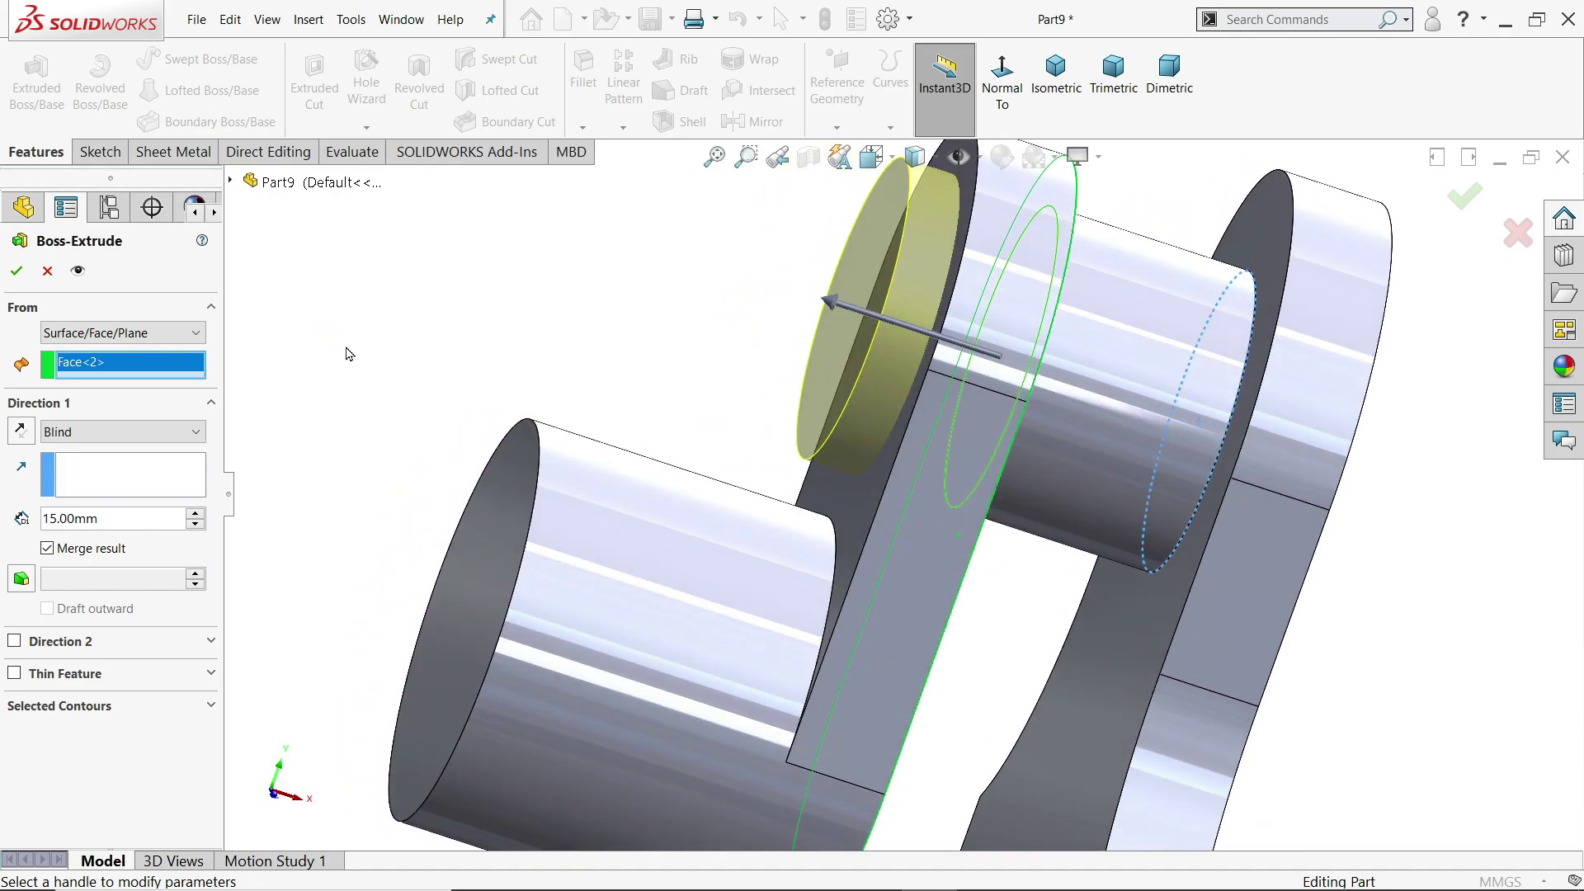
{"action": "left_click", "coordinate": [17, 273]}
{"action": "scroll", "coordinate": [566, 424], "scroll_direction": "up", "scroll_amount": 4}
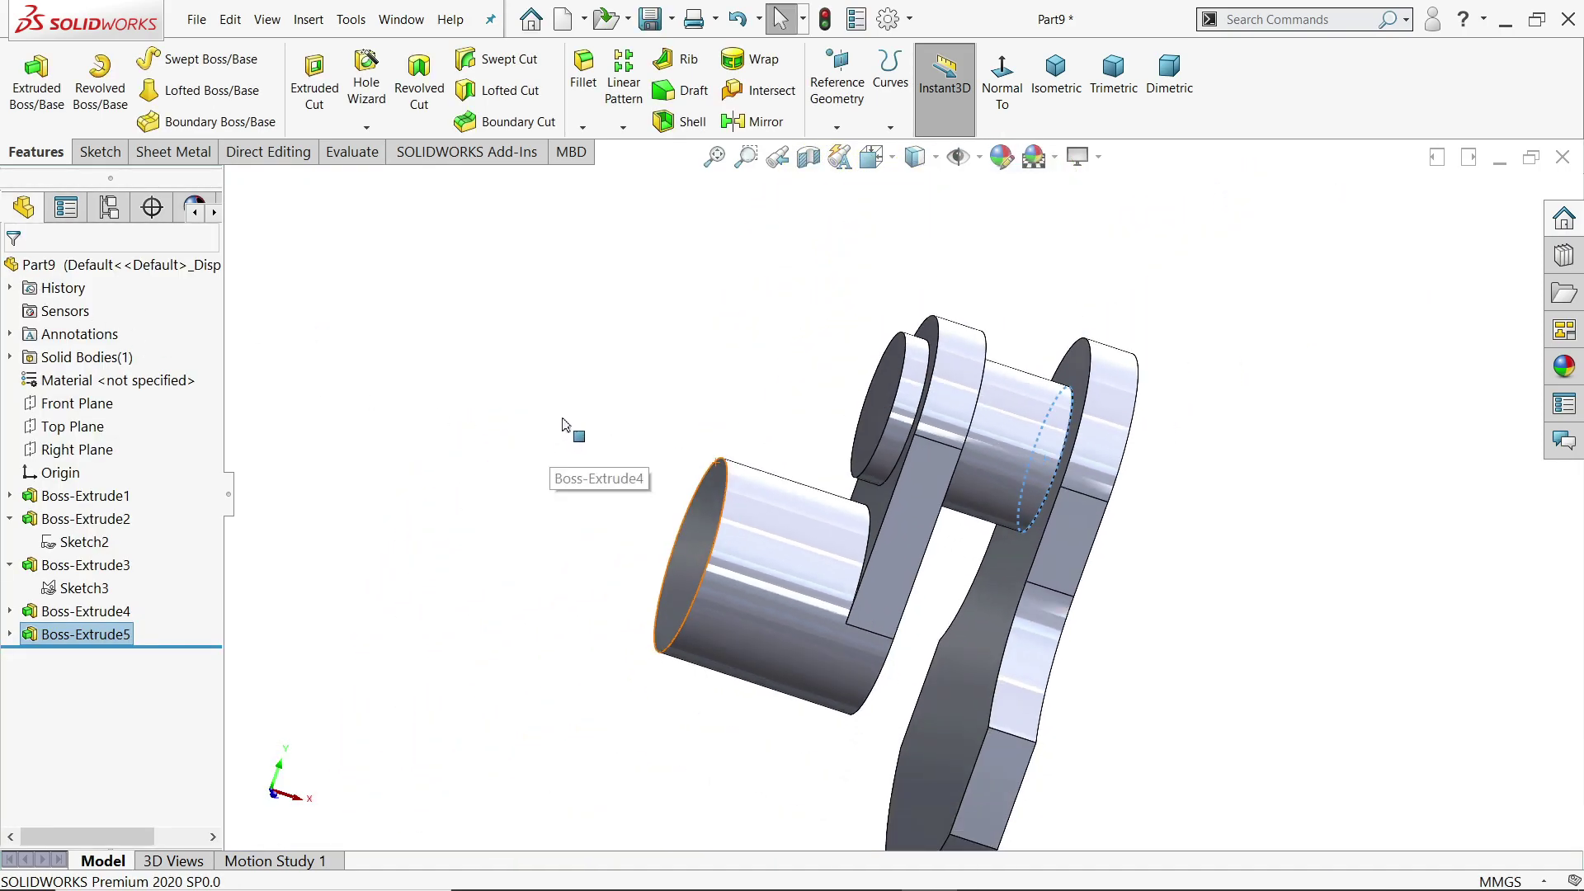
{"action": "middle_click_drag", "start_coordinate": [566, 424], "coordinate": [506, 437]}
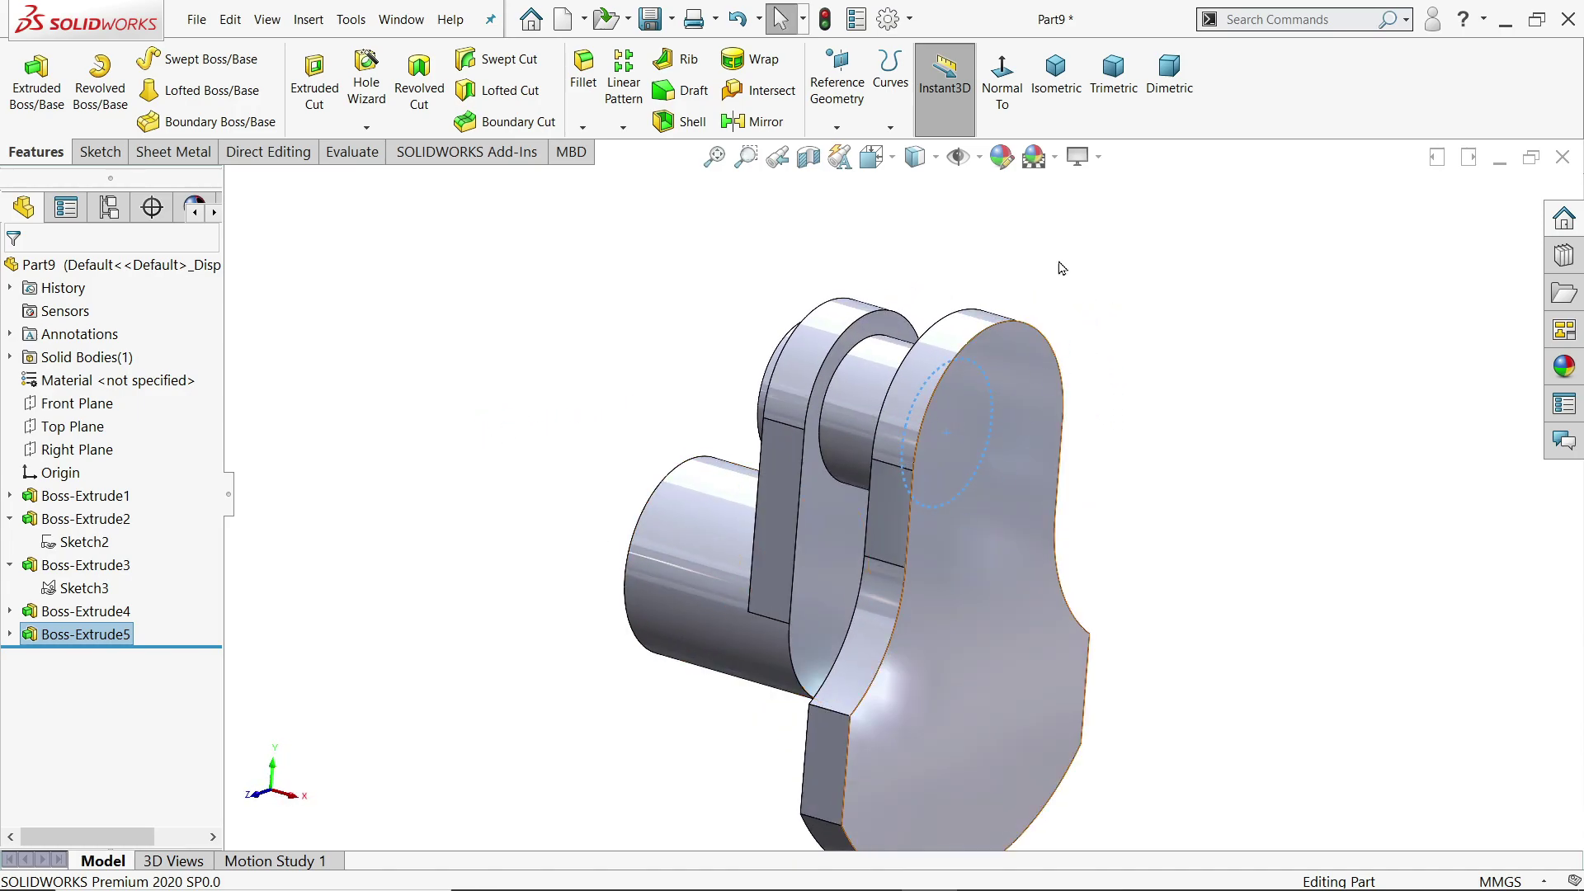
{"action": "left_click", "coordinate": [1056, 76]}
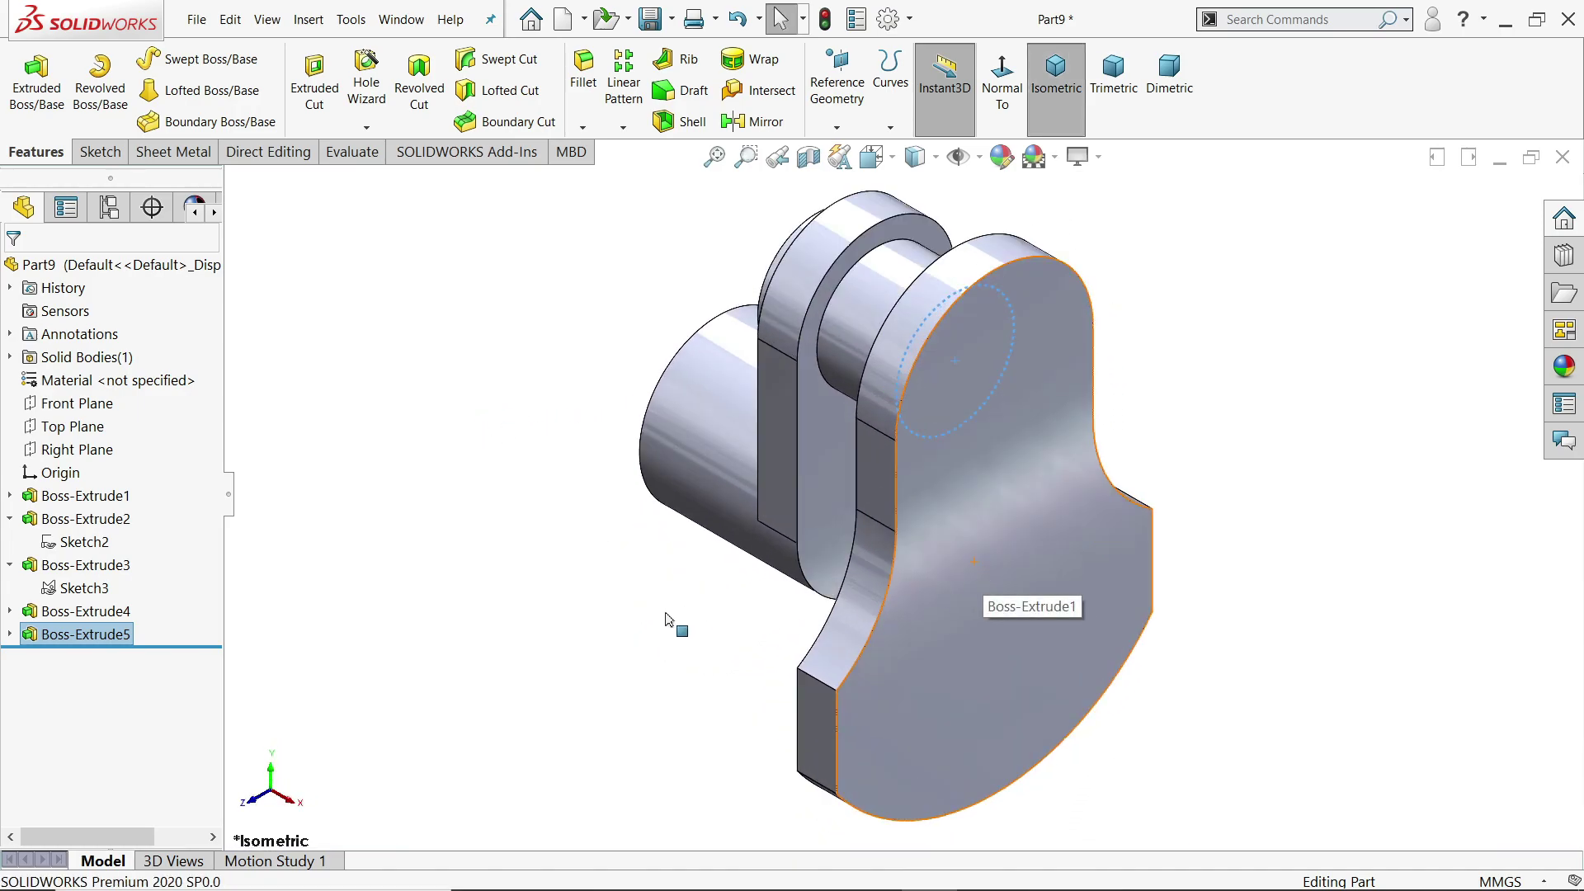
{"action": "key", "text": "alt+Tab"}
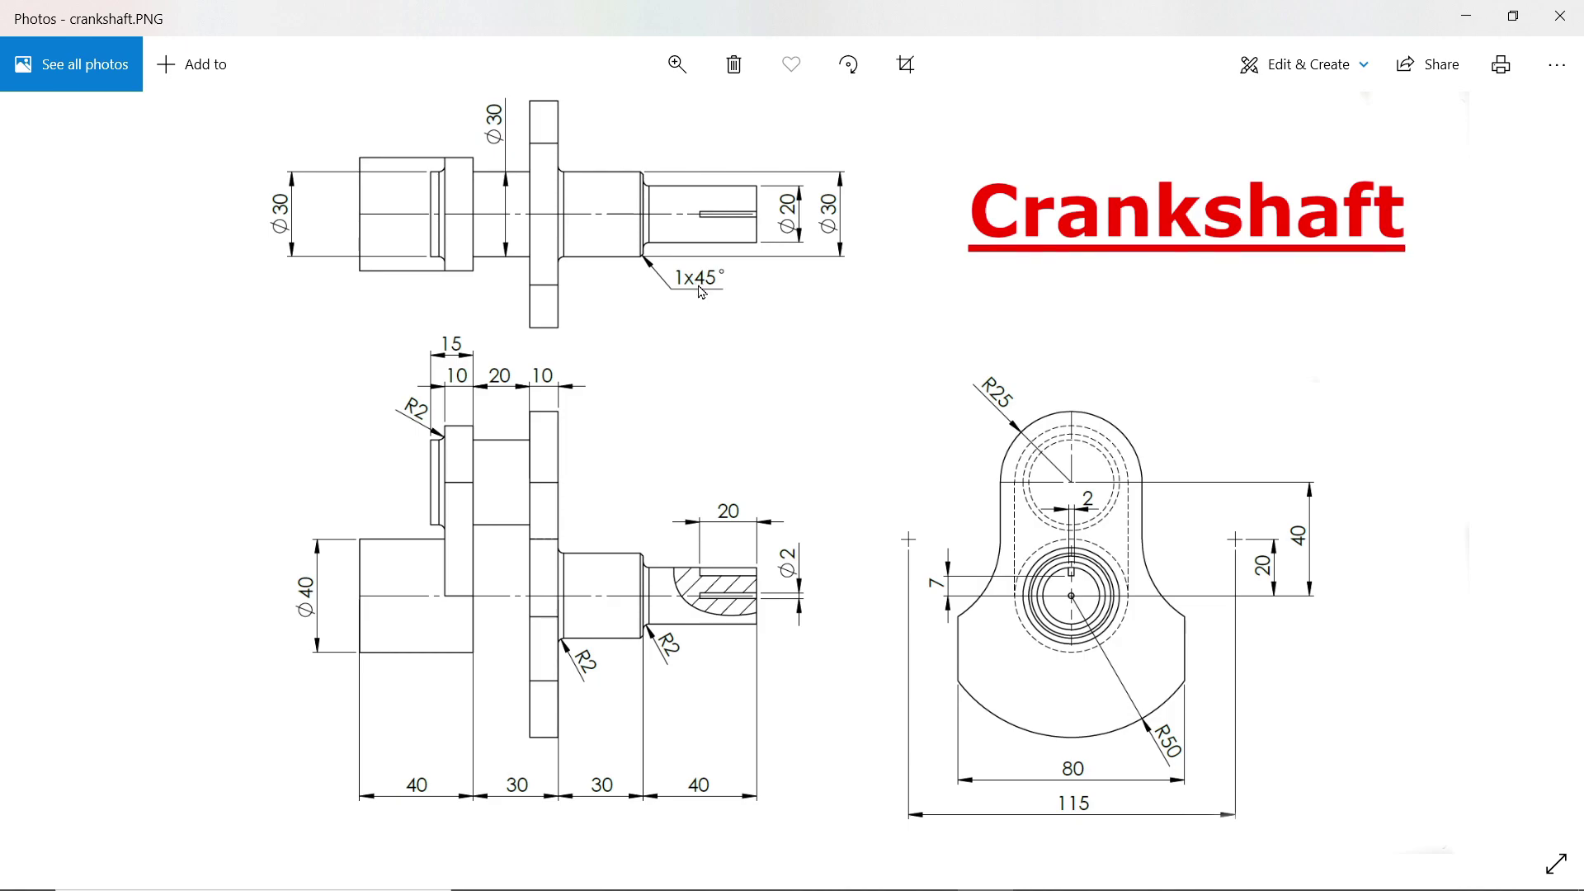
- Sketch a Ø30 circle at the origin on the crank web's front face
{"action": "left_click", "coordinate": [1466, 16]}
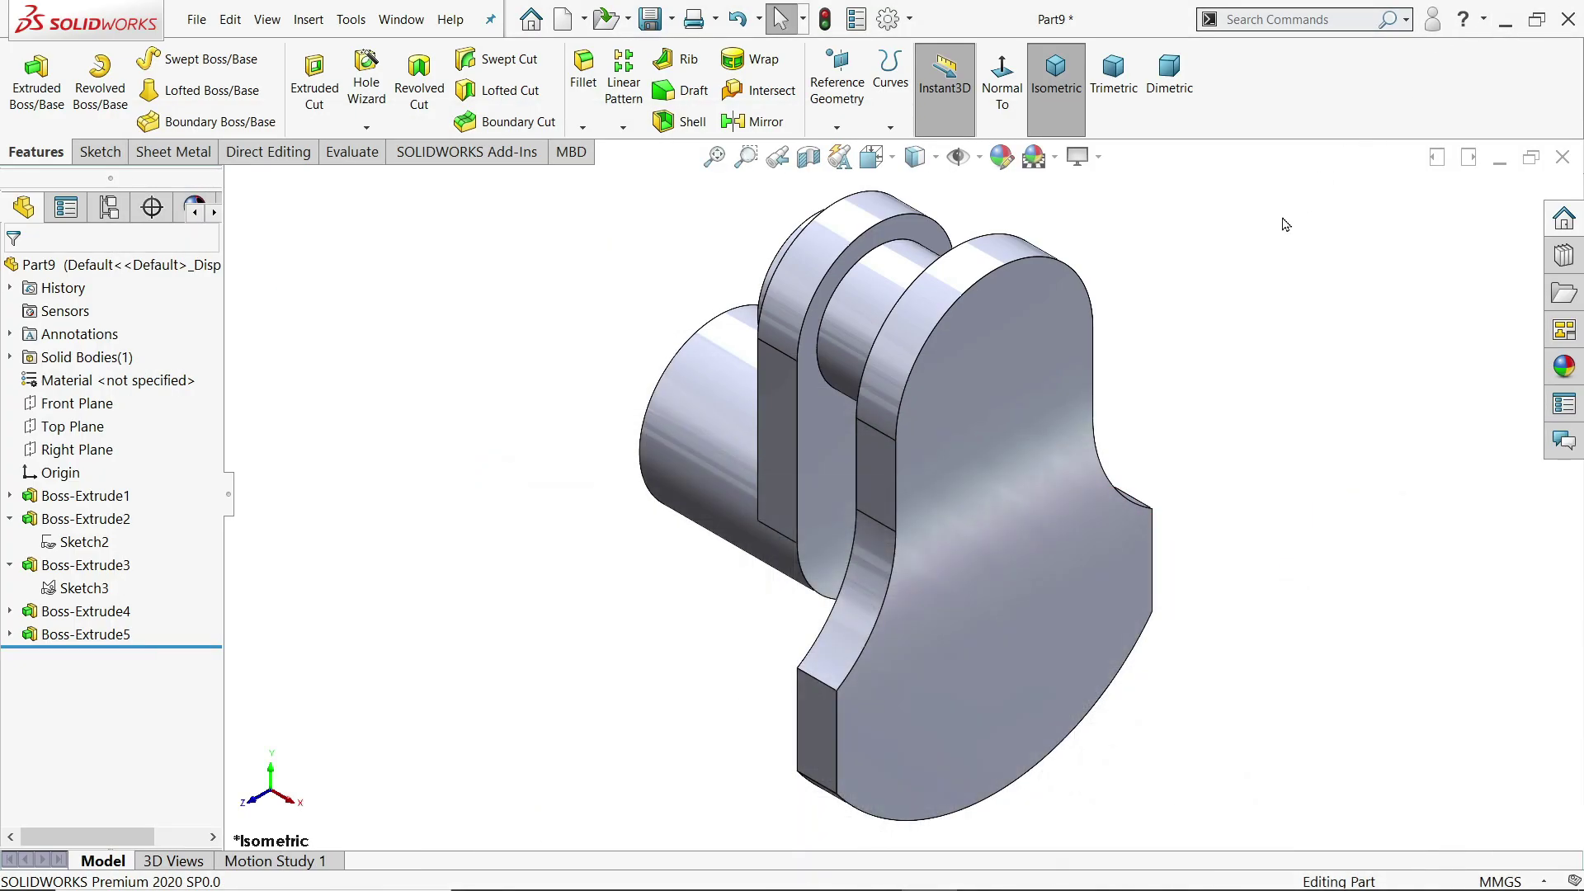
{"action": "left_click", "coordinate": [1030, 498]}
{"action": "left_click", "coordinate": [1110, 425]}
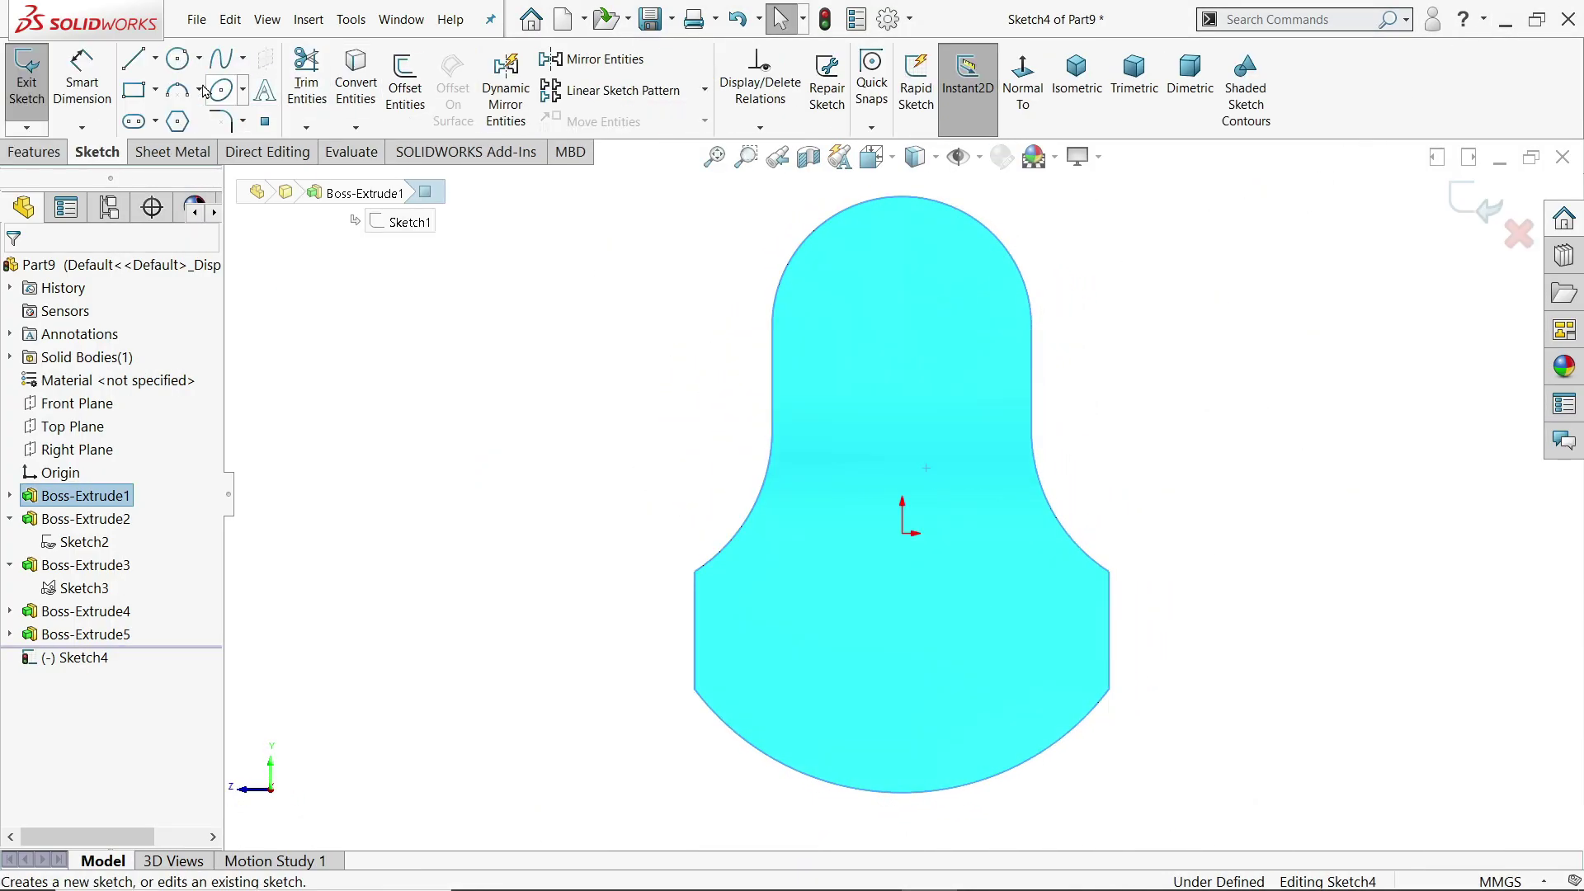
{"action": "left_click", "coordinate": [177, 58]}
{"action": "scroll", "coordinate": [976, 591], "scroll_direction": "down", "scroll_amount": 3}
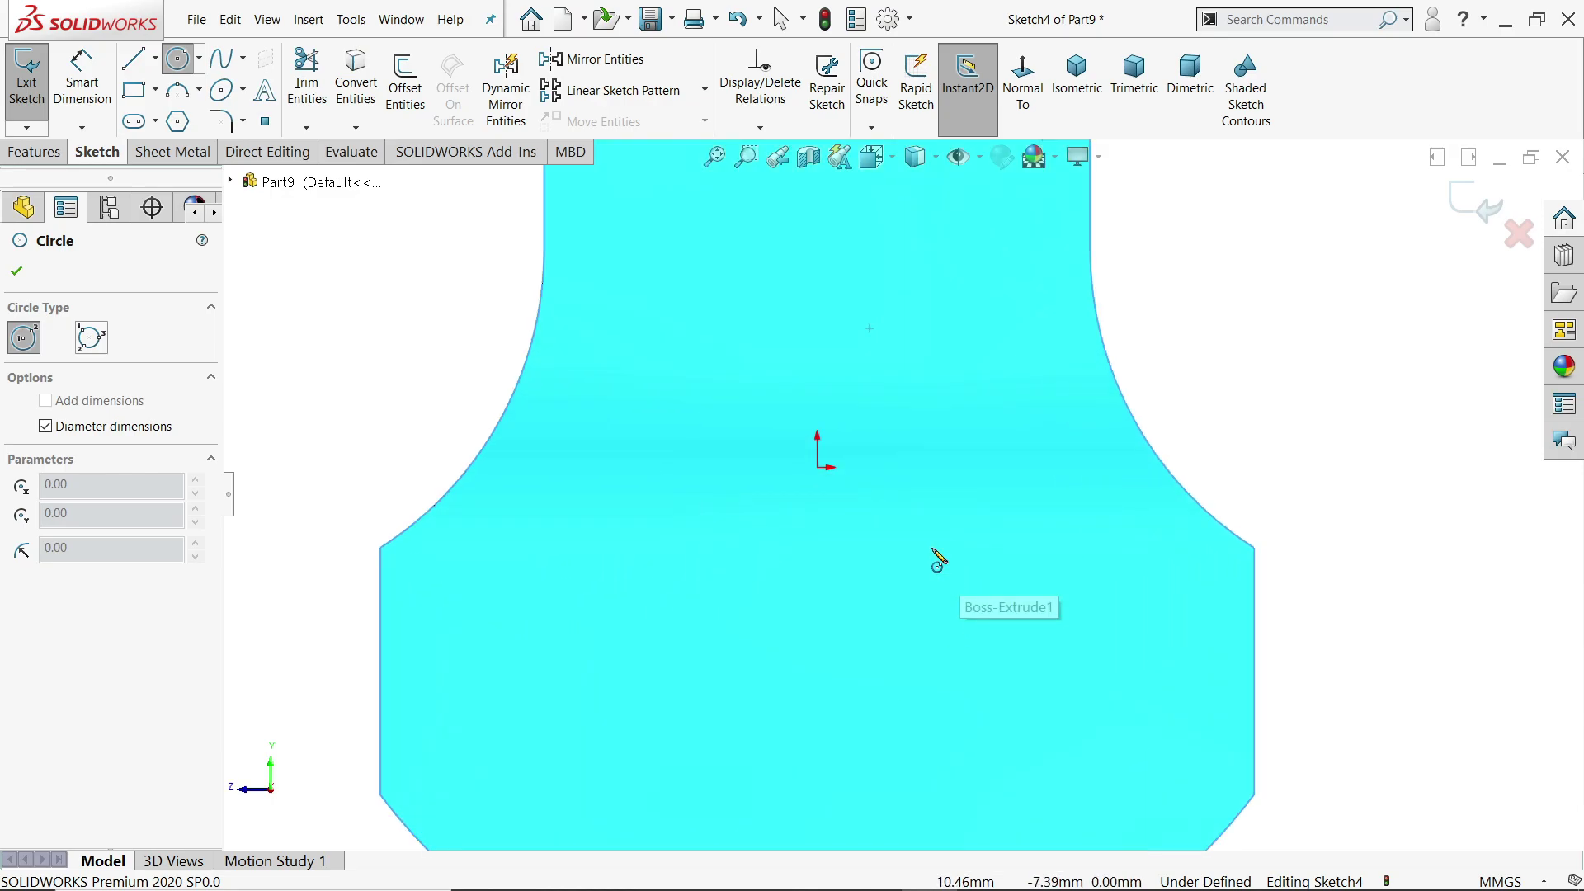
{"action": "left_click", "coordinate": [831, 480]}
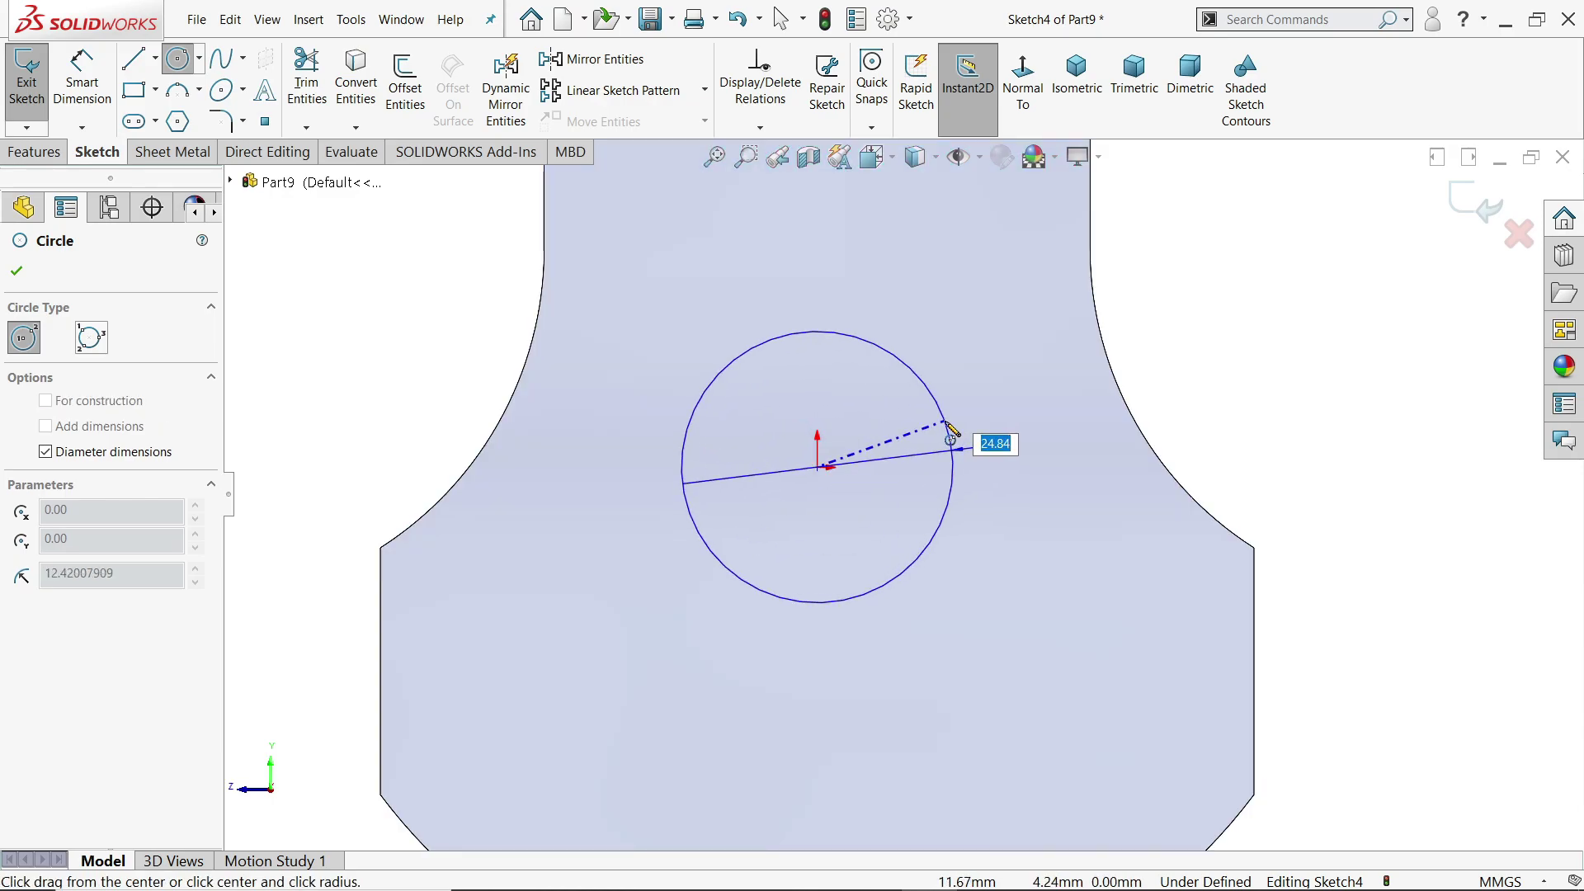
{"action": "type", "text": "30"}
{"action": "key", "text": "Return"}
- Extrude the Ø30 circle 30 mm into a journal (Boss-Extrude6)
{"action": "left_click", "coordinate": [33, 155]}
{"action": "left_click", "coordinate": [36, 83]}
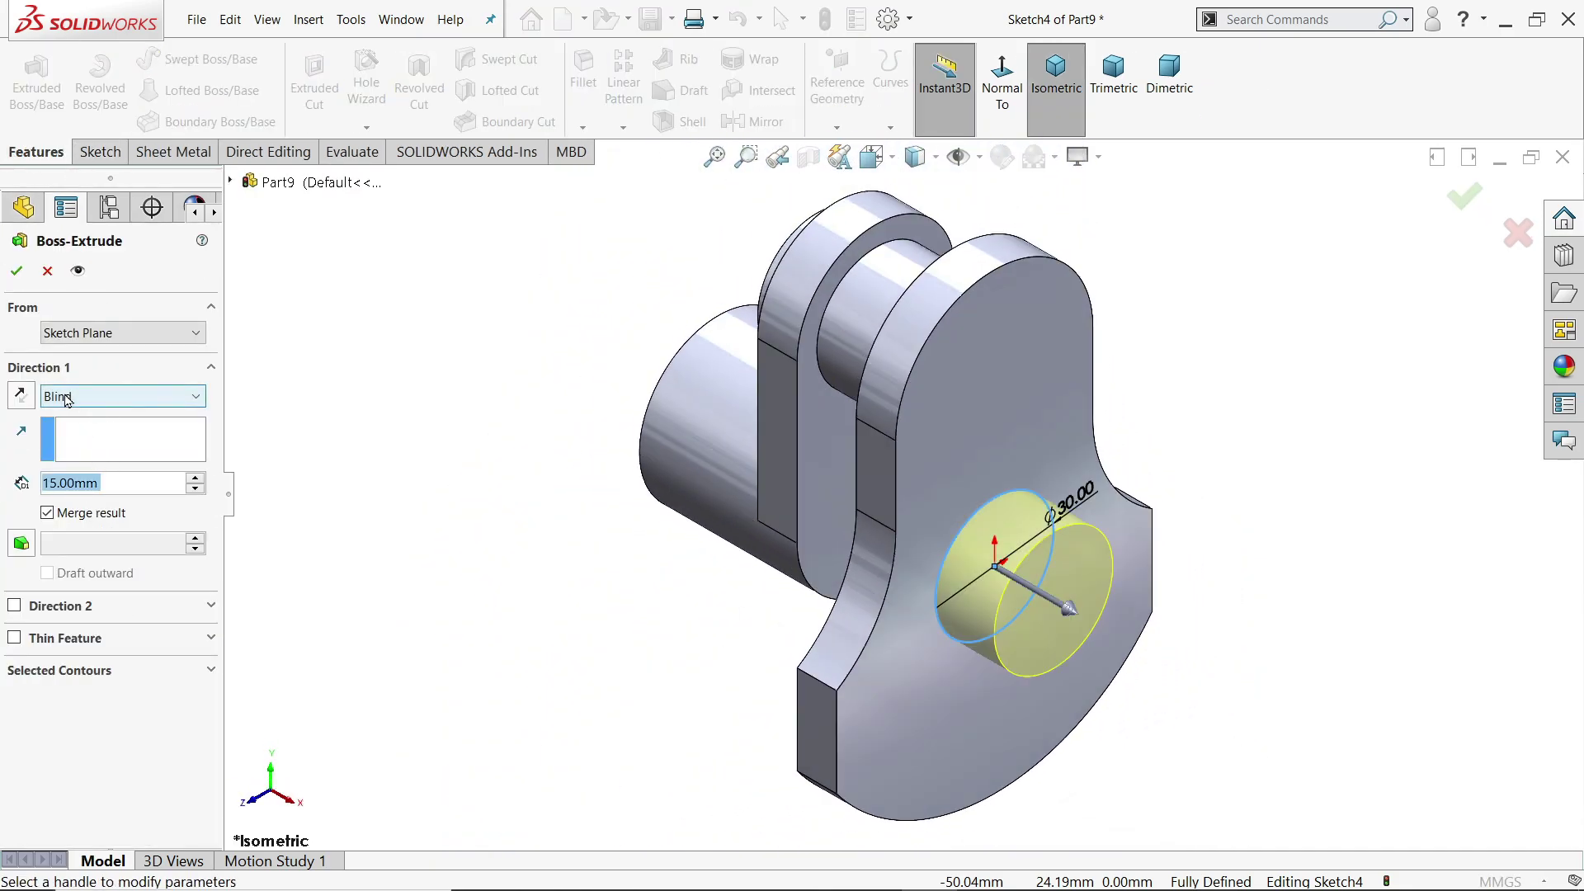
{"action": "type", "text": "30"}
{"action": "key", "text": "Return"}
{"action": "scroll", "coordinate": [997, 609], "scroll_direction": "down", "scroll_amount": 3}
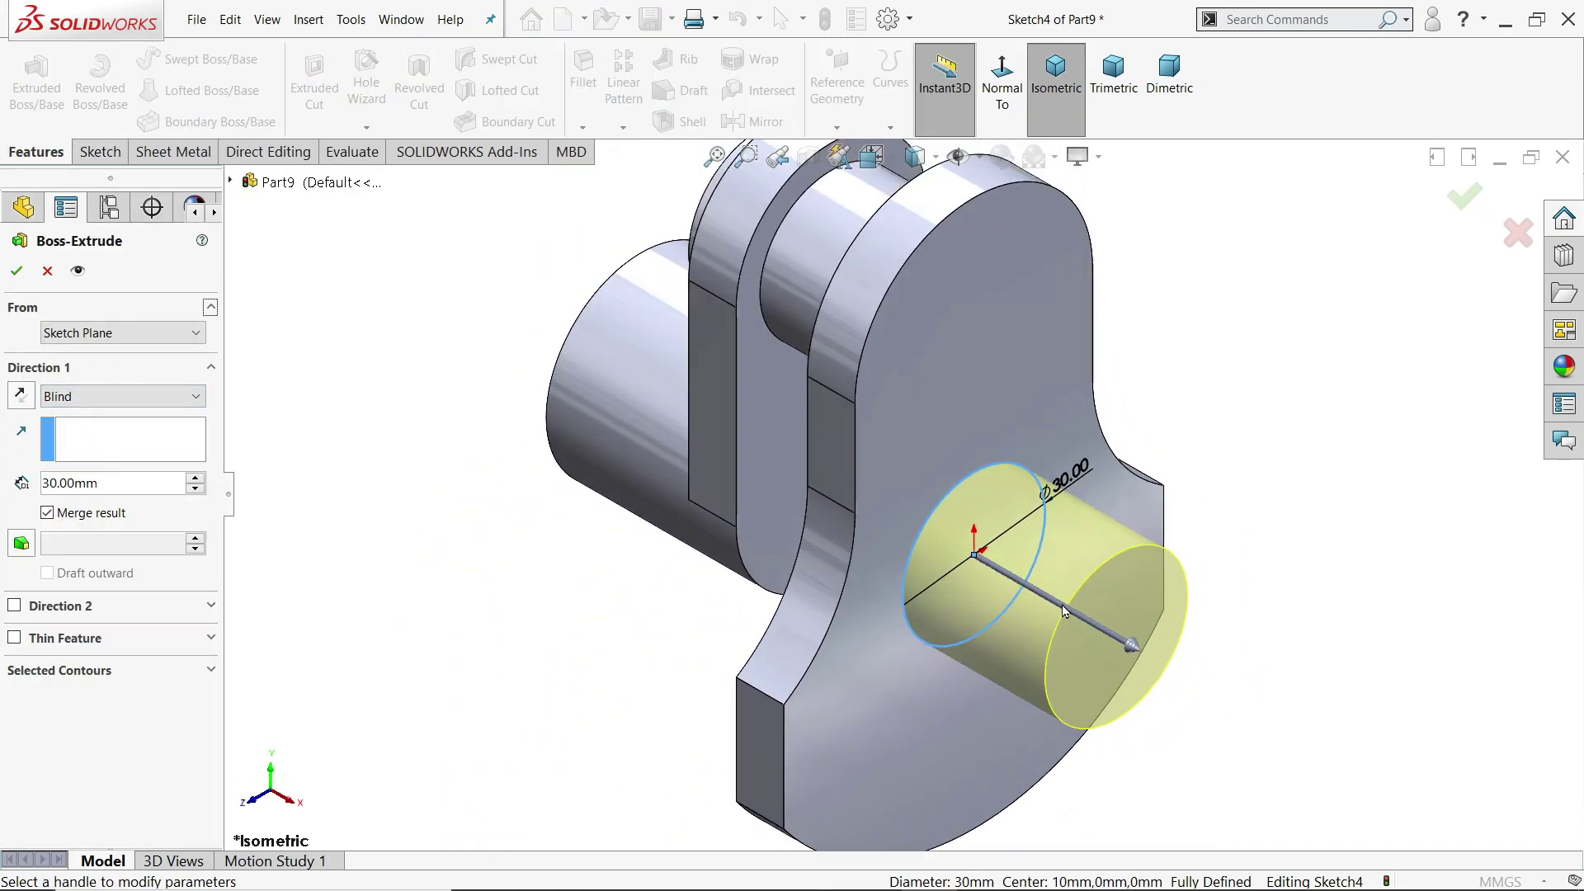
{"action": "left_click", "coordinate": [16, 270]}
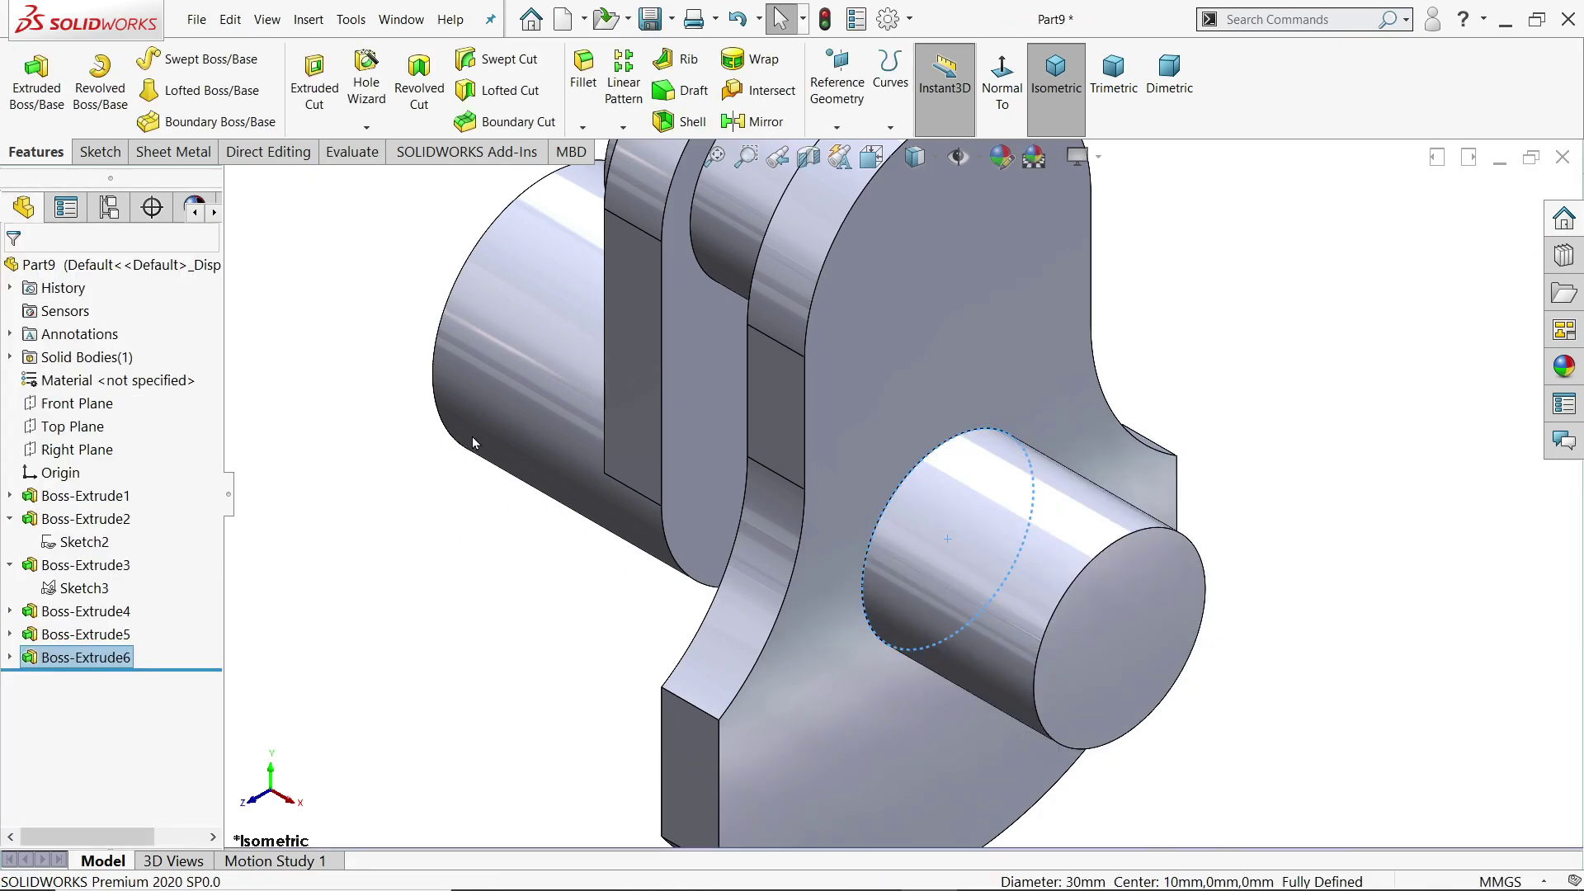
- Sketch a Ø20 circle at the origin on the journal's end face
{"action": "left_click", "coordinate": [1127, 644]}
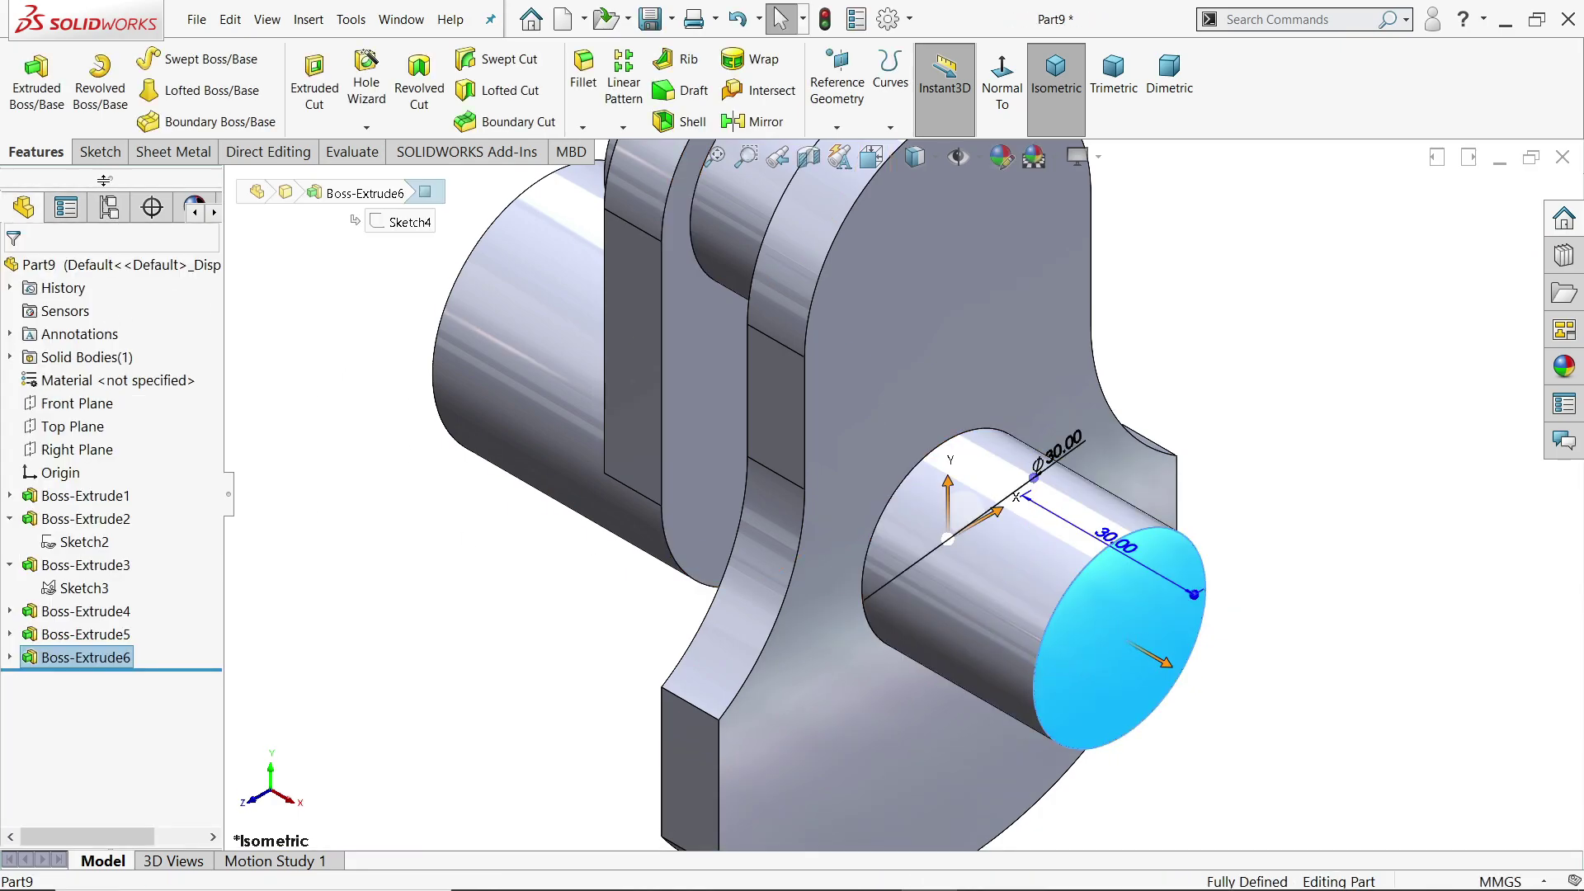
{"action": "left_click", "coordinate": [97, 151]}
{"action": "left_click", "coordinate": [25, 76]}
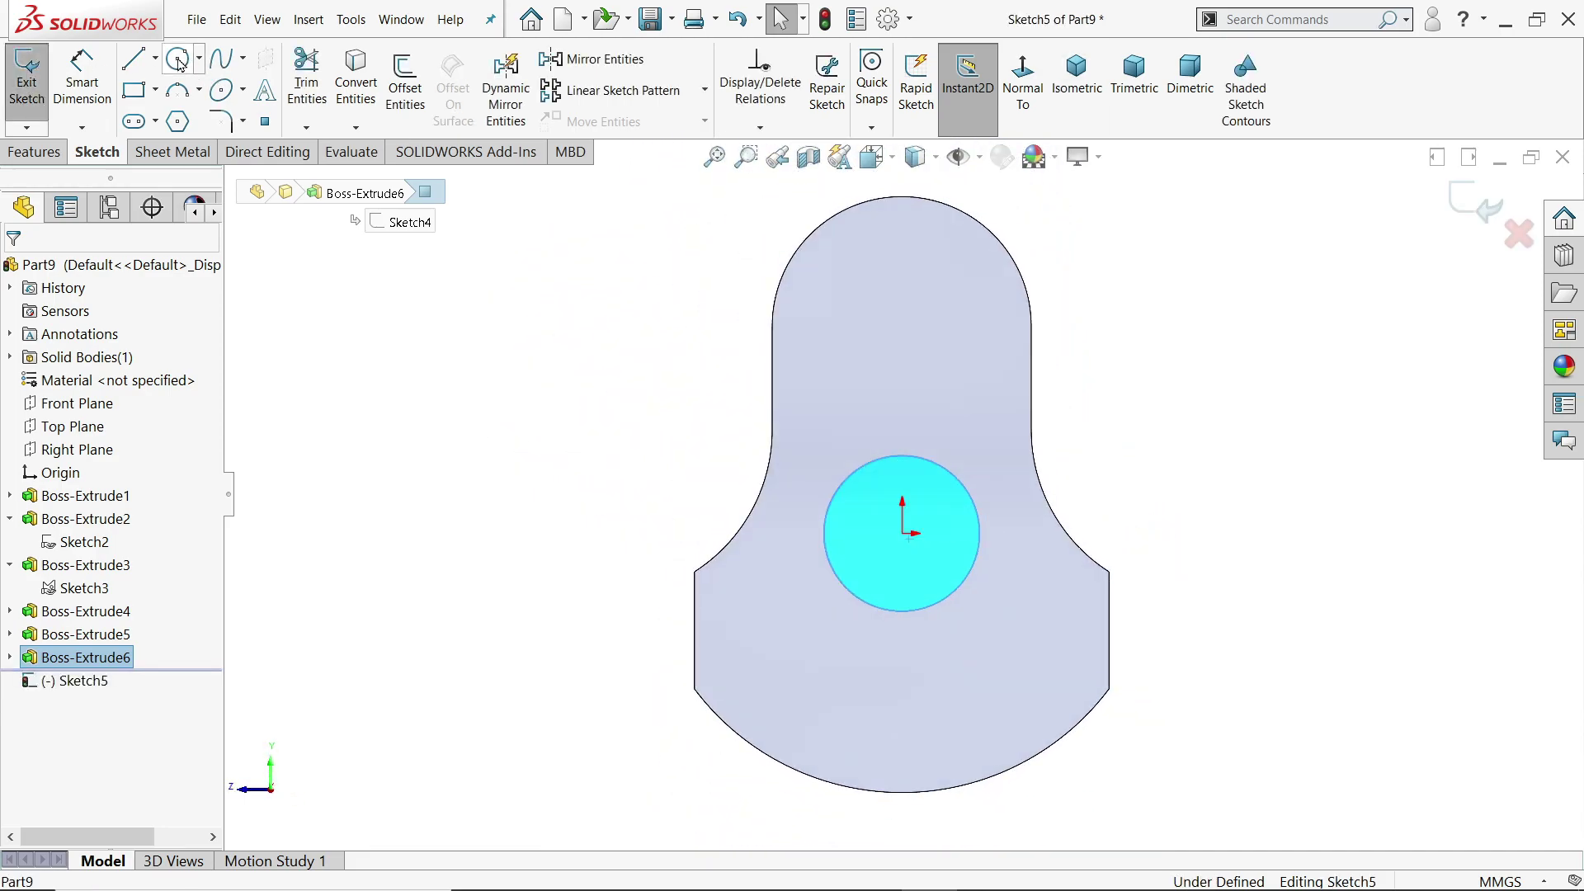
{"action": "left_click", "coordinate": [177, 58]}
{"action": "left_click", "coordinate": [825, 513]}
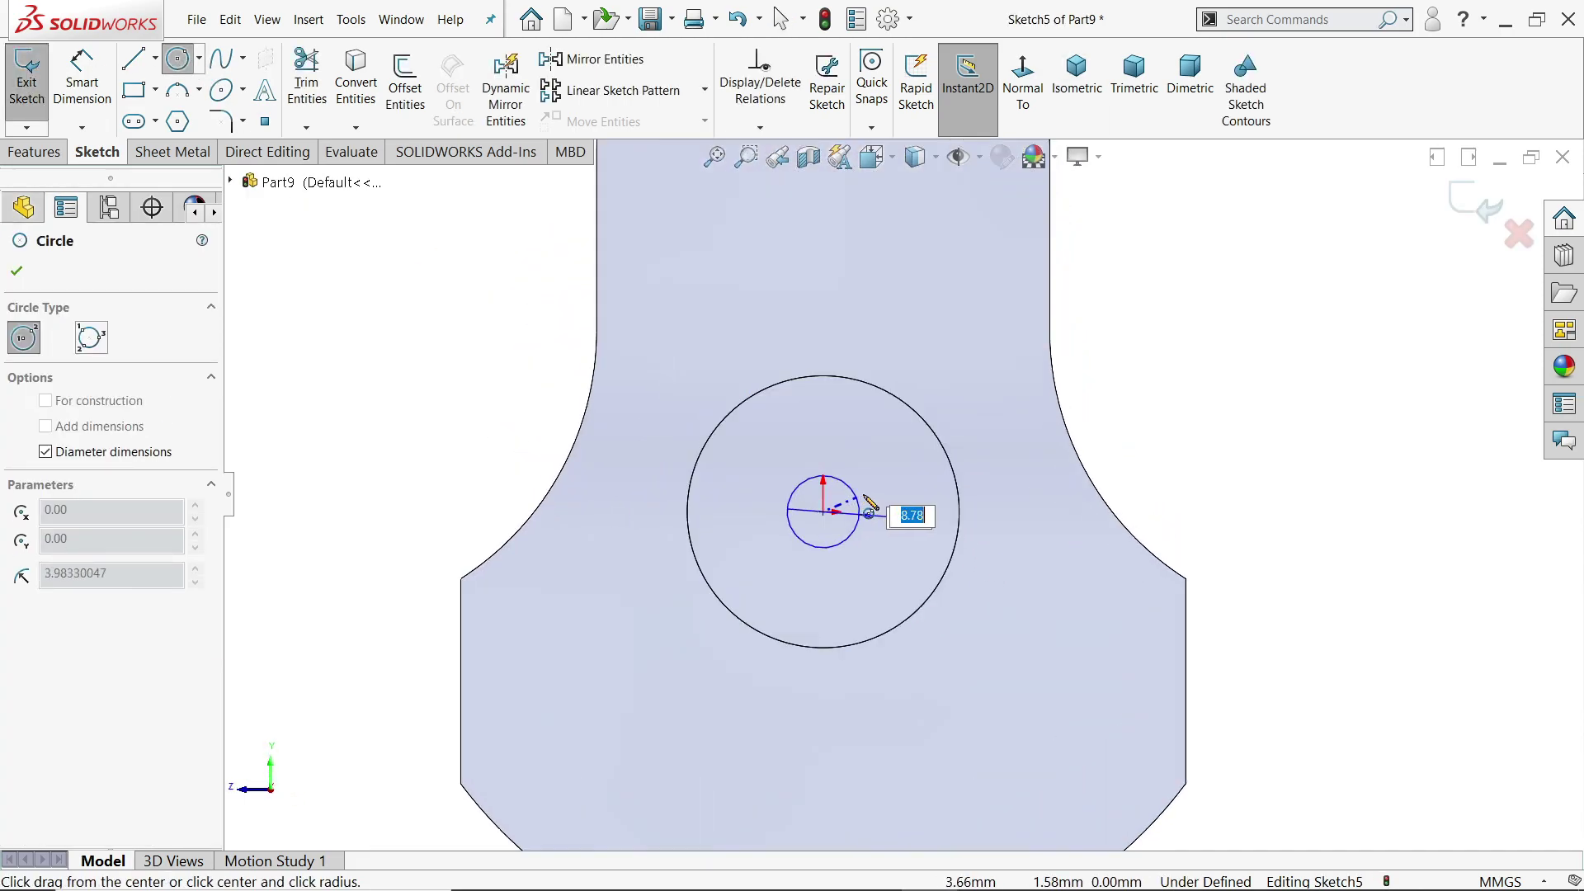
{"action": "type", "text": "20"}
{"action": "key", "text": "Return"}
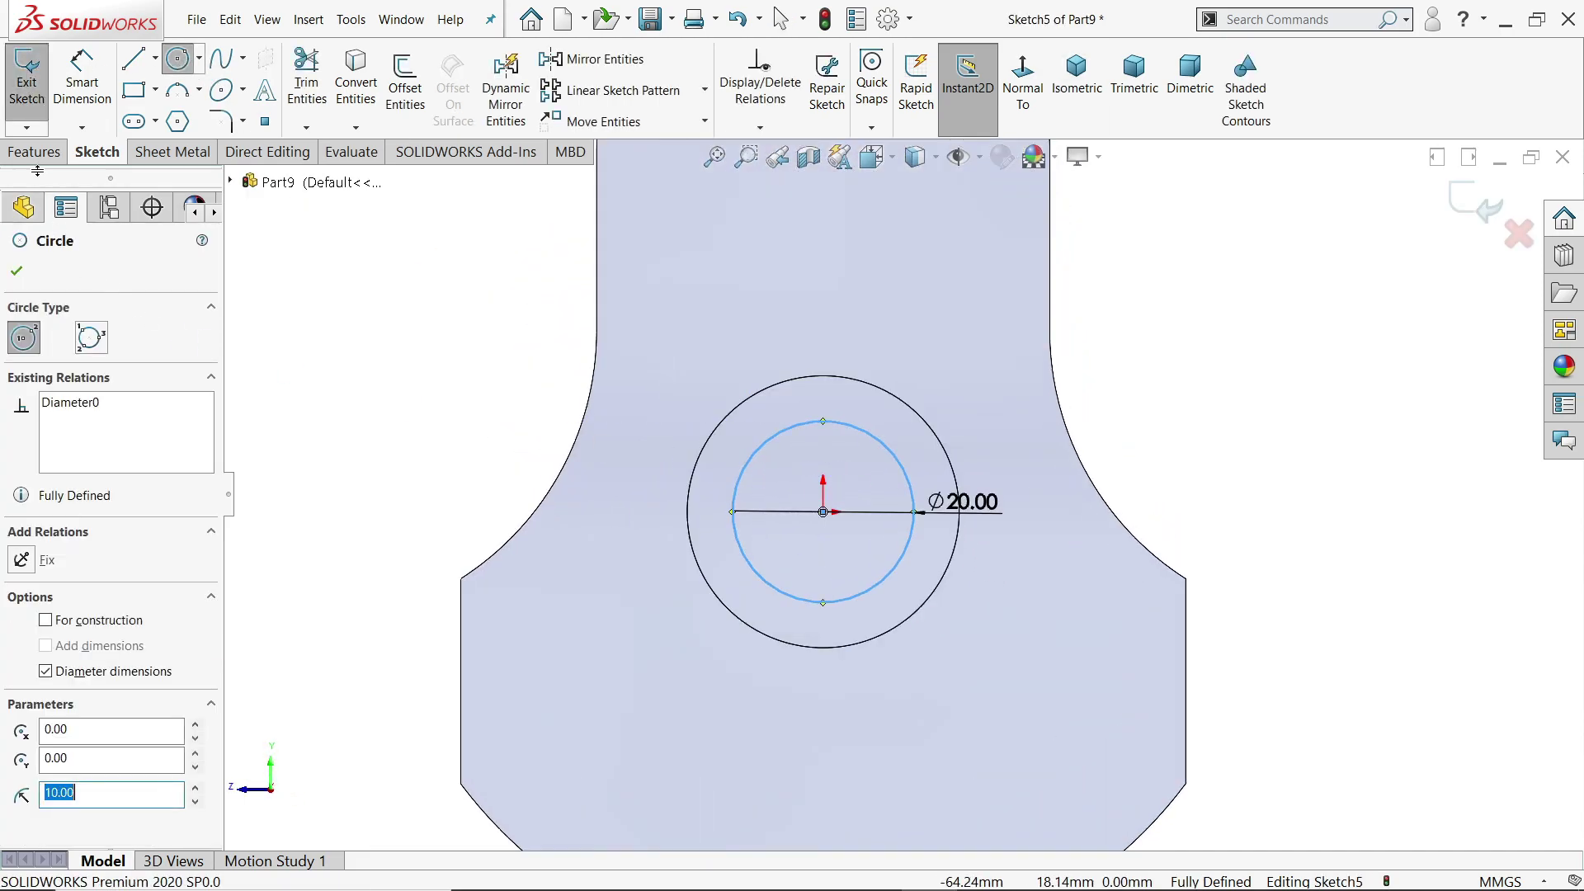
- Extrude the Ø20 circle 40 mm into the shaft (Boss-Extrude7)
{"action": "left_click", "coordinate": [35, 151]}
{"action": "left_click", "coordinate": [43, 105]}
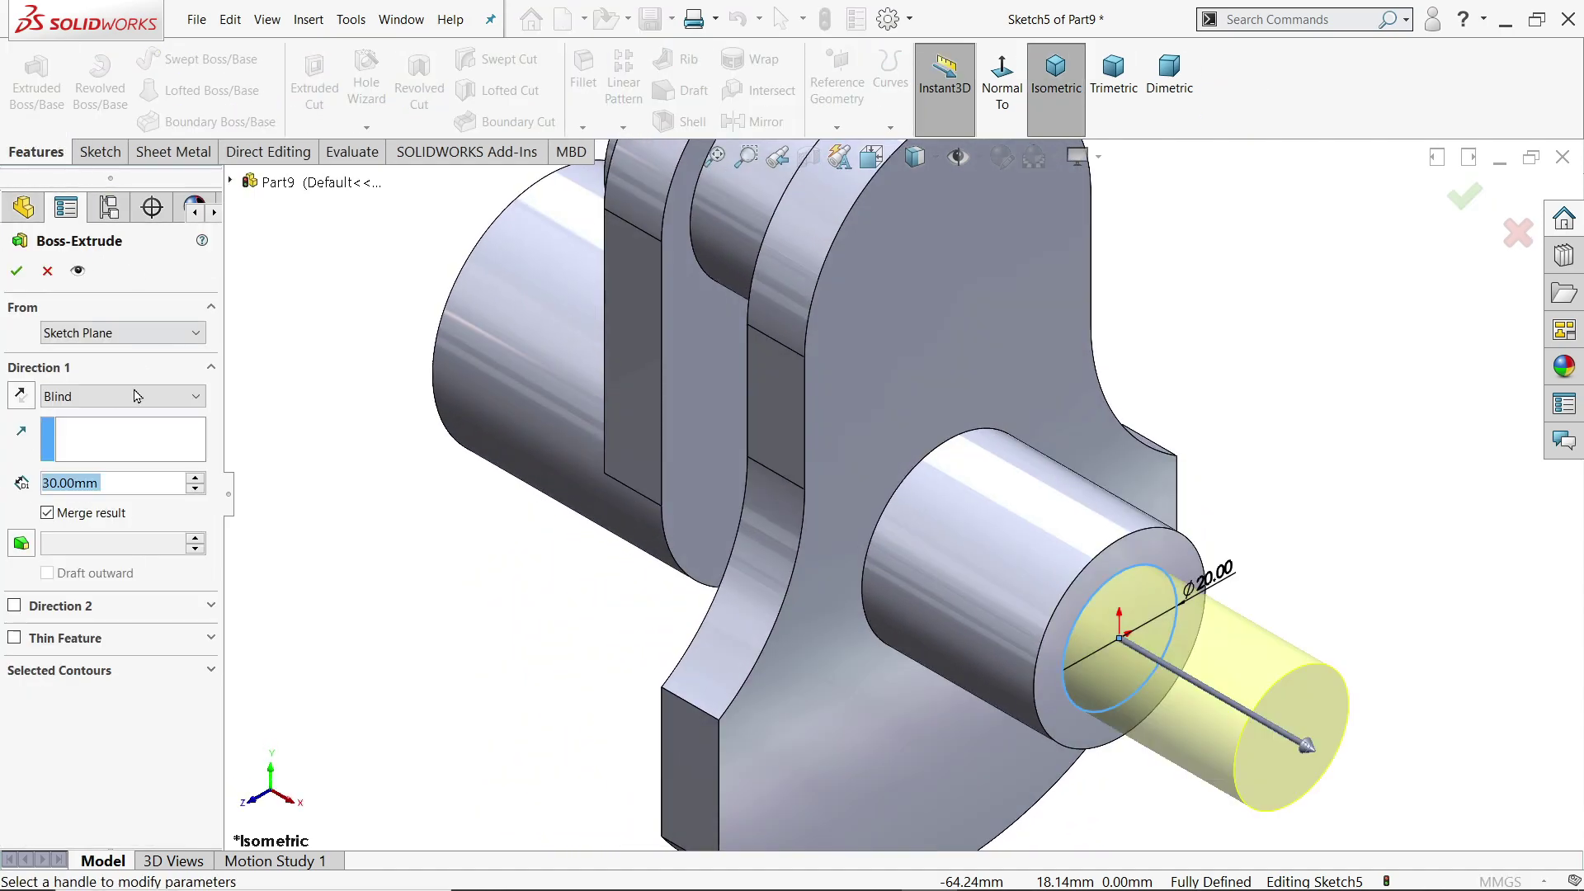
{"action": "type", "text": "40"}
{"action": "key", "text": "Return"}
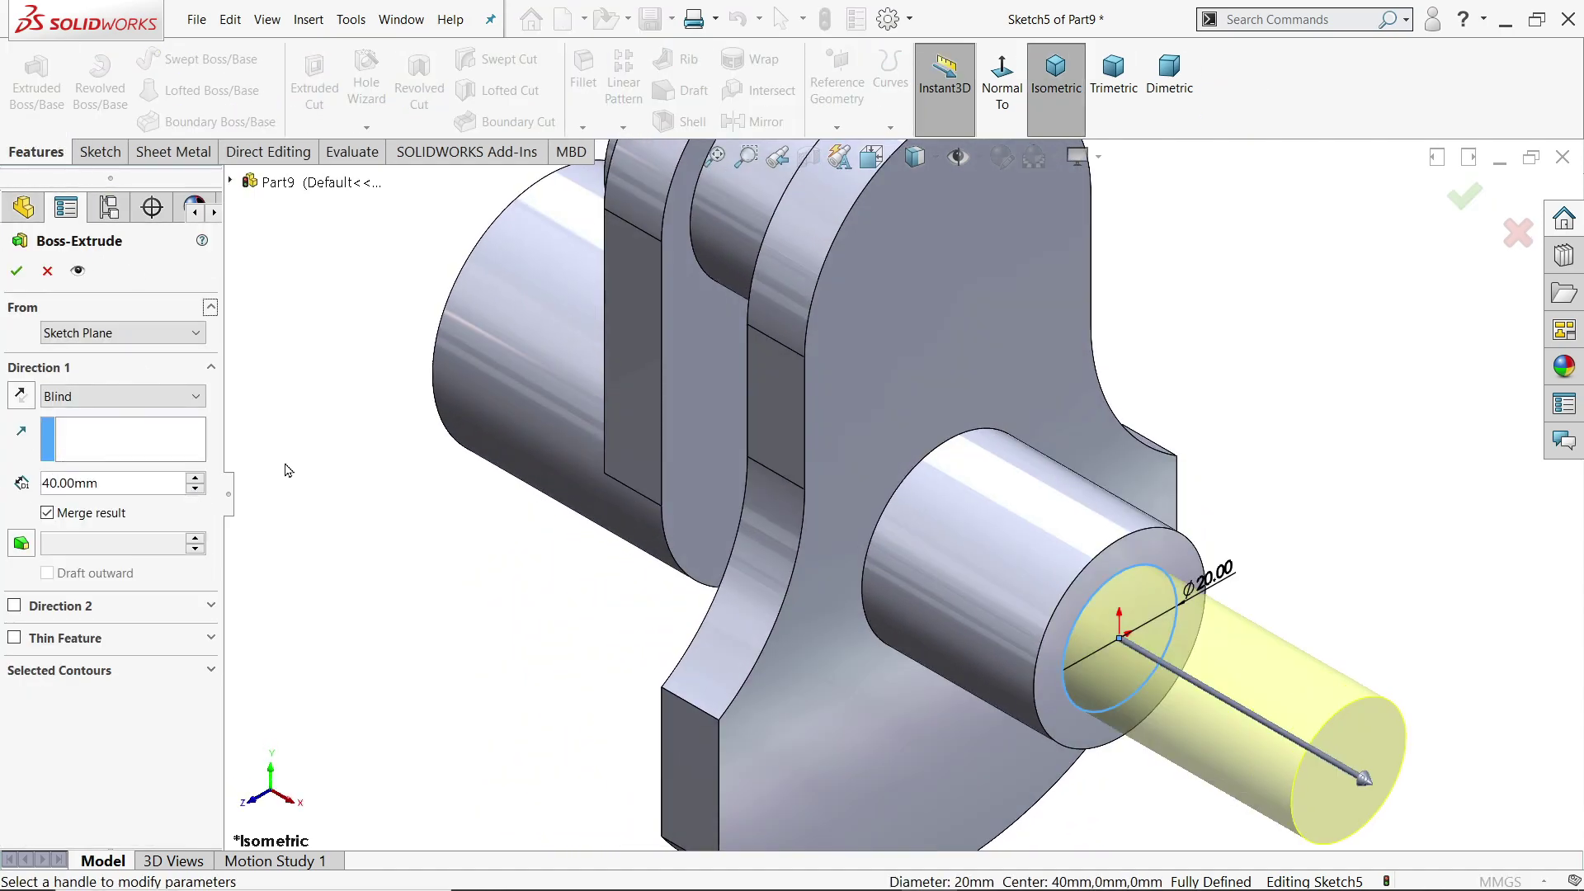
{"action": "scroll", "coordinate": [259, 487], "scroll_direction": "up", "scroll_amount": 1}
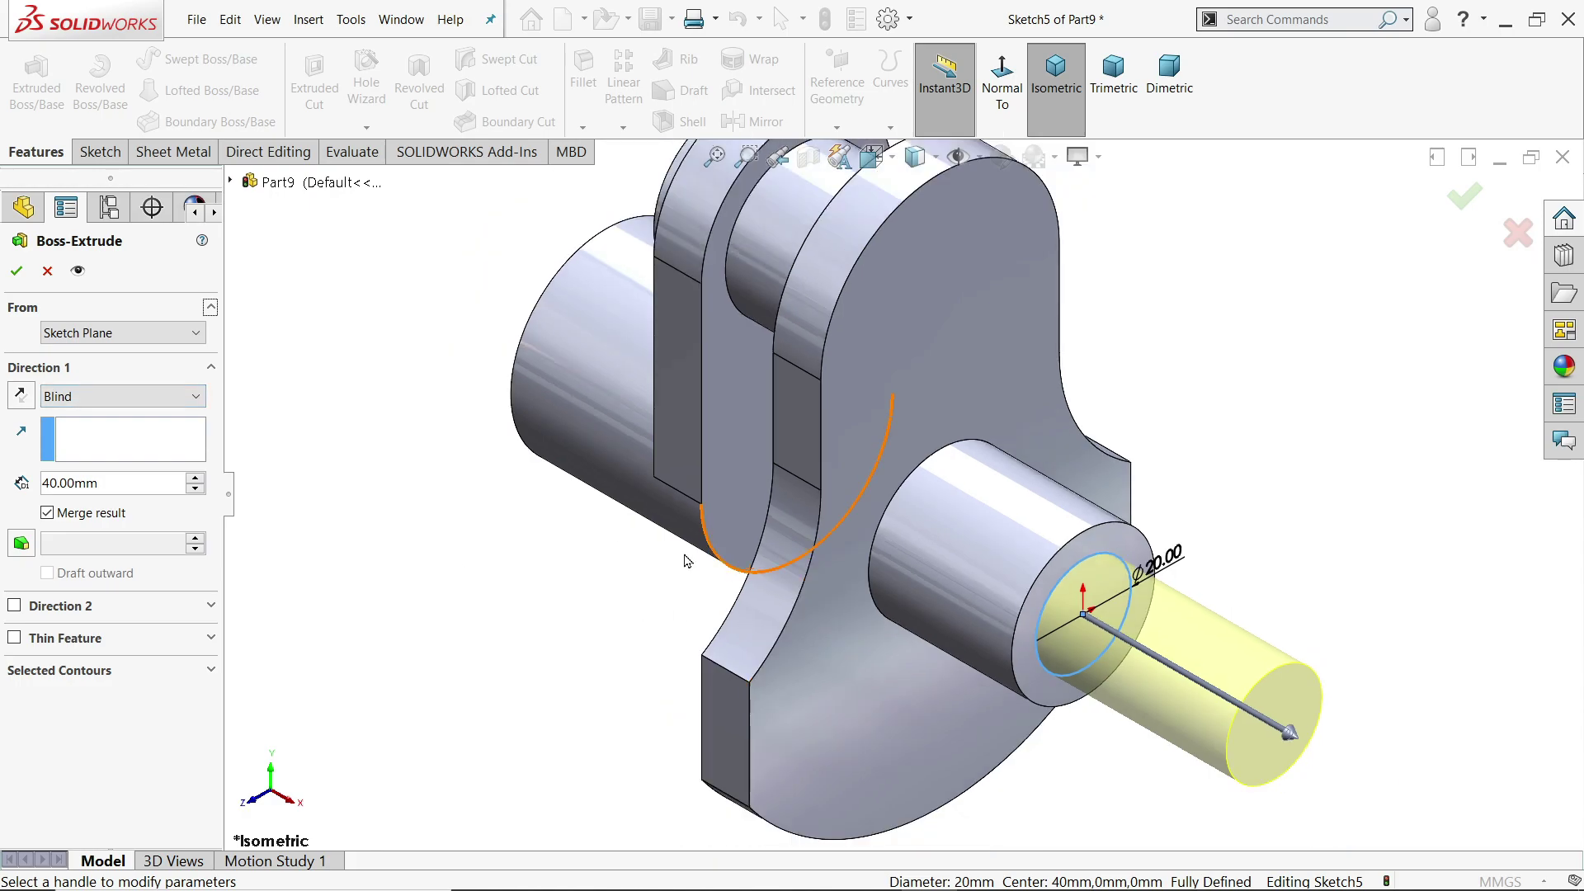
{"action": "left_click", "coordinate": [45, 274]}
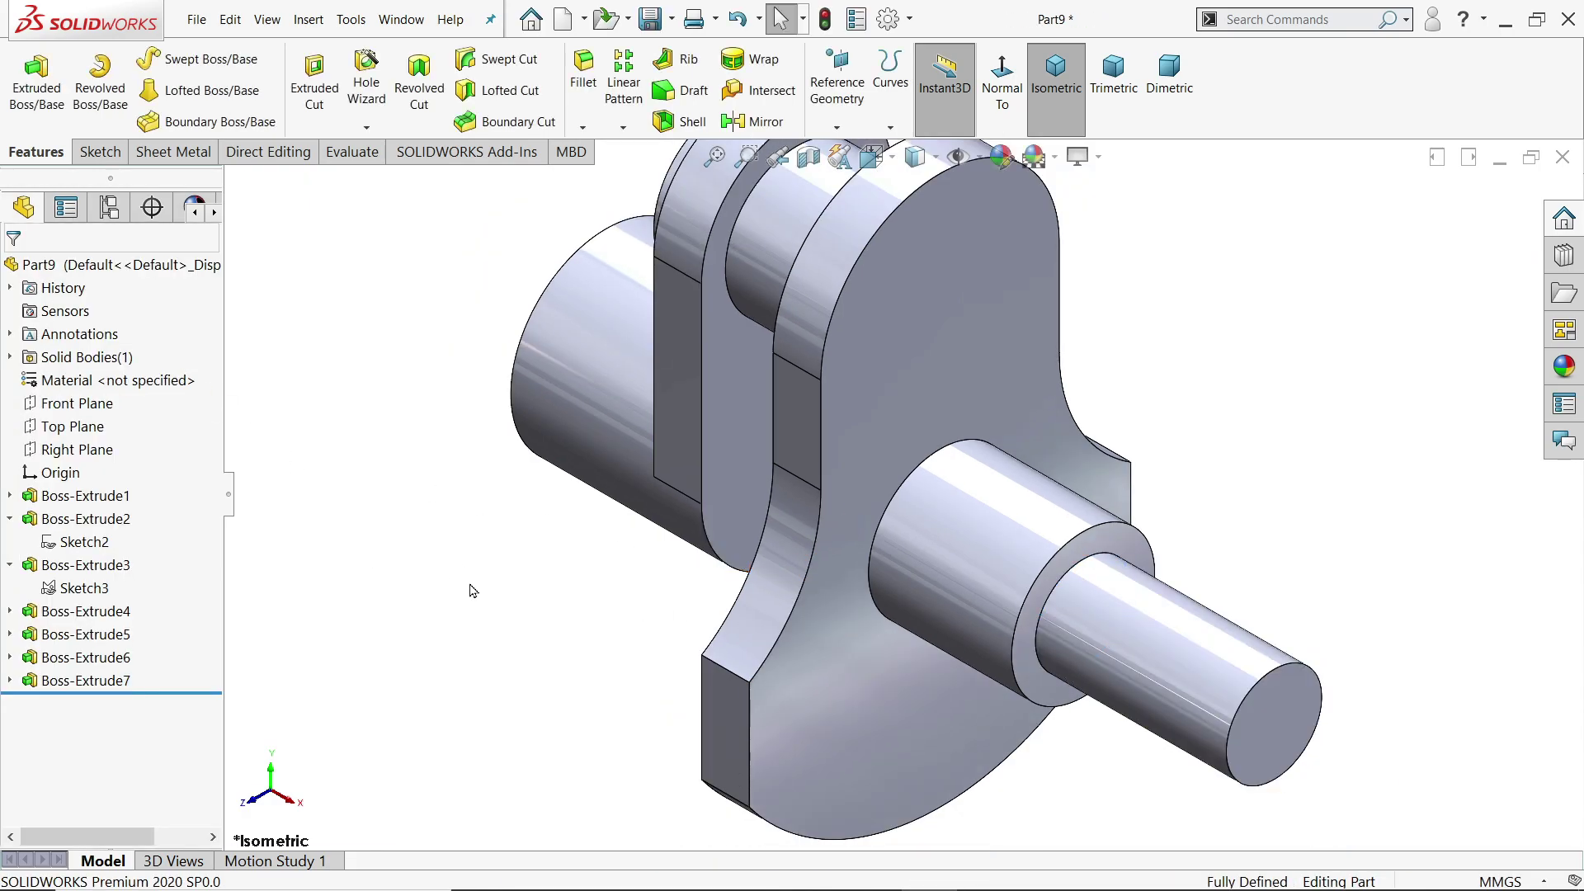
- Start a 2 mm fillet on the shaft step edge and the larger cylinder's end edge
{"action": "scroll", "coordinate": [970, 485], "scroll_direction": "up", "scroll_amount": 2}
{"action": "scroll", "coordinate": [970, 484], "scroll_direction": "down", "scroll_amount": 2}
{"action": "left_click", "coordinate": [584, 91]}
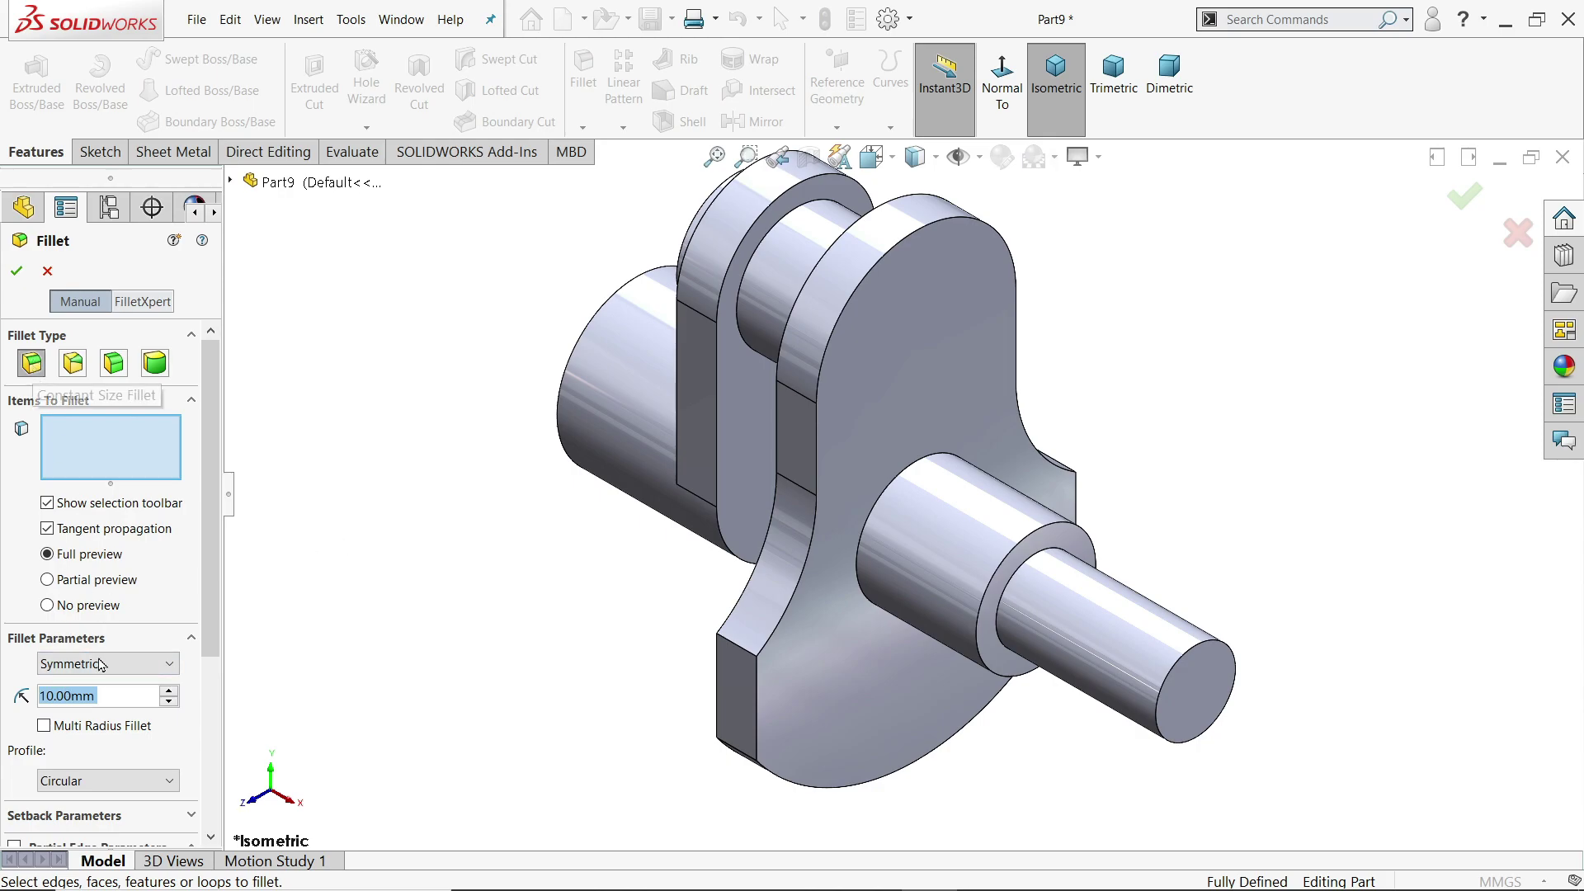
{"action": "type", "text": "2"}
{"action": "key", "text": "Return"}
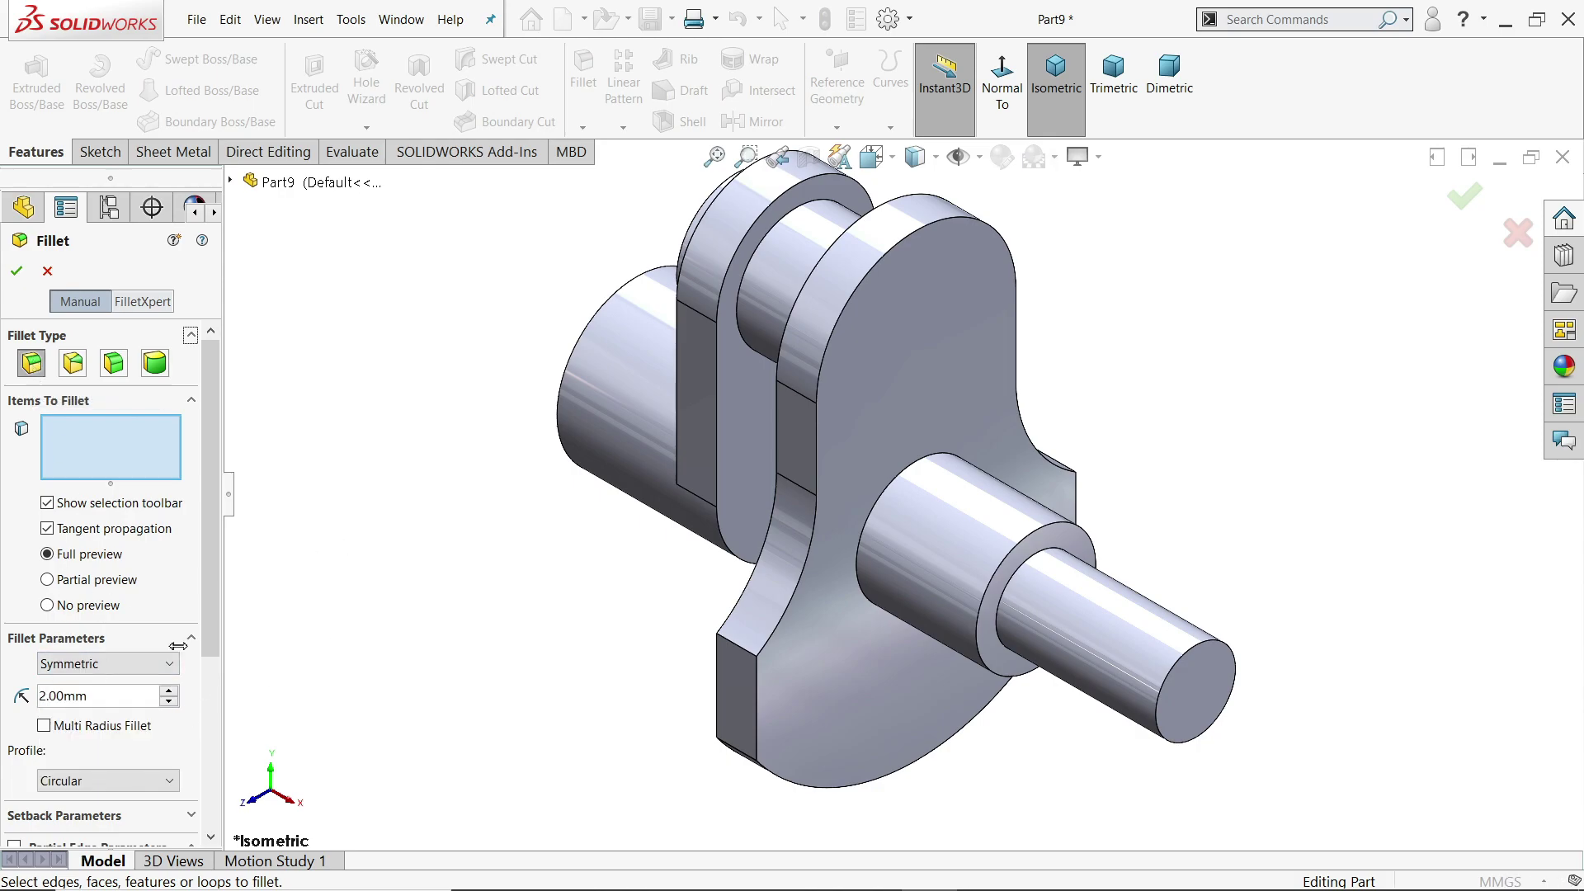
{"action": "scroll", "coordinate": [962, 608], "scroll_direction": "down", "scroll_amount": 3}
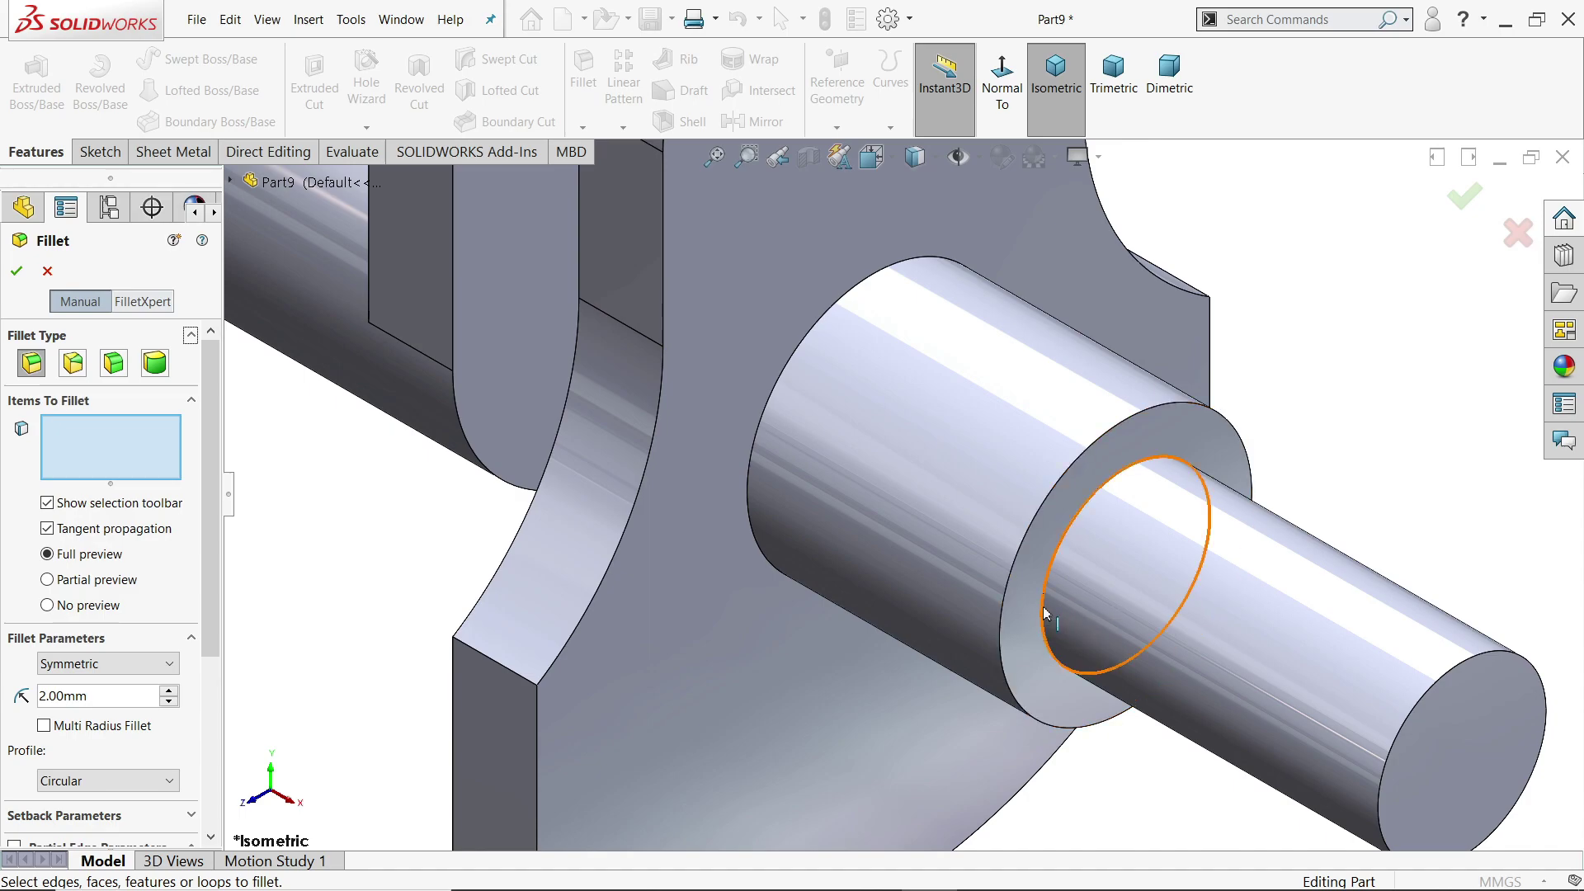
{"action": "left_click", "coordinate": [1012, 600]}
{"action": "left_click", "coordinate": [771, 418]}
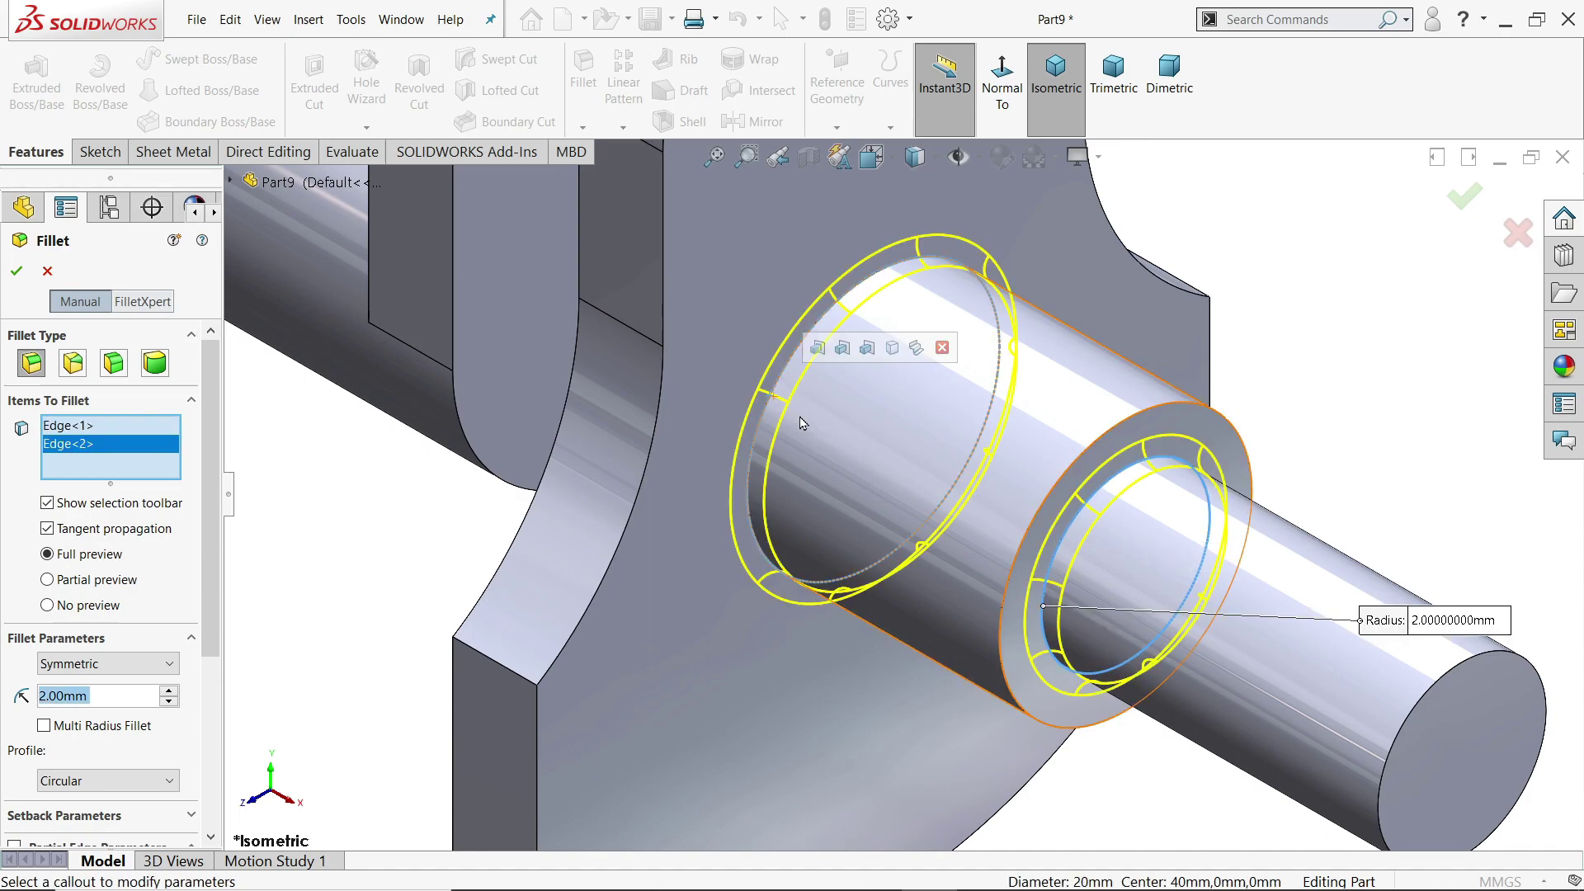
- Add the crankpin's circular edge and apply the 2 mm fillet to all three
{"action": "scroll", "coordinate": [775, 412], "scroll_direction": "up", "scroll_amount": 4}
{"action": "middle_click_drag", "start_coordinate": [797, 394], "coordinate": [764, 370]}
{"action": "scroll", "coordinate": [933, 379], "scroll_direction": "down", "scroll_amount": 5}
{"action": "left_click", "coordinate": [931, 377]}
{"action": "scroll", "coordinate": [849, 467], "scroll_direction": "up", "scroll_amount": 5}
{"action": "scroll", "coordinate": [1196, 560], "scroll_direction": "down", "scroll_amount": 4}
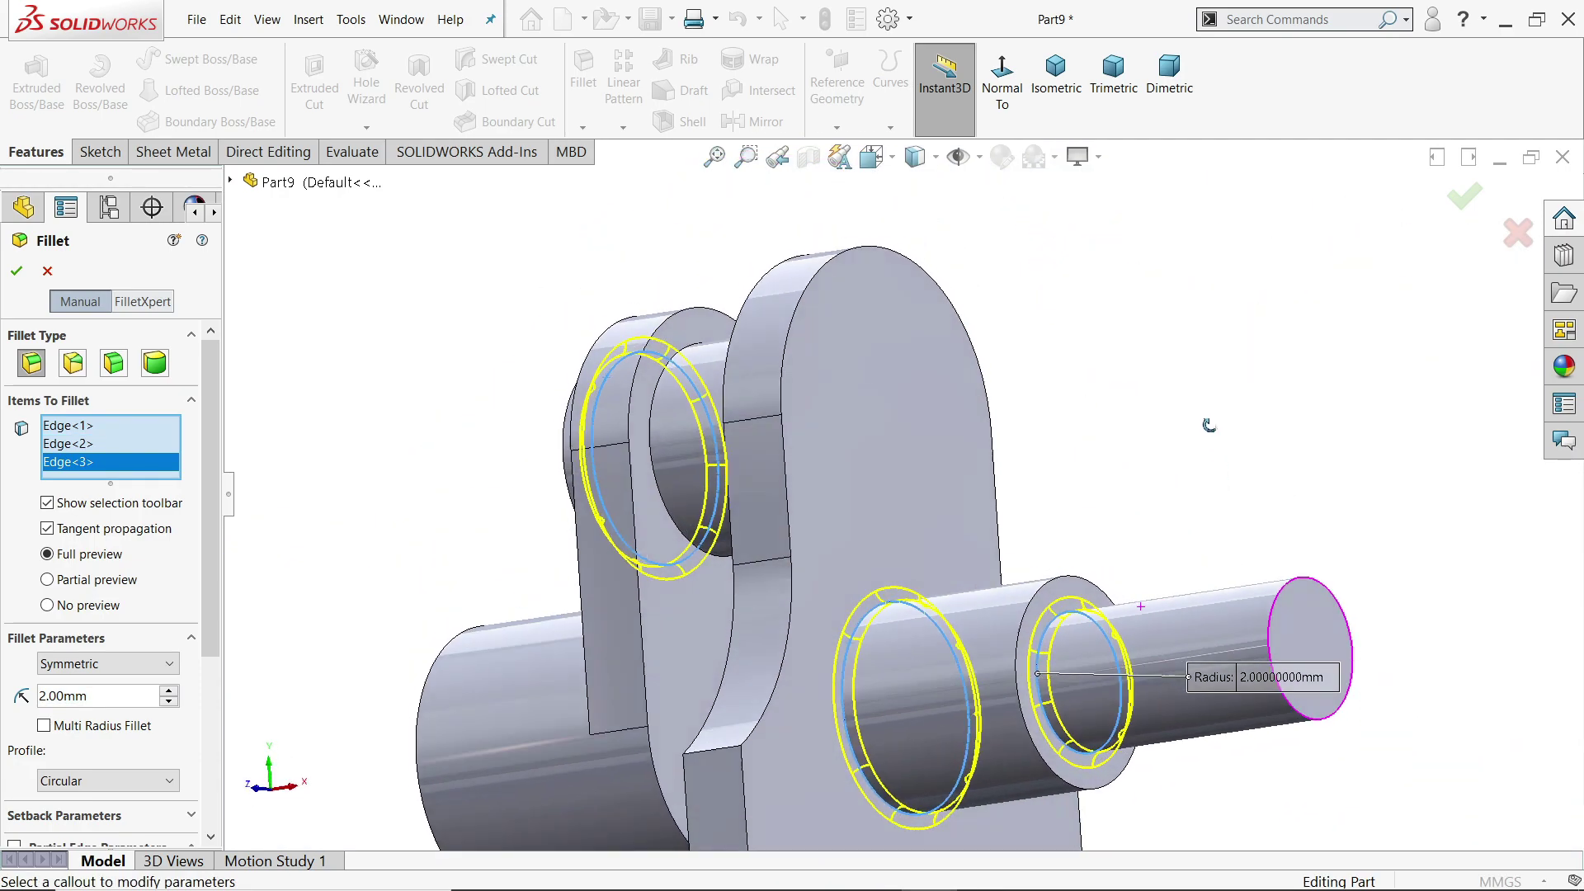
{"action": "middle_click_drag", "start_coordinate": [1196, 560], "coordinate": [1147, 550]}
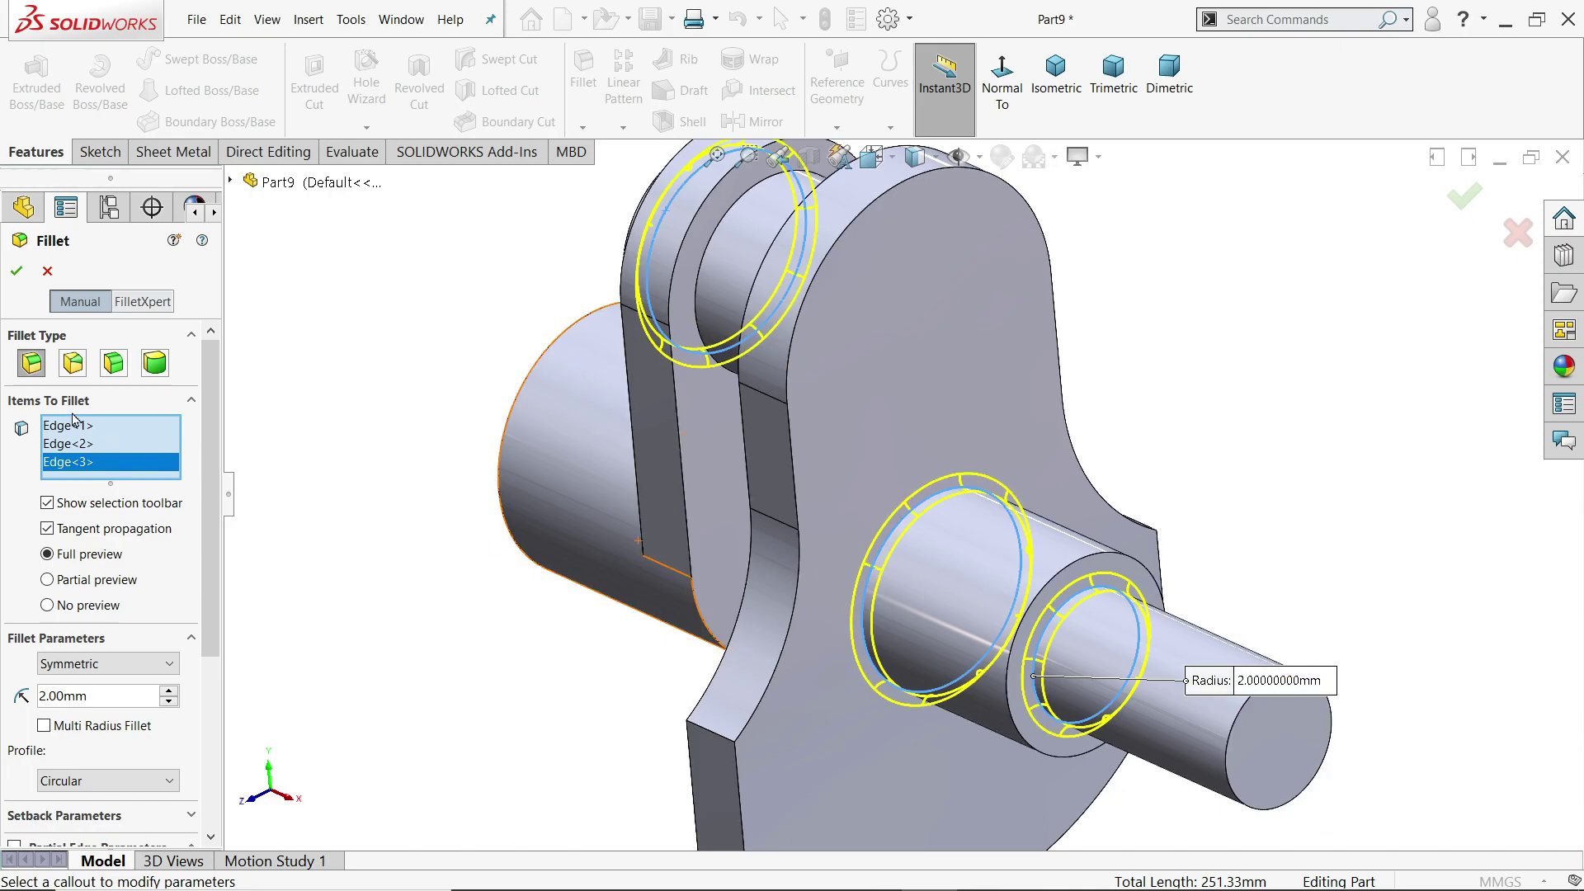
{"action": "left_click", "coordinate": [13, 275]}
{"action": "middle_click_drag", "start_coordinate": [360, 609], "coordinate": [508, 606]}
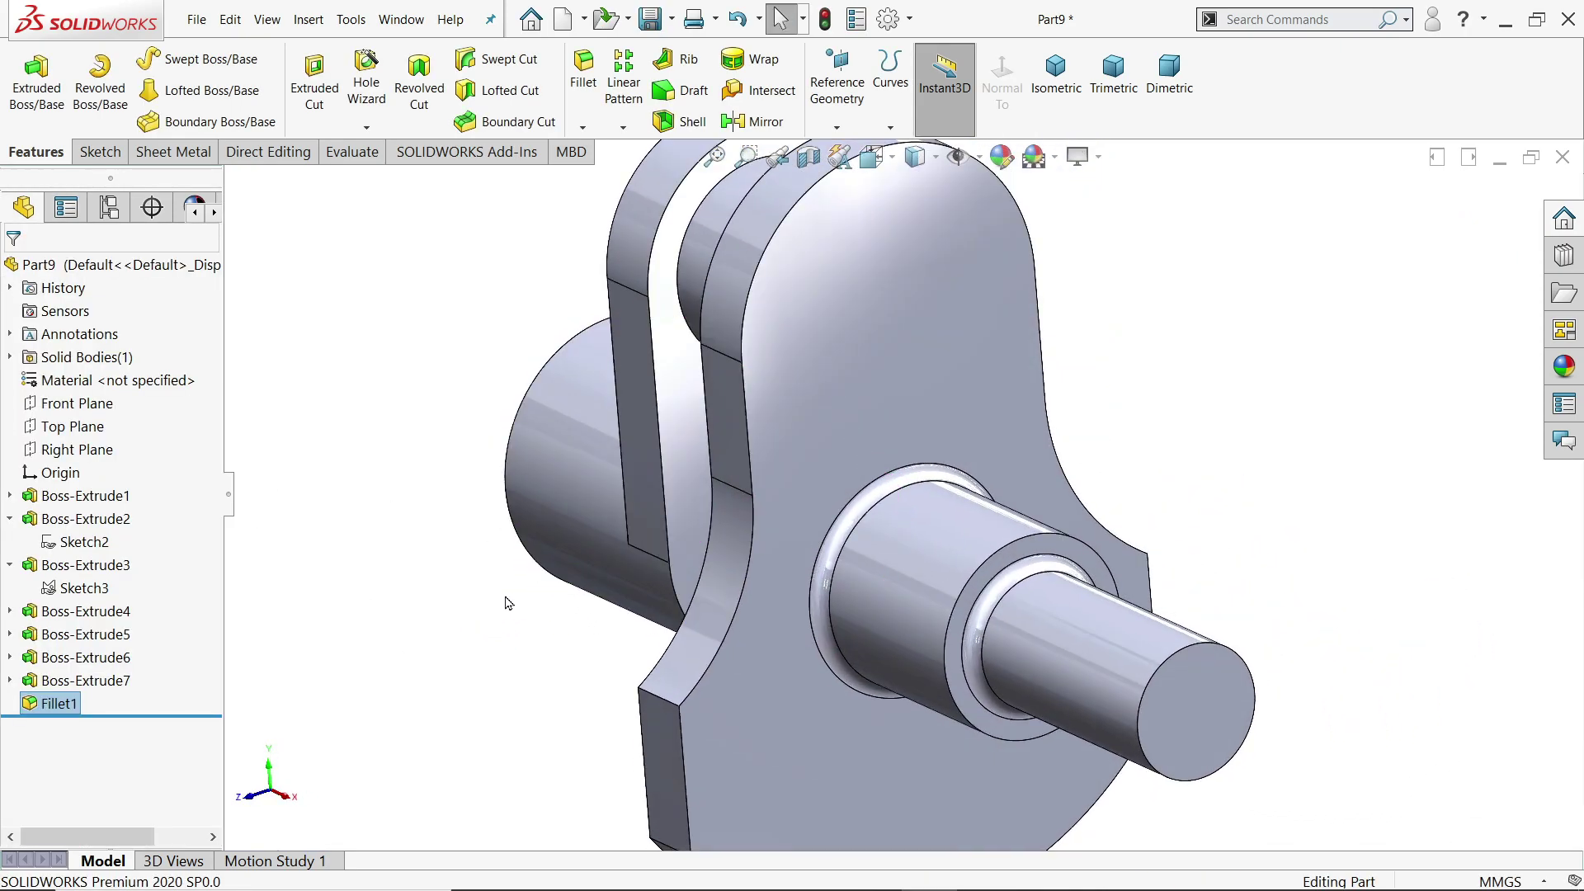
- Chamfer the shaft step edge 1 mm × 45°, then bring up the crankshaft reference drawing
{"action": "left_click", "coordinate": [583, 129]}
{"action": "left_click", "coordinate": [620, 172]}
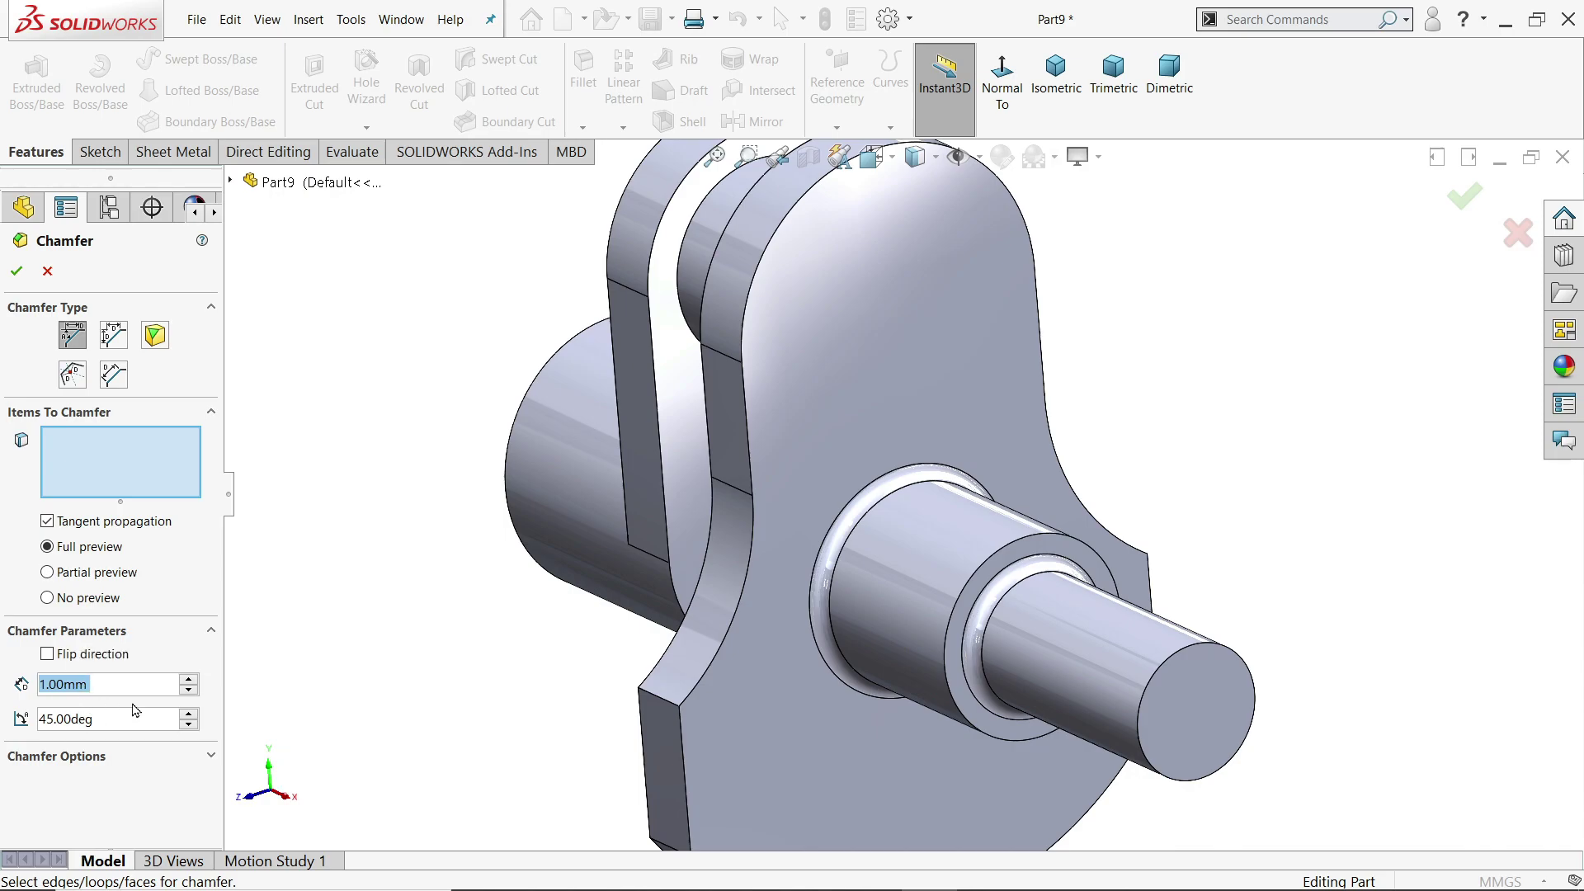
{"action": "scroll", "coordinate": [977, 608], "scroll_direction": "down", "scroll_amount": 5}
{"action": "left_click", "coordinate": [971, 607]}
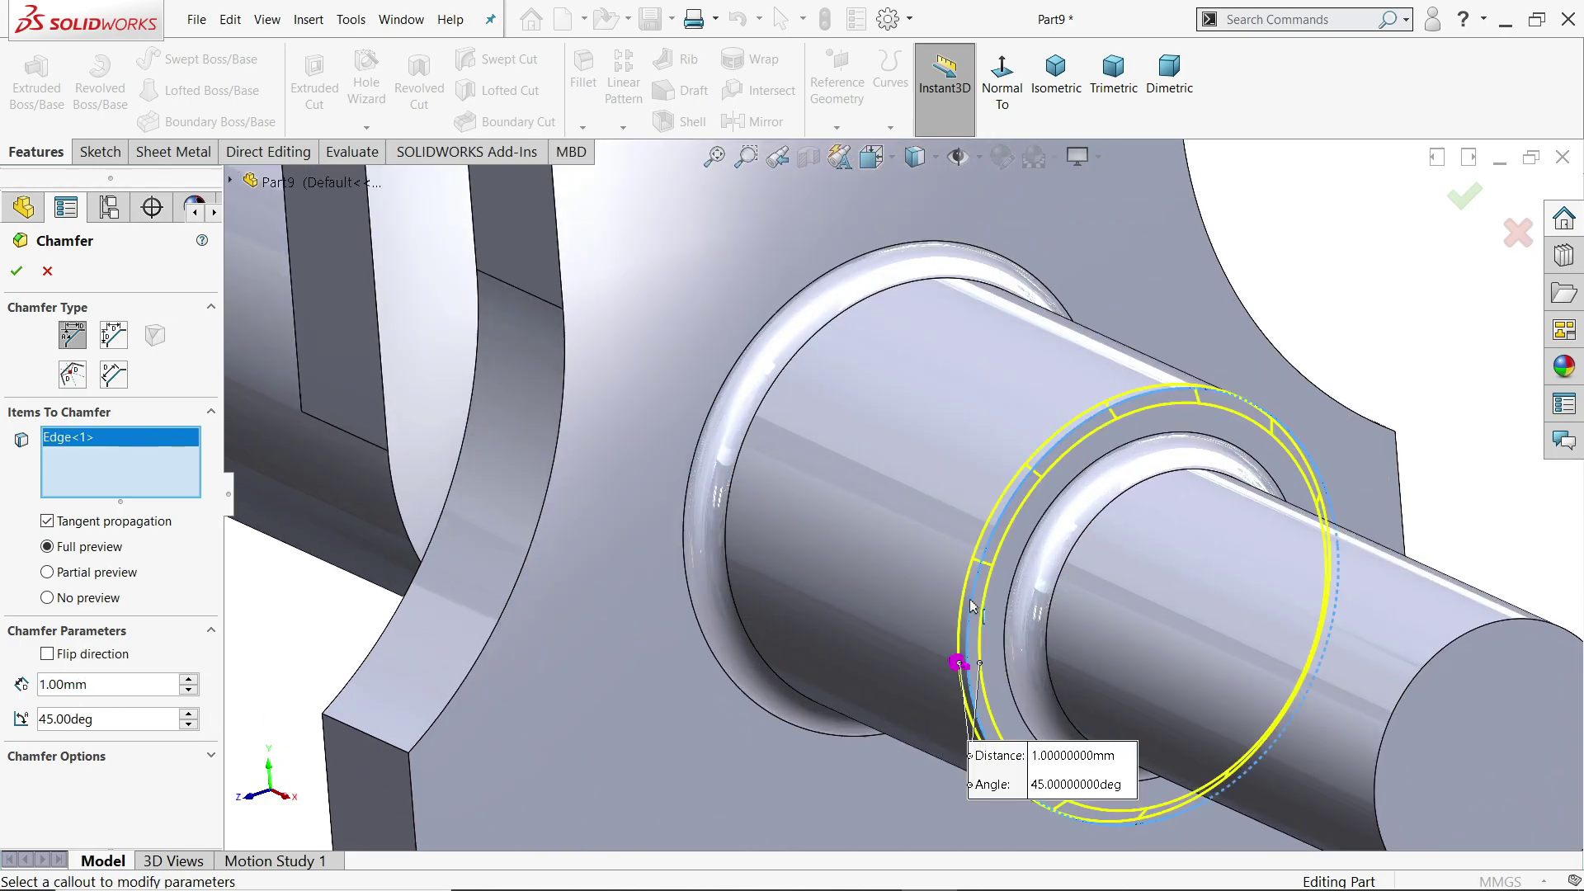
{"action": "left_click", "coordinate": [20, 274]}
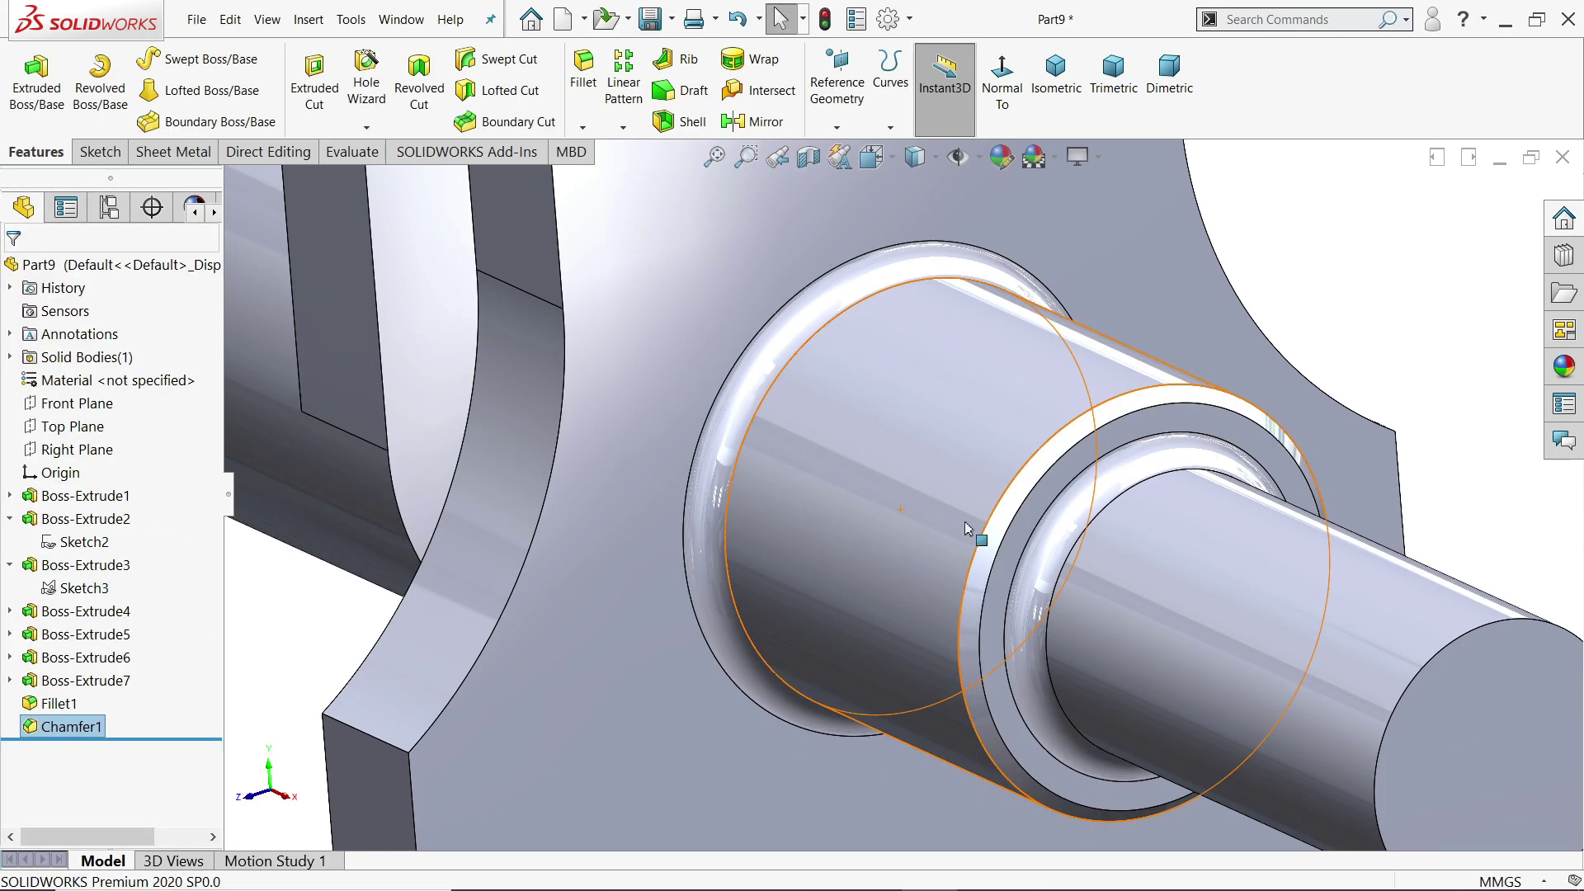
{"action": "scroll", "coordinate": [965, 531], "scroll_direction": "up", "scroll_amount": 3}
{"action": "middle_click_drag", "start_coordinate": [990, 537], "coordinate": [1056, 442]}
{"action": "scroll", "coordinate": [1062, 492], "scroll_direction": "up", "scroll_amount": 6}
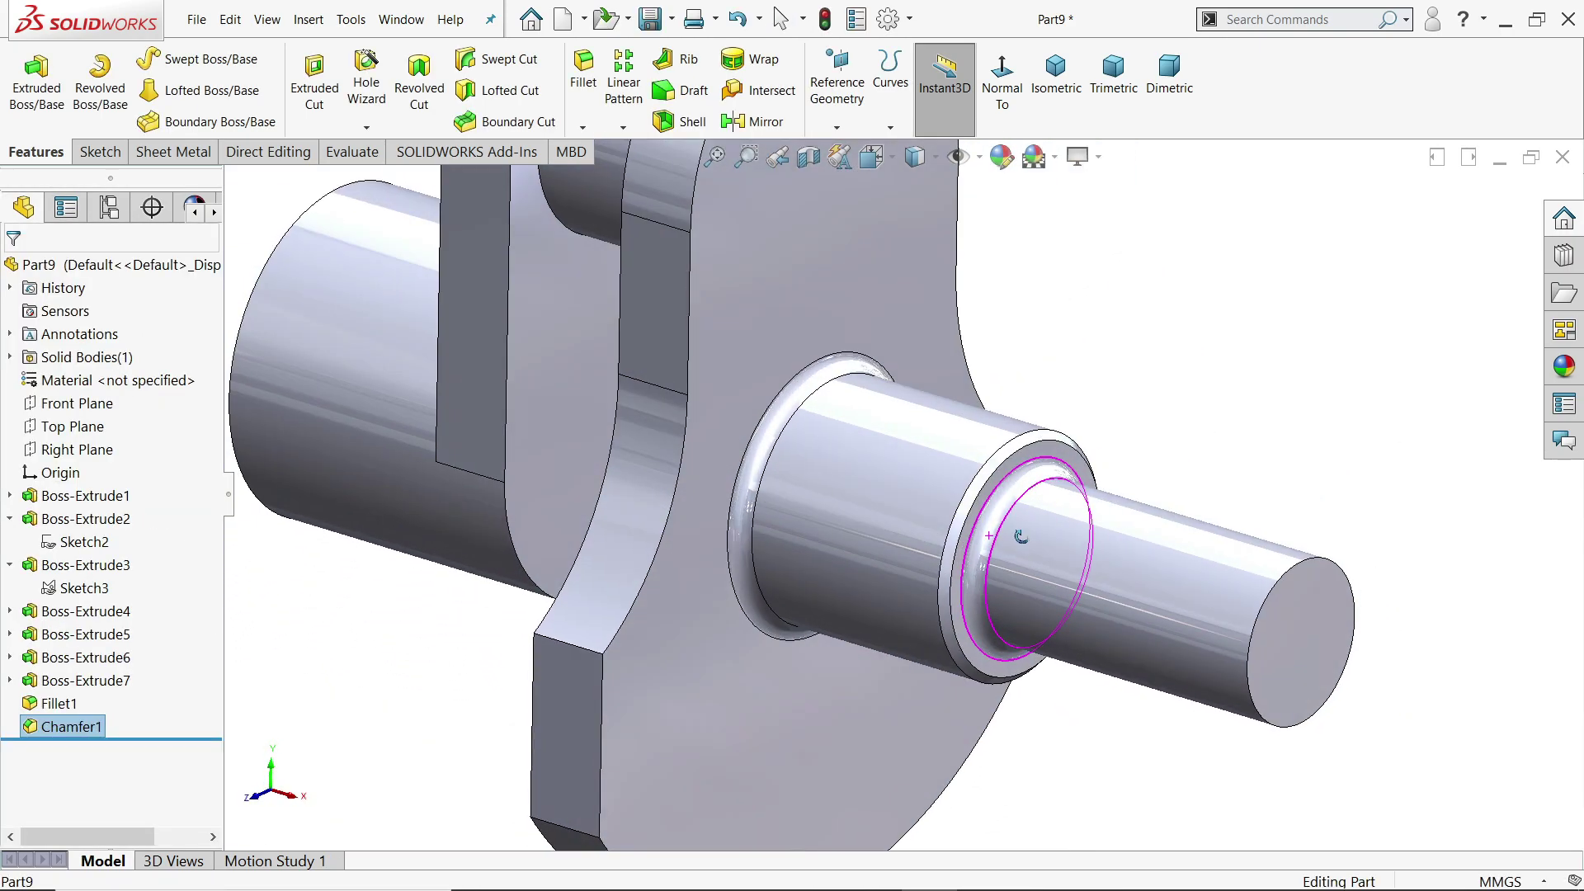
{"action": "scroll", "coordinate": [1082, 402], "scroll_direction": "down", "scroll_amount": 1}
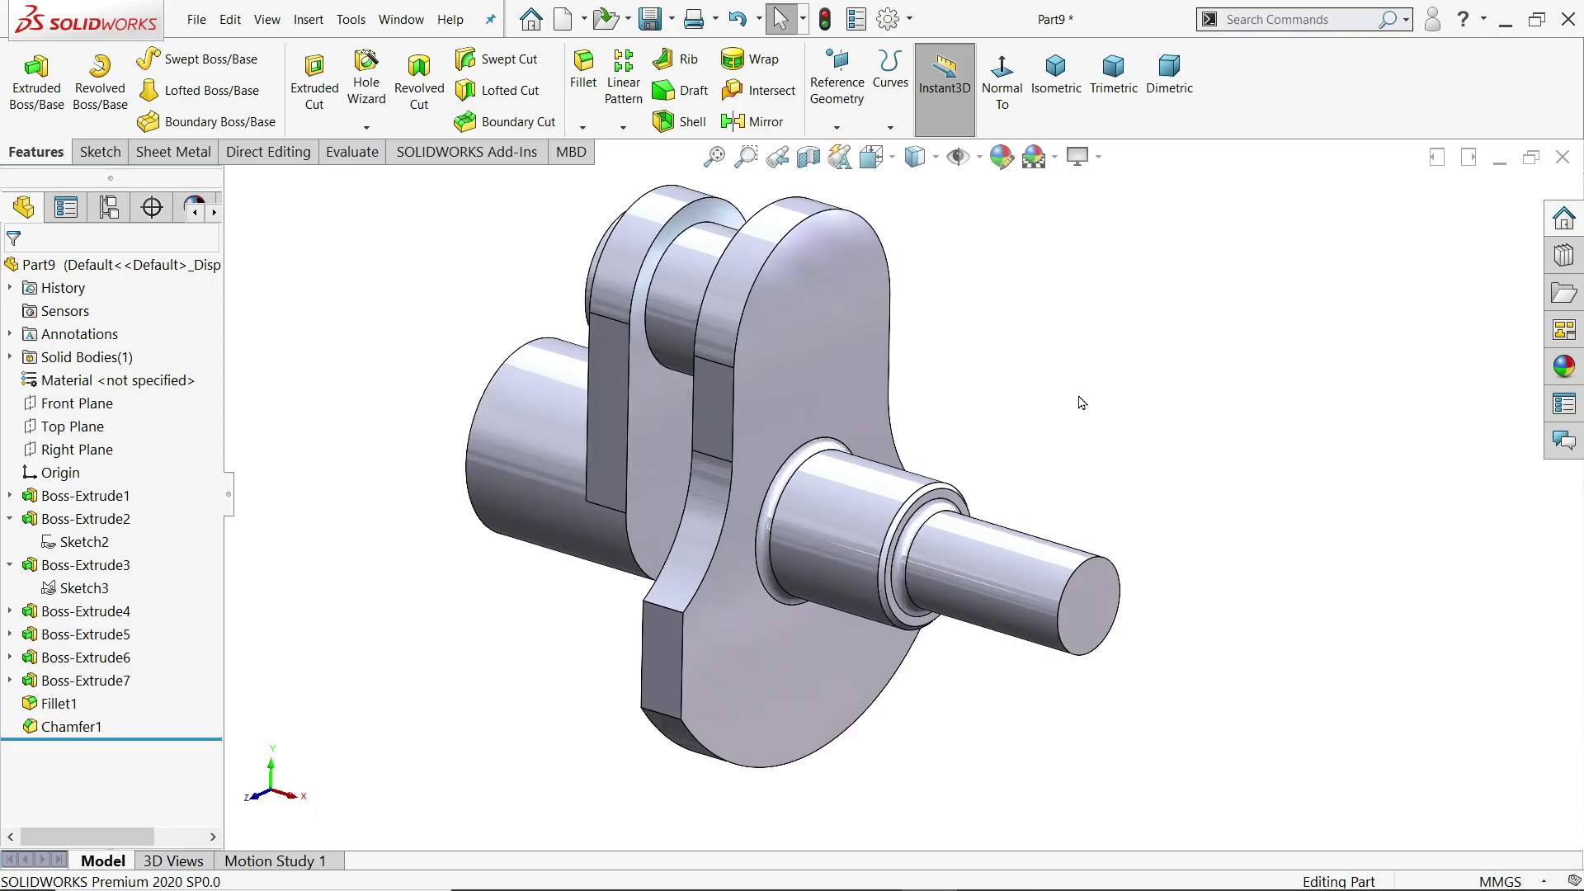
{"action": "key", "text": "alt+Tab"}
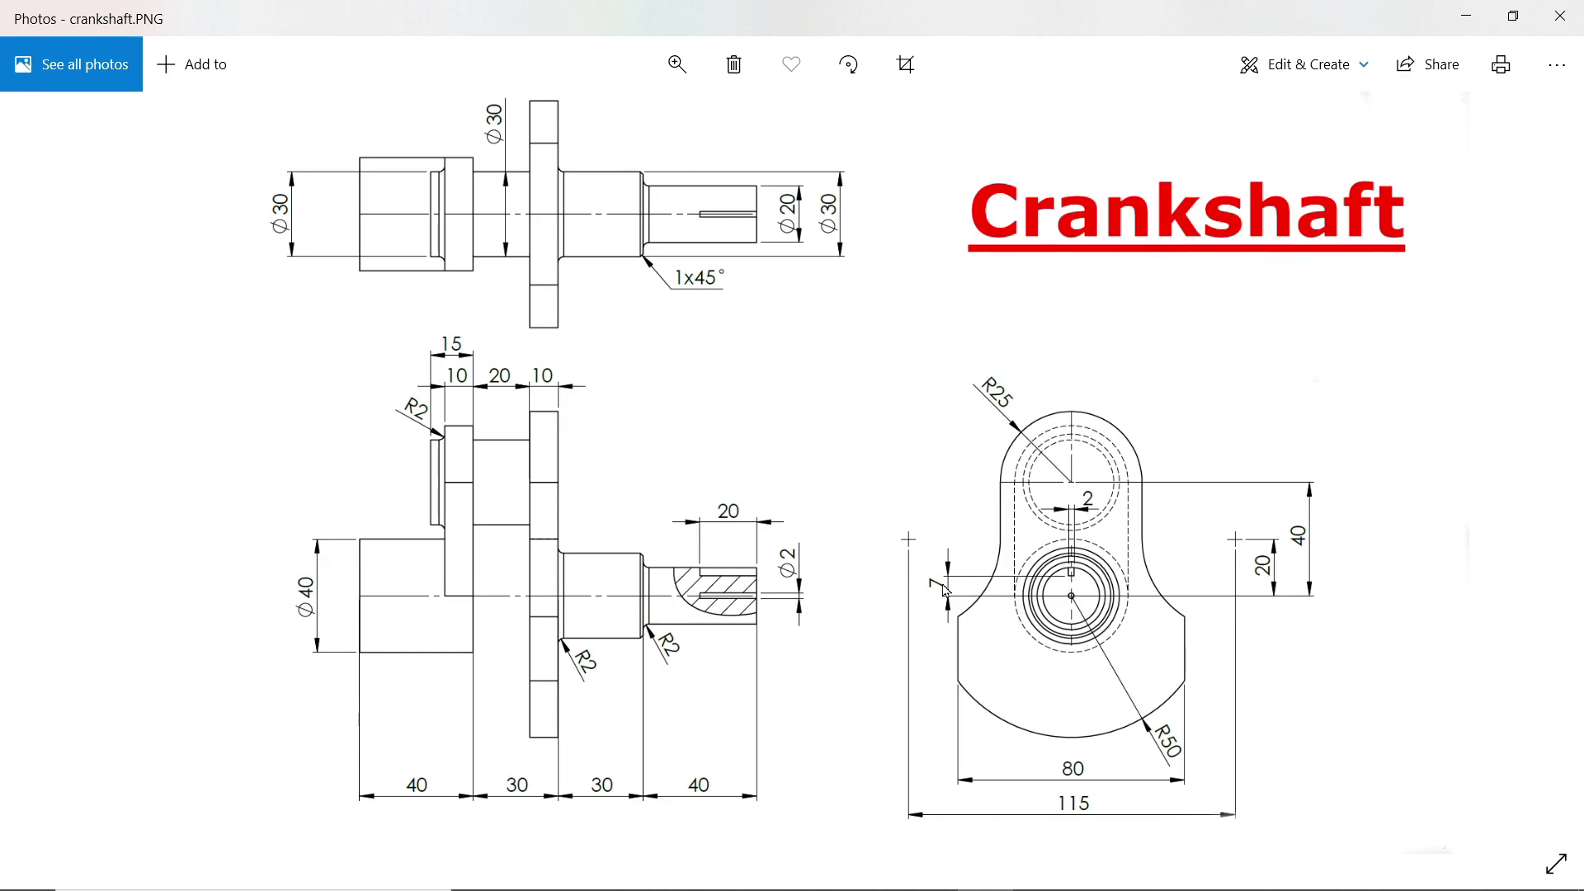
- Sketch a Ø2 circle at the origin on the shaft's end face
{"action": "left_click", "coordinate": [1473, 17]}
{"action": "scroll", "coordinate": [1131, 611], "scroll_direction": "down", "scroll_amount": 5}
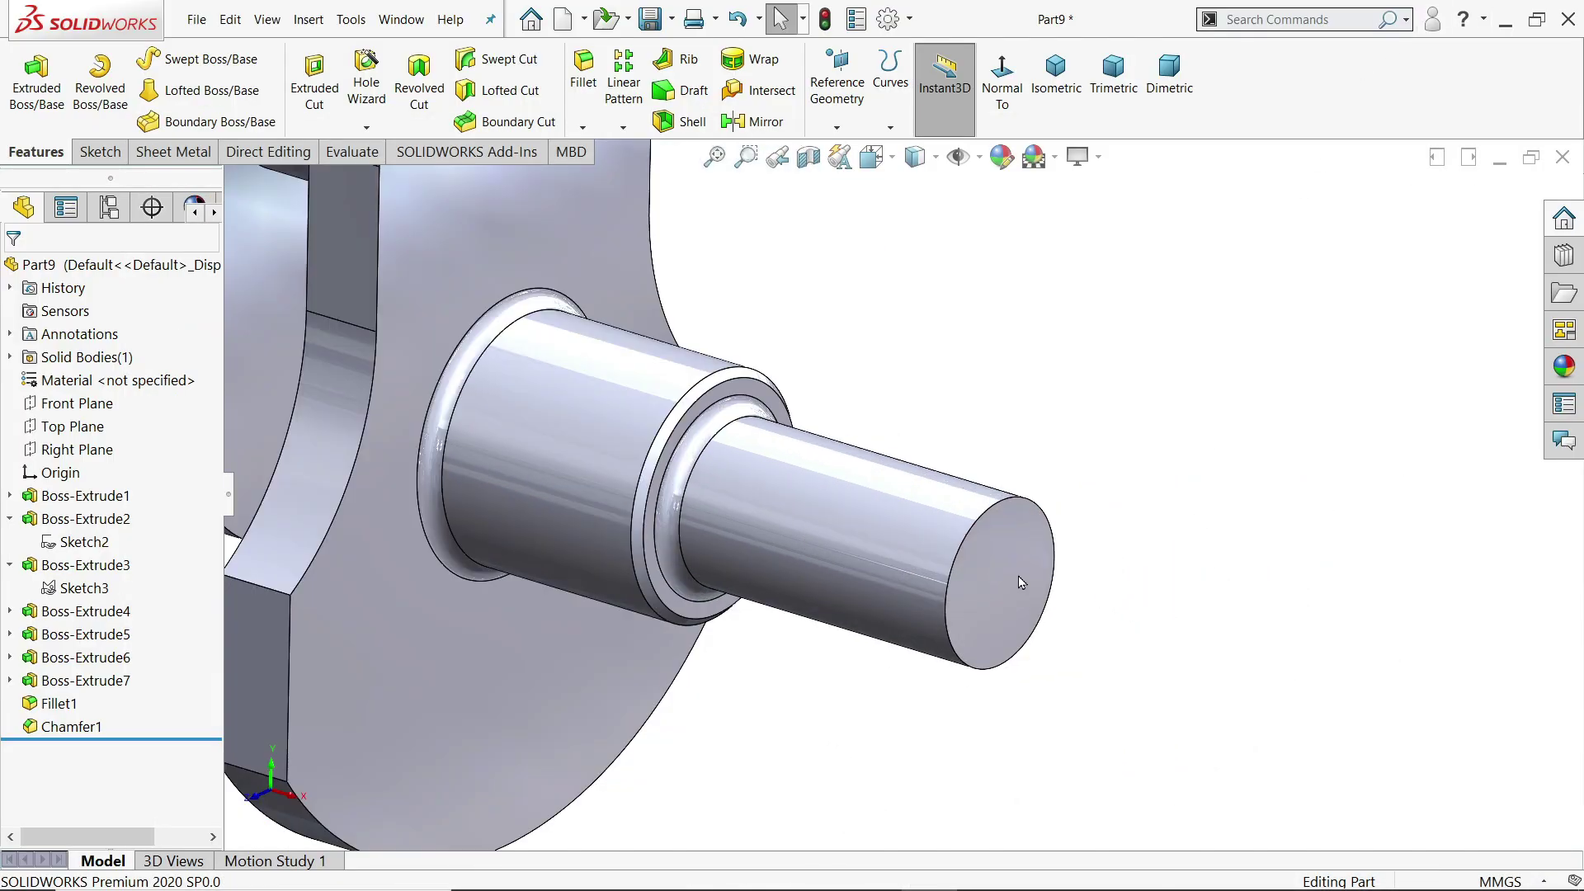
{"action": "left_click", "coordinate": [1041, 578]}
{"action": "left_click", "coordinate": [1091, 525]}
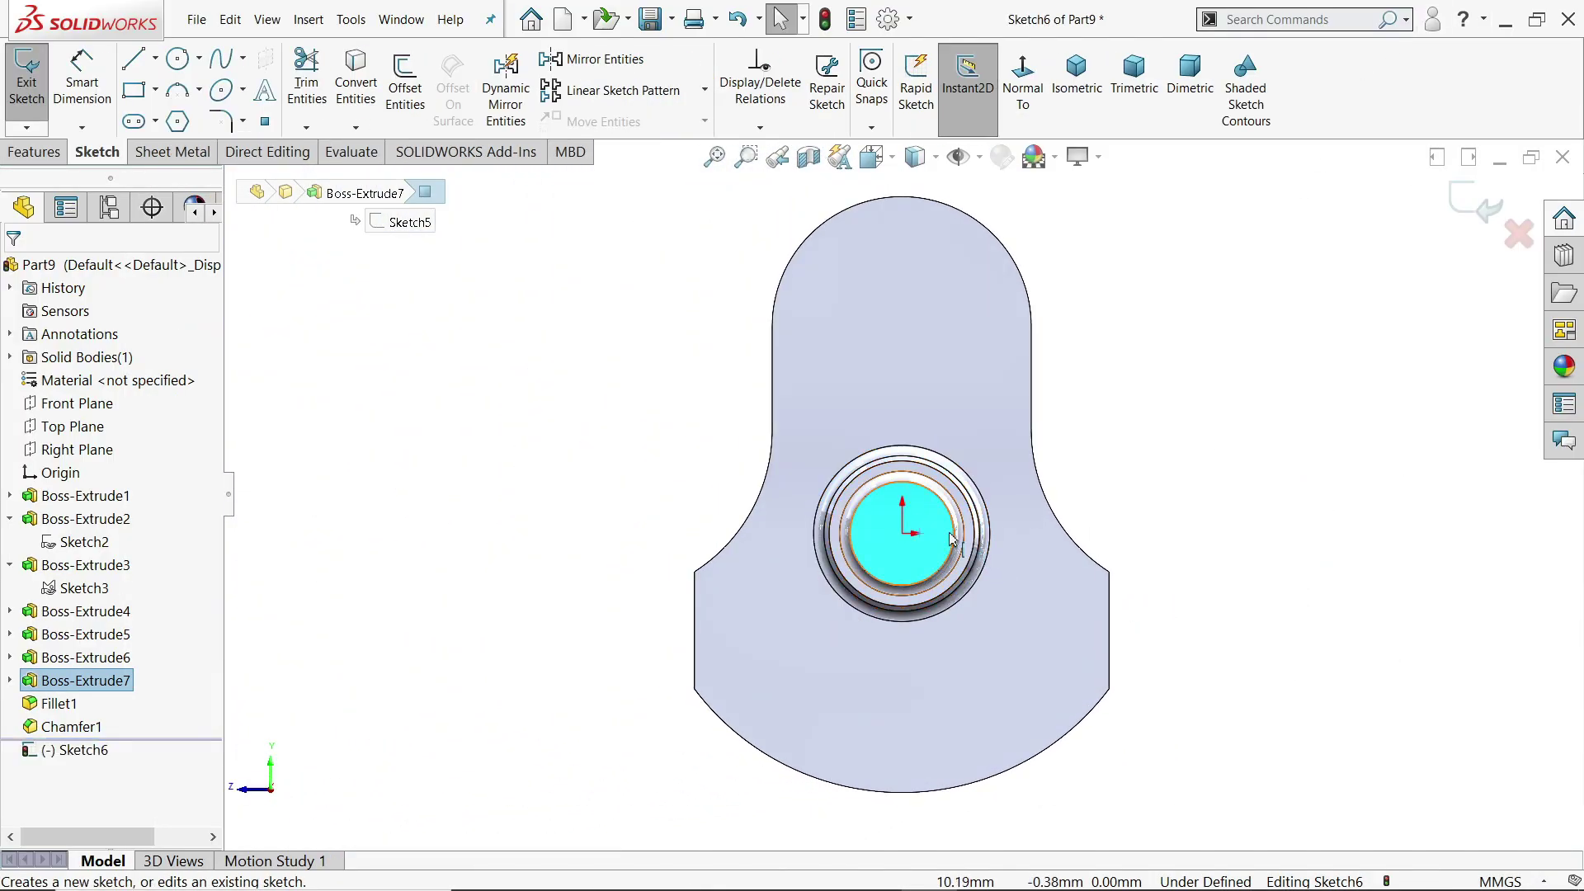
{"action": "scroll", "coordinate": [823, 507], "scroll_direction": "down", "scroll_amount": 3}
{"action": "left_click", "coordinate": [178, 58]}
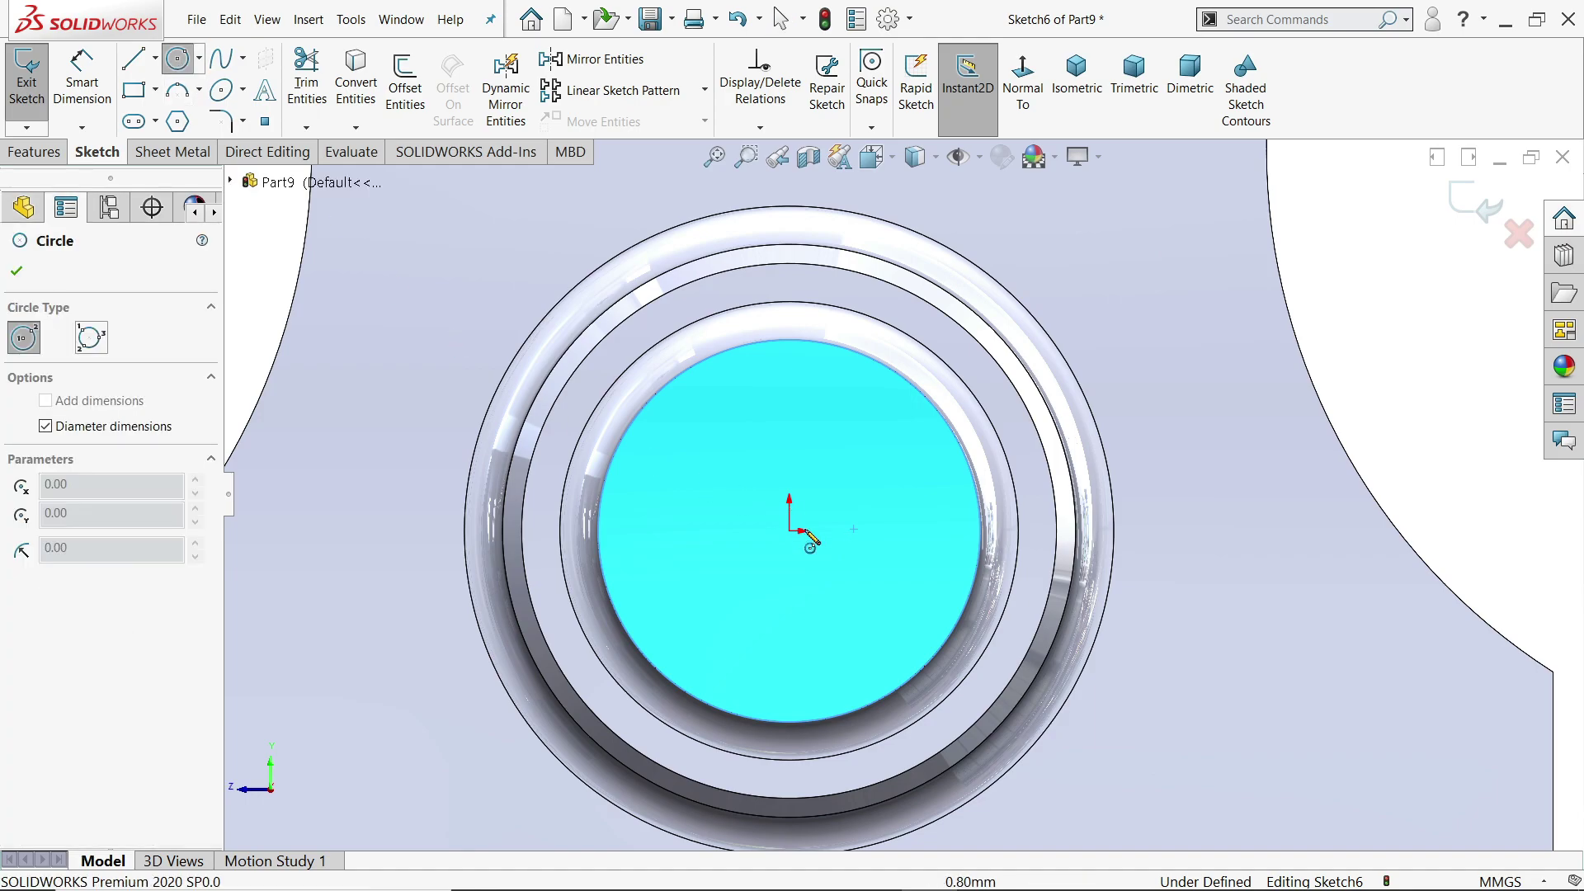
{"action": "left_click", "coordinate": [789, 532]}
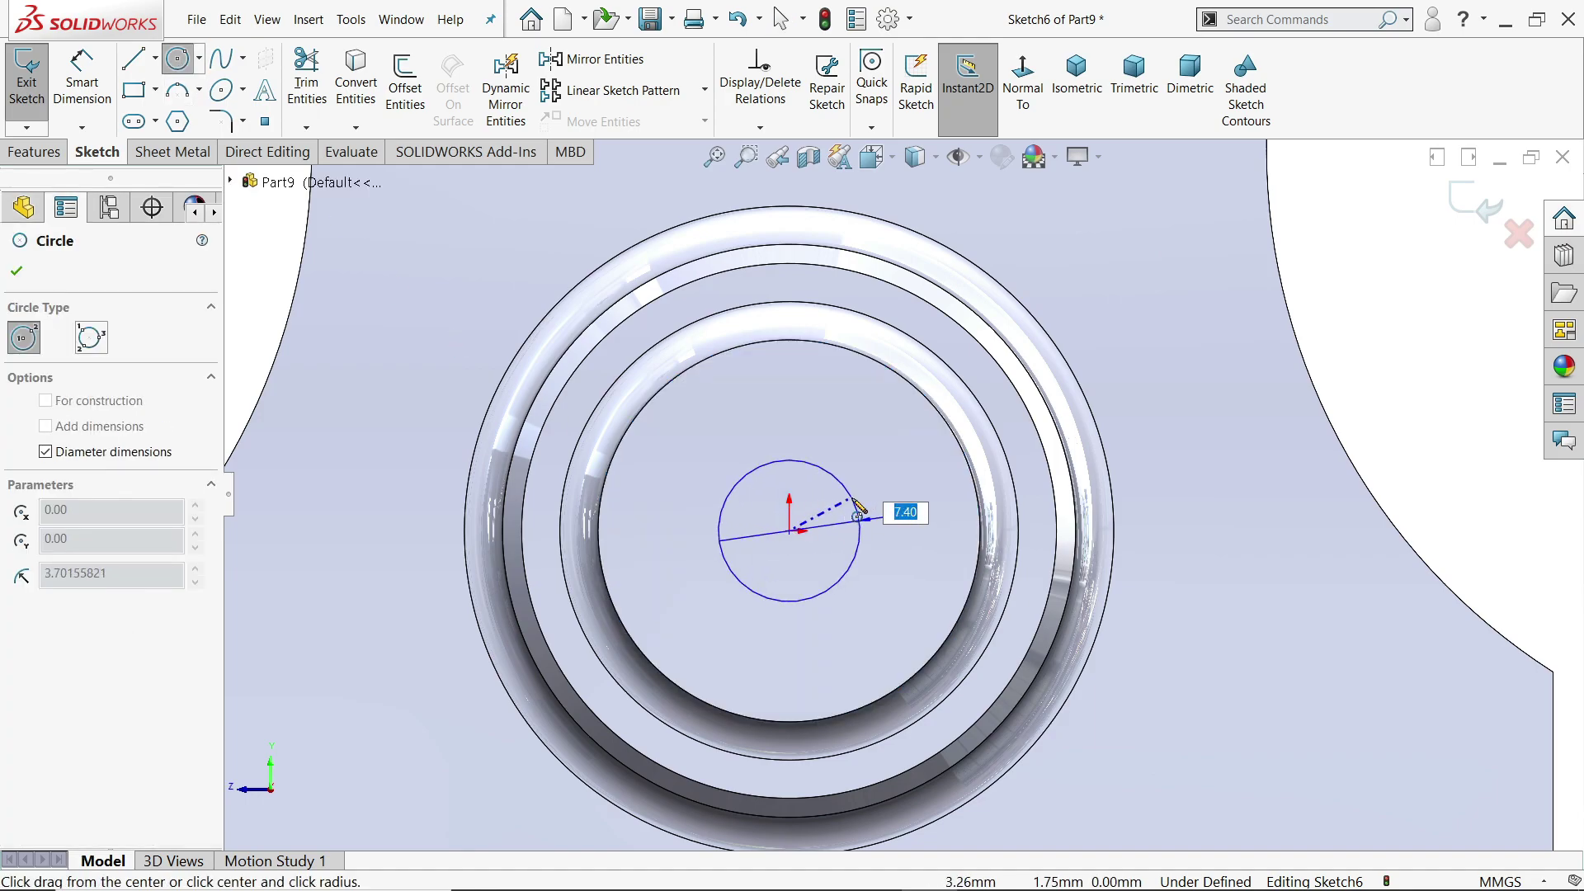
{"action": "type", "text": "2"}
{"action": "key", "text": "Return"}
- Draw a corner rectangle above the circle on the end face
{"action": "scroll", "coordinate": [842, 541], "scroll_direction": "down", "scroll_amount": 4}
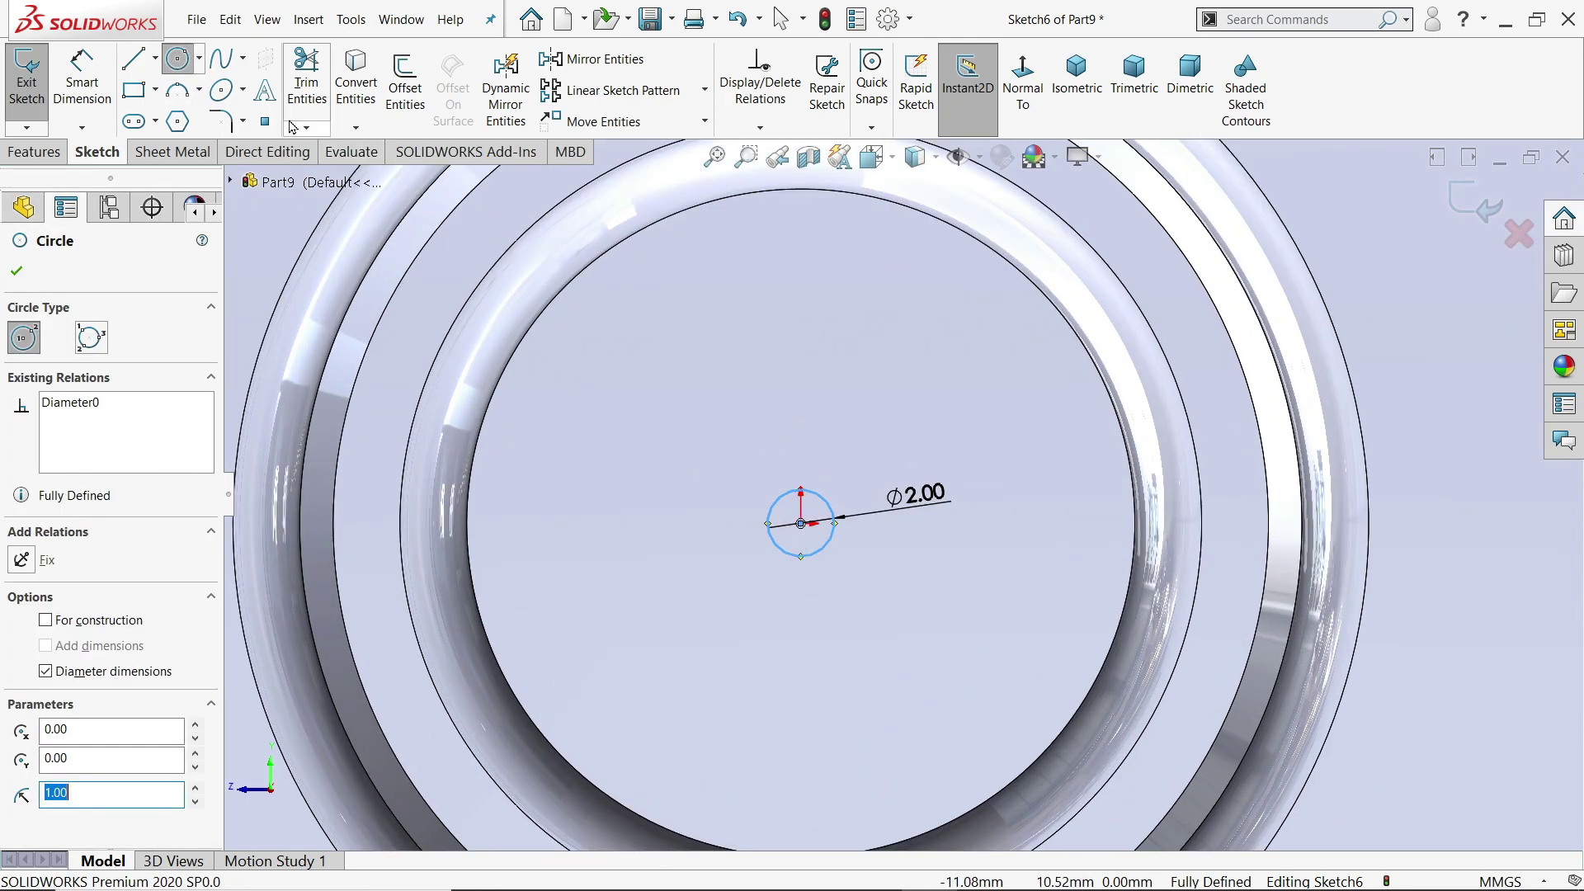
{"action": "left_click", "coordinate": [157, 91]}
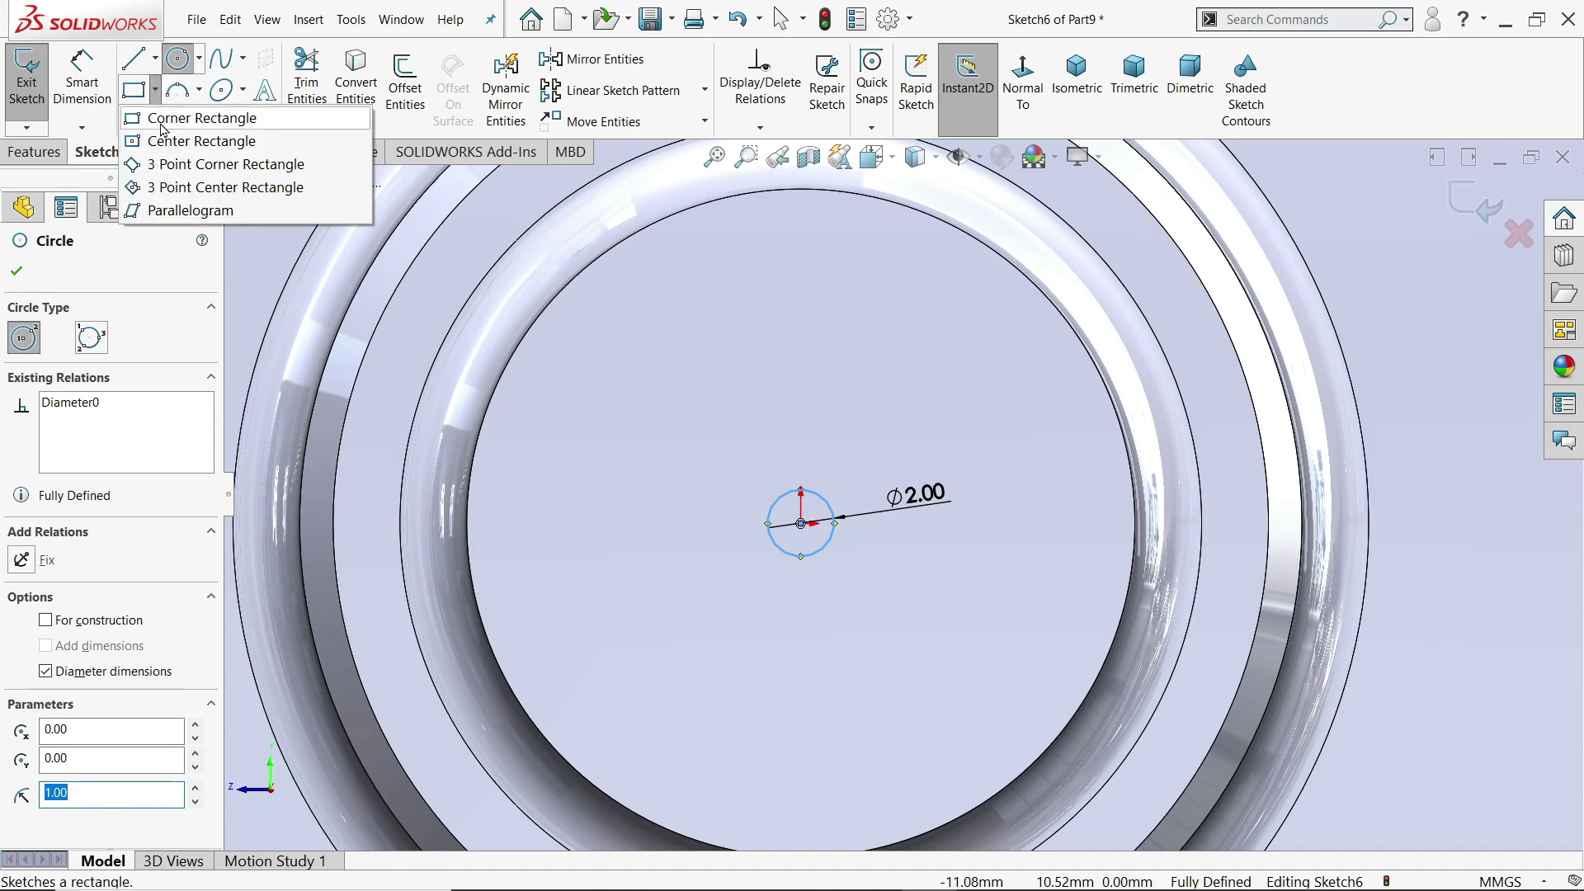
{"action": "left_click", "coordinate": [163, 124]}
{"action": "scroll", "coordinate": [859, 400], "scroll_direction": "down", "scroll_amount": 3}
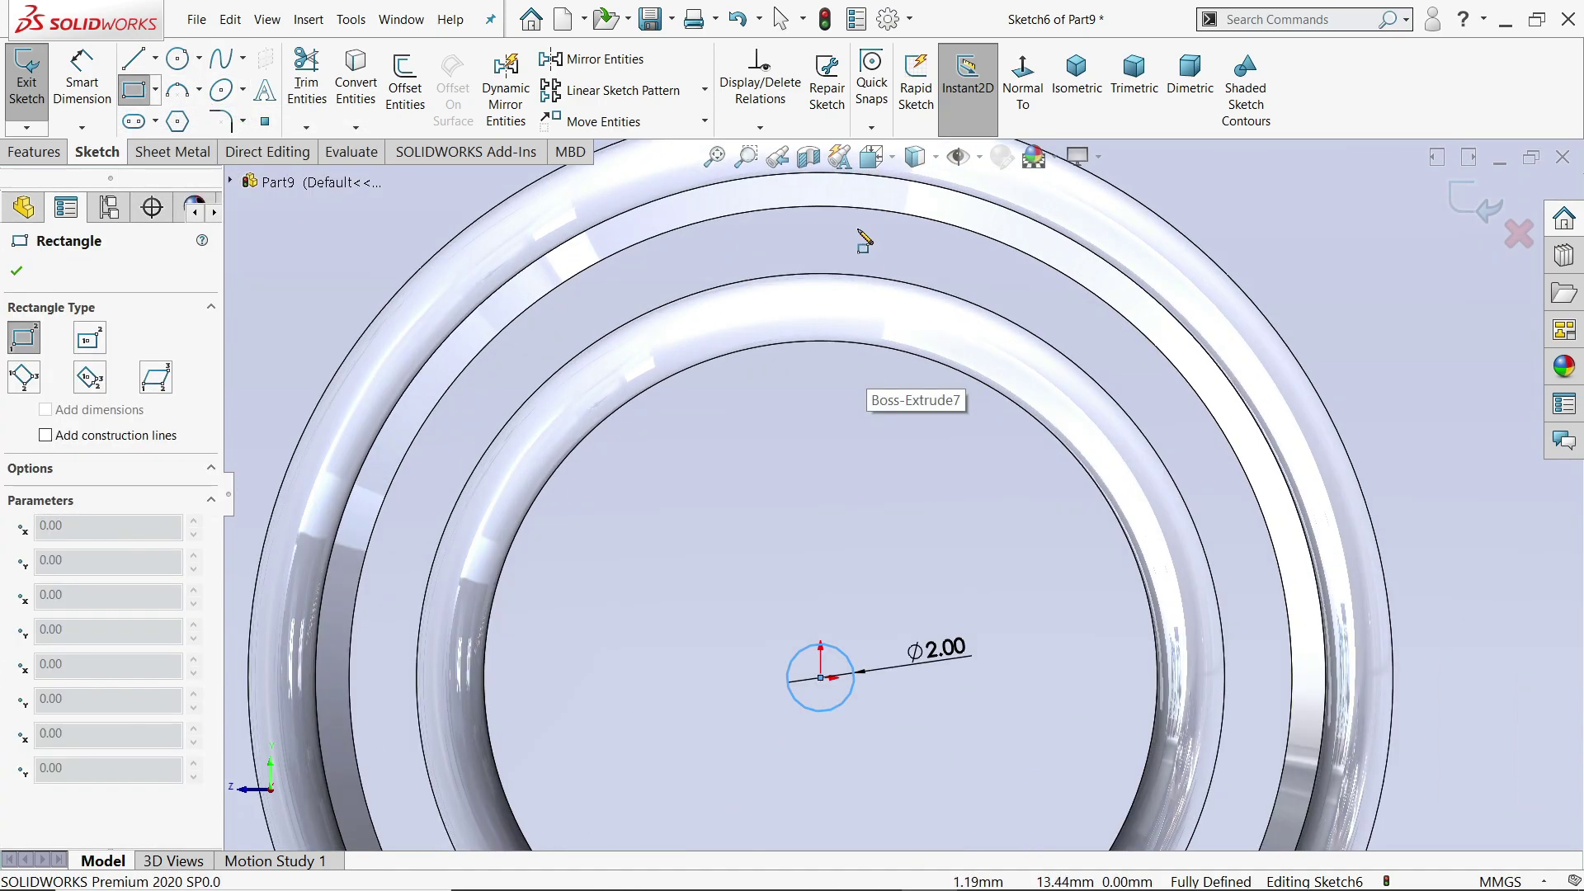
{"action": "left_click", "coordinate": [768, 387]}
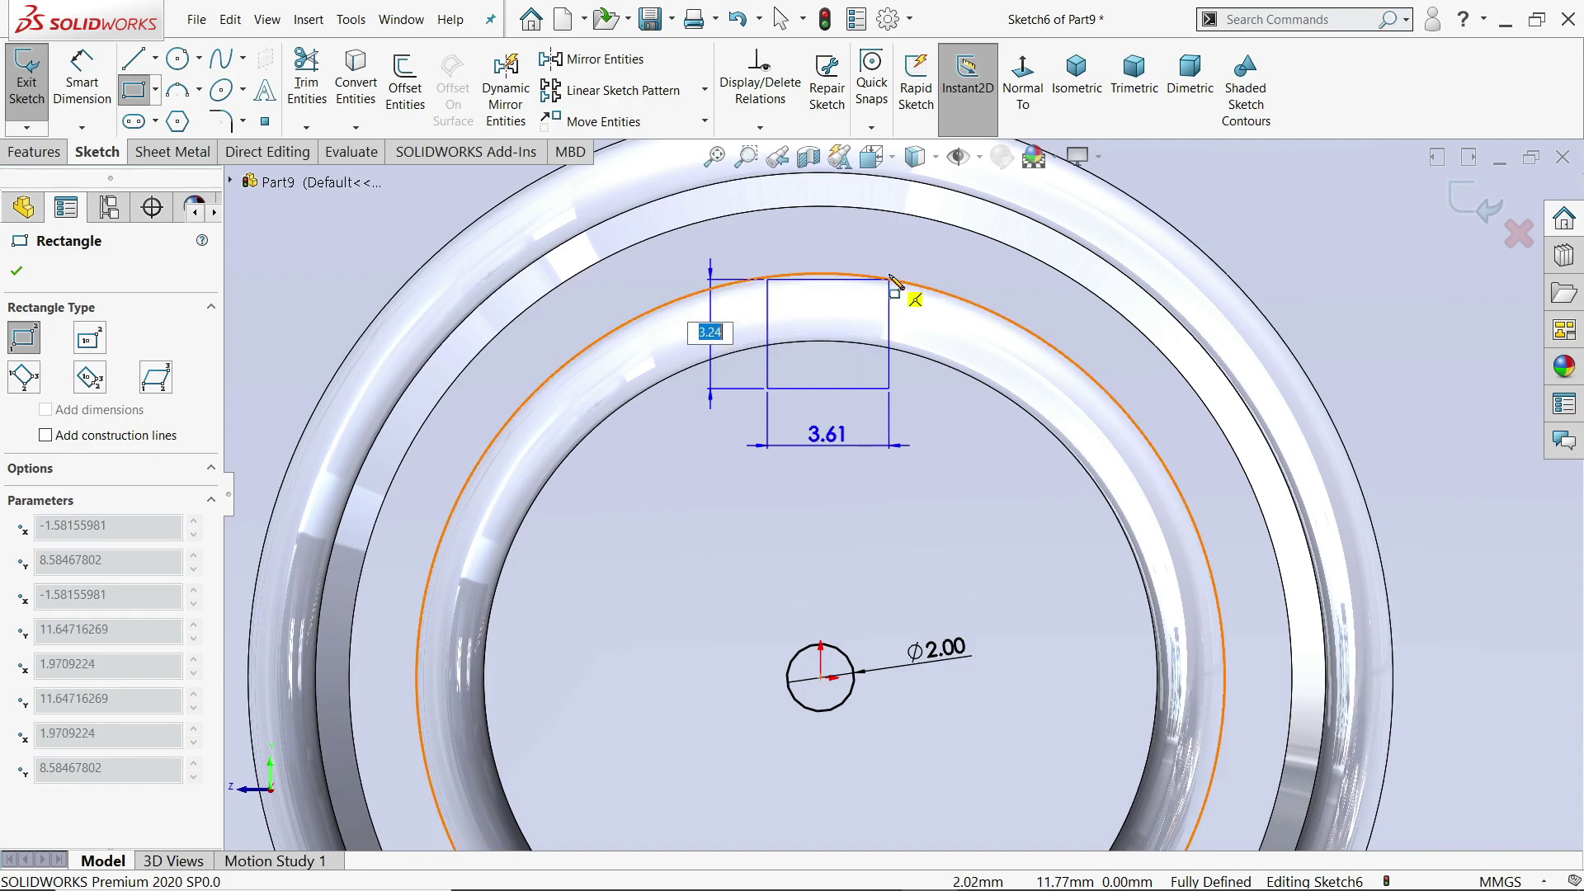
{"action": "left_click", "coordinate": [884, 230]}
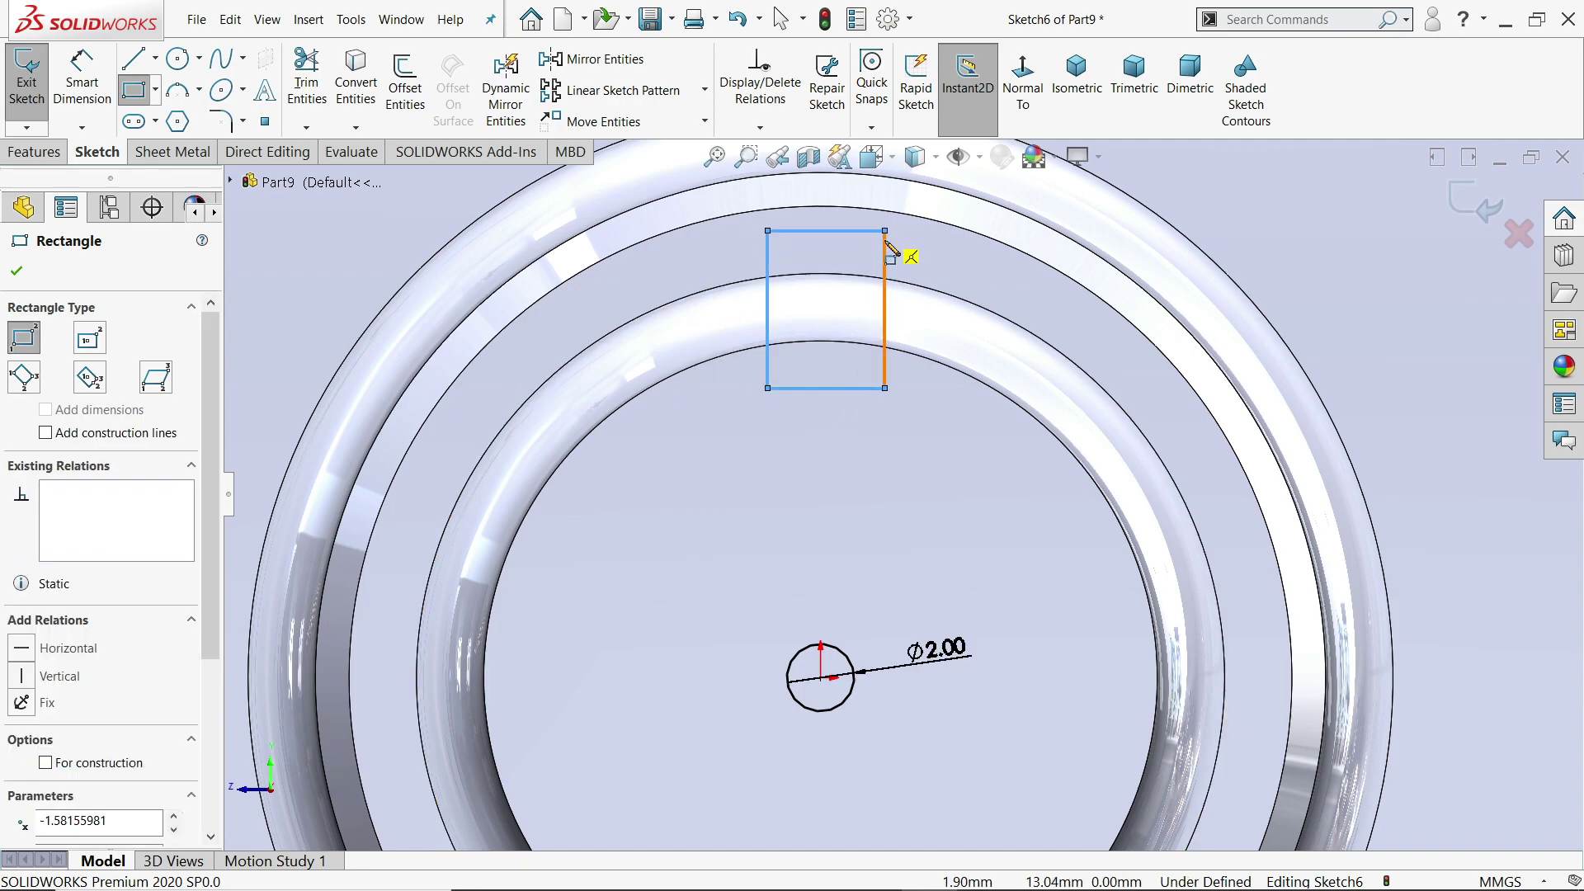
- Dimension the rectangle's bottom edge to a 2 mm width
{"action": "left_click", "coordinate": [82, 82]}
{"action": "left_click", "coordinate": [816, 392]}
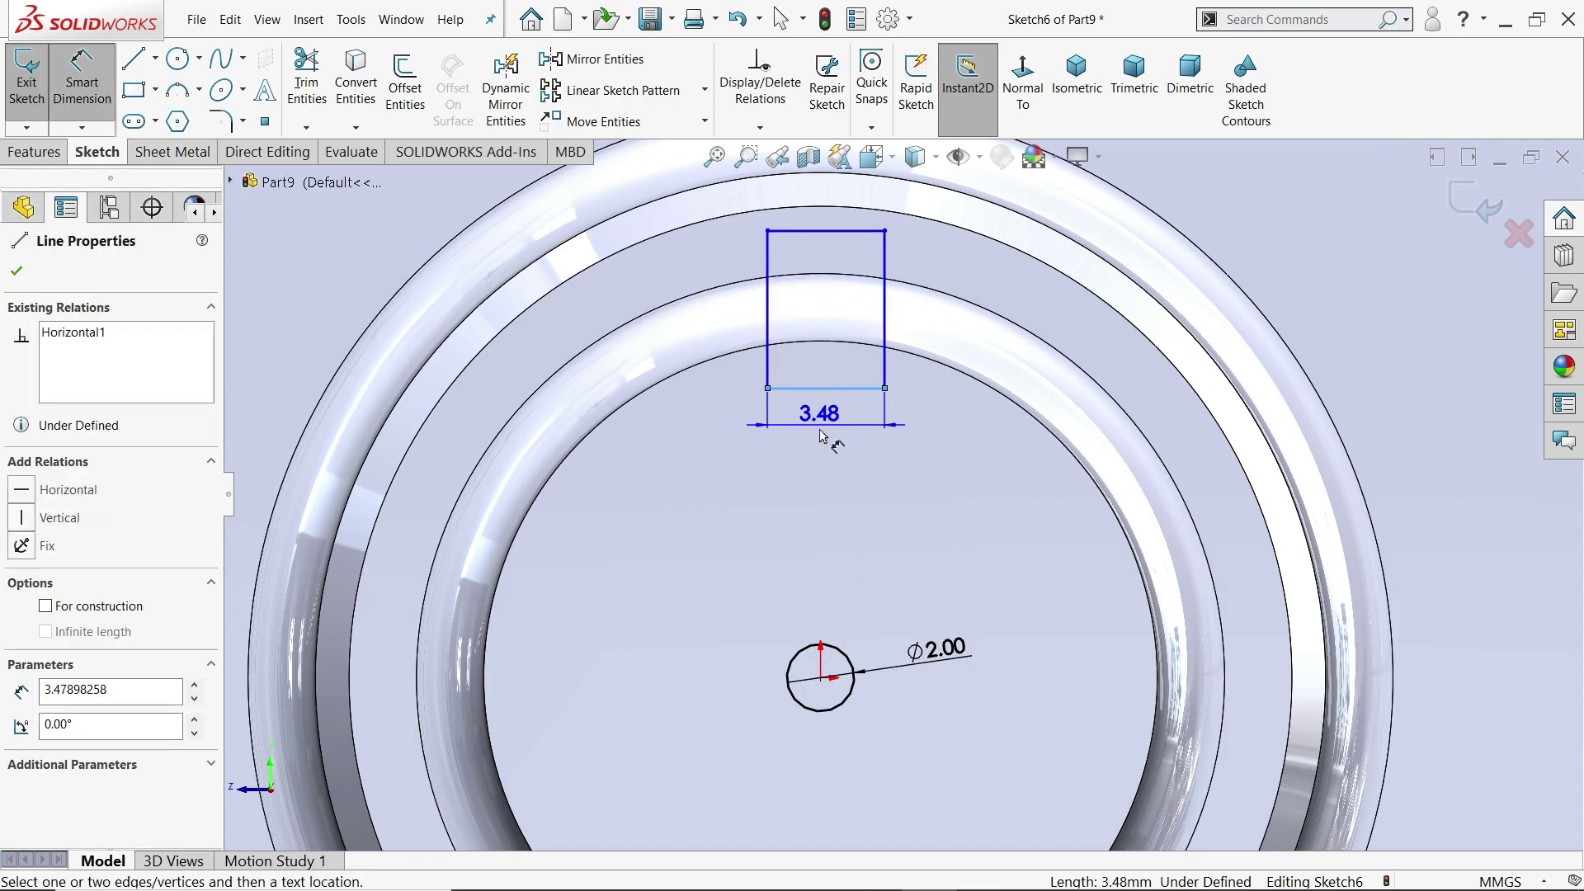
{"action": "left_click", "coordinate": [820, 422]}
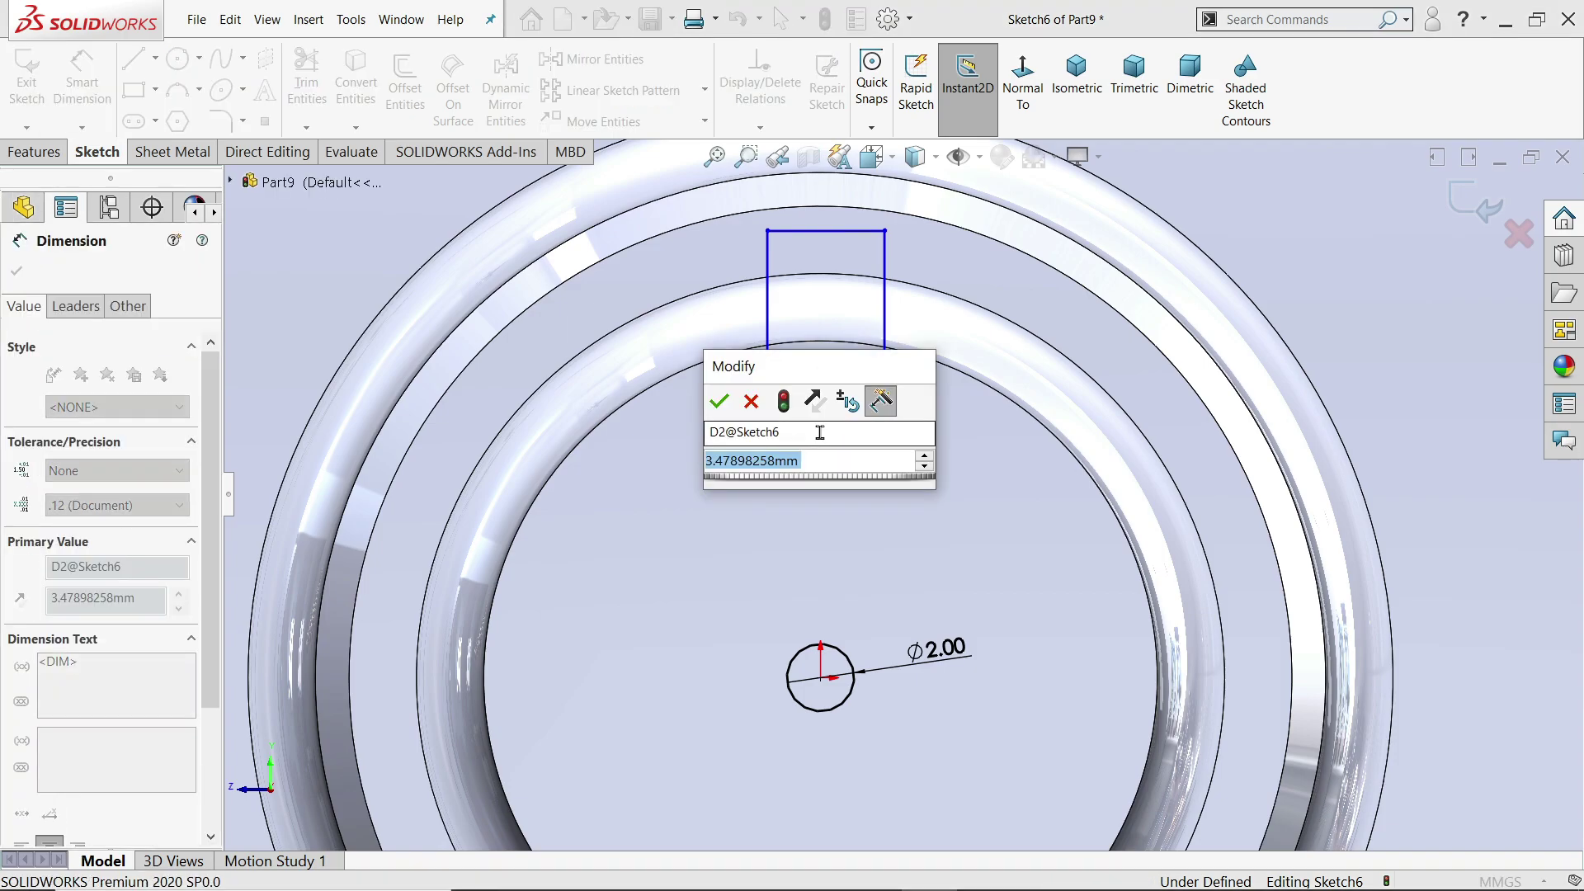
{"action": "type", "text": "2"}
{"action": "key", "text": "Return"}
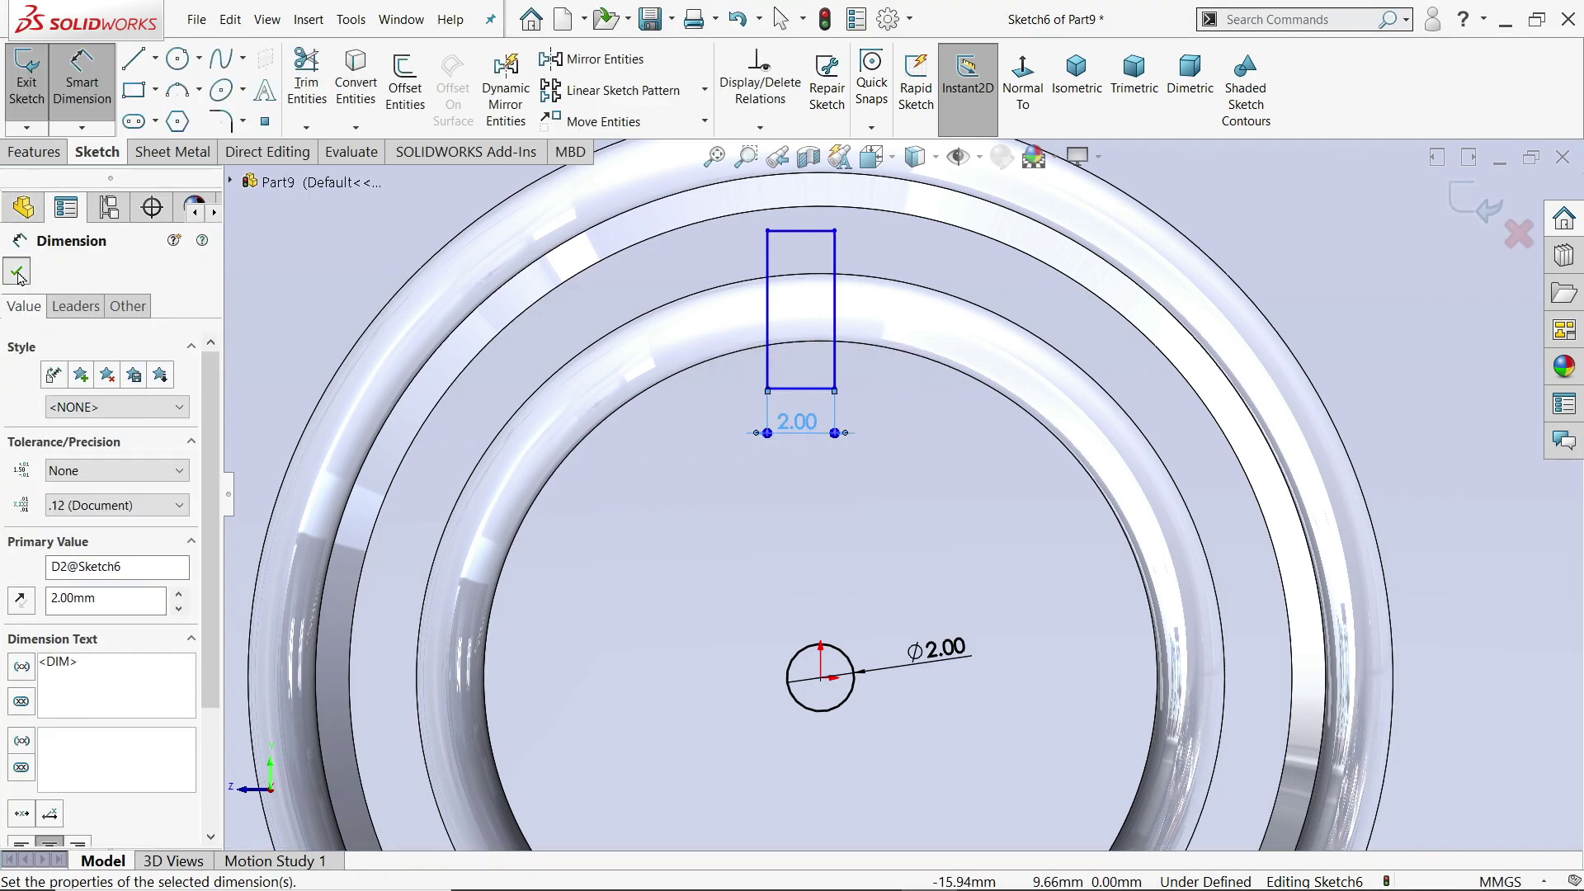
{"action": "left_click", "coordinate": [18, 275]}
{"action": "scroll", "coordinate": [799, 398], "scroll_direction": "down", "scroll_amount": 3}
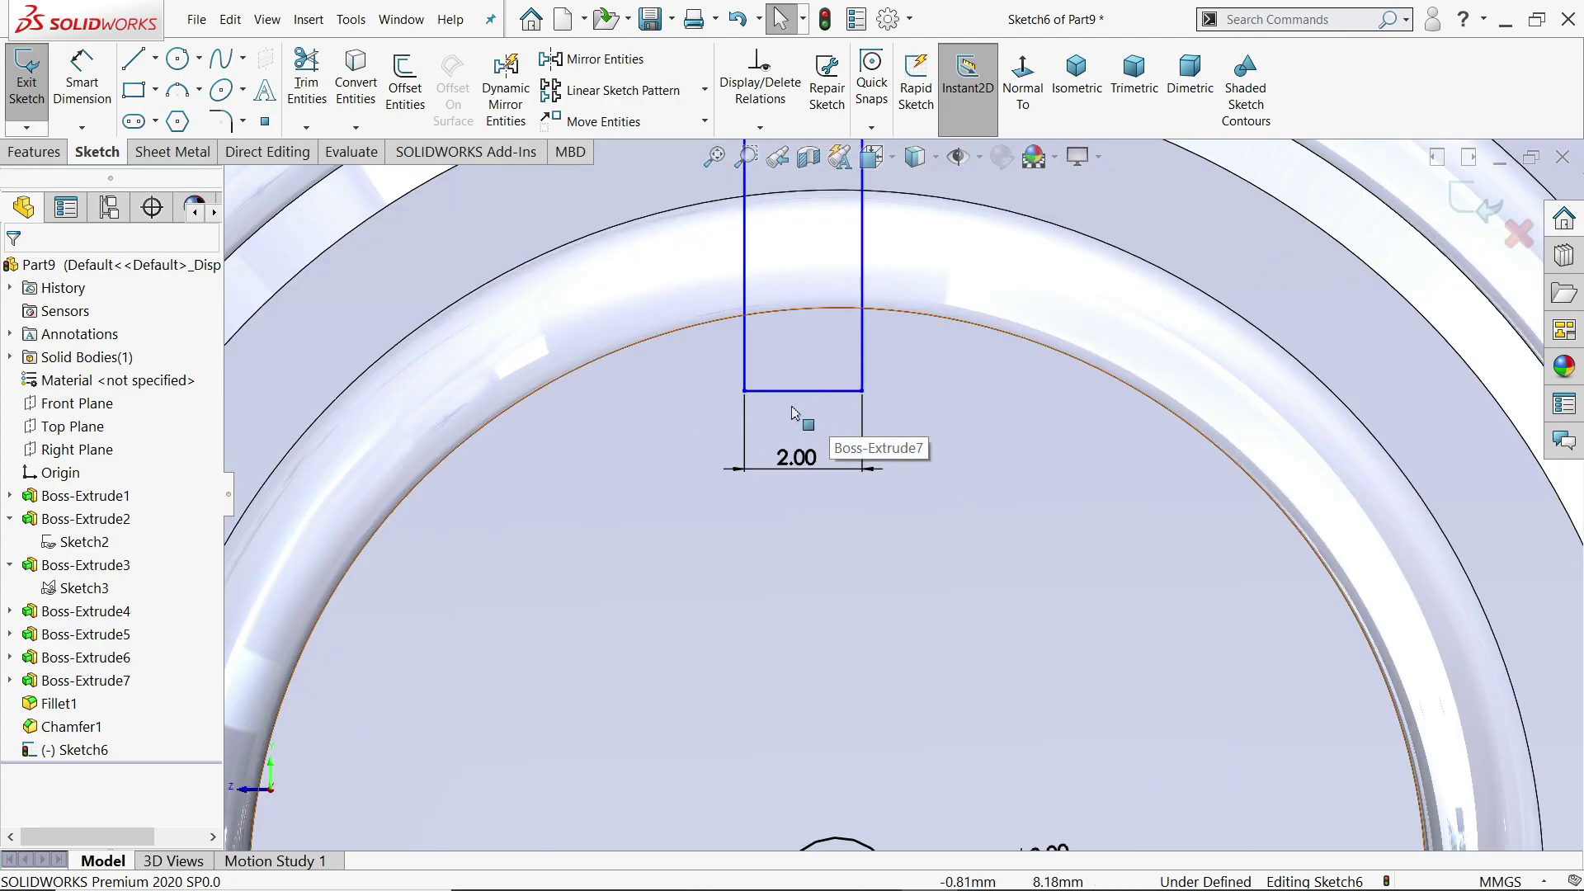
- Align the rectangle's bottom-line midpoint vertically with the end hole's centre
{"action": "right_click", "coordinate": [801, 389]}
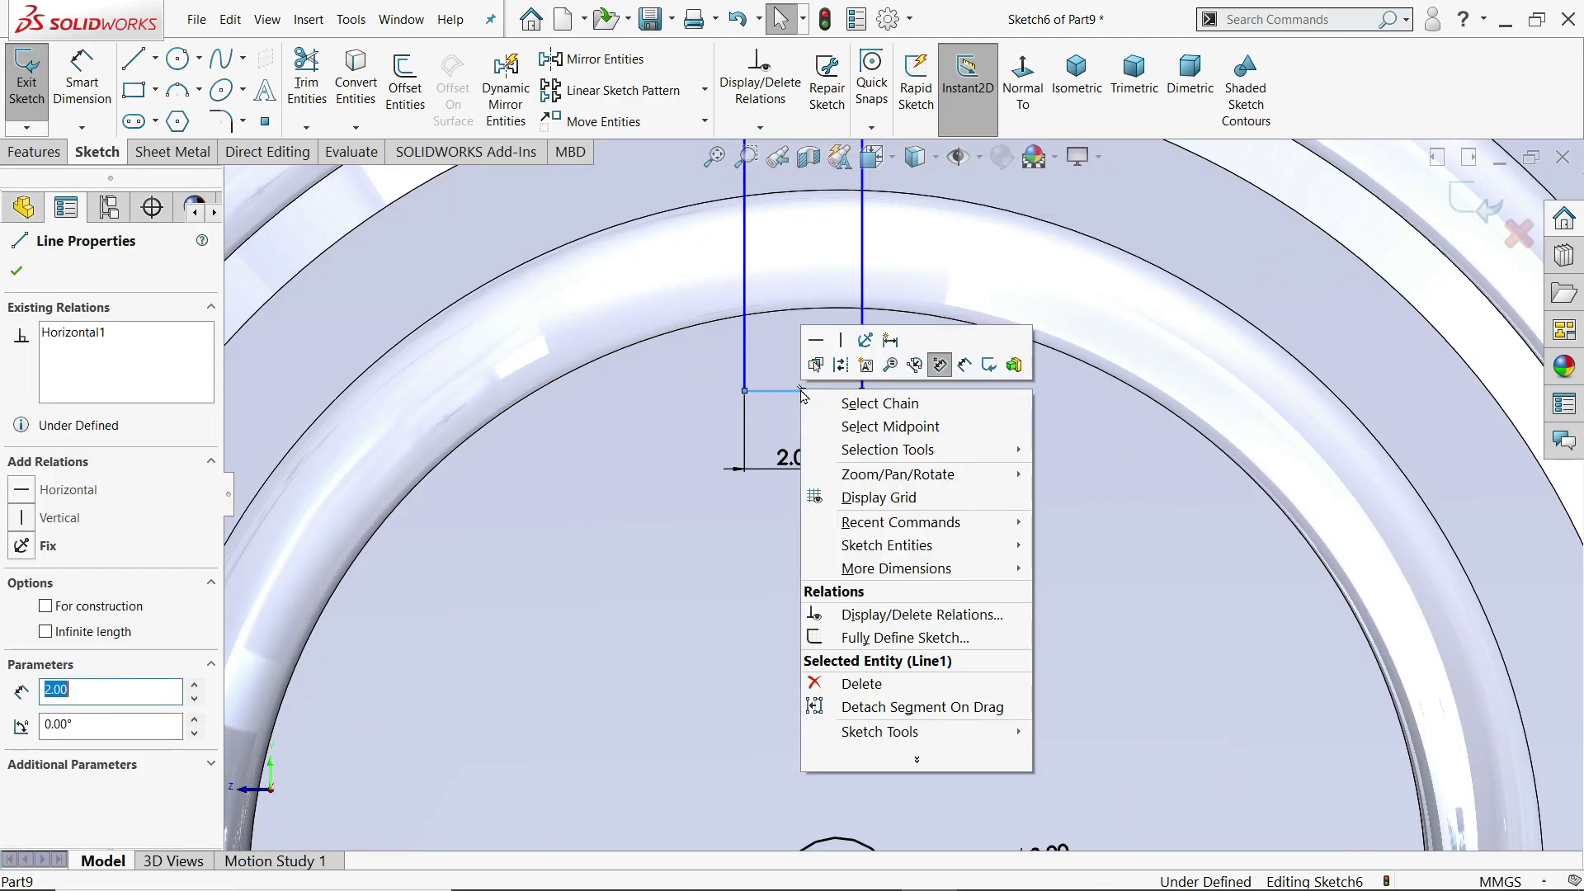
{"action": "left_click", "coordinate": [877, 427]}
{"action": "scroll", "coordinate": [873, 507], "scroll_direction": "up", "scroll_amount": 3}
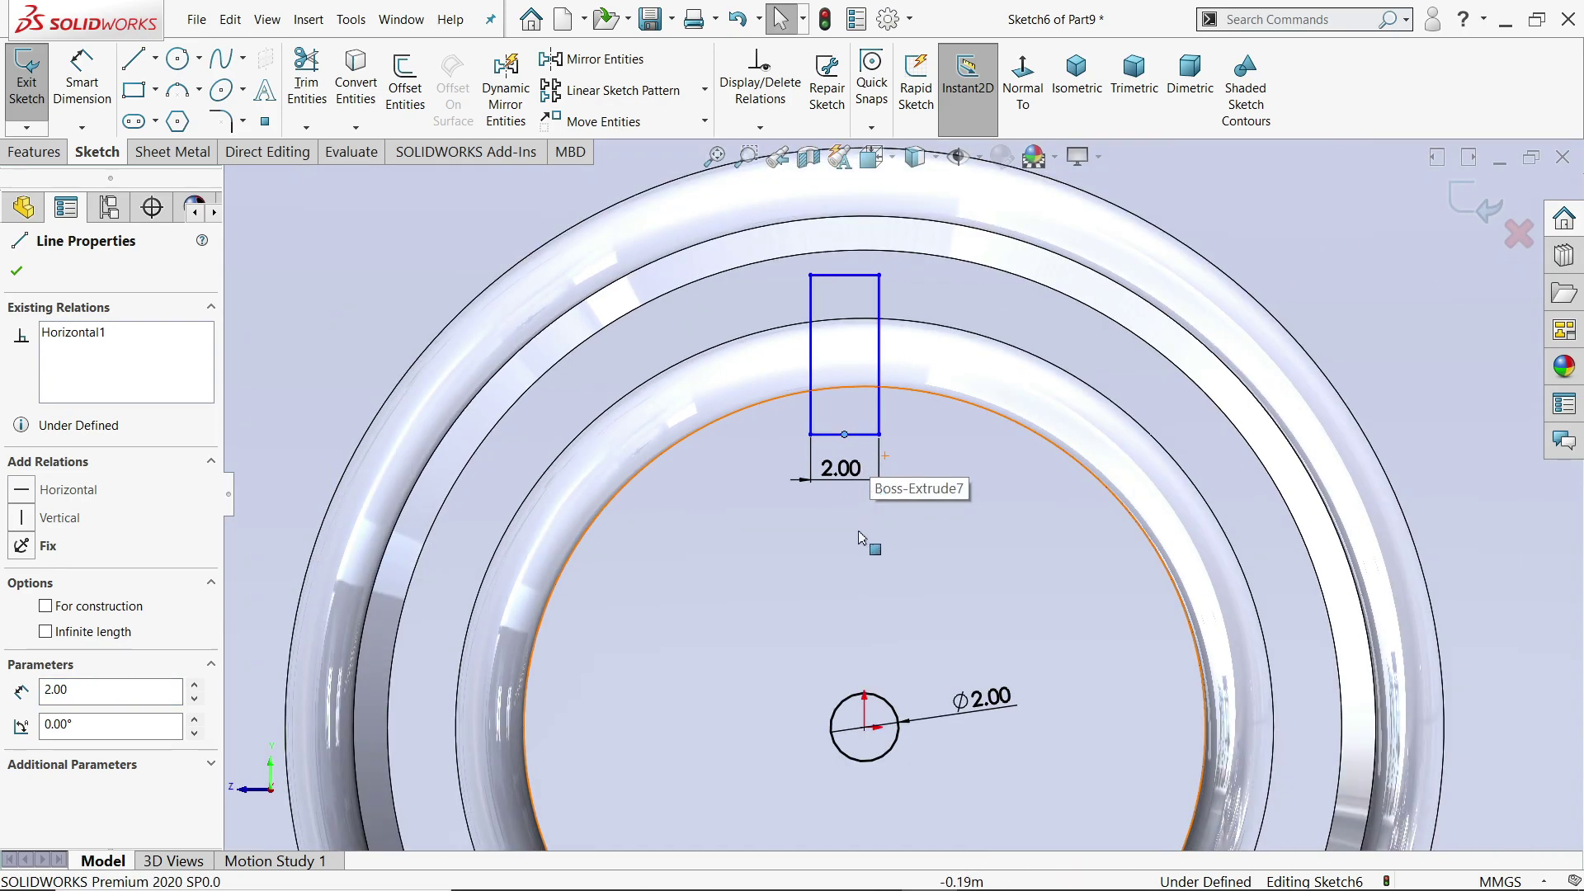
{"action": "left_click", "coordinate": [865, 729], "text": "ctrl"}
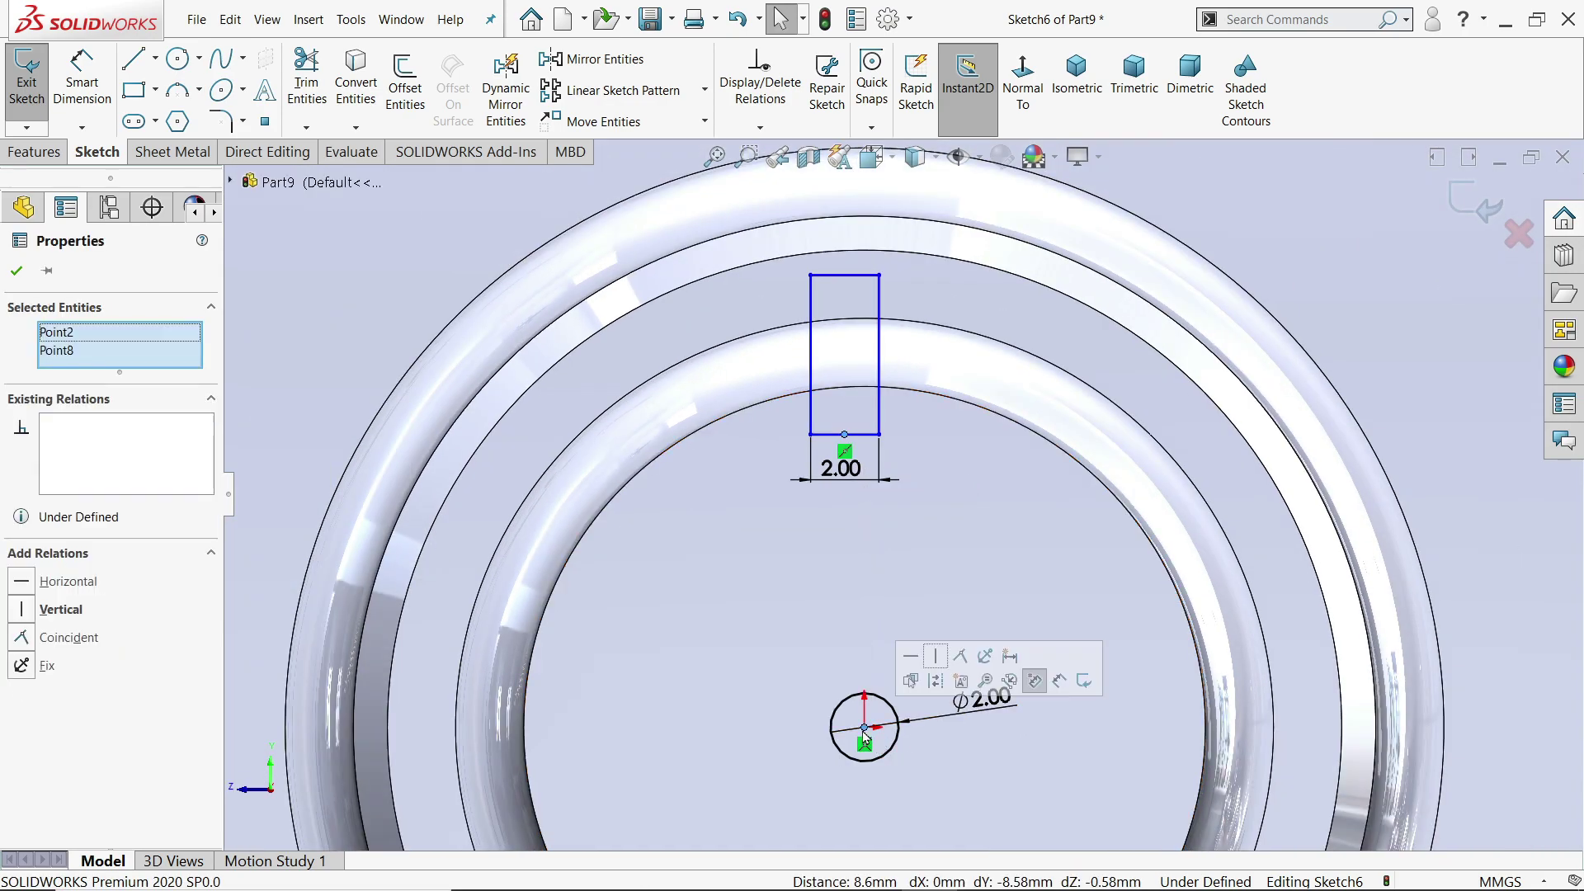
{"action": "left_click", "coordinate": [935, 657]}
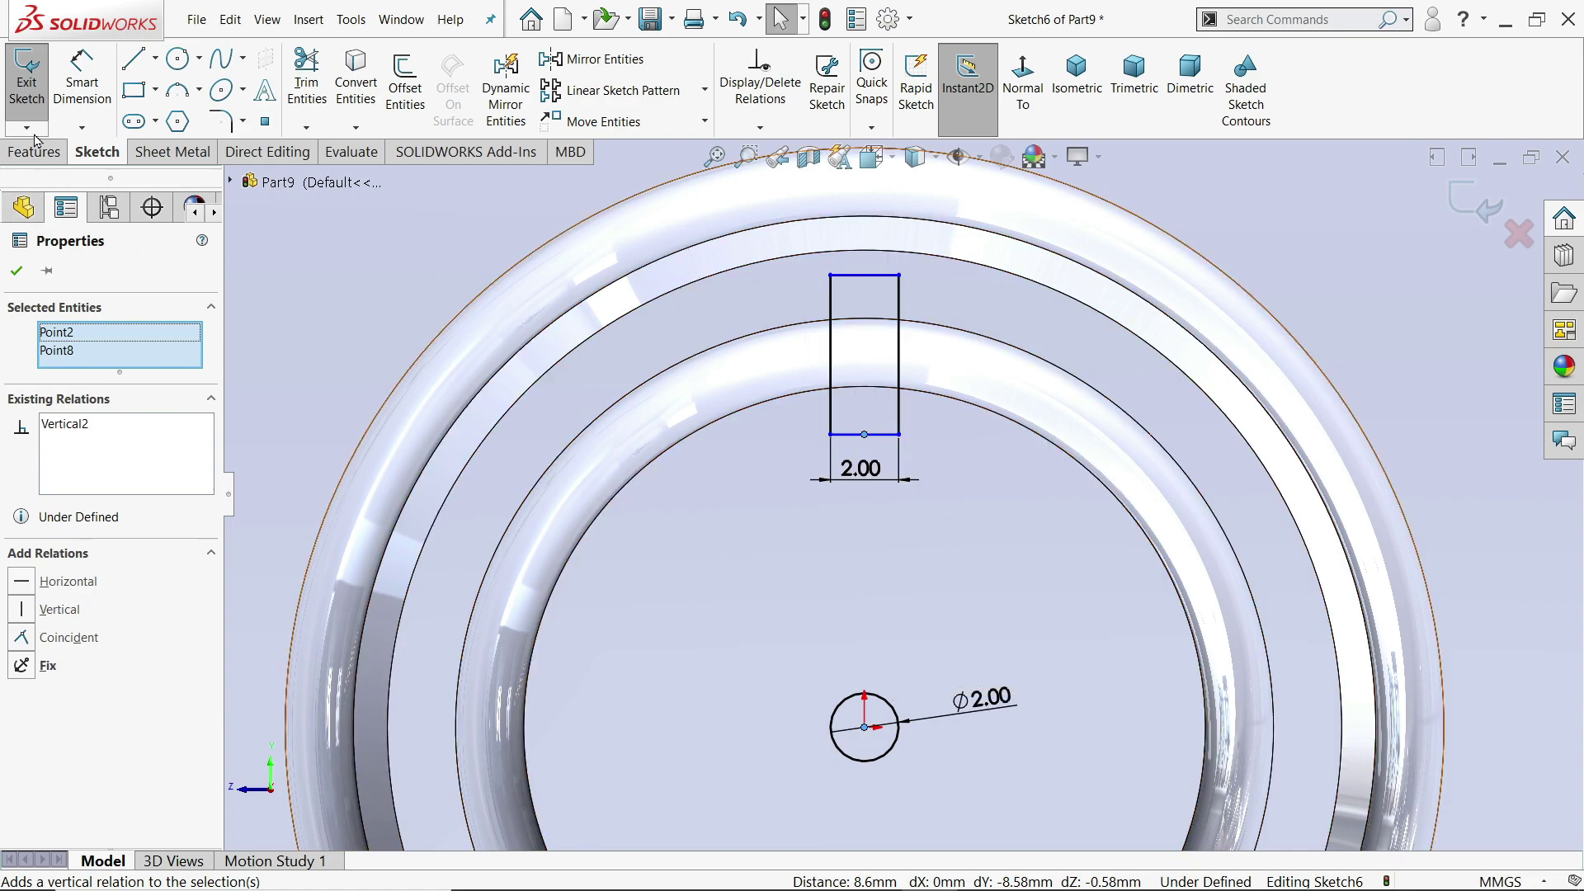
- Dimension the rectangle's bottom edge 7 mm above the hole centre
{"action": "left_click", "coordinate": [96, 86]}
{"action": "left_click", "coordinate": [863, 434]}
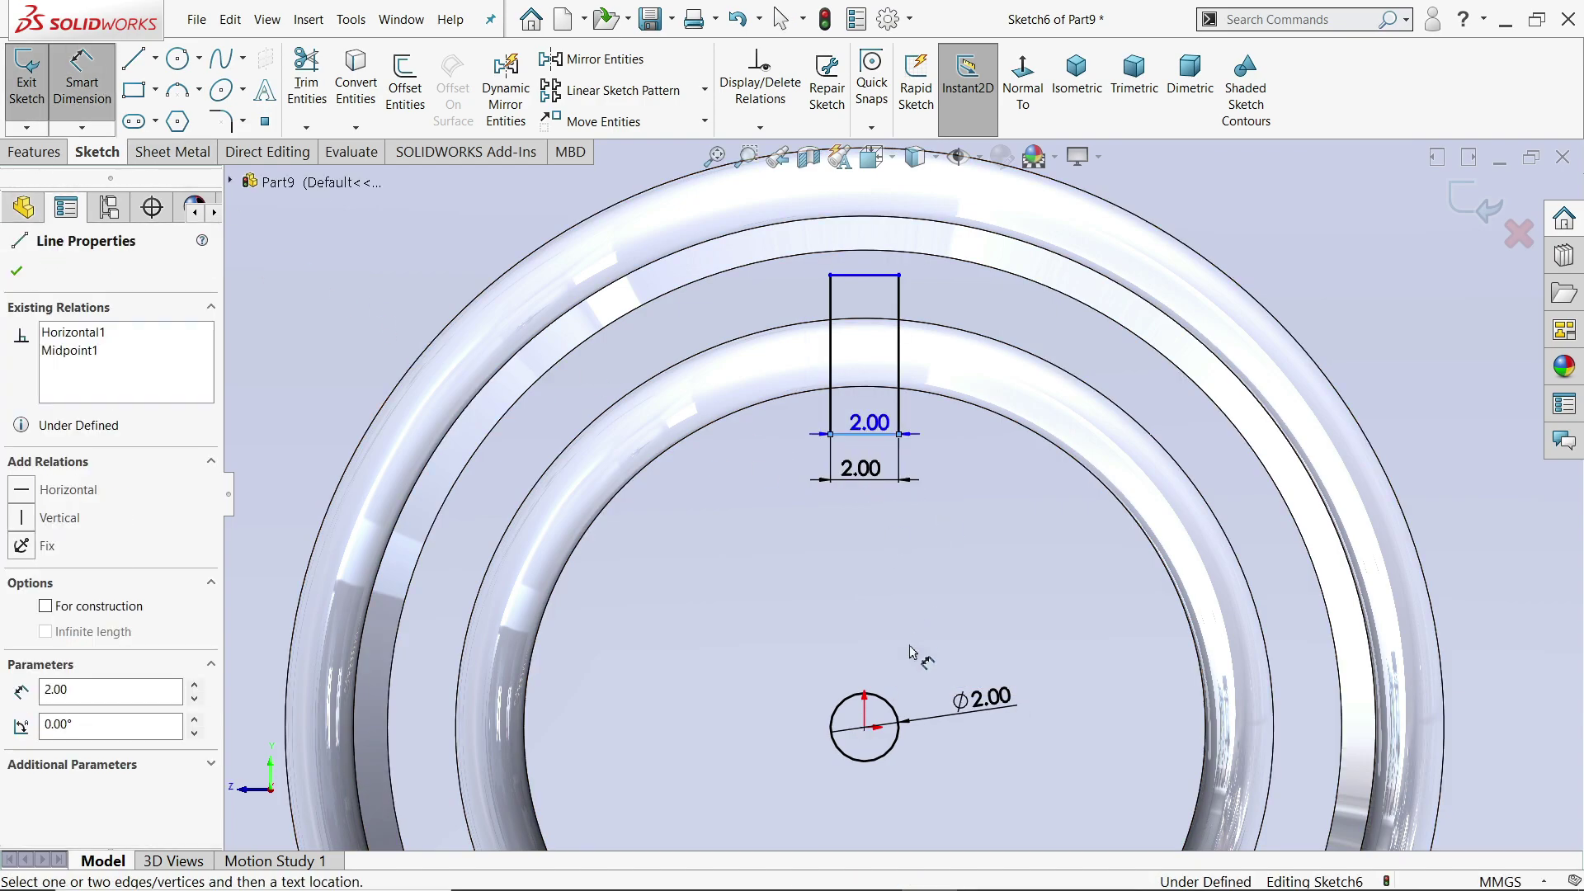
{"action": "left_click", "coordinate": [868, 729]}
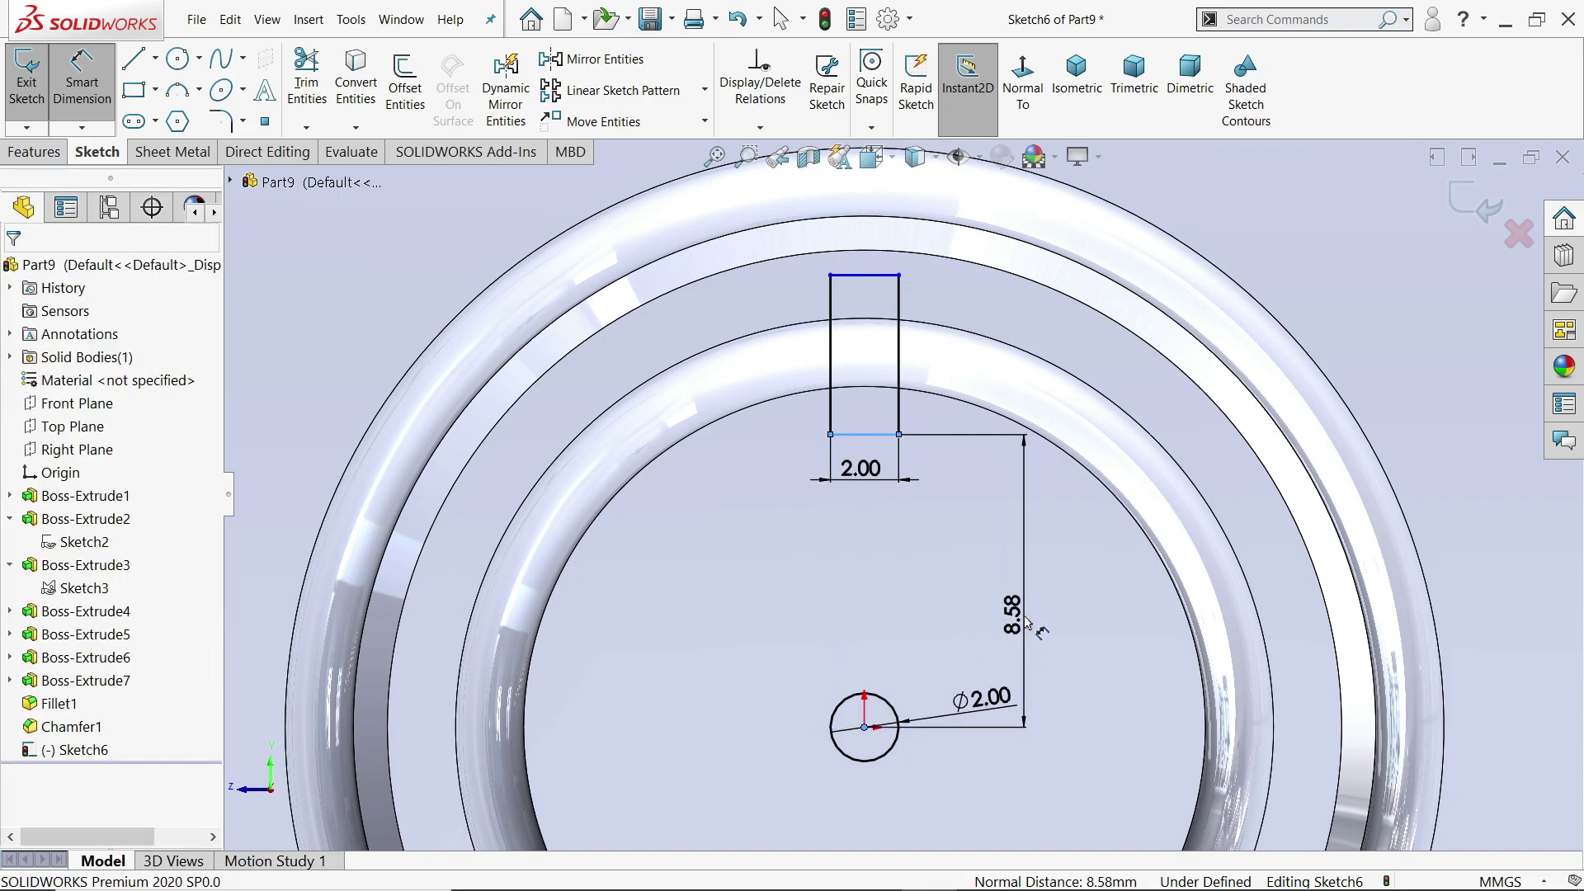
{"action": "left_click", "coordinate": [1025, 629]}
{"action": "type", "text": "7"}
{"action": "key", "text": "Return"}
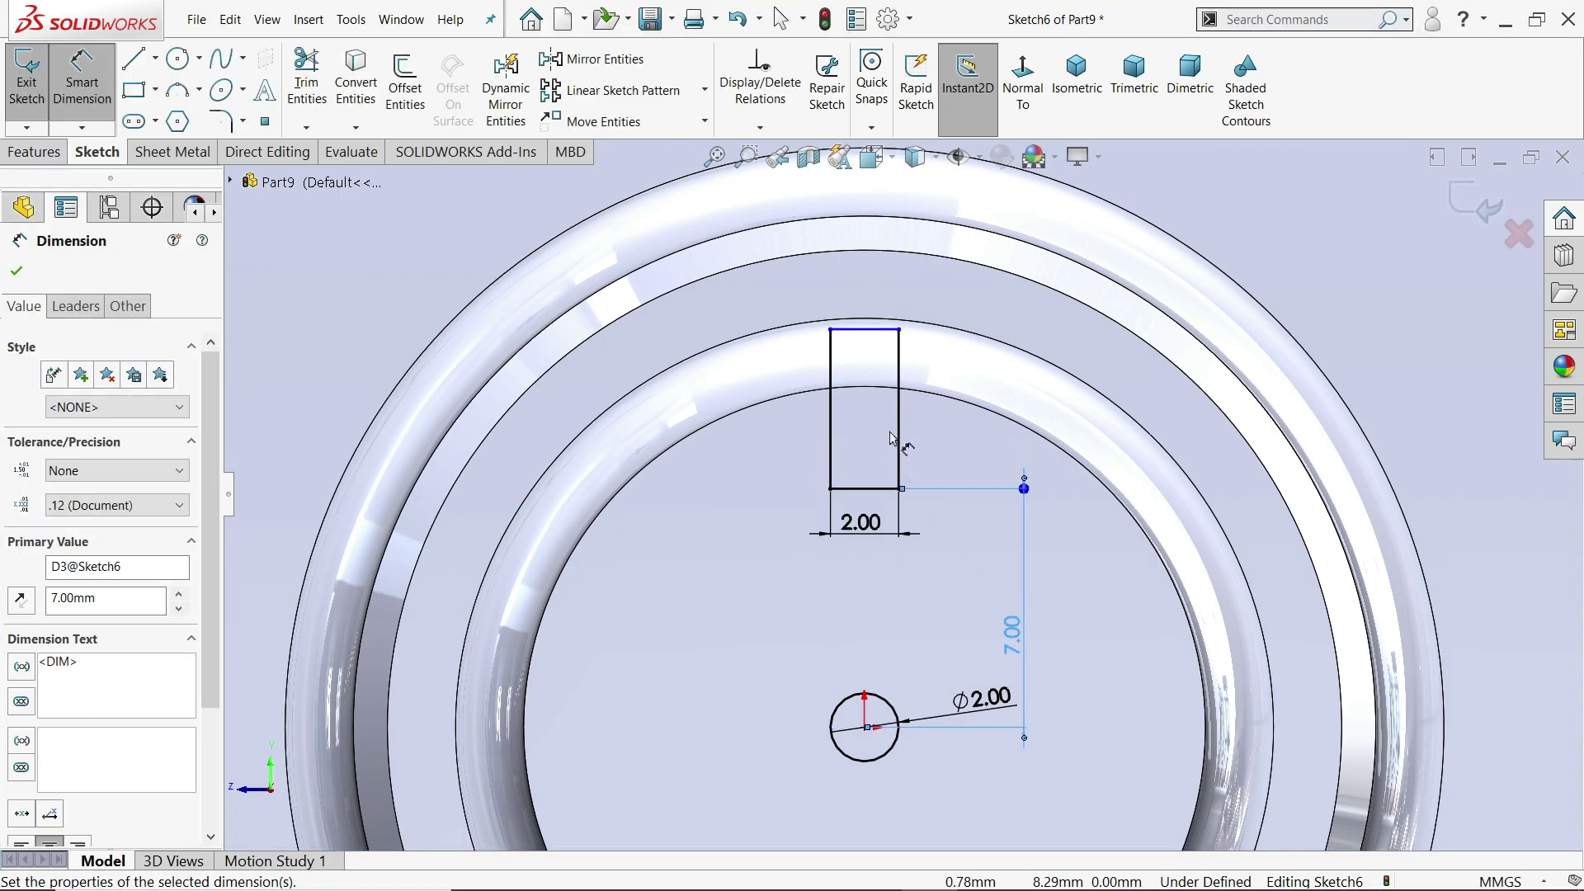
{"action": "left_click", "coordinate": [20, 275]}
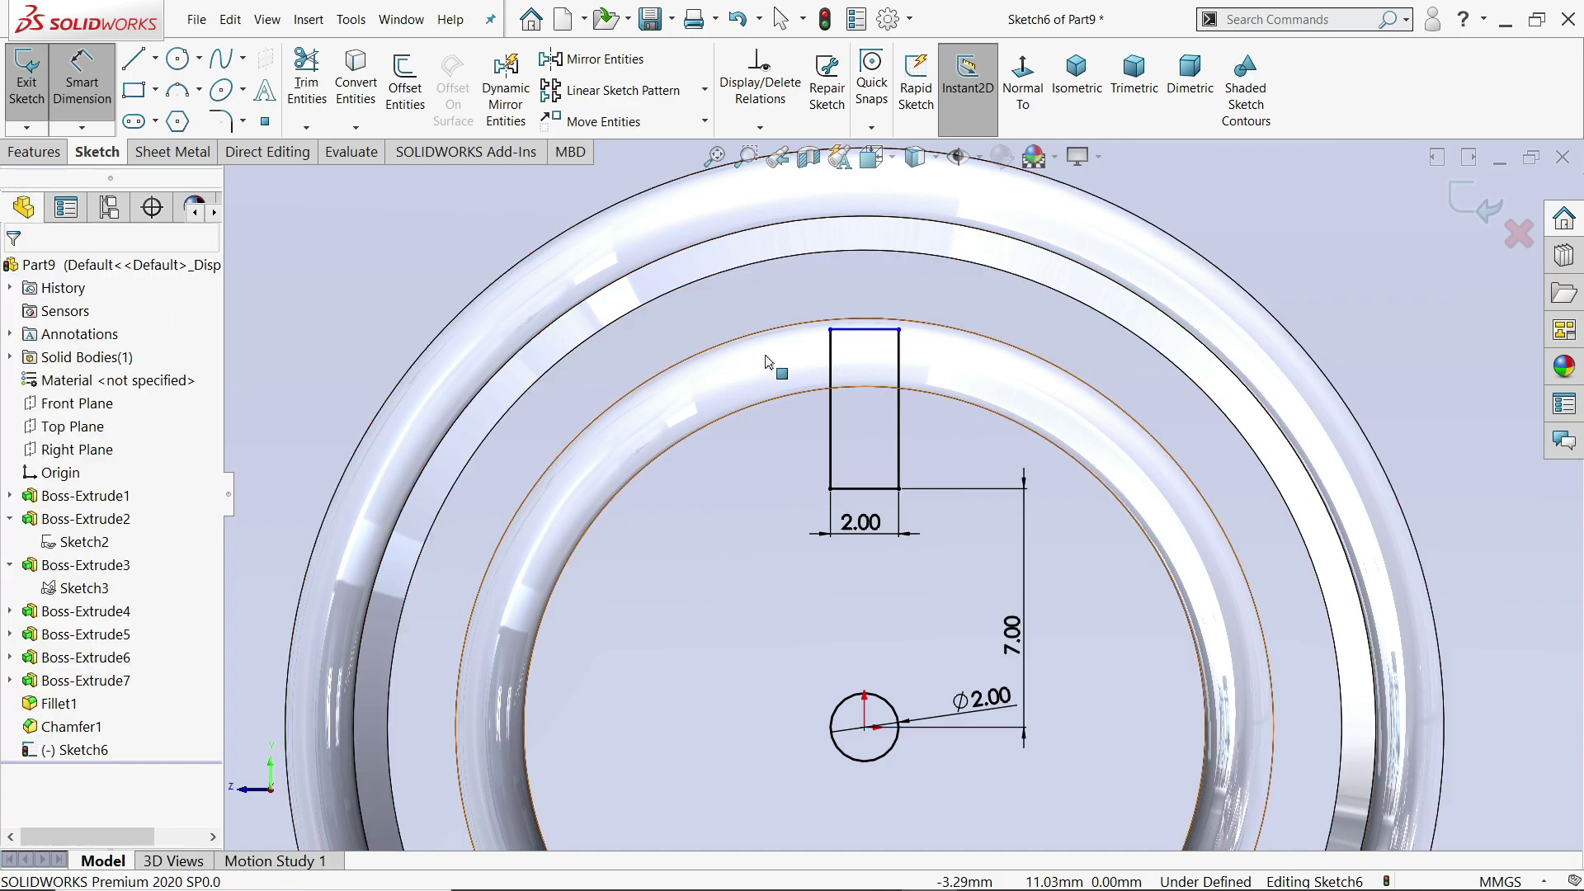
- Make the rectangle's top line tangent to the shaft's outer edge, then orbit to check
{"action": "scroll", "coordinate": [768, 333], "scroll_direction": "down", "scroll_amount": 3}
{"action": "left_click", "coordinate": [947, 330]}
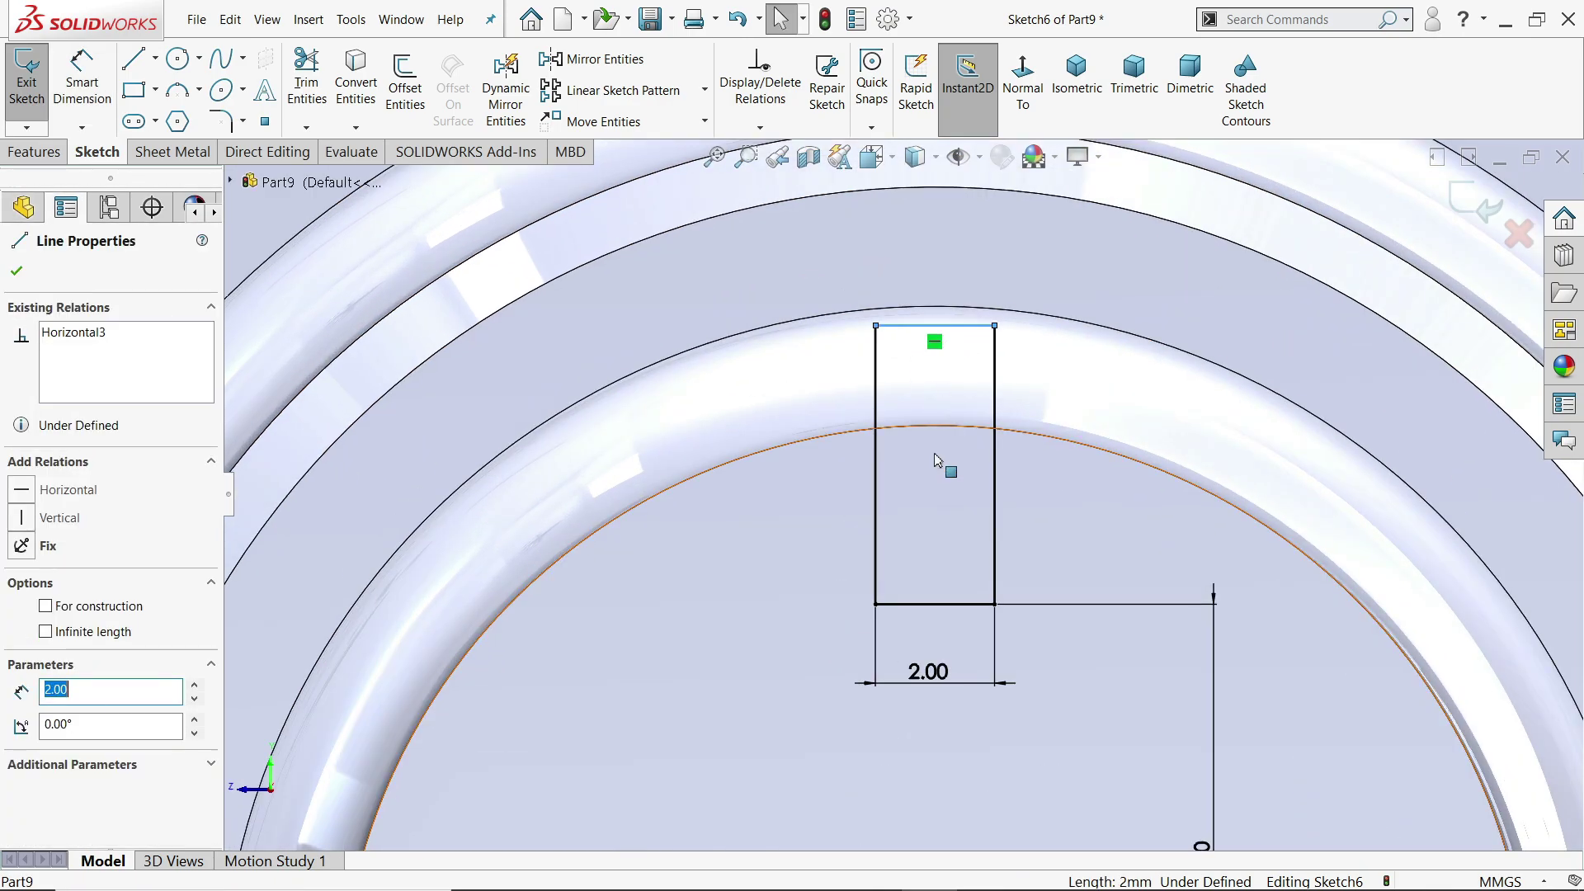
{"action": "left_click", "coordinate": [933, 429], "text": "ctrl"}
{"action": "left_click", "coordinate": [974, 358]}
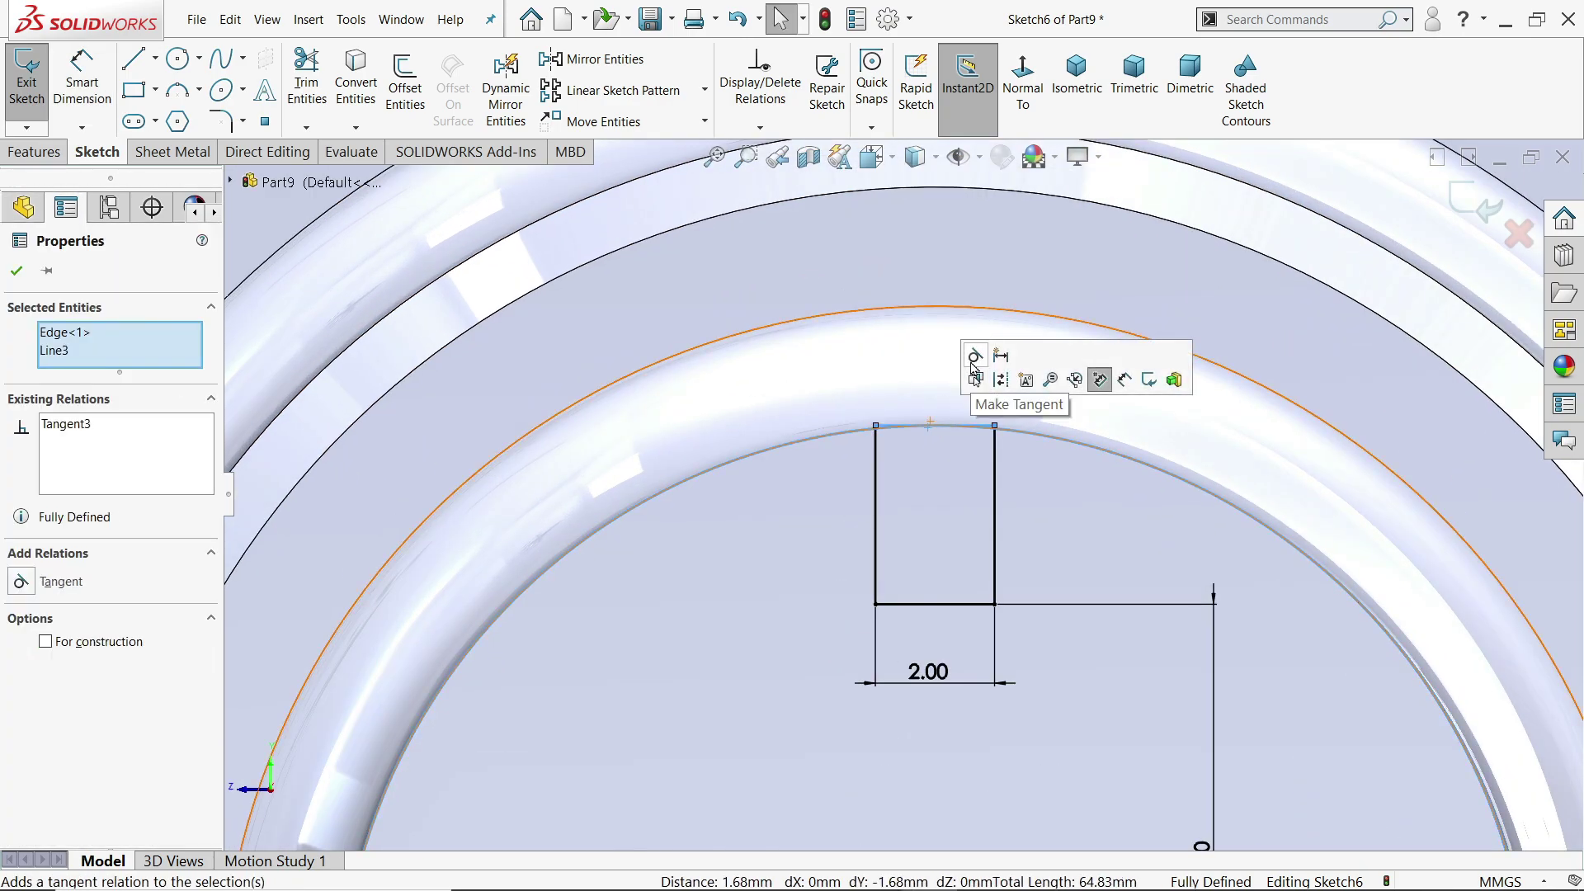
{"action": "left_click", "coordinate": [236, 320]}
{"action": "scroll", "coordinate": [1188, 449], "scroll_direction": "up", "scroll_amount": 6}
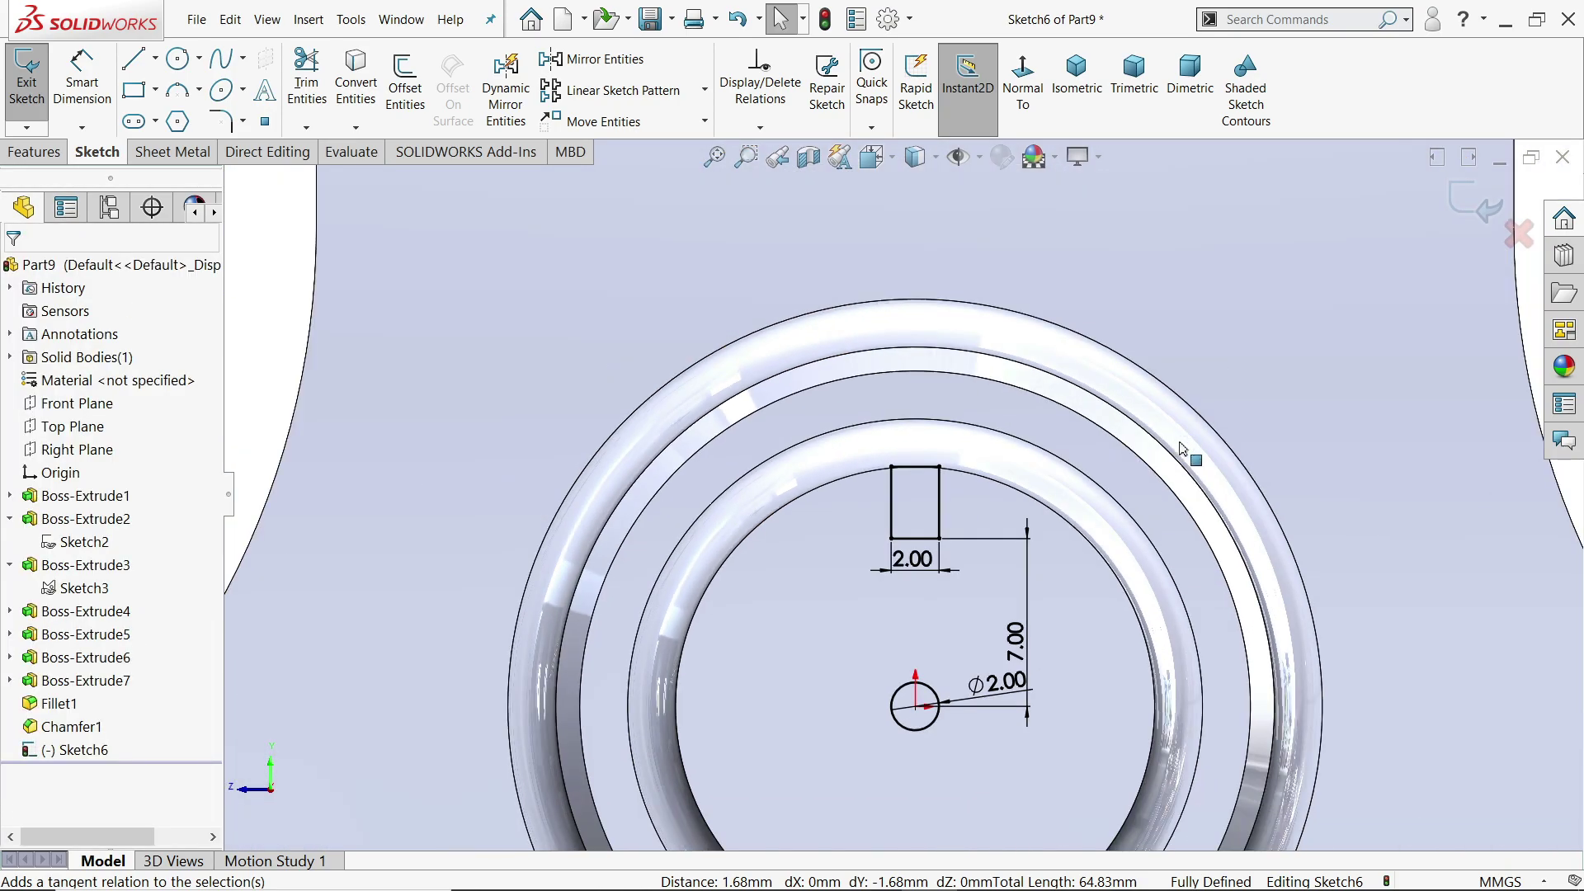
{"action": "mouse_move", "coordinate": [1180, 511]}
{"action": "middle_mouse_down"}
{"action": "mouse_move", "coordinate": [1047, 566]}
{"action": "mouse_move", "coordinate": [1042, 609]}
{"action": "middle_mouse_up"}
{"action": "scroll", "coordinate": [1041, 609], "scroll_direction": "down", "scroll_amount": 2}
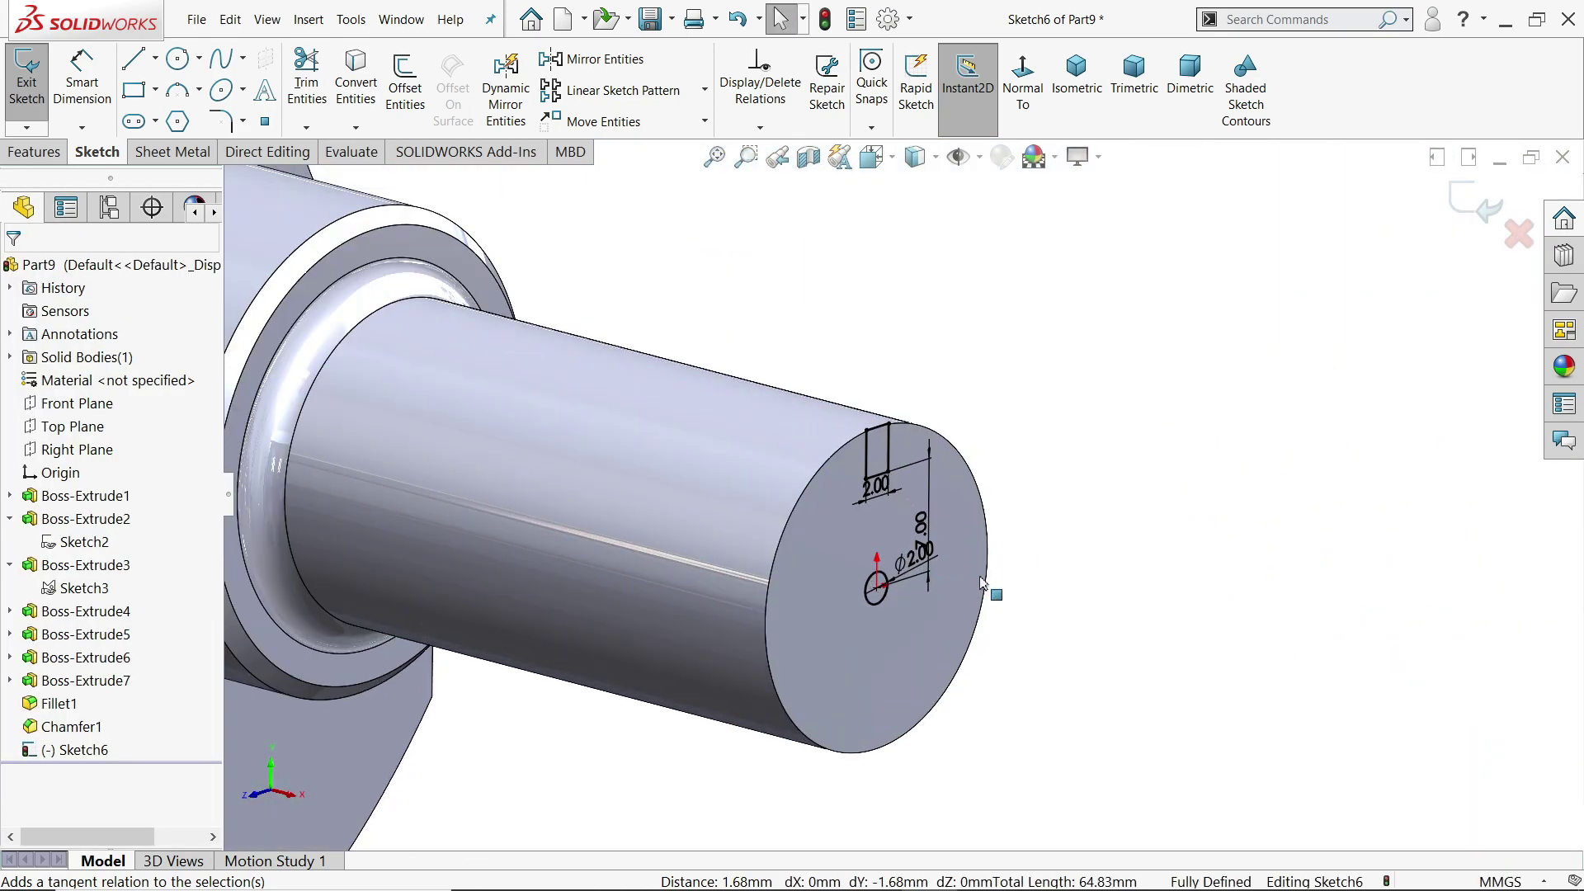
- Cancel the accidental boss, then cut the keyway sketch 20 mm Blind into the shaft
{"action": "left_click", "coordinate": [47, 154]}
{"action": "left_click", "coordinate": [36, 82]}
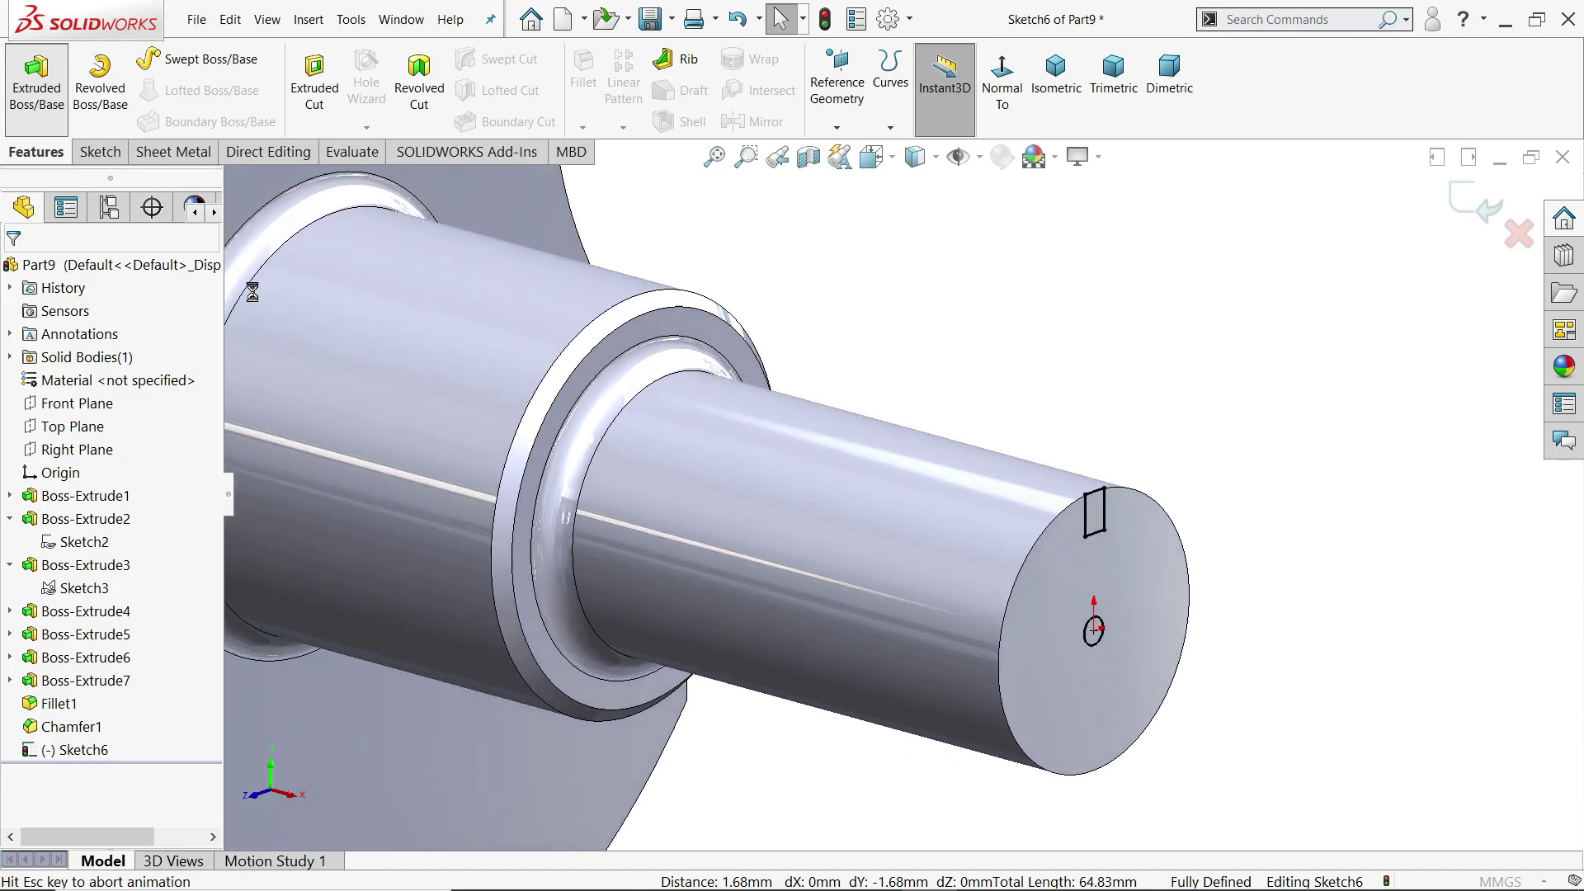
{"action": "scroll", "coordinate": [1034, 557], "scroll_direction": "down", "scroll_amount": 1}
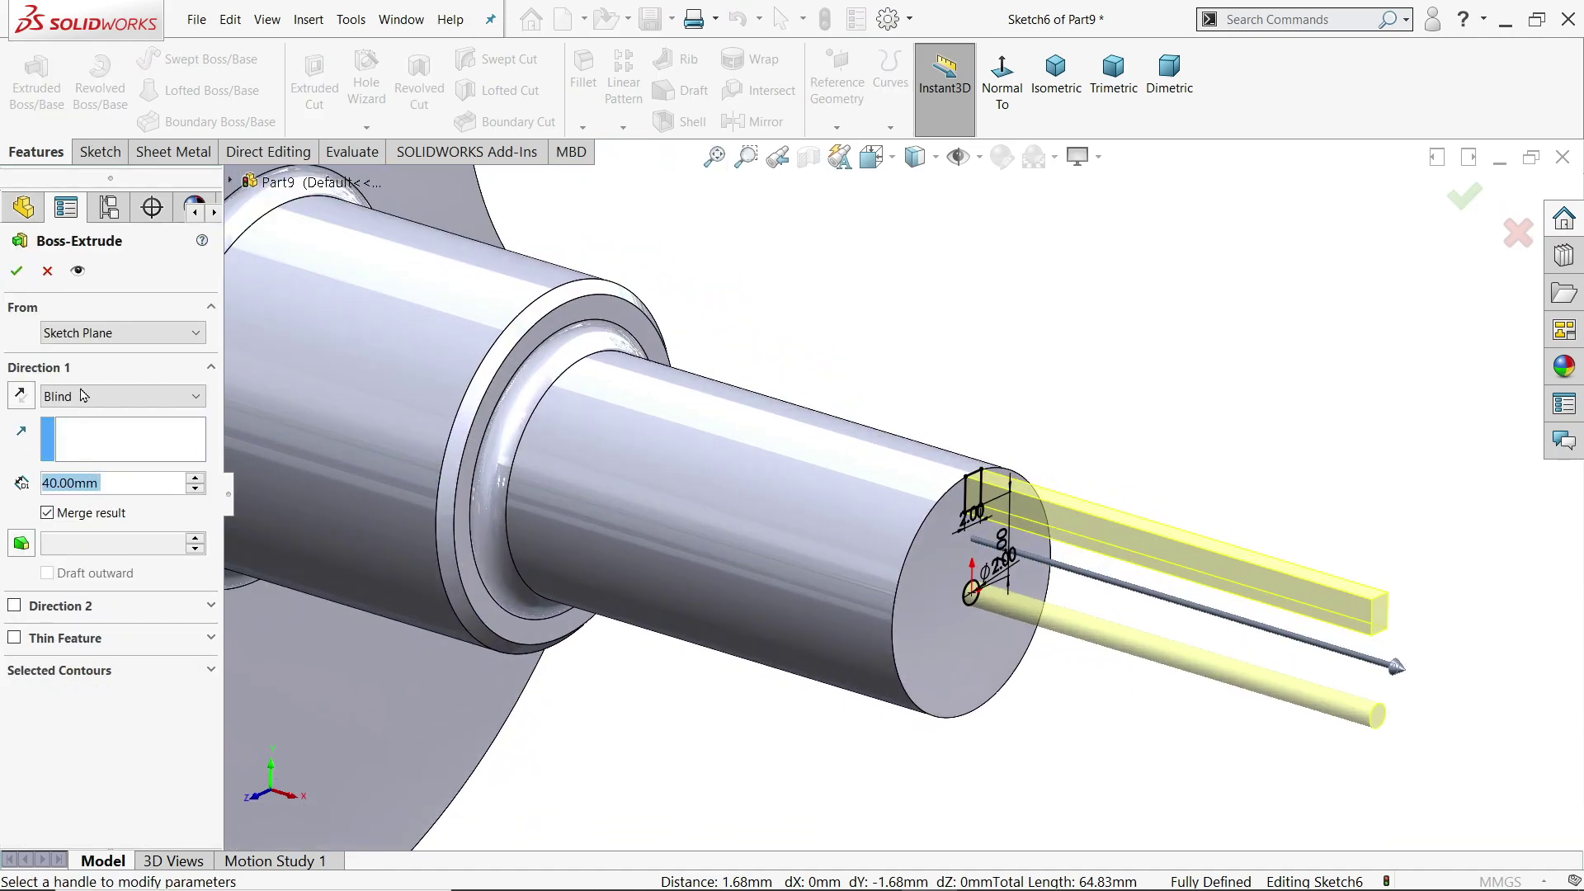
{"action": "left_click", "coordinate": [46, 280]}
{"action": "left_click", "coordinate": [314, 82]}
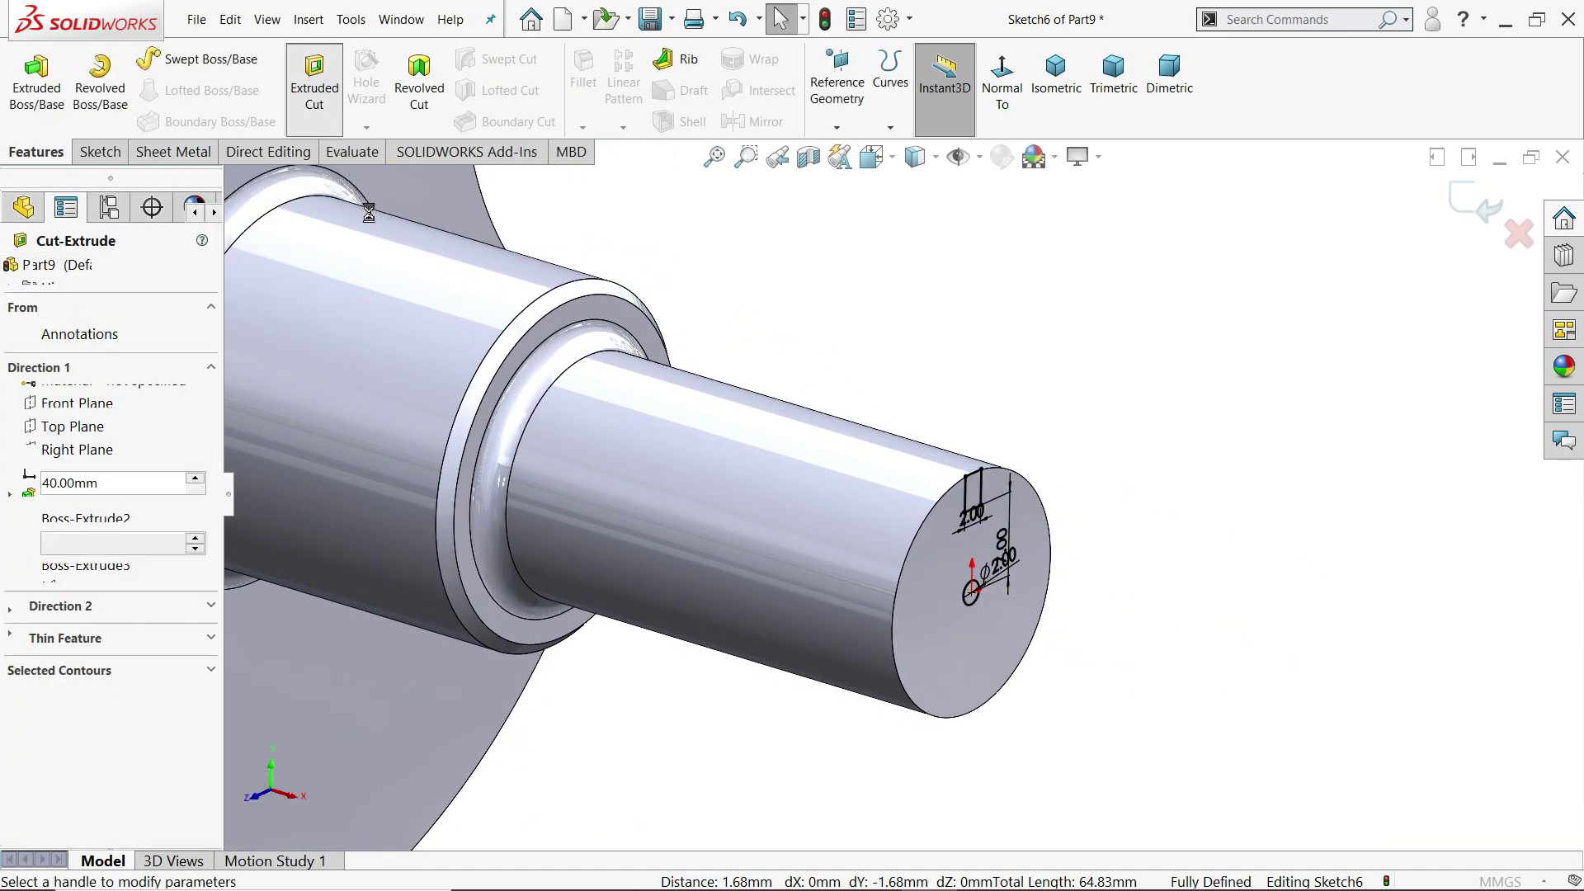
{"action": "scroll", "coordinate": [785, 481], "scroll_direction": "down", "scroll_amount": 1}
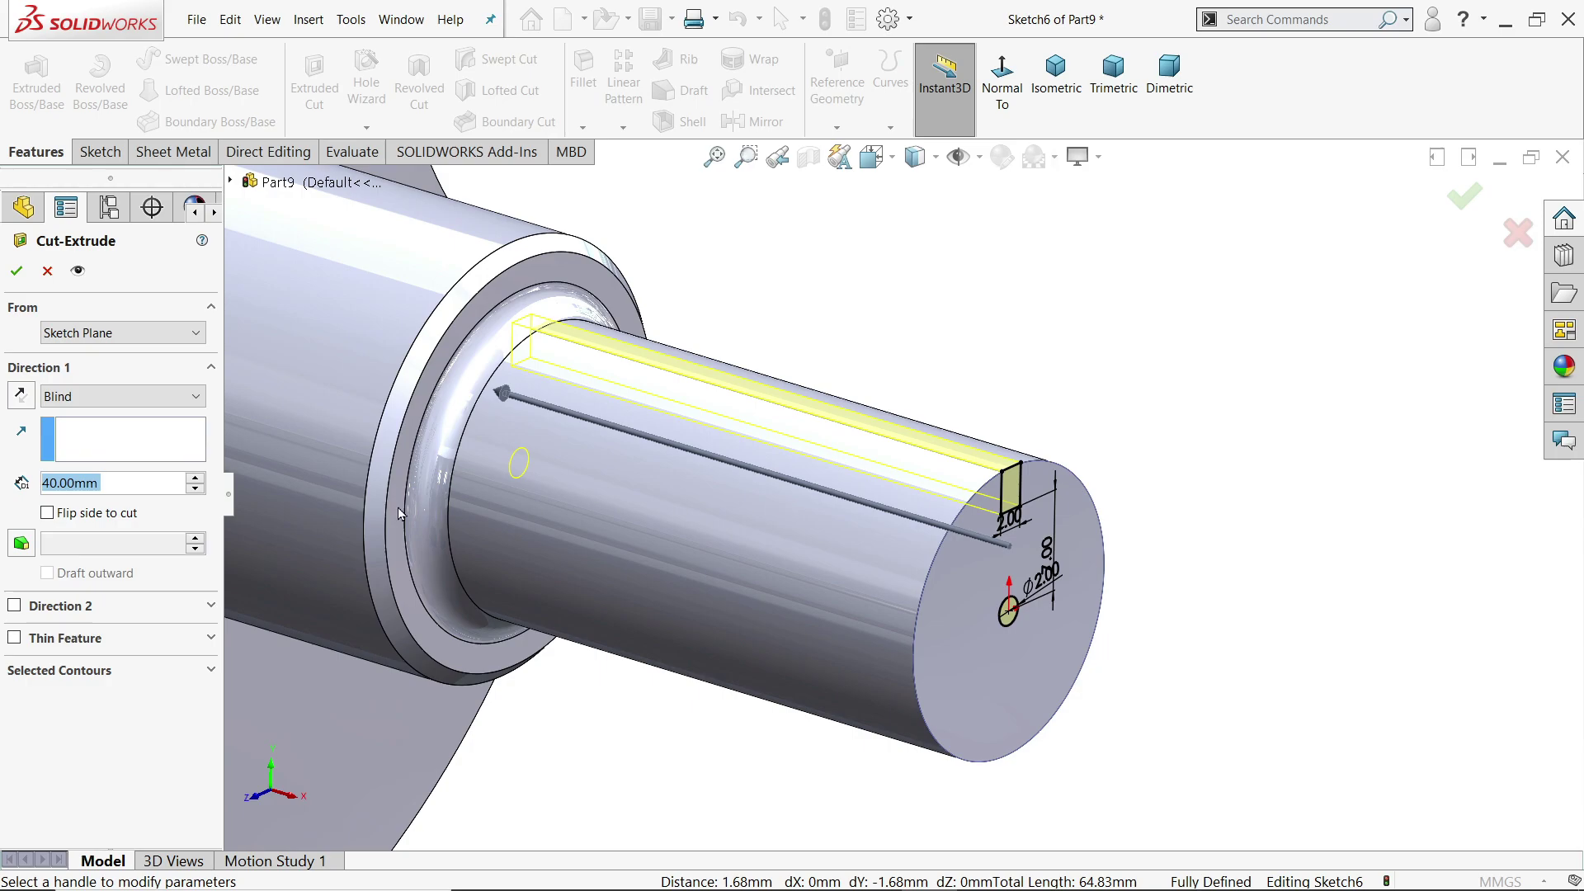
{"action": "left_click", "coordinate": [84, 396]}
{"action": "left_click", "coordinate": [82, 413]}
{"action": "left_click", "coordinate": [79, 481]}
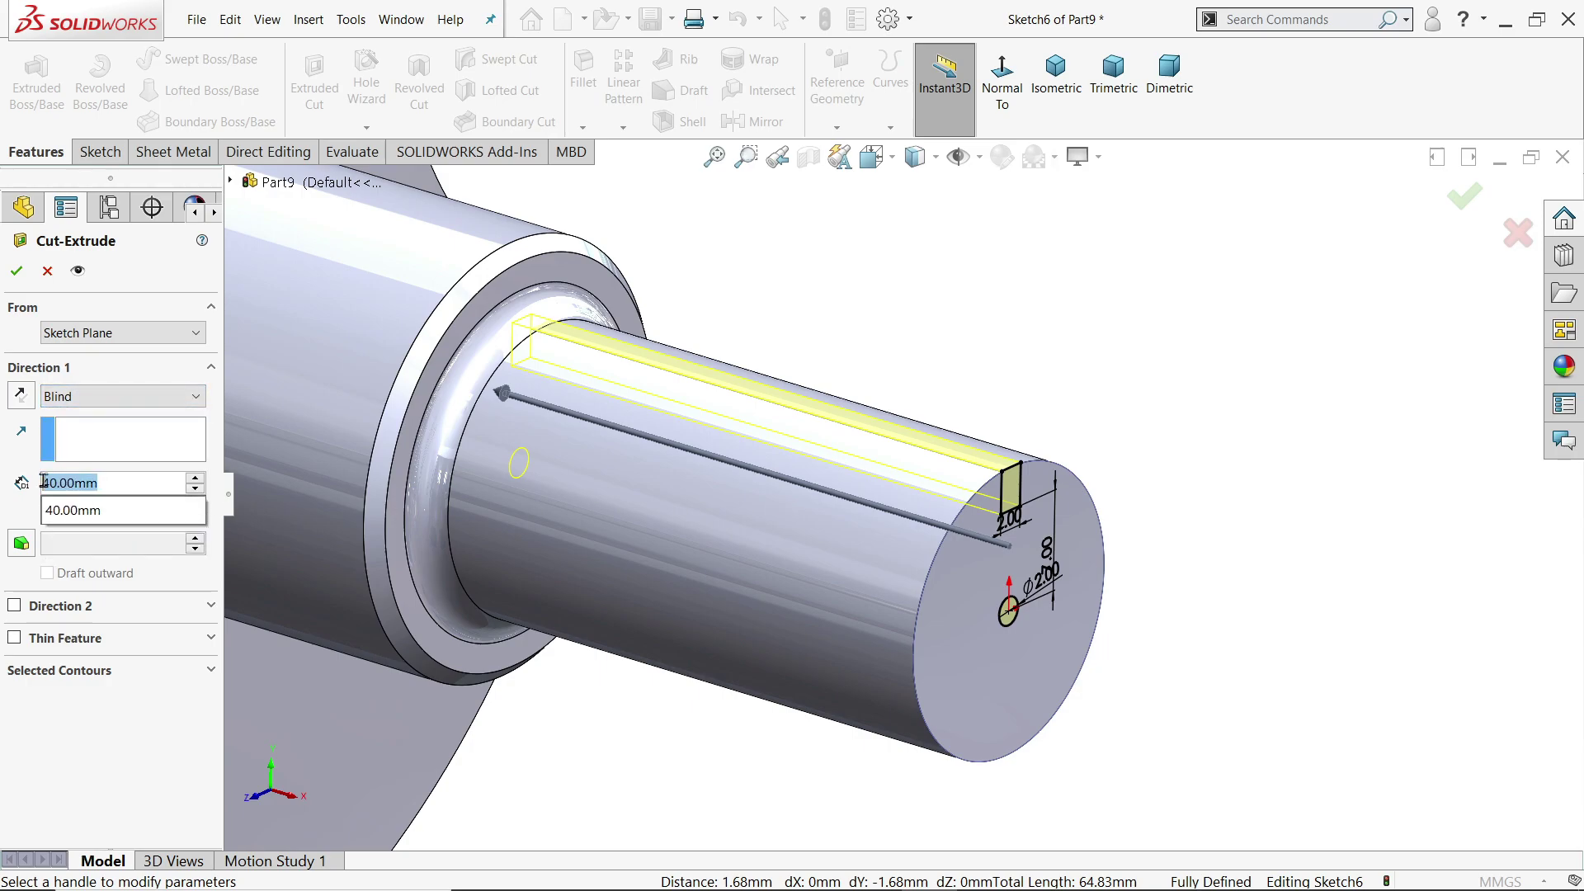
{"action": "type", "text": "20"}
{"action": "key", "text": "Return"}
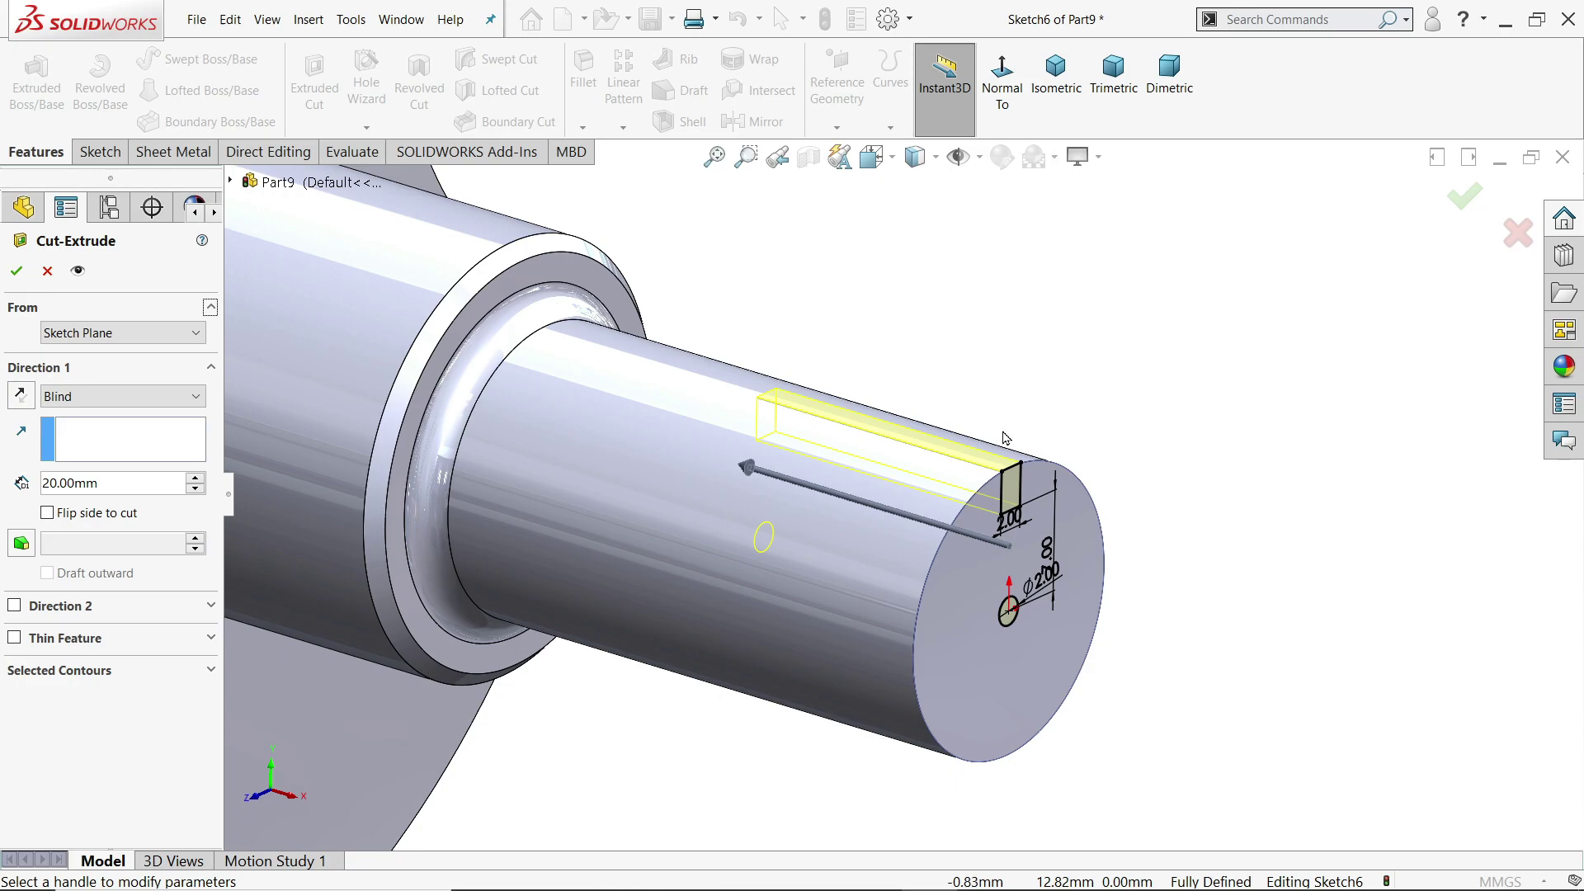
{"action": "left_click", "coordinate": [16, 271]}
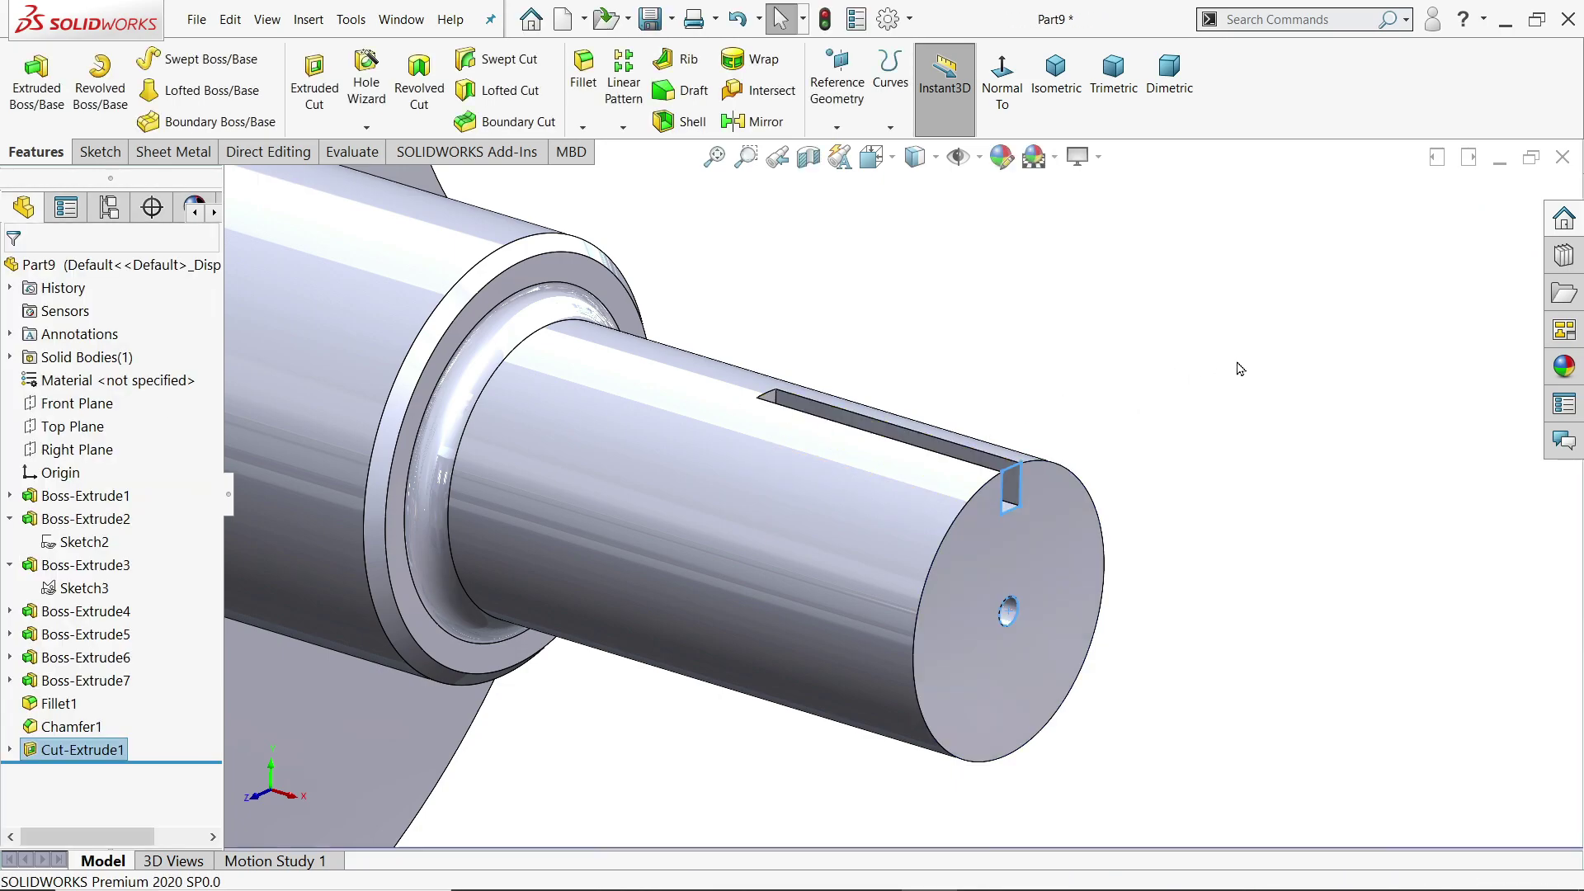
{"action": "scroll", "coordinate": [1192, 435], "scroll_direction": "up", "scroll_amount": 3}
{"action": "scroll", "coordinate": [918, 443], "scroll_direction": "up", "scroll_amount": 2}
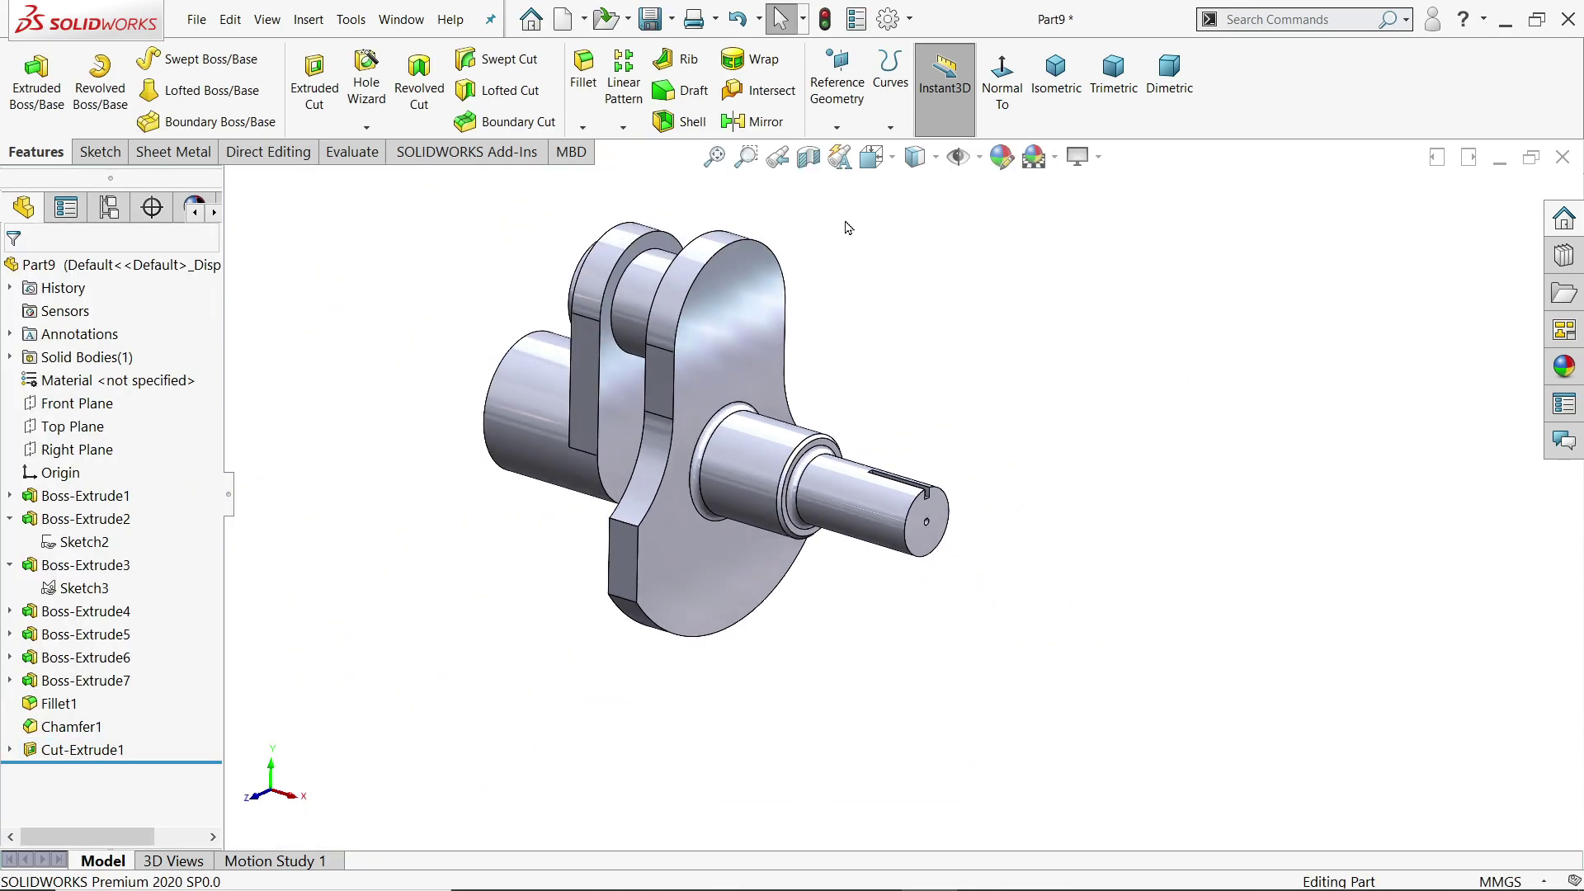
{"action": "left_click", "coordinate": [808, 157]}
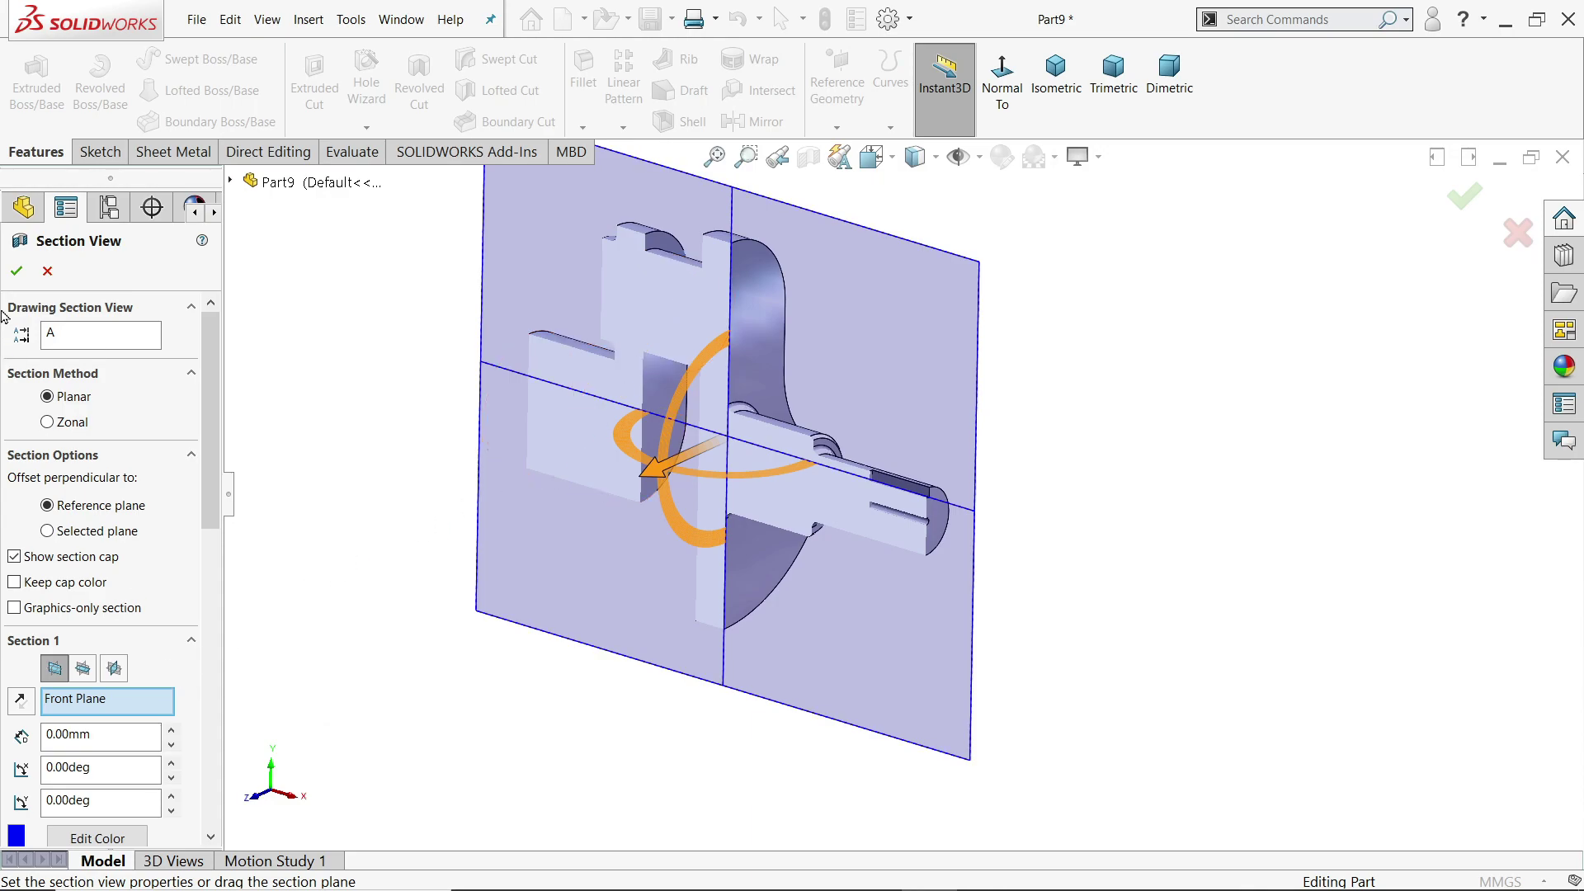
{"action": "left_click", "coordinate": [17, 271]}
{"action": "middle_click_drag", "start_coordinate": [289, 495], "coordinate": [332, 505]}
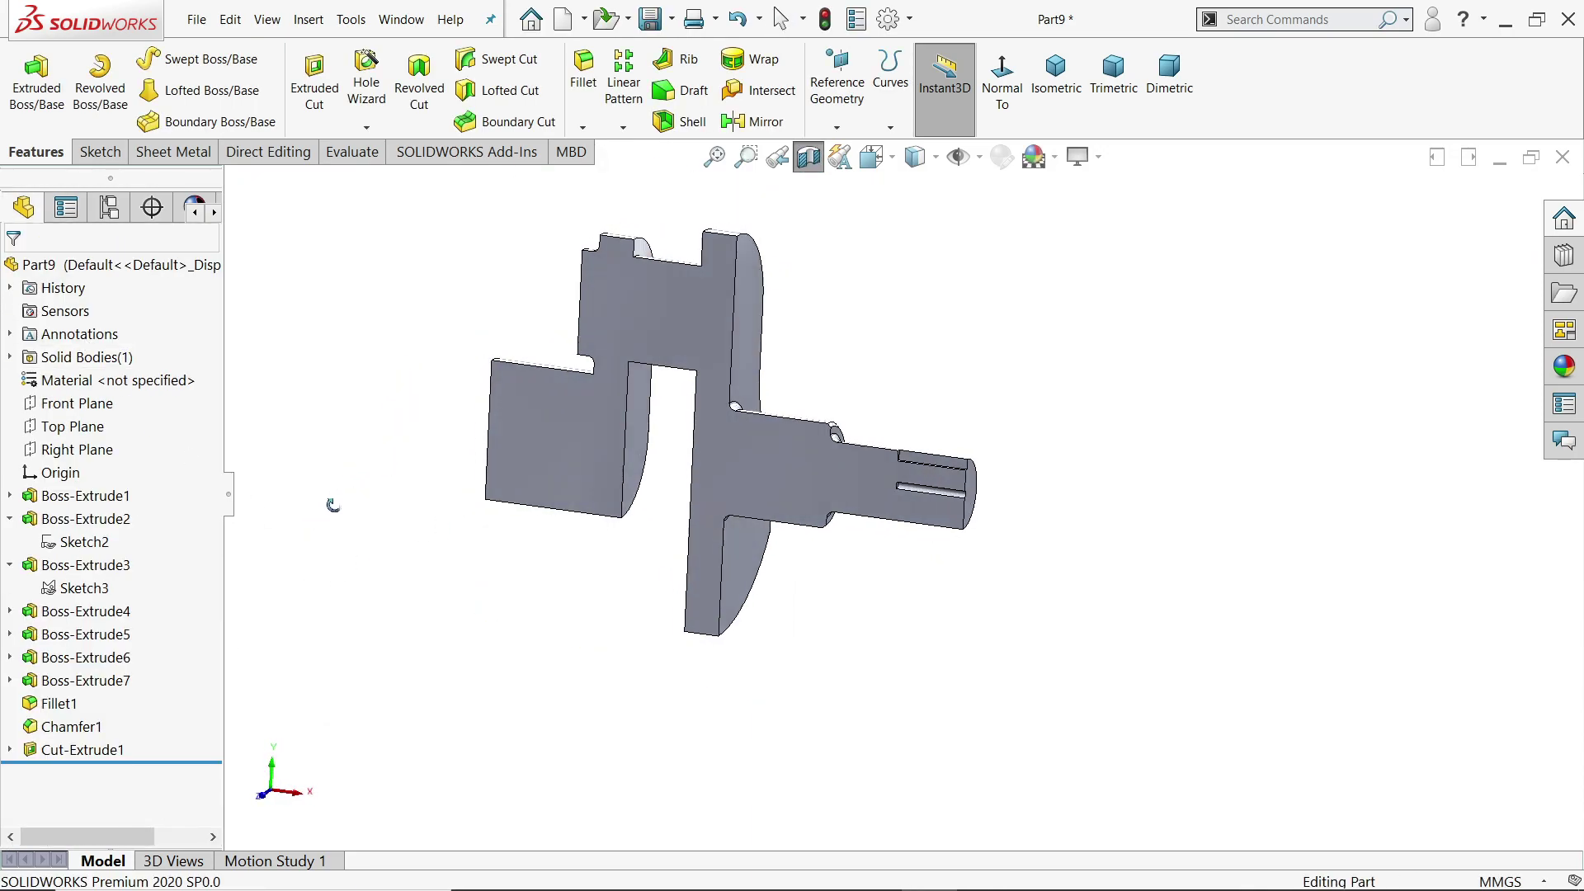
{"action": "left_click", "coordinate": [809, 157]}
{"action": "middle_click_drag", "start_coordinate": [775, 394], "coordinate": [888, 385]}
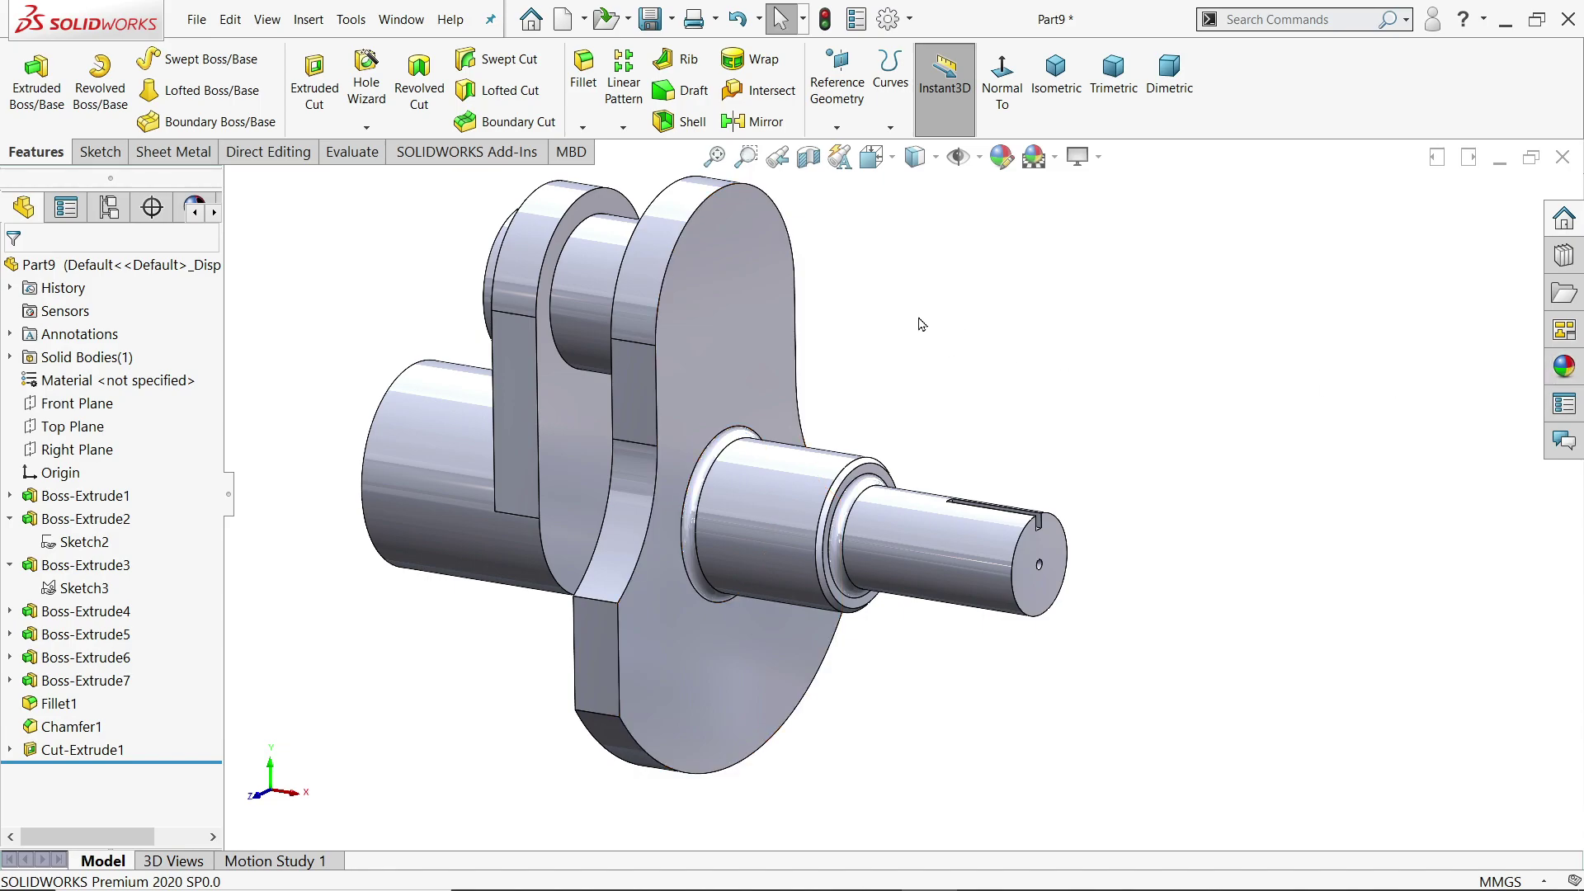
- Apply brushed steel to the whole Part9 crankshaft and orbit to inspect the finish
{"action": "left_click", "coordinate": [161, 271]}
{"action": "left_click", "coordinate": [1562, 368]}
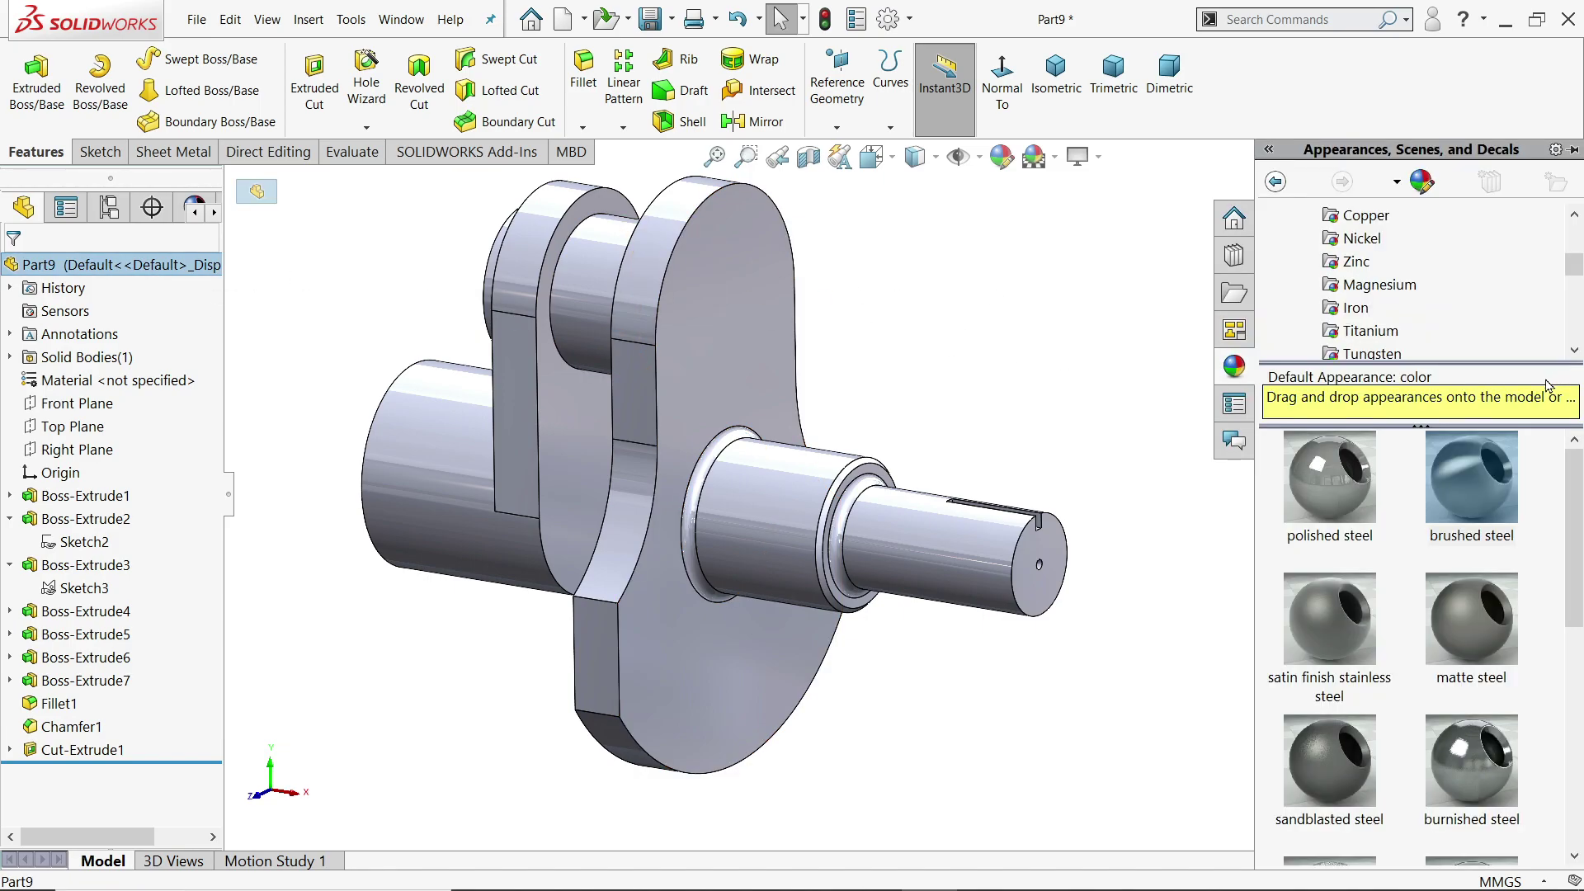
{"action": "double_click", "coordinate": [1490, 509]}
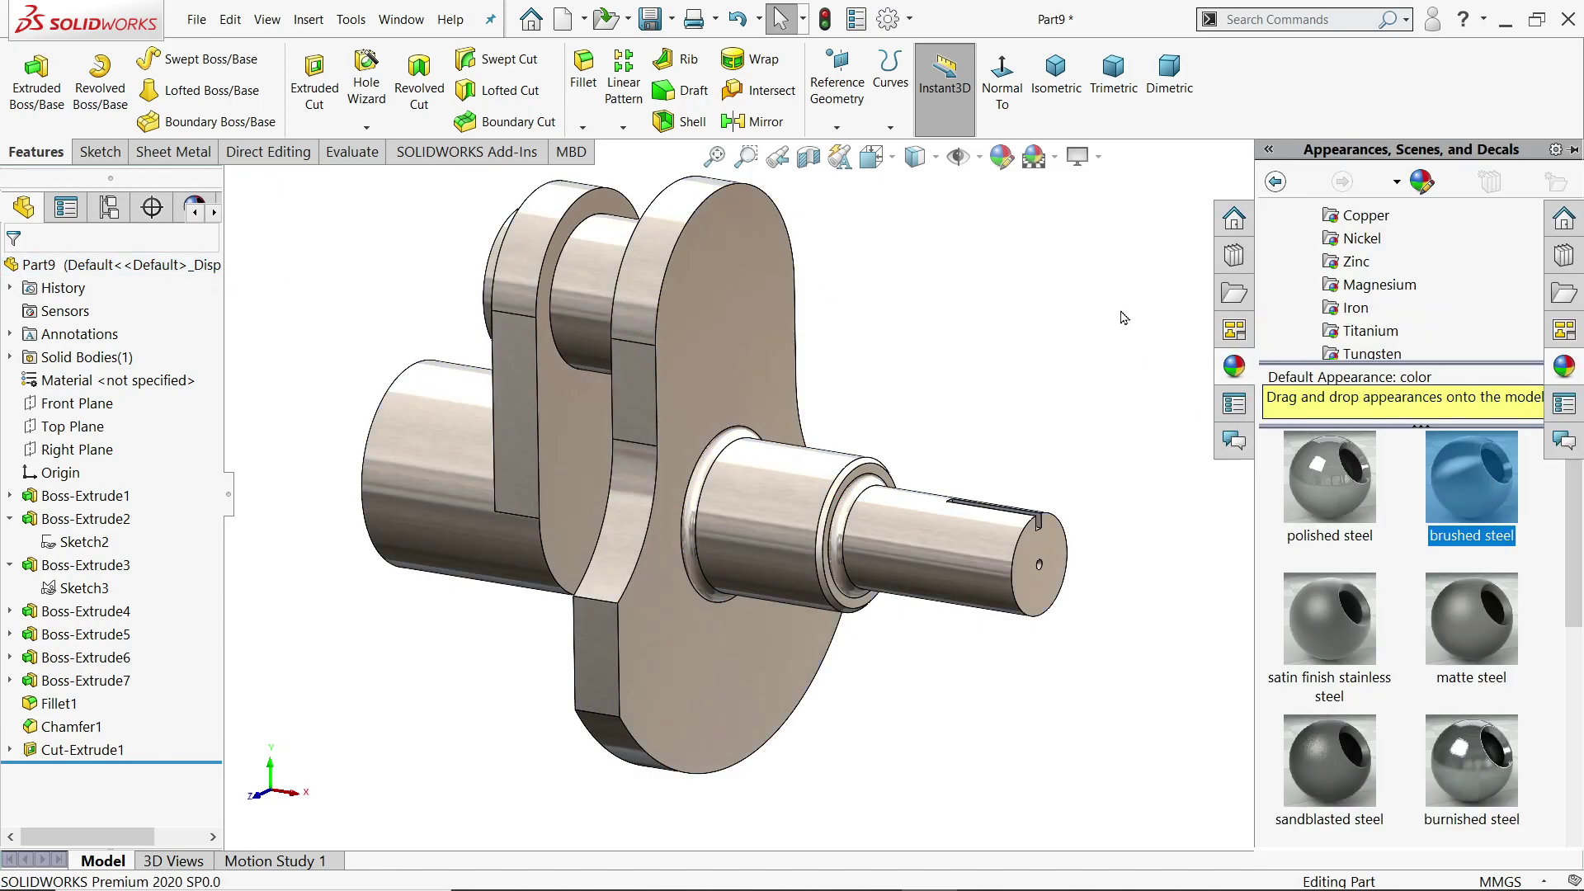
{"action": "middle_click_drag", "start_coordinate": [1070, 377], "coordinate": [1064, 431]}
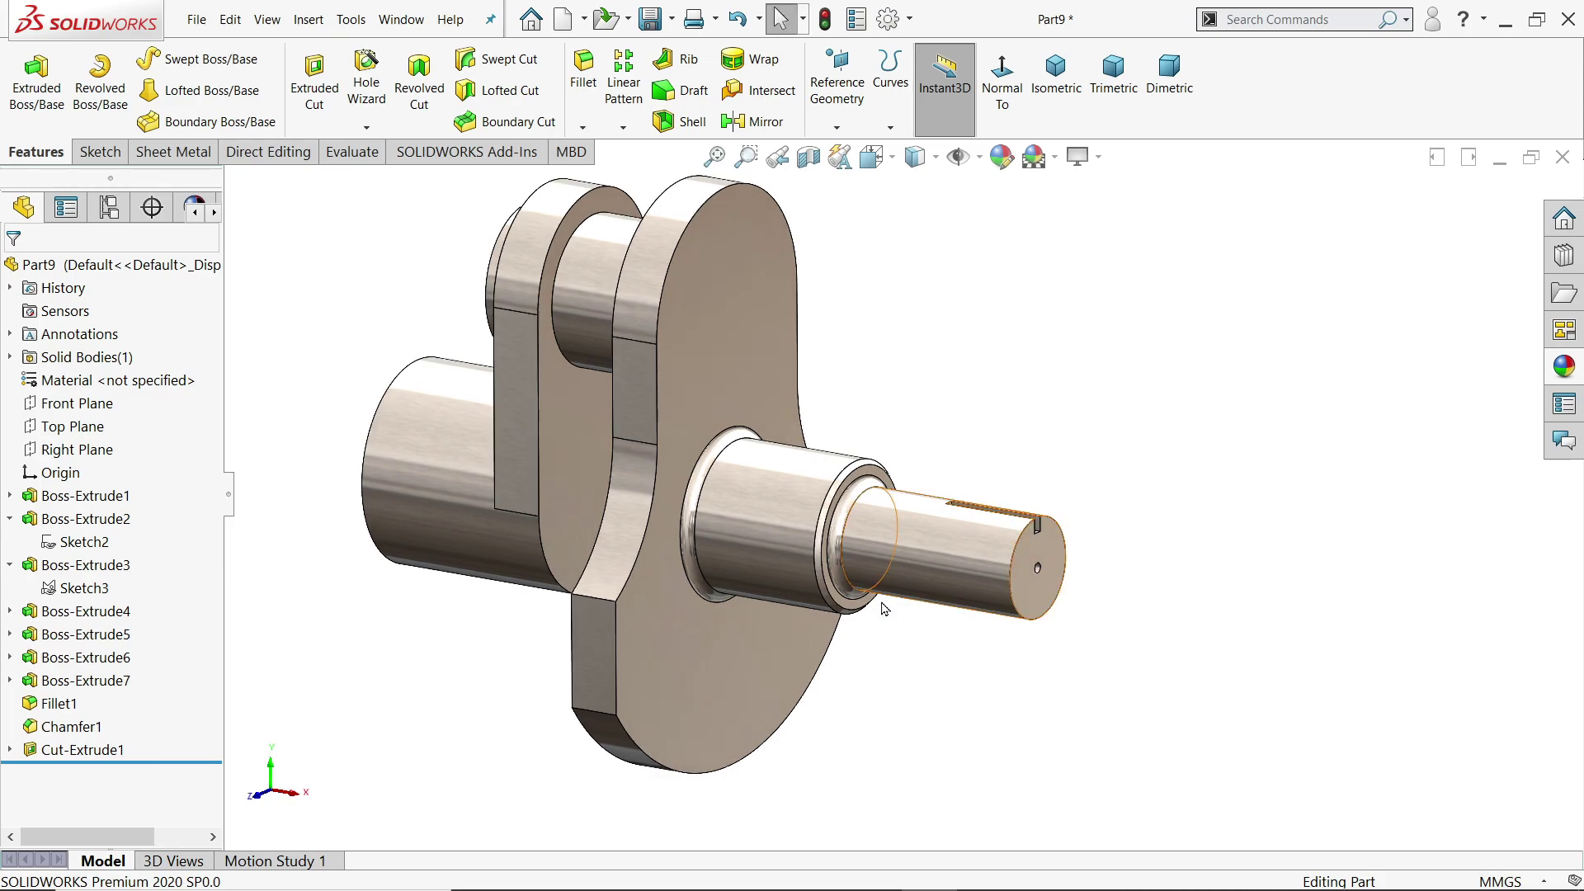